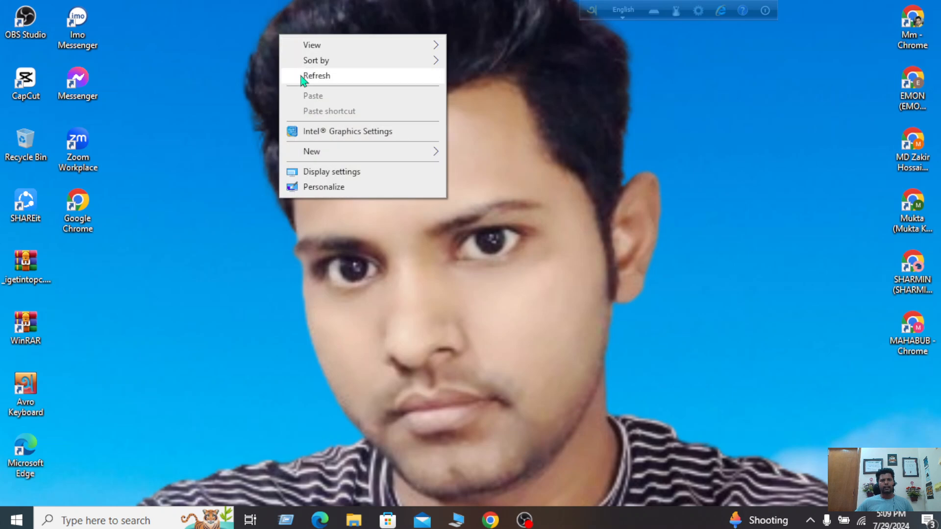
# Refresh the Windows desktop twice from its context menu
pyautogui.rightClick(247, 22)
pyautogui.click(272, 62)
pyautogui.rightClick(211, 25)
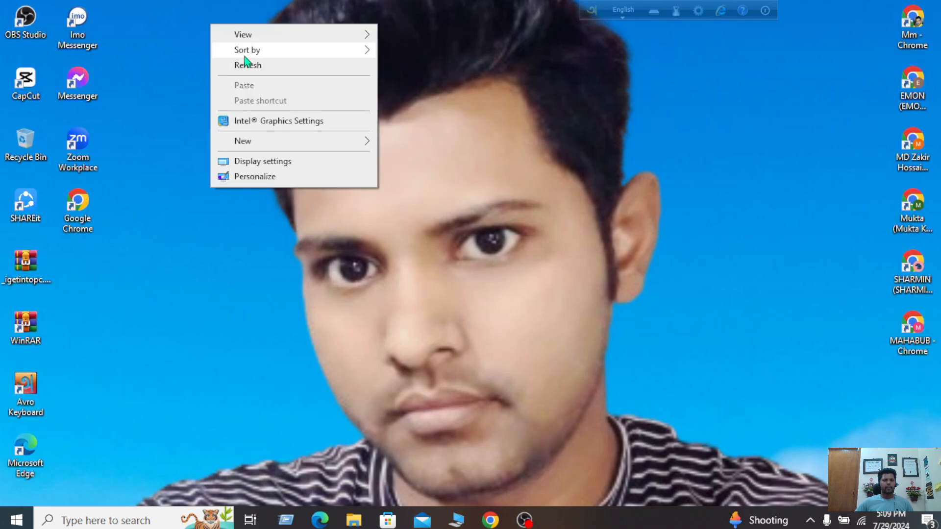
pyautogui.click(248, 62)
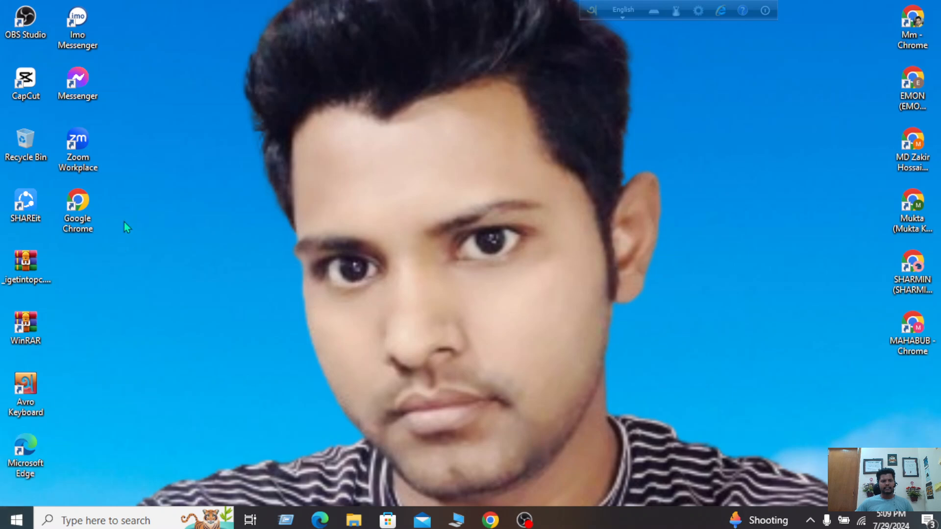
# Launch Microsoft Word from the Start menu using the W section of the letter index
pyautogui.press('super')
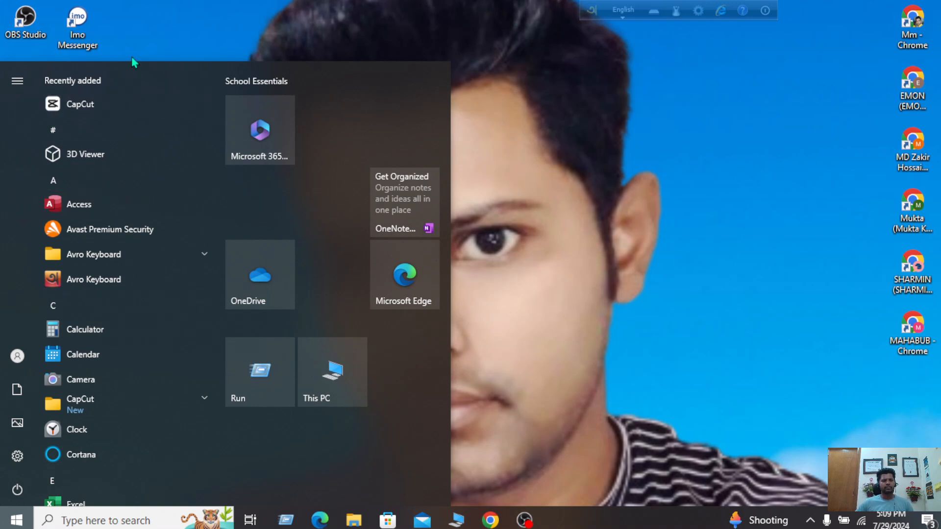
pyautogui.click(98, 138)
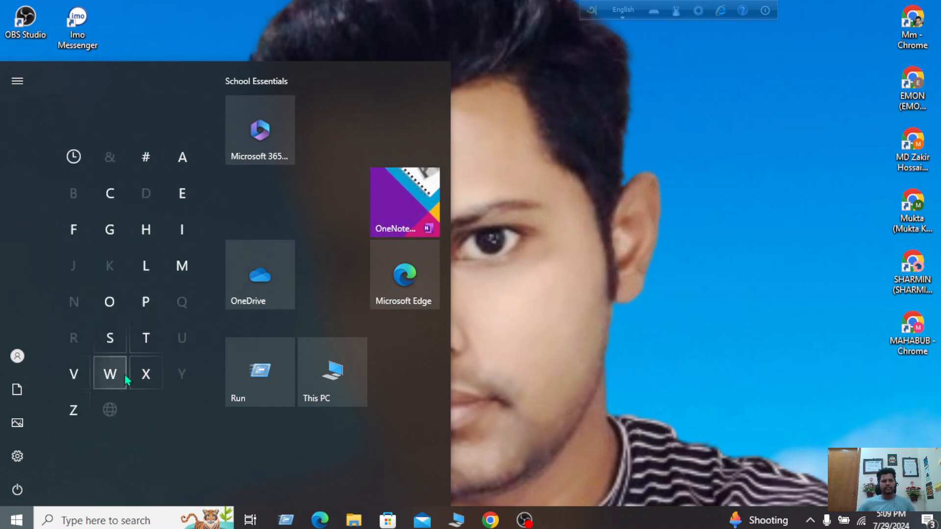
pyautogui.click(123, 379)
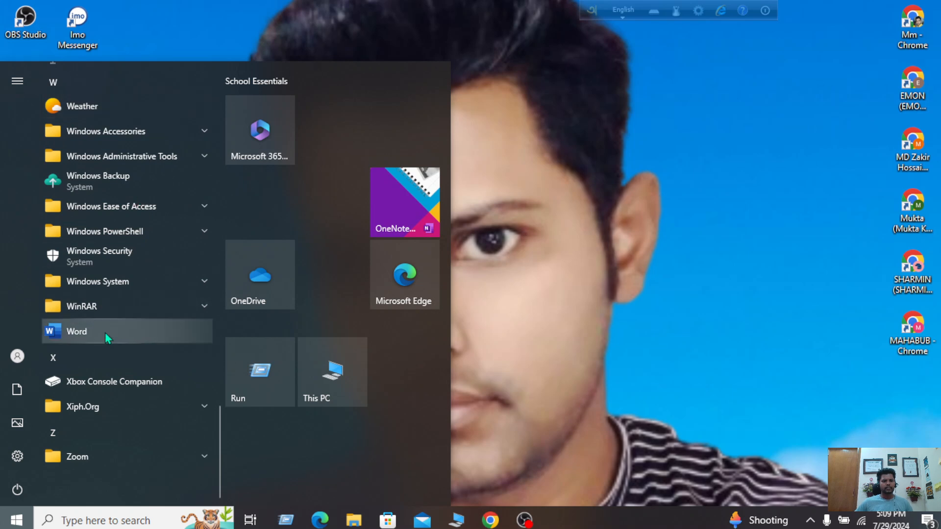
pyautogui.click(486, 202)
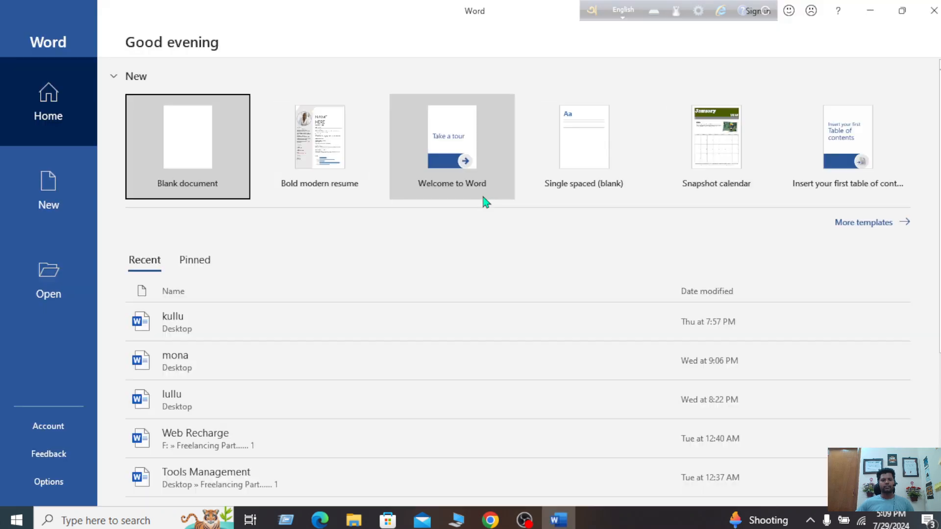
# Create a blank document, Document1, and switch to the Insert ribbon
pyautogui.click(201, 156)
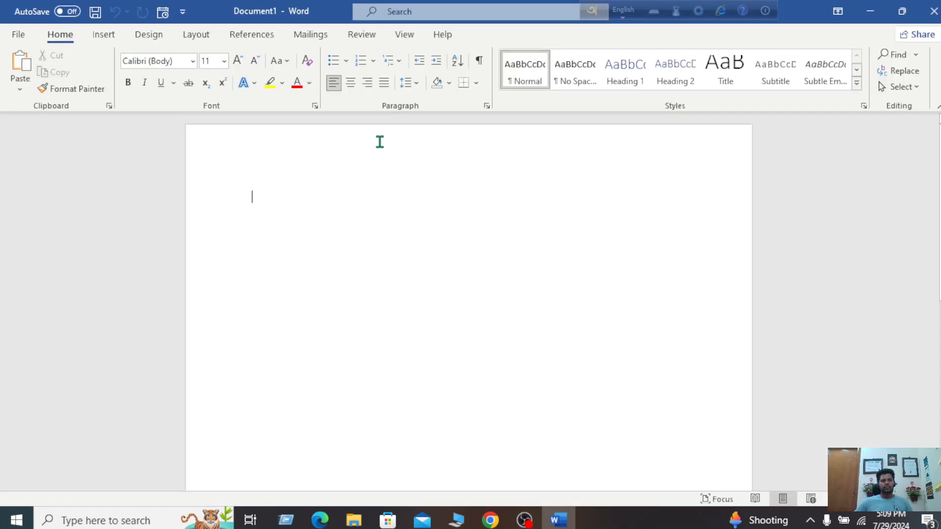
pyautogui.click(102, 34)
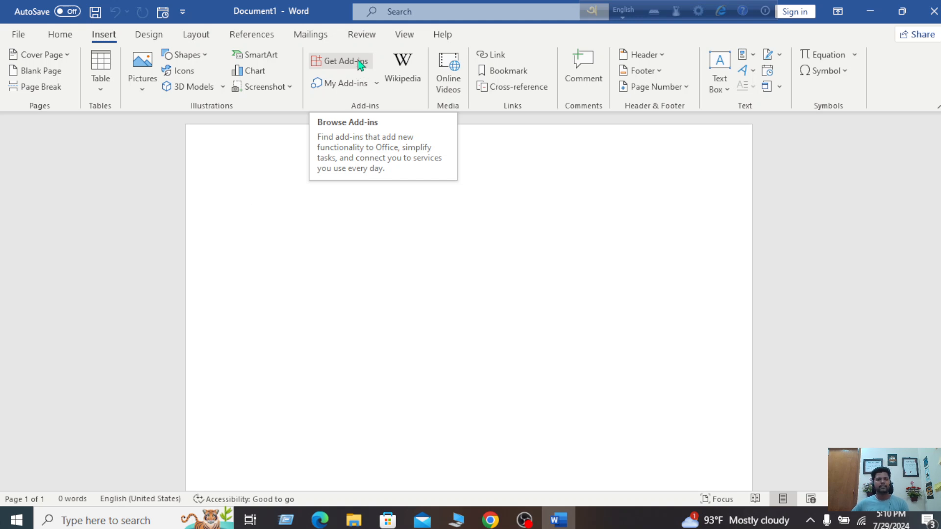
# Search the add-in store for 'Mail Merge' and add Click2Mail, agreeing to its terms
pyautogui.click(358, 60)
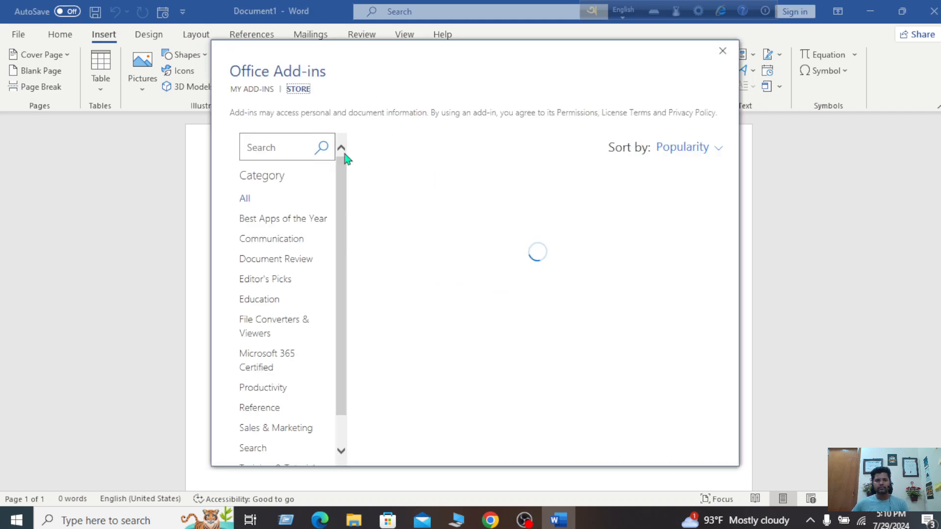
pyautogui.click(280, 145)
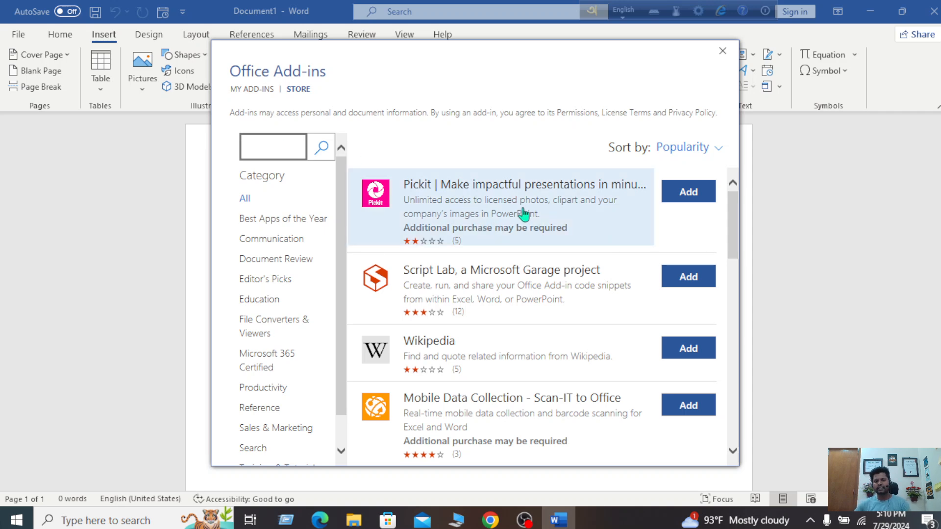
pyautogui.scroll(-10, 524, 213)
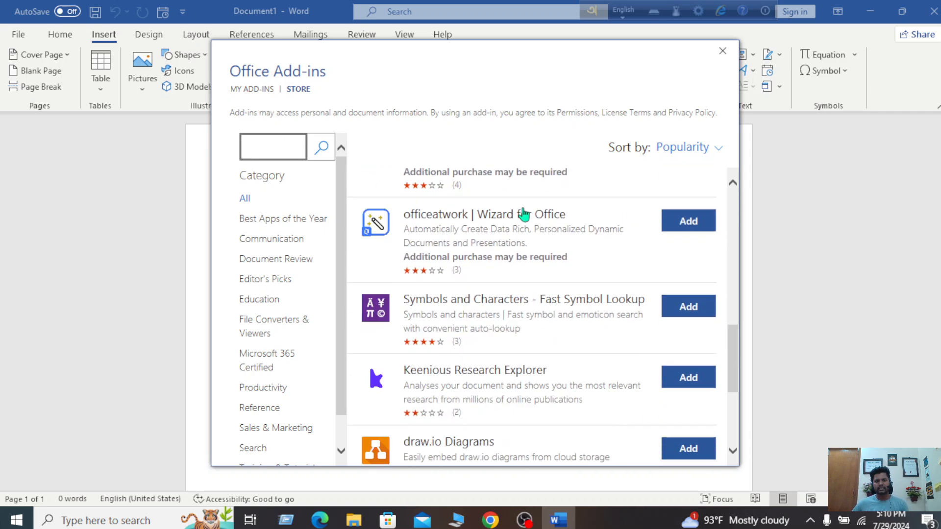
pyautogui.scroll(-2, 524, 213)
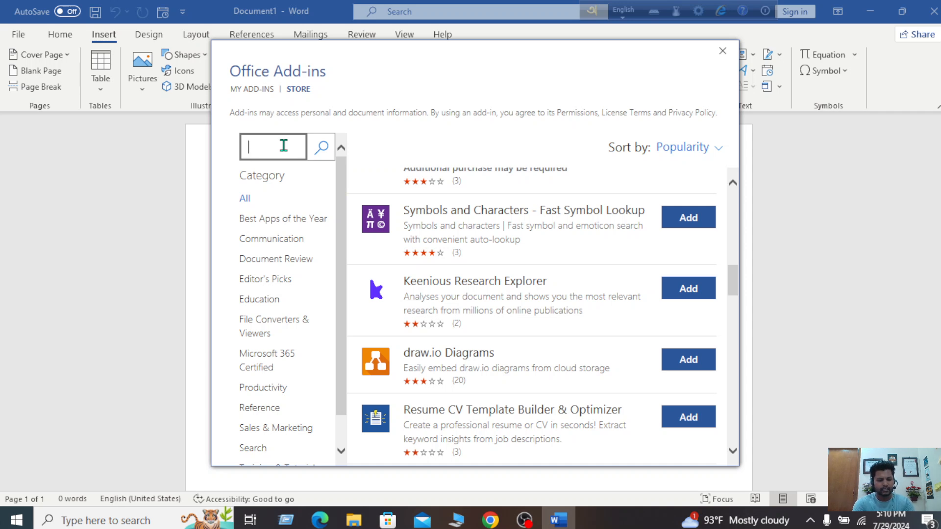
pyautogui.write('Mail')
pyautogui.write(' Merg')
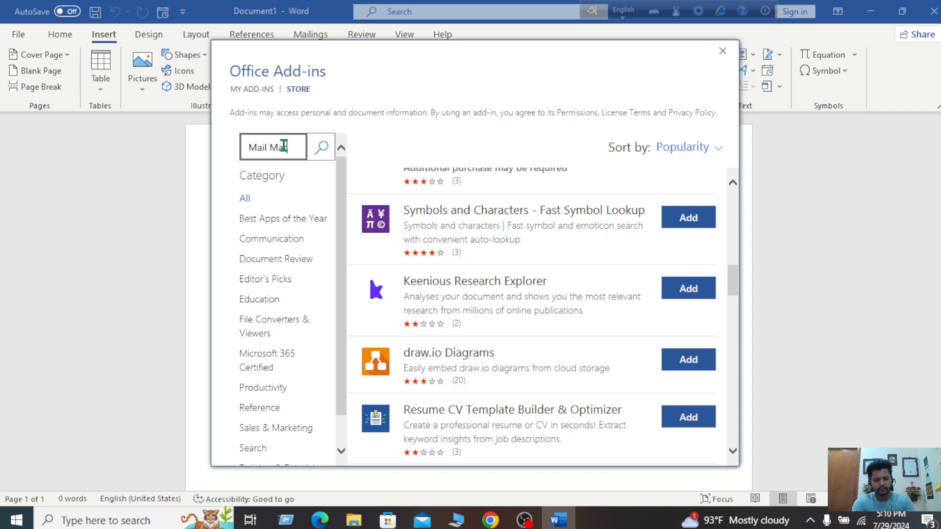
pyautogui.write('e')
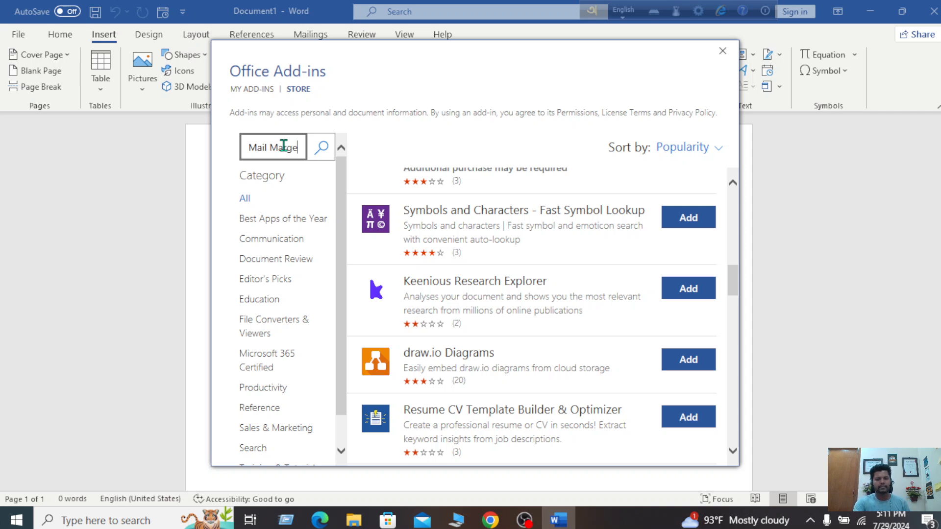
pyautogui.press('Return')
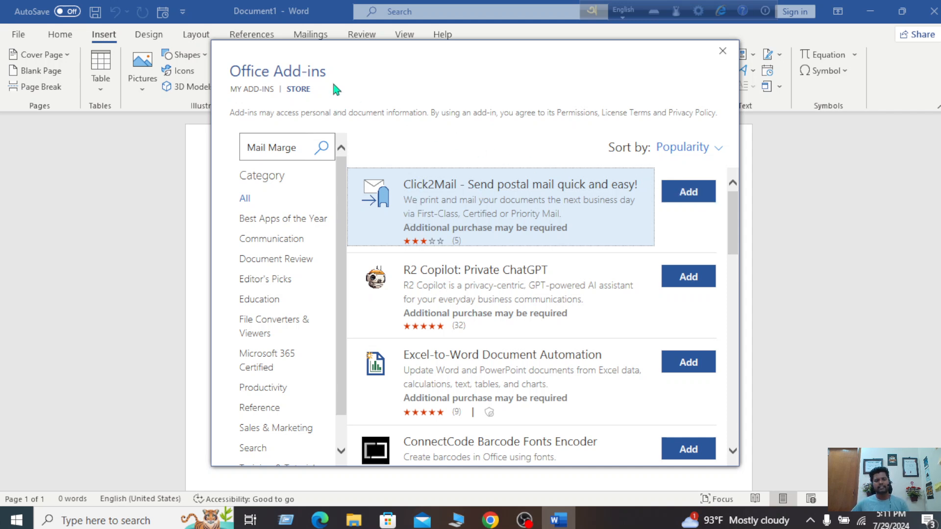
pyautogui.click(690, 192)
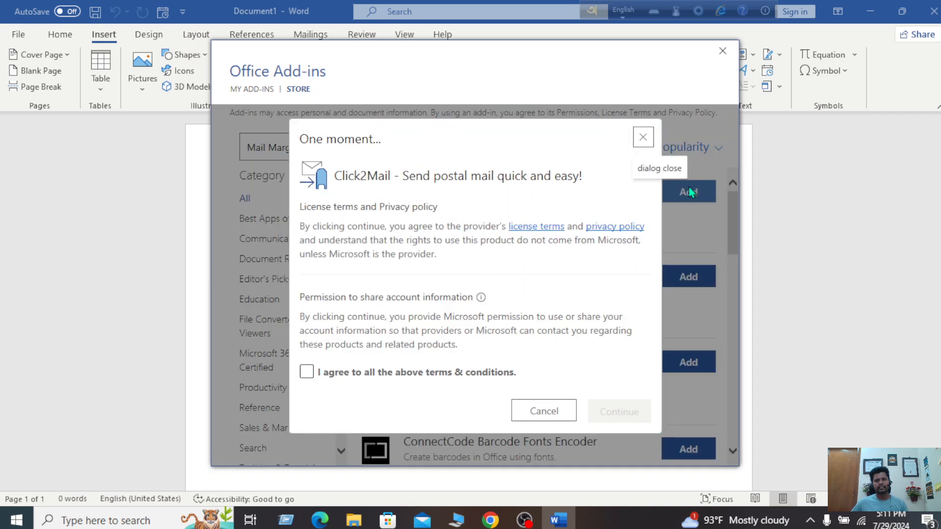
pyautogui.click(306, 372)
pyautogui.click(632, 407)
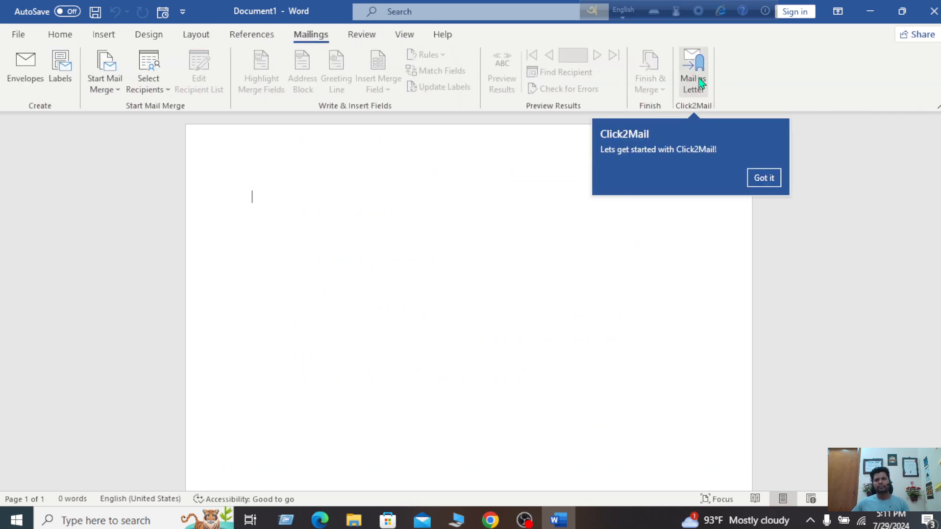
# Dismiss the Click2Mail tip and review My Add-ins, confirming Click2Mail and Wikipedia are installed
pyautogui.click(764, 177)
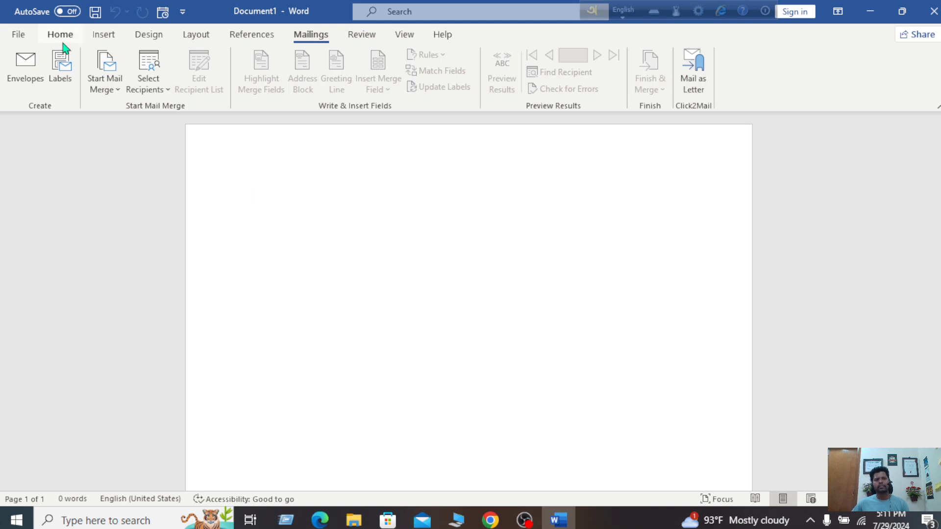
pyautogui.click(102, 35)
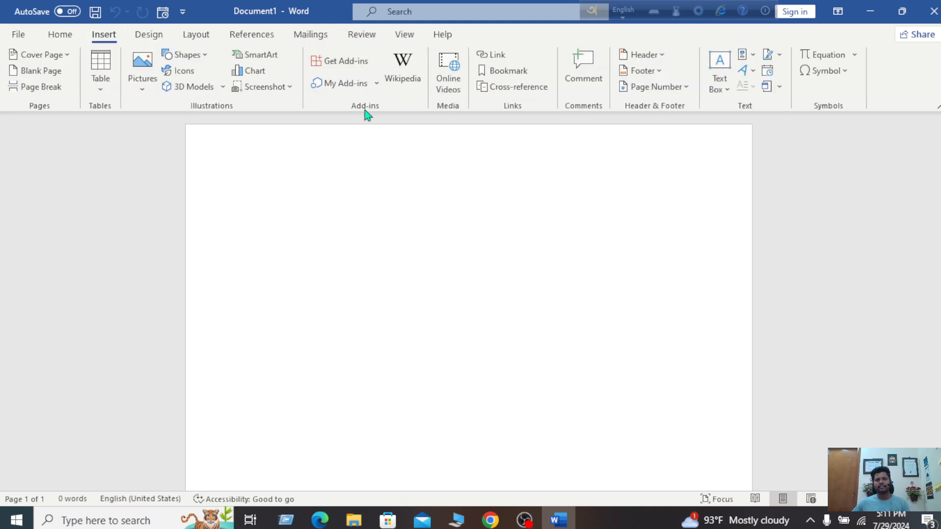
pyautogui.click(377, 84)
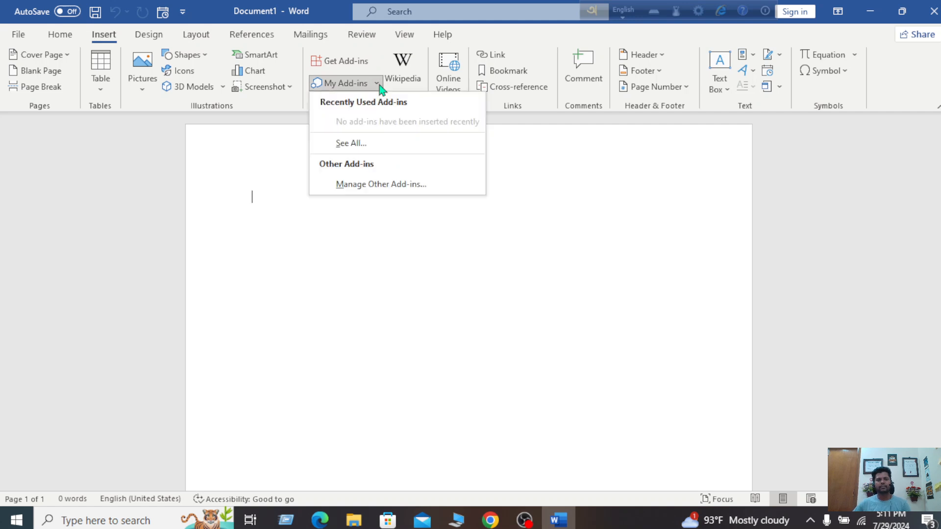
pyautogui.click(355, 143)
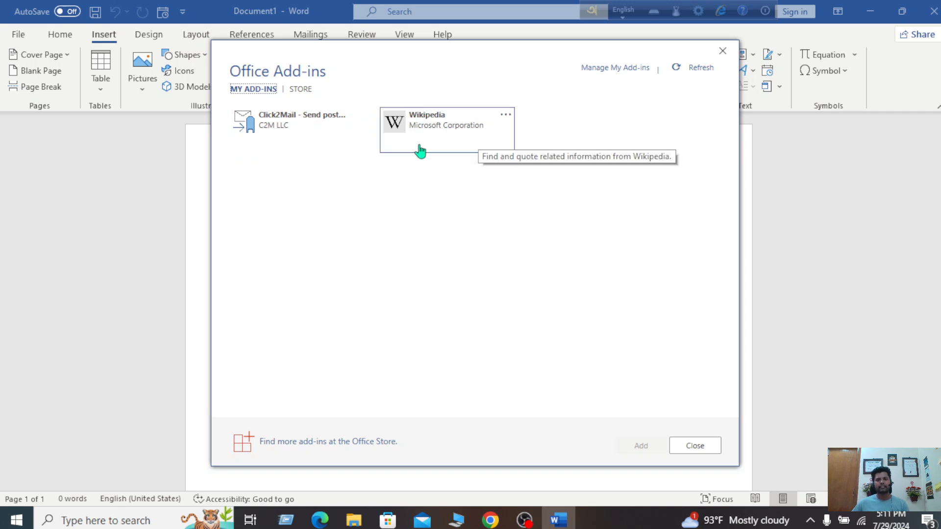
pyautogui.click(723, 50)
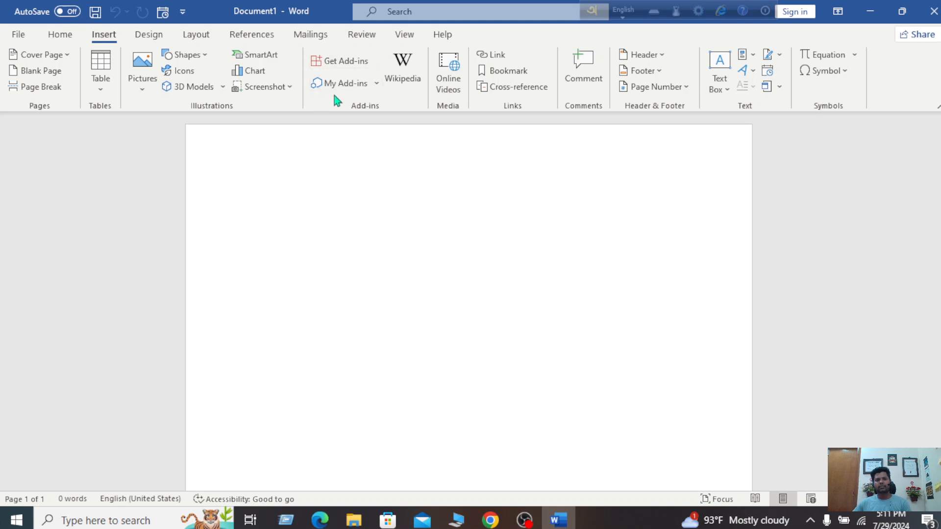
pyautogui.click(378, 85)
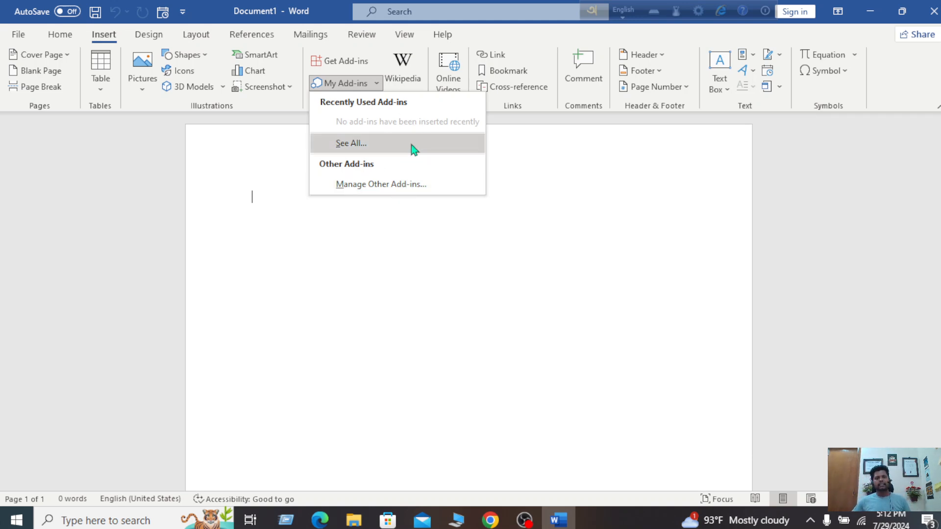
pyautogui.click(568, 171)
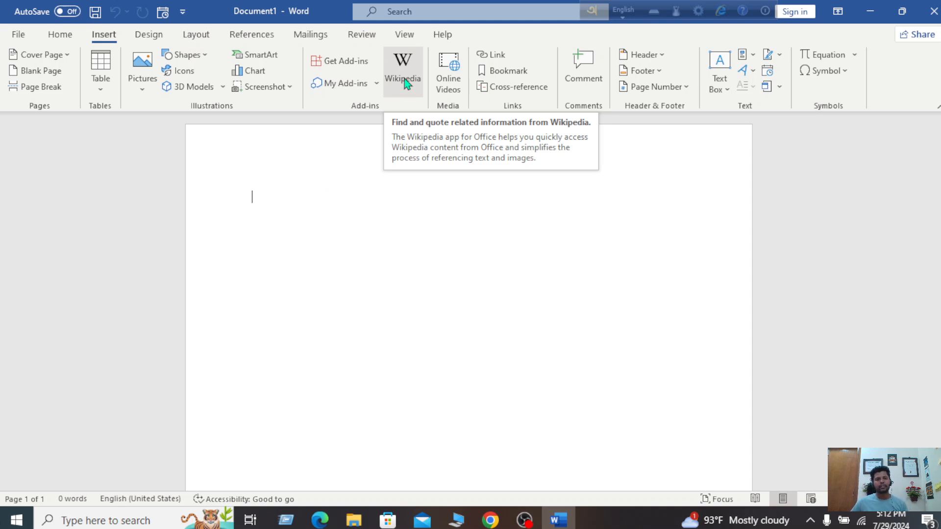
# Open and trust the Wikipedia add-in, then search it for 'Bangladesh'
pyautogui.click(417, 71)
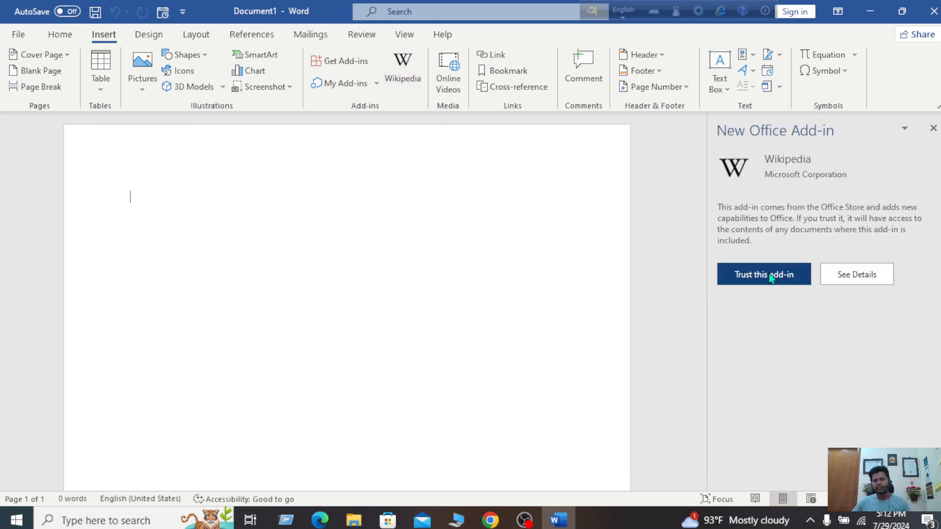
pyautogui.click(771, 278)
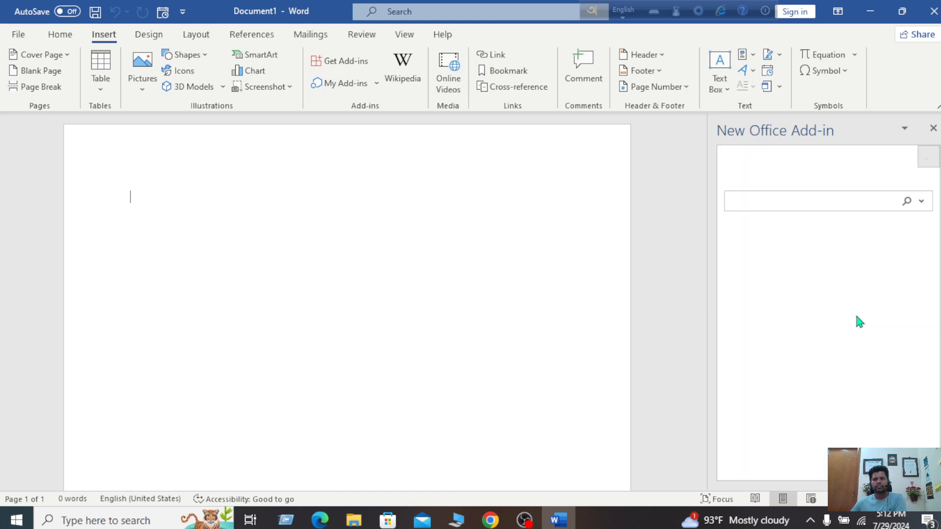
pyautogui.click(777, 201)
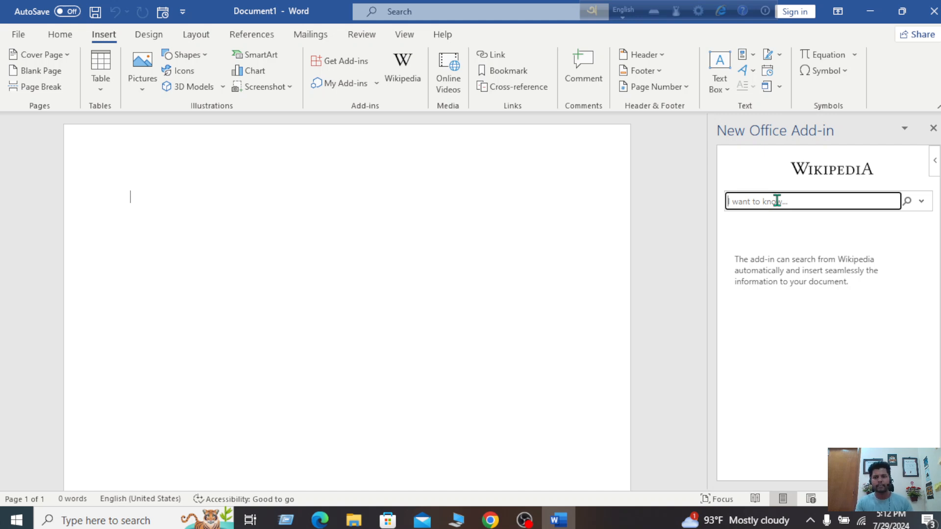
pyautogui.write('Ban')
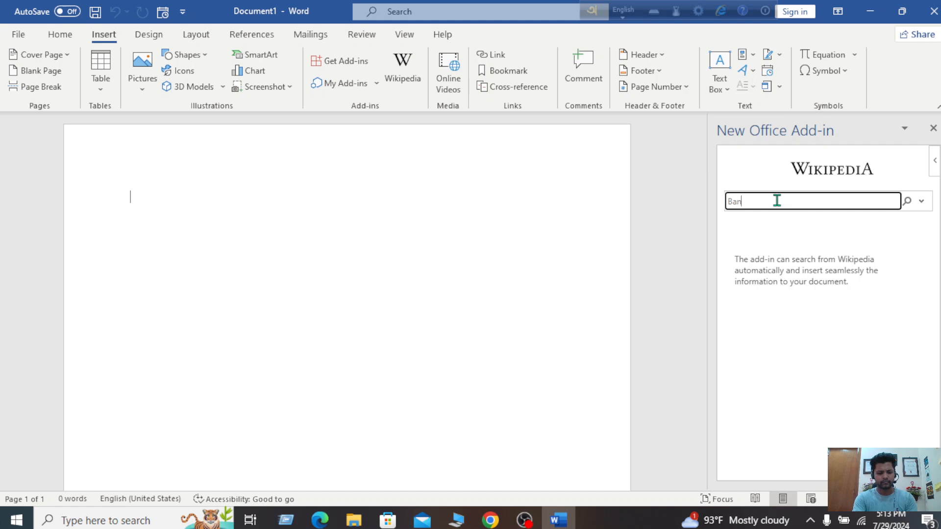
pyautogui.write('glades')
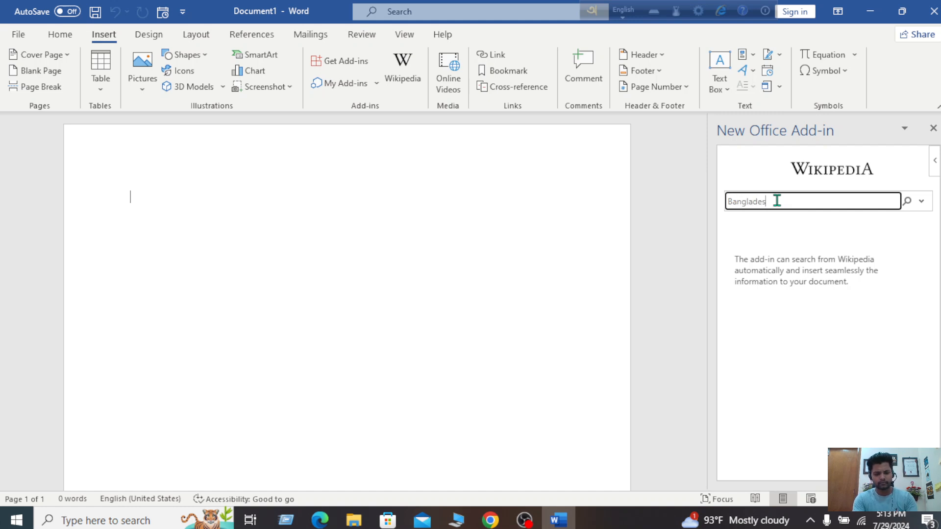
pyautogui.write('h')
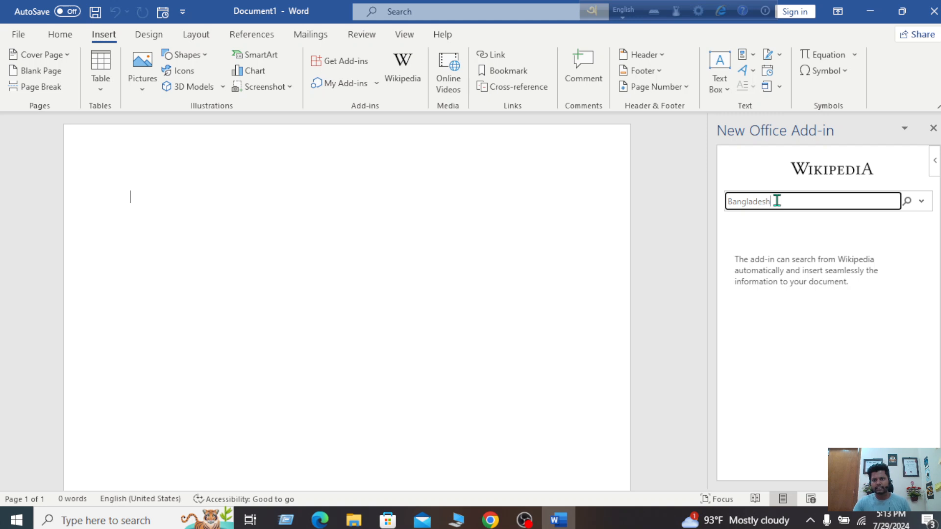
pyautogui.press('Return')
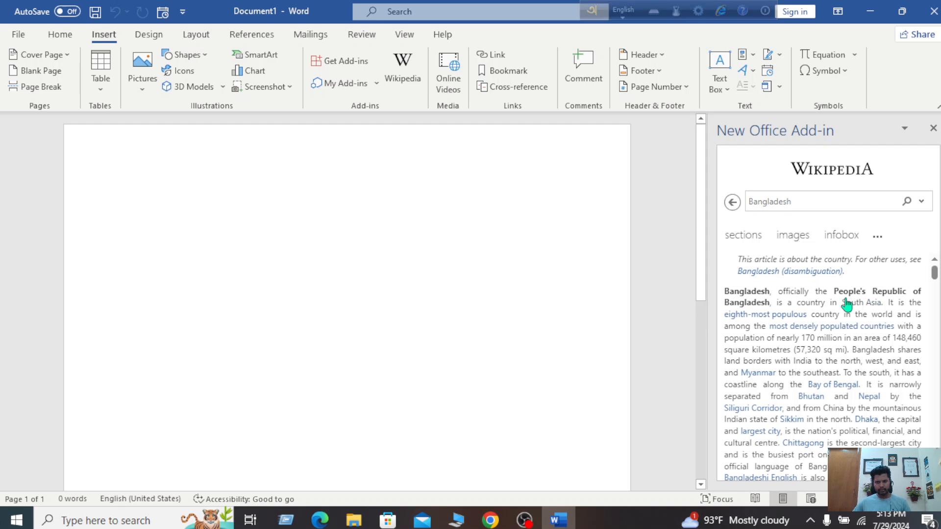
# Insert the Bangladesh article's opening paragraph from the Wikipedia pane into the document
pyautogui.scroll(-6, 782, 295)
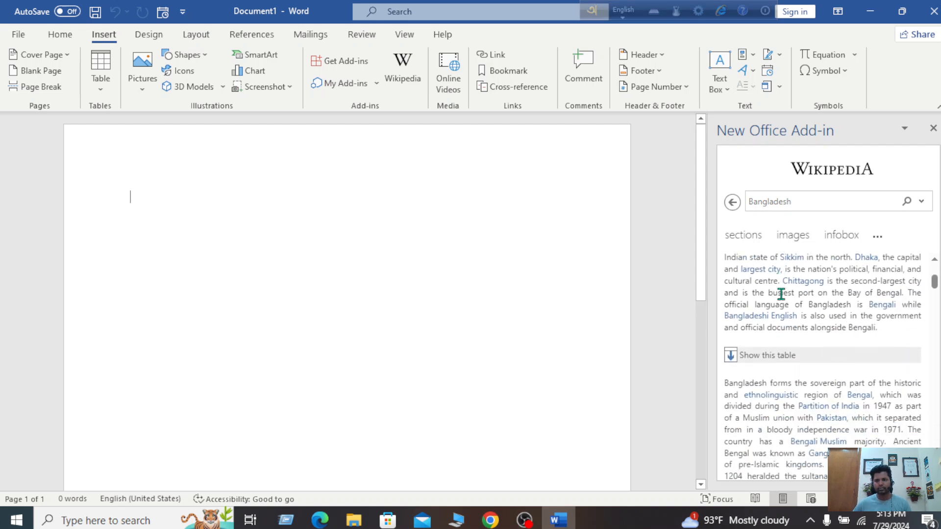
pyautogui.scroll(6, 781, 294)
pyautogui.scroll(-8, 782, 295)
pyautogui.scroll(4, 781, 295)
pyautogui.scroll(4, 781, 295)
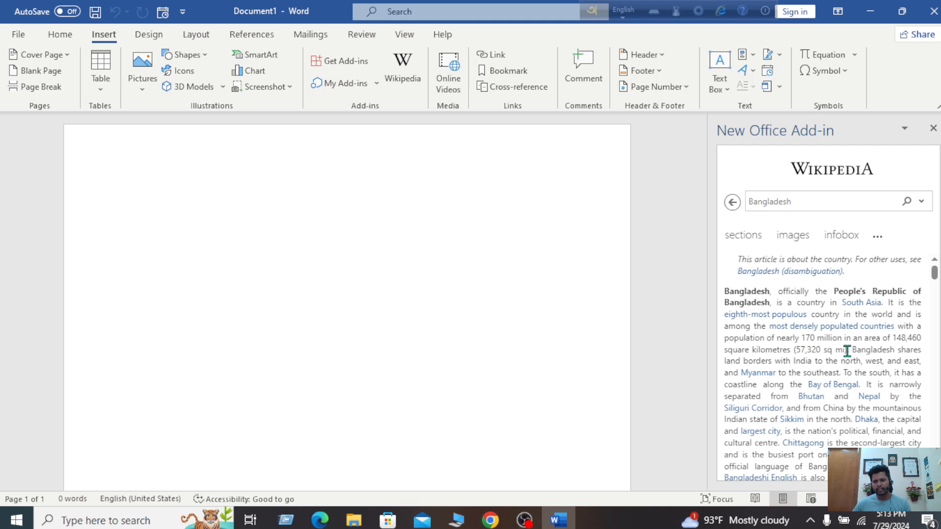
pyautogui.scroll(-3, 847, 351)
pyautogui.scroll(-1, 863, 334)
pyautogui.scroll(-5, 863, 334)
pyautogui.scroll(10, 863, 334)
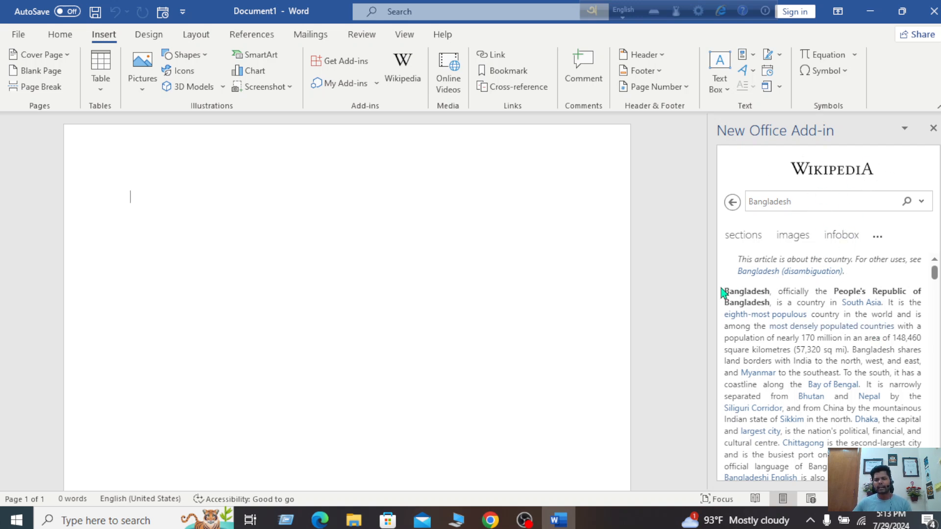
pyautogui.moveTo(724, 292); pyautogui.dragTo(927, 411)
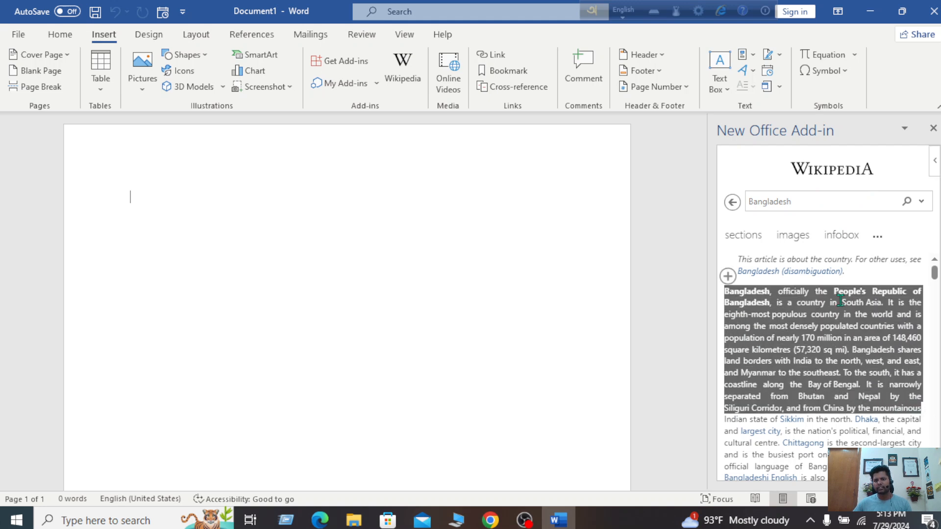
pyautogui.click(728, 276)
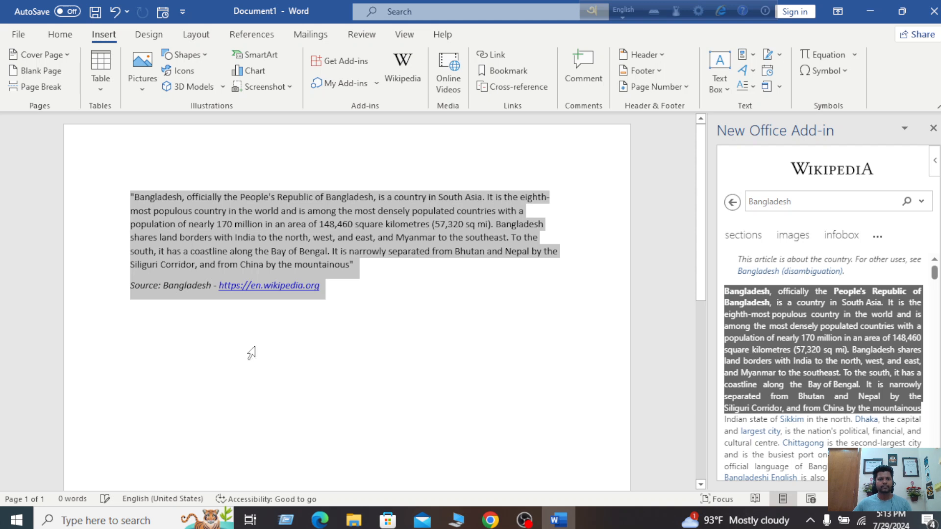
pyautogui.click(410, 387)
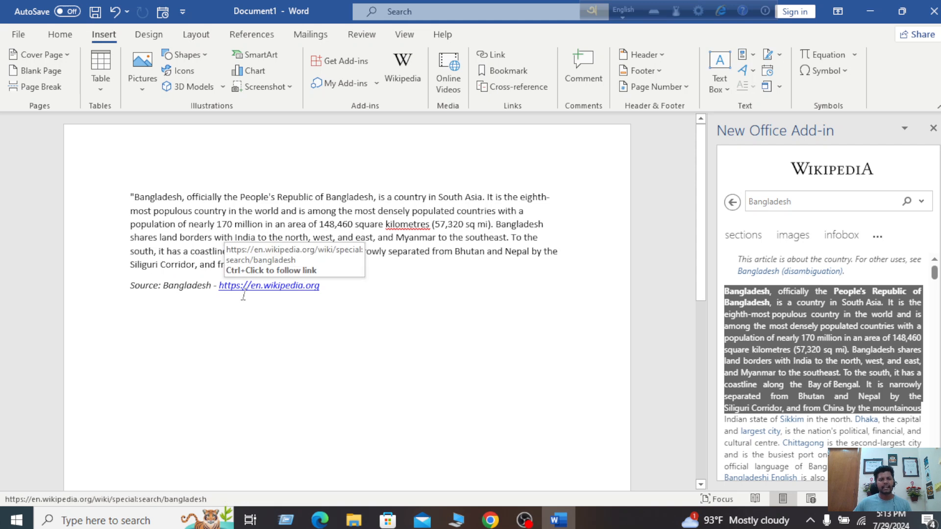
# Close the Wikipedia pane, add a blank line, and follow the en.wikipedia.org source link
pyautogui.click(933, 129)
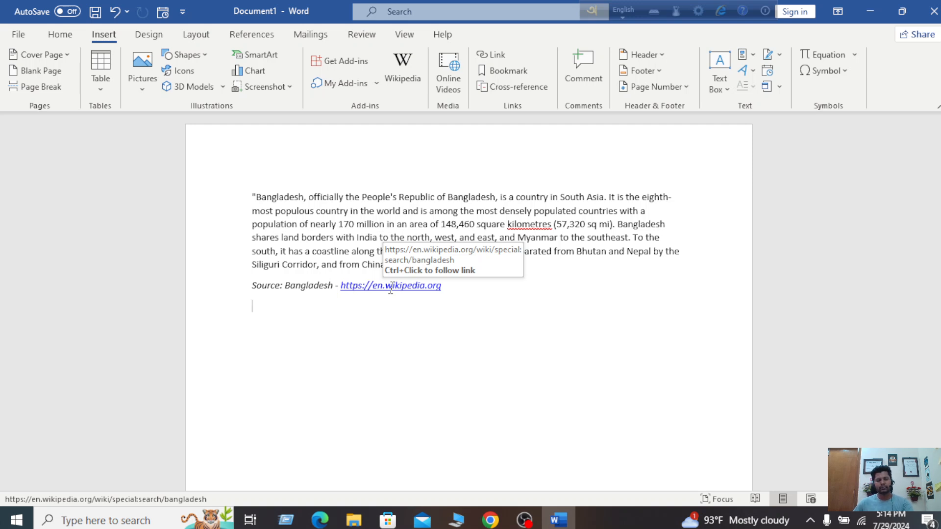
pyautogui.press('Return')
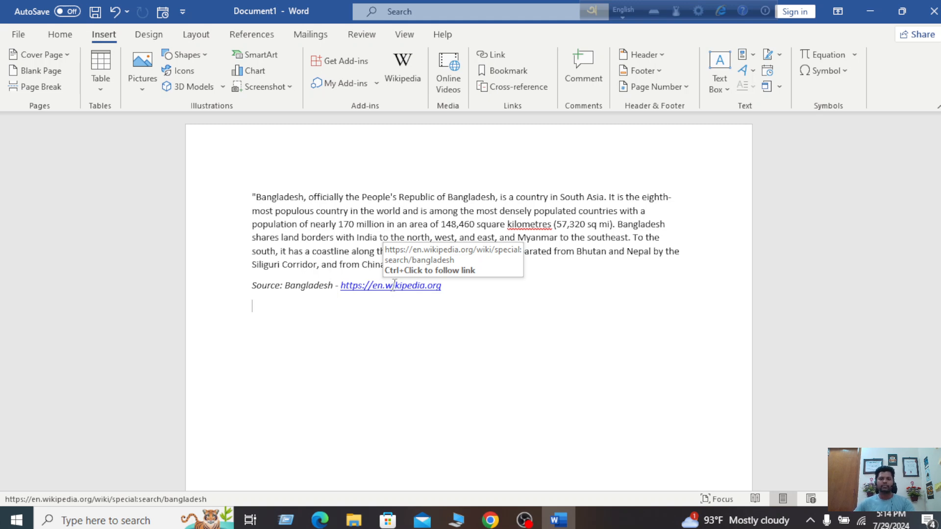
pyautogui.rightClick(395, 285)
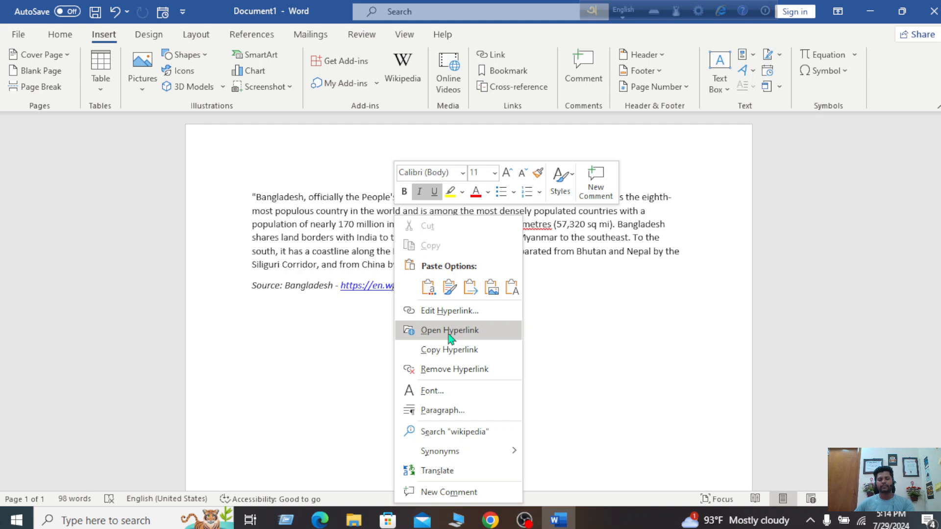
pyautogui.click(360, 329)
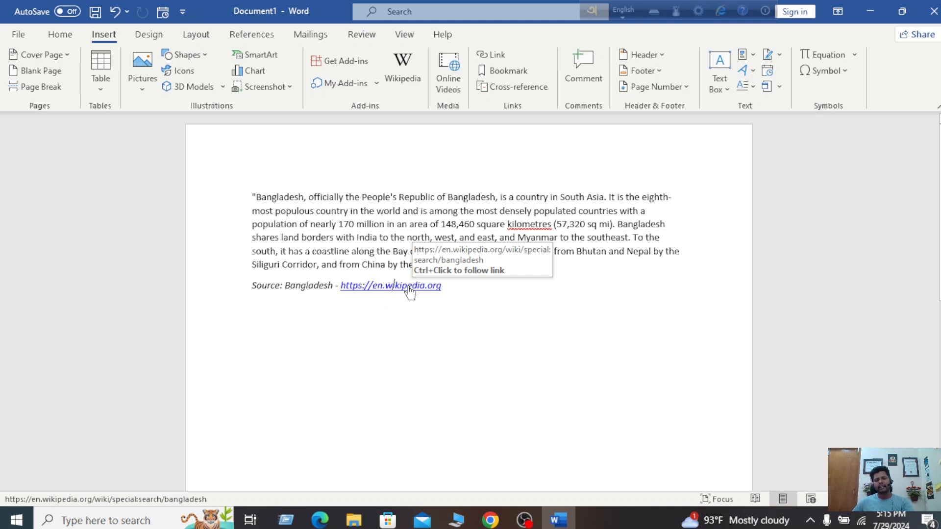
pyautogui.keyDown('ctrl'); pyautogui.click(409, 287); pyautogui.keyUp('ctrl')
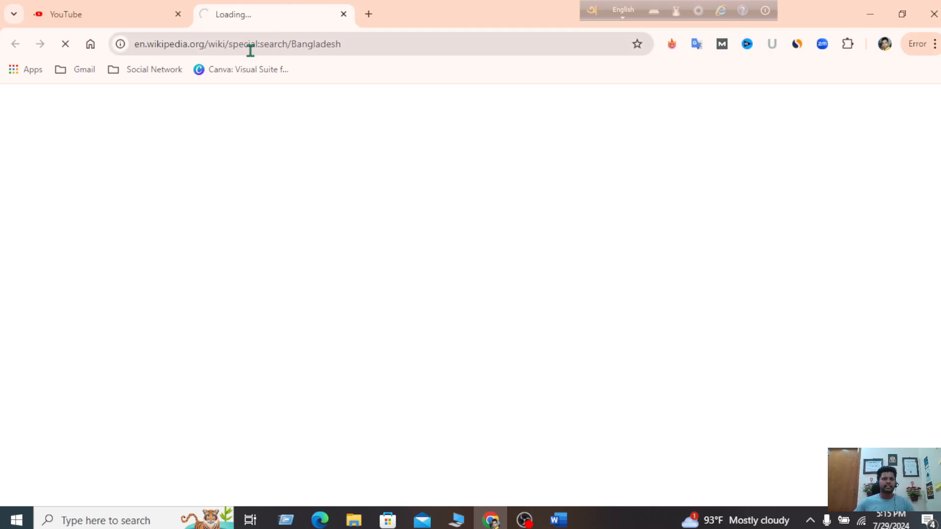
# Close the YouTube tab, scroll through the Bangladesh article, then close Chrome
pyautogui.click(178, 14)
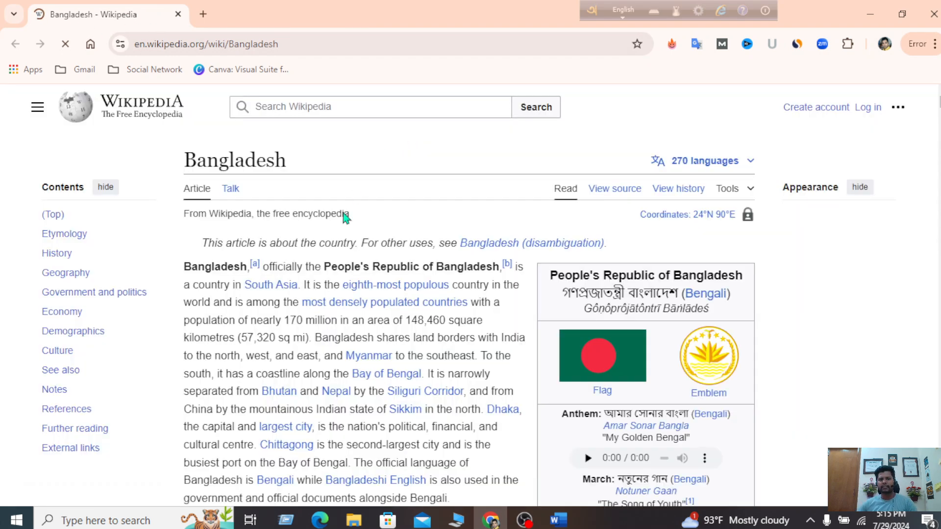
pyautogui.scroll(-10, 410, 260)
pyautogui.scroll(10, 409, 257)
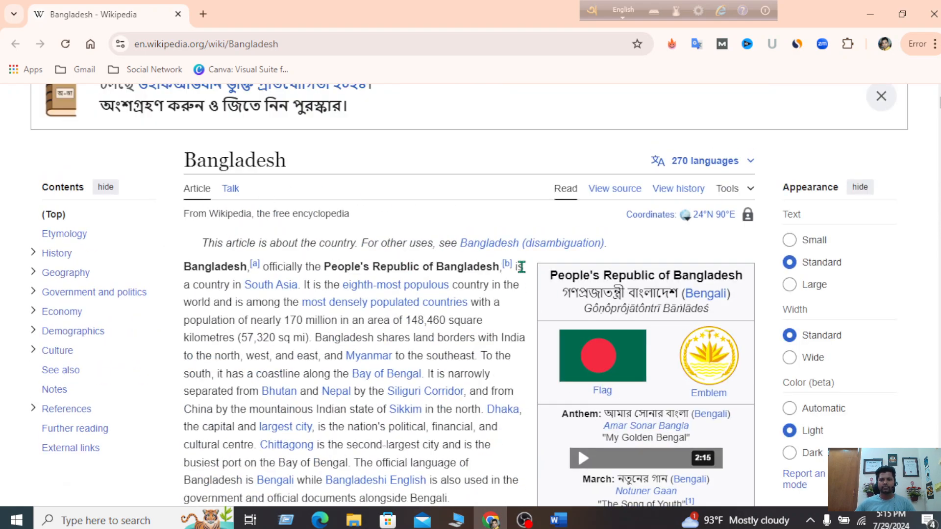
pyautogui.scroll(-15, 521, 266)
pyautogui.scroll(17, 521, 267)
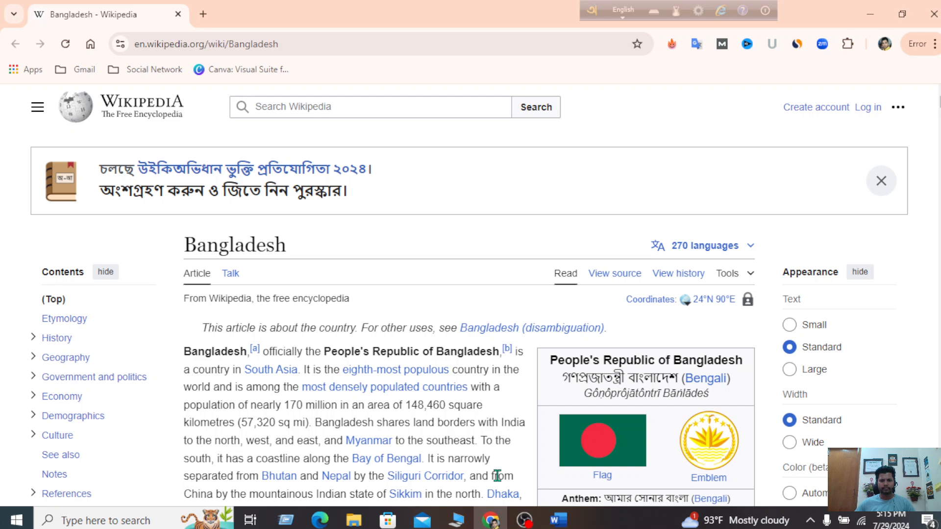
pyautogui.click(928, 11)
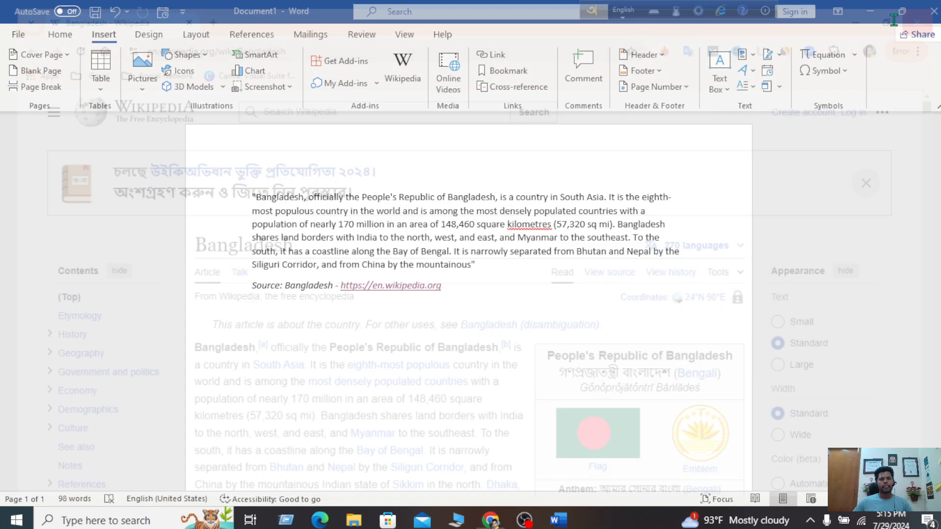
pyautogui.rightClick(399, 290)
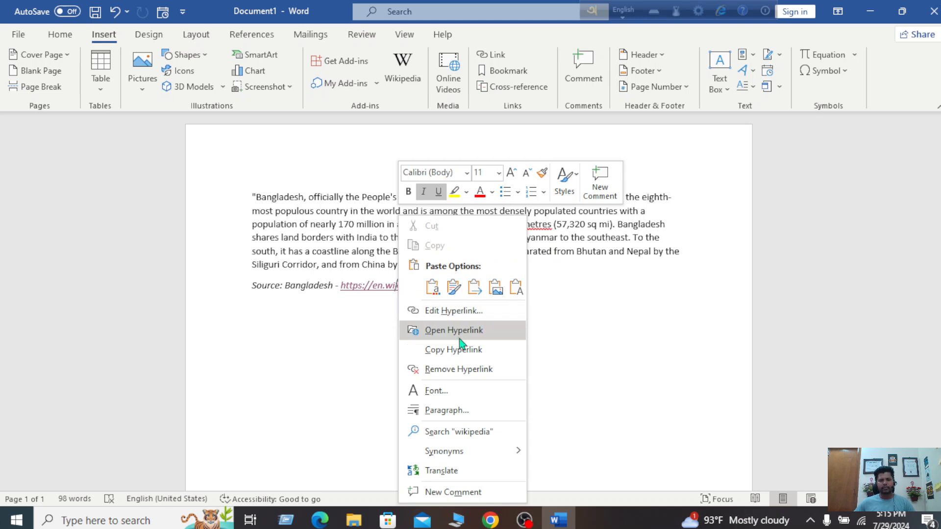
pyautogui.click(431, 330)
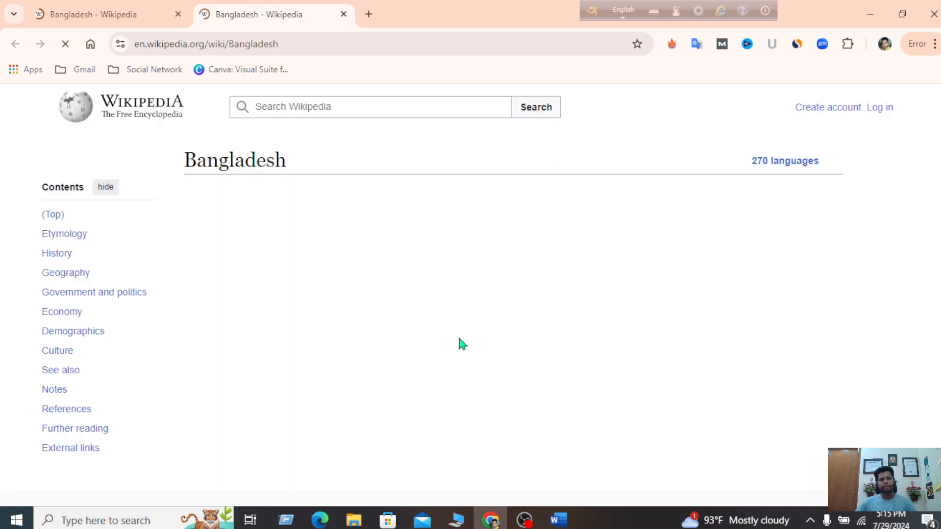
pyautogui.scroll(-7, 342, 319)
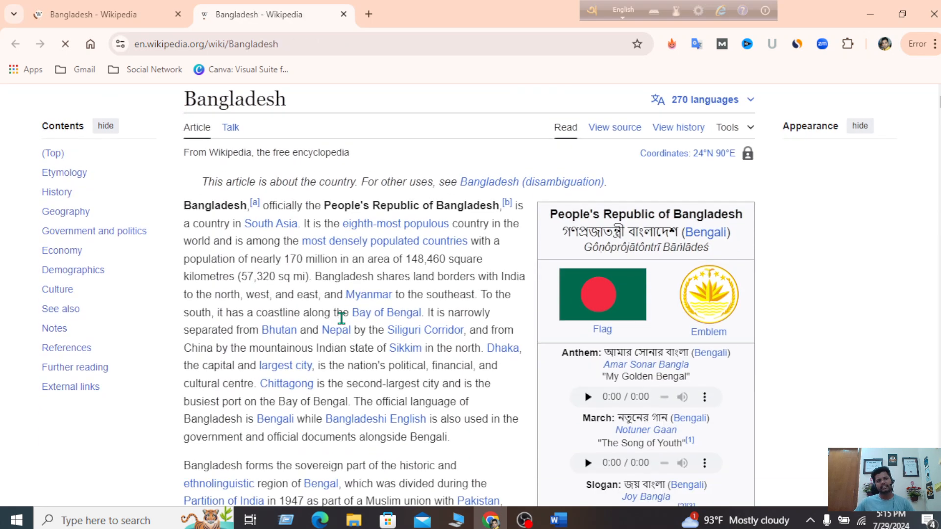
pyautogui.scroll(7, 342, 319)
pyautogui.click(927, 7)
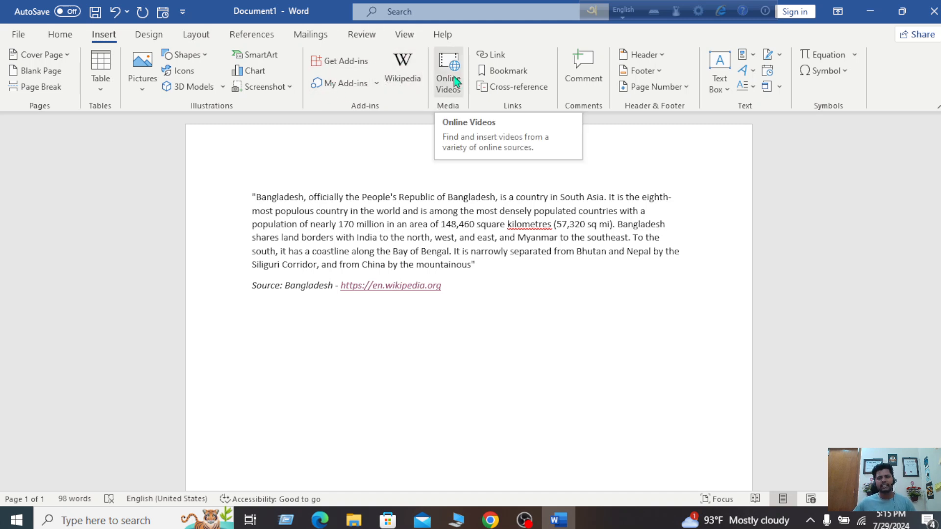
# Cancel the Online Videos insert, minimise Word, and launch Chrome from its desktop shortcut
pyautogui.click(870, 11)
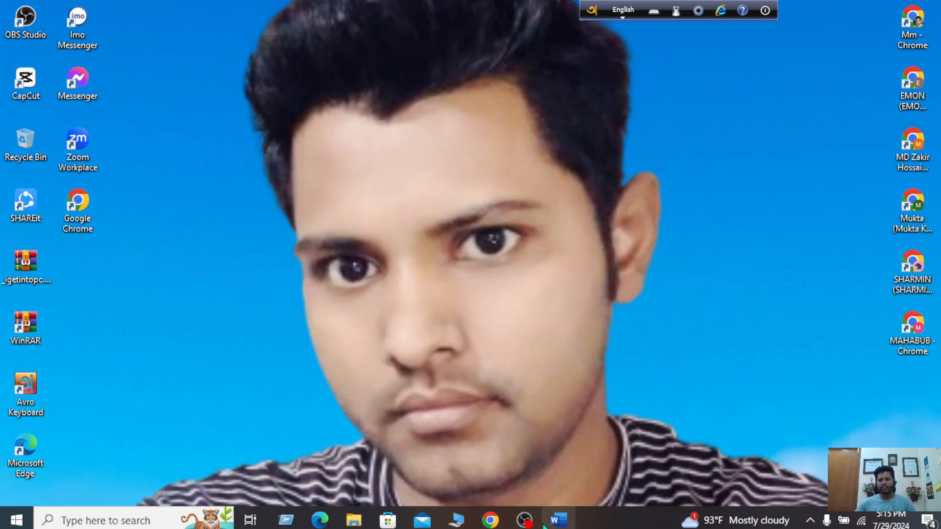
pyautogui.click(558, 519)
pyautogui.click(442, 66)
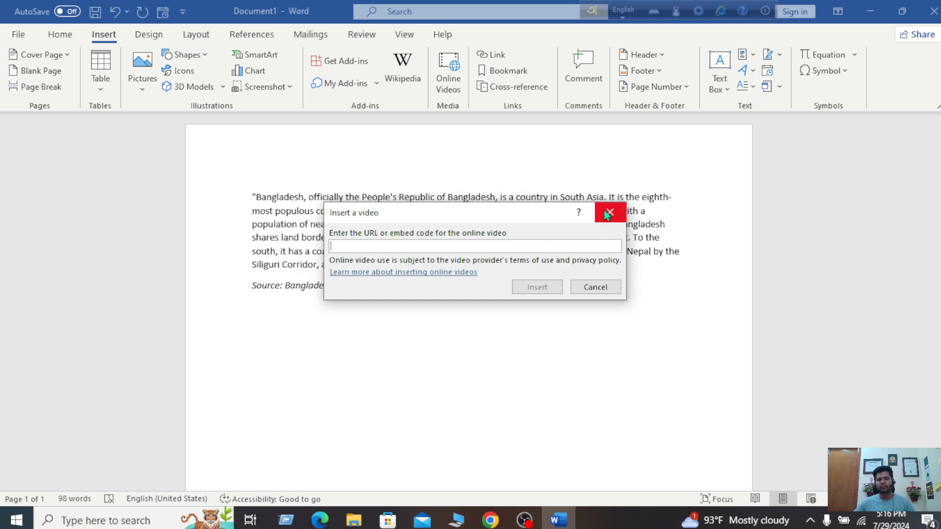
pyautogui.click(610, 213)
pyautogui.click(871, 11)
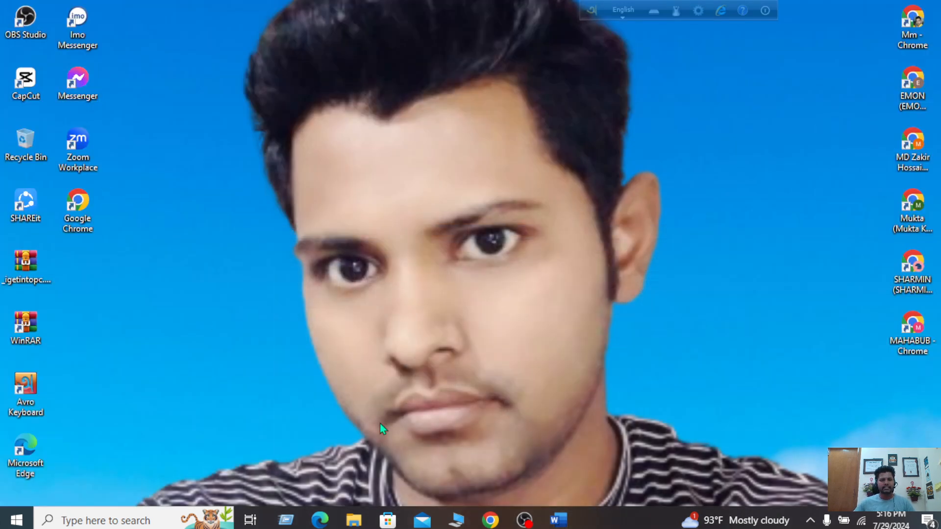
pyautogui.doubleClick(909, 39)
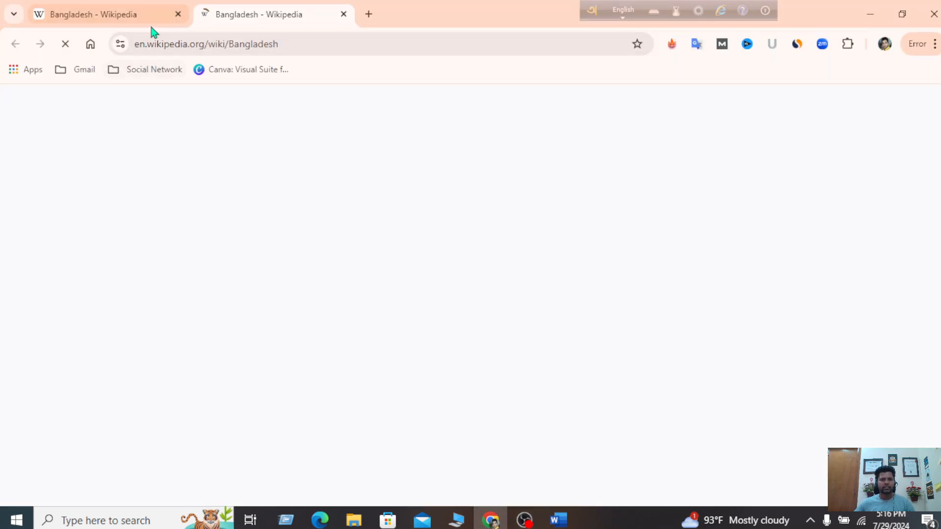
# Close the Bangladesh Wikipedia tabs and go to YouTube from the Social Network bookmarks
pyautogui.click(344, 14)
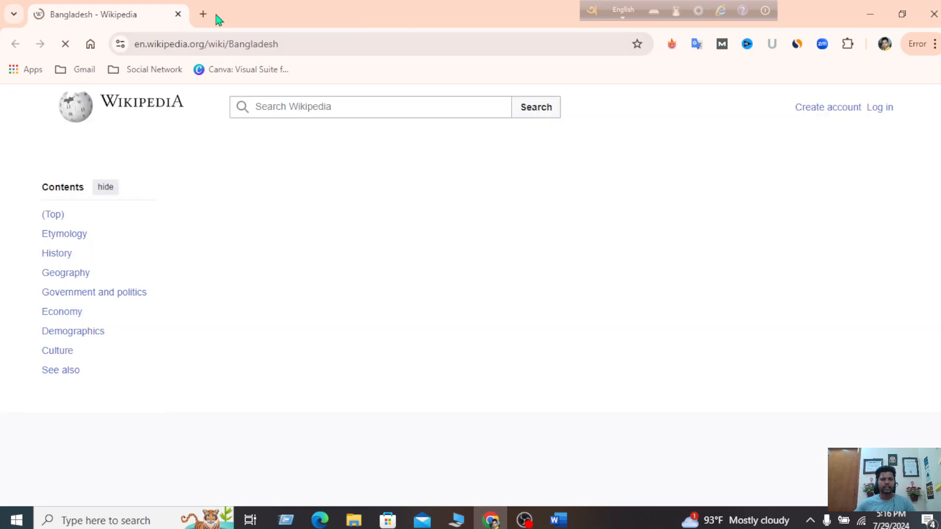
pyautogui.click(203, 14)
pyautogui.click(179, 14)
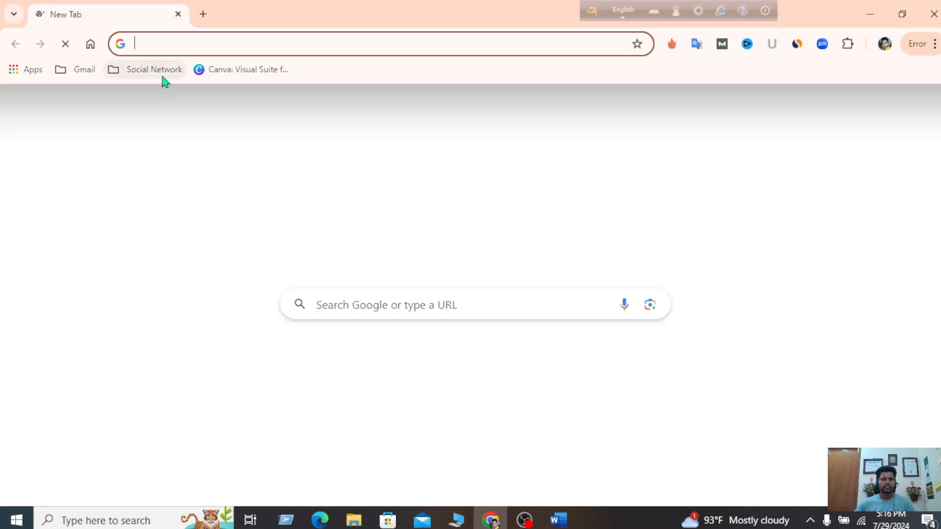
pyautogui.click(163, 72)
pyautogui.click(152, 96)
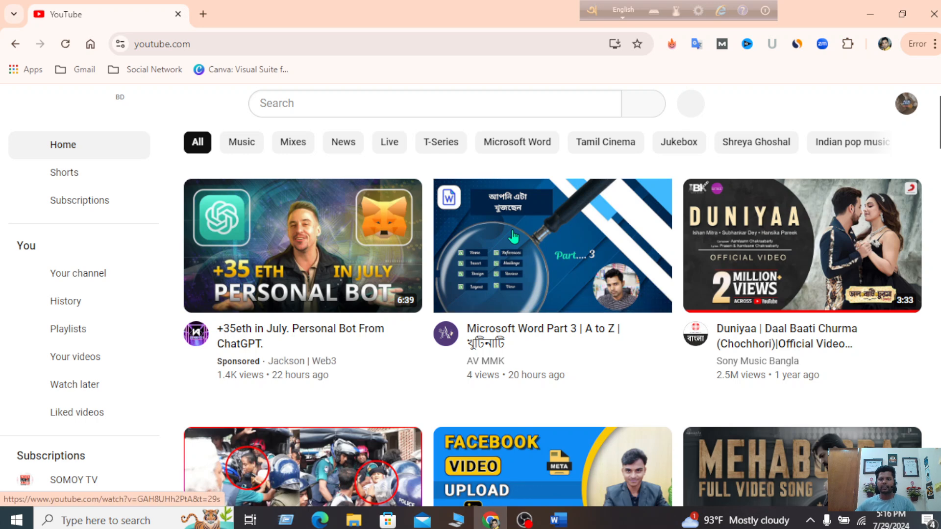
# Copy the Microsoft Word Part 3 video's share link, then close Chrome and return to Word
pyautogui.click(580, 220)
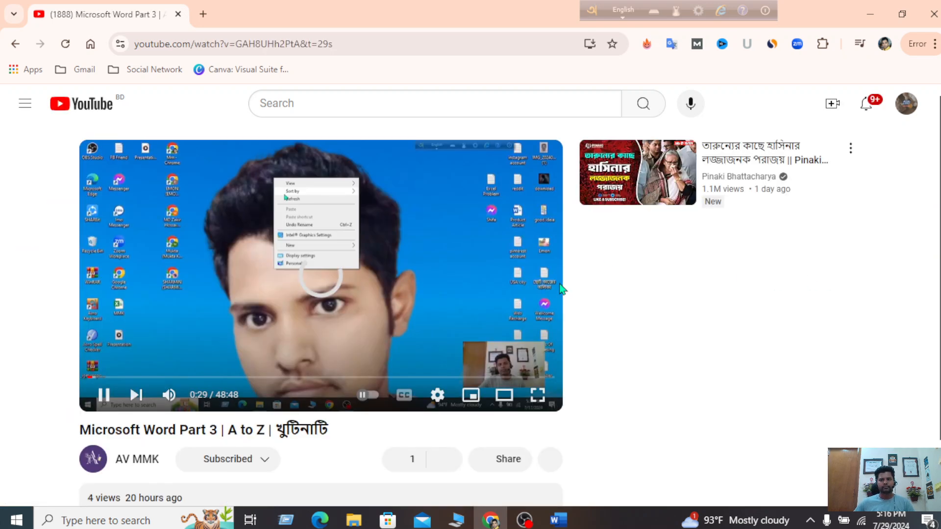
pyautogui.scroll(-2, 562, 290)
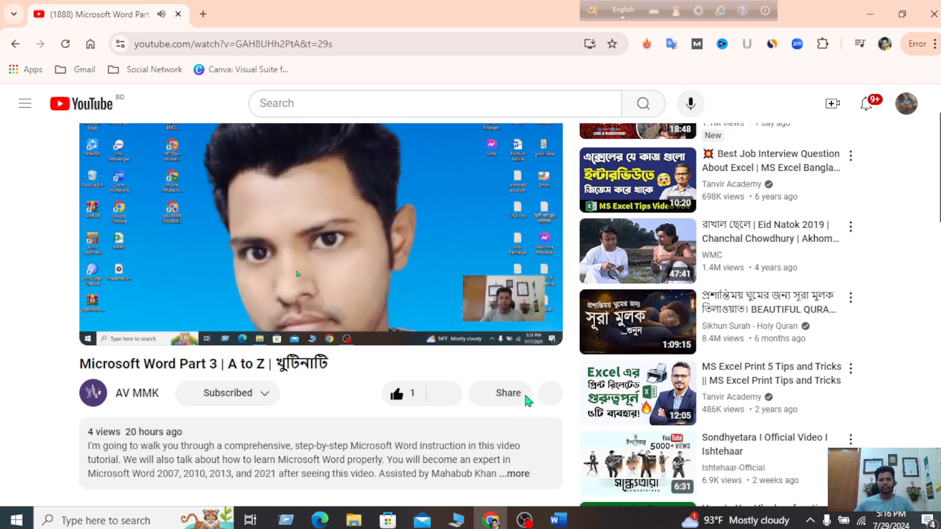
pyautogui.click(510, 399)
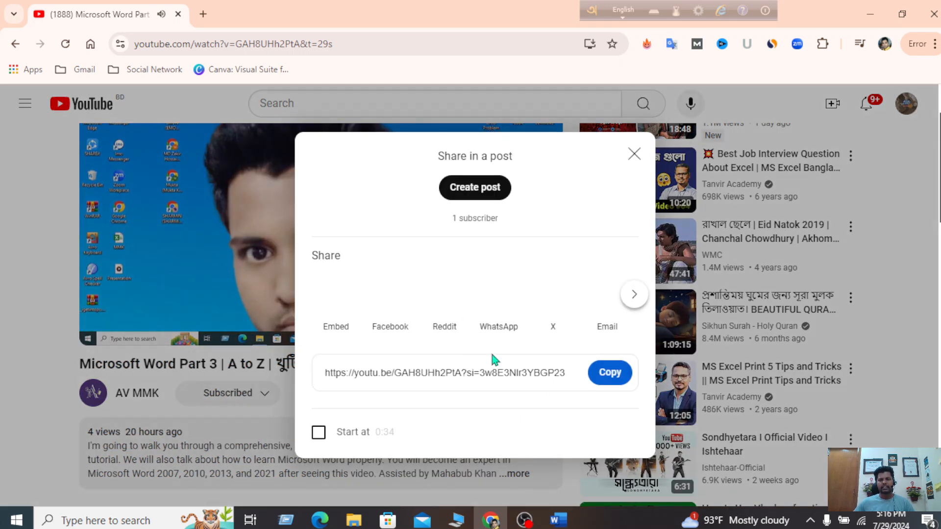
pyautogui.click(609, 374)
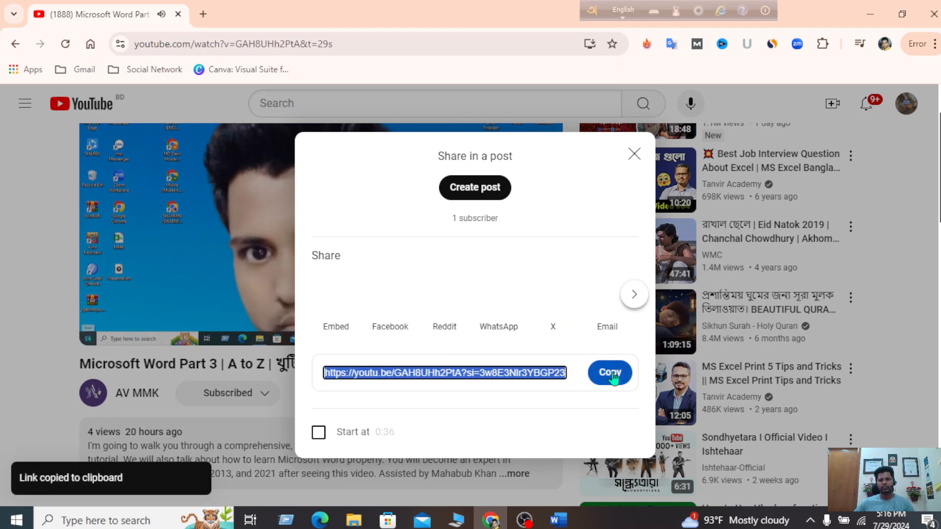
pyautogui.click(635, 154)
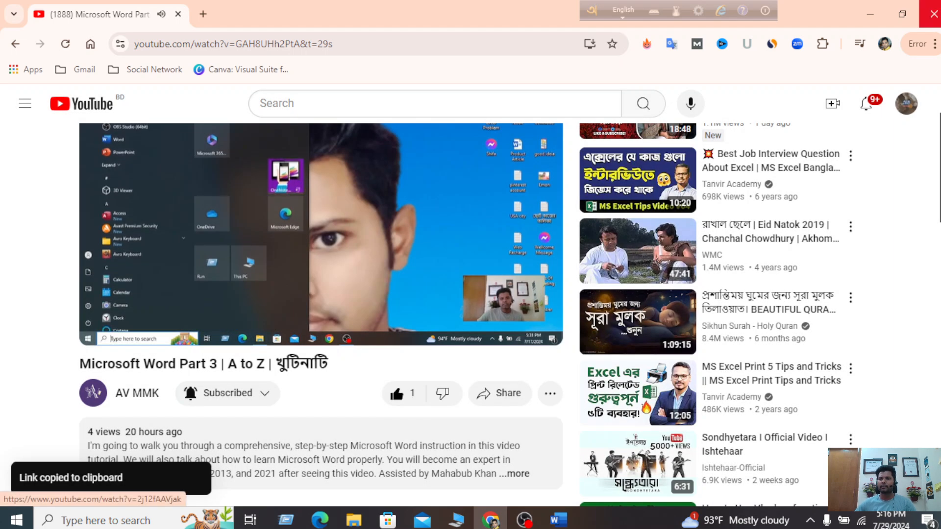
pyautogui.click(932, 14)
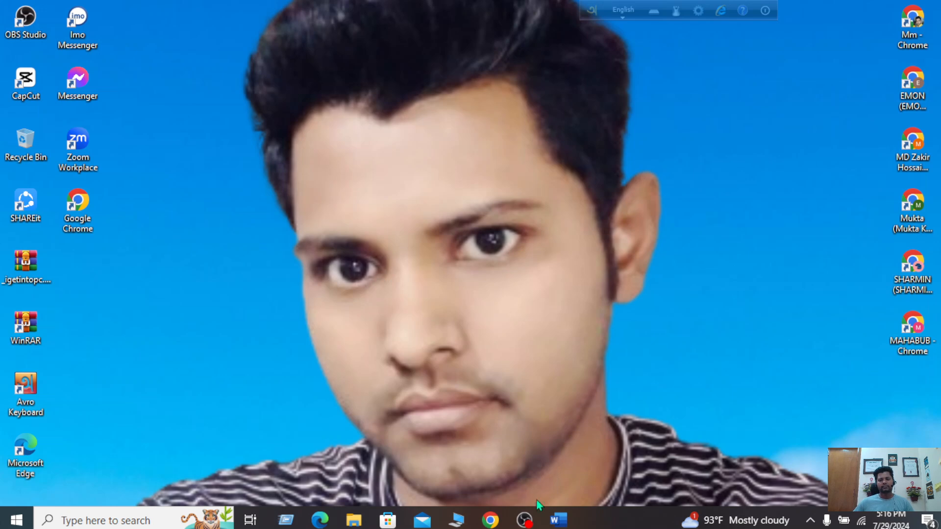
pyautogui.click(558, 524)
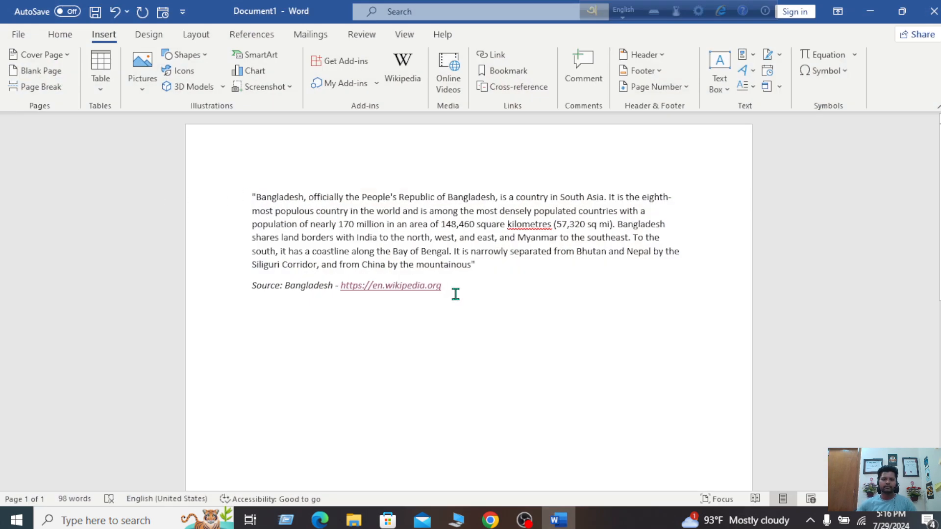
pyautogui.click(456, 77)
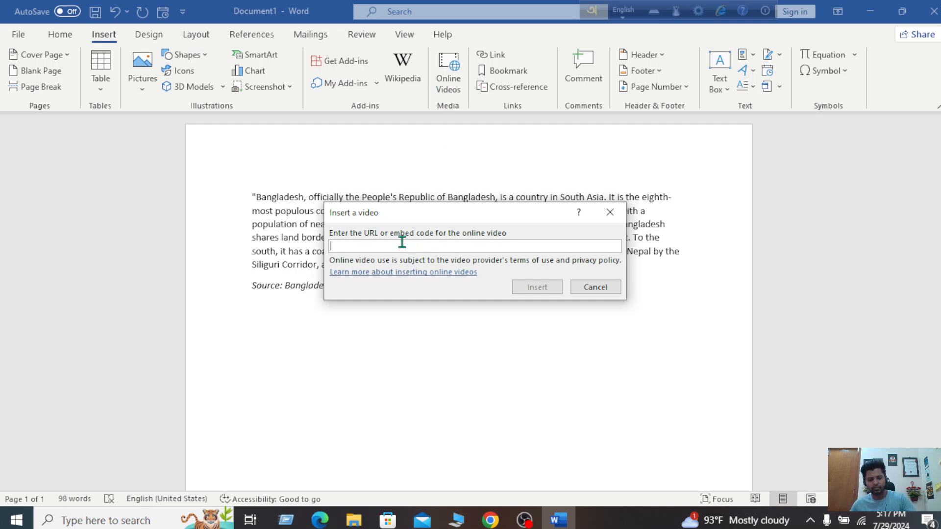
pyautogui.hotkey('ctrl', 'v')
pyautogui.click(526, 291)
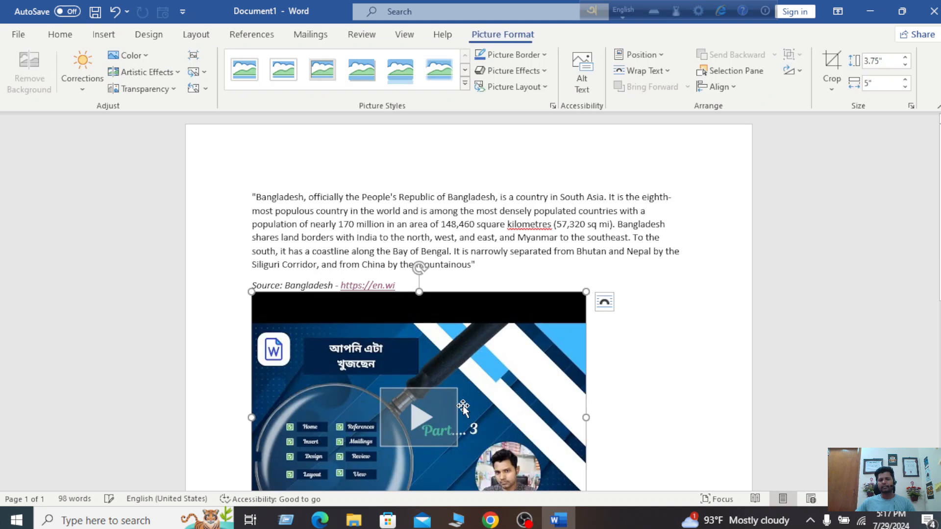
pyautogui.scroll(-3, 464, 393)
pyautogui.scroll(2, 463, 365)
pyautogui.scroll(1, 464, 369)
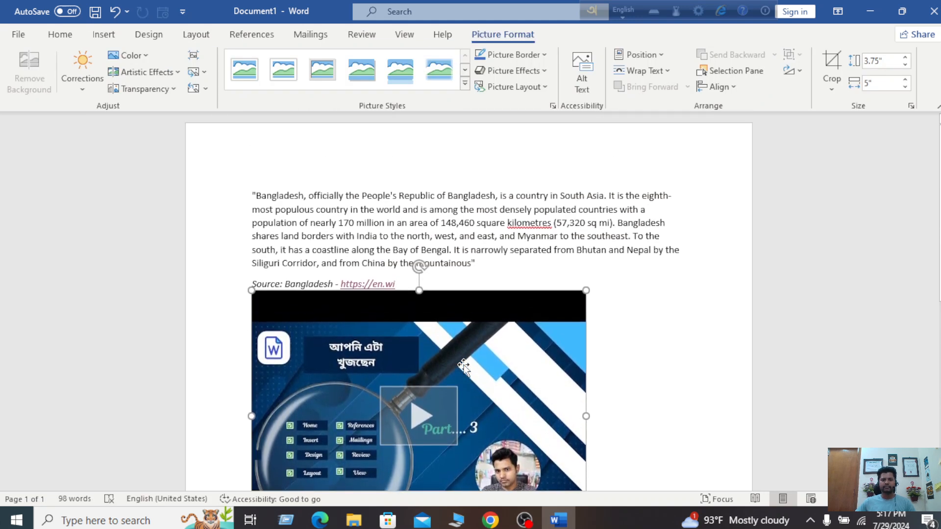
pyautogui.scroll(-2, 429, 293)
pyautogui.scroll(-1, 429, 293)
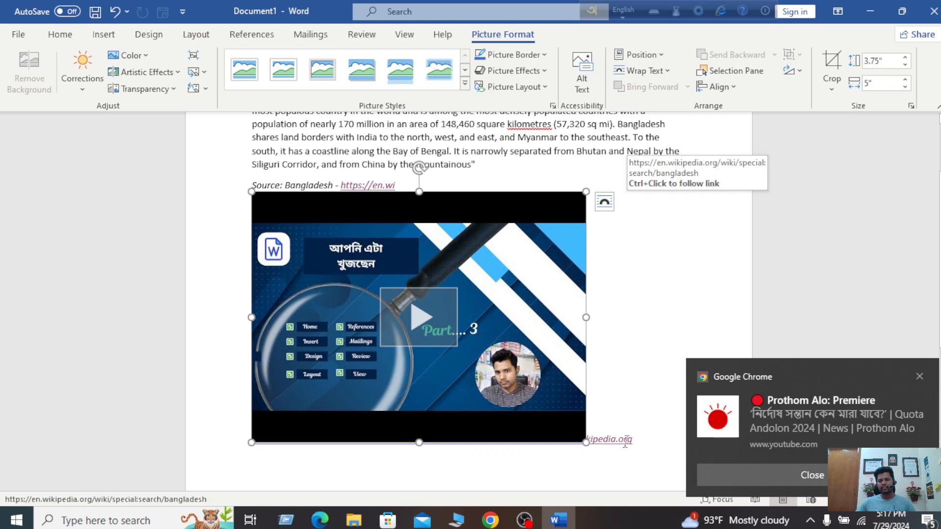
pyautogui.click(919, 380)
pyautogui.press('Delete')
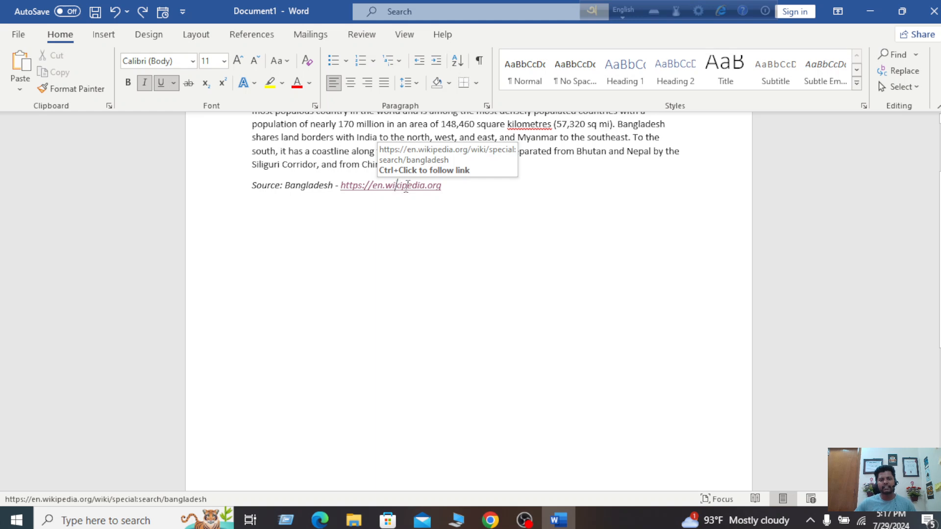
# Add blank lines below the Bangladesh source line and embed the pasted YouTube link as an online video
pyautogui.click(396, 186)
pyautogui.click(246, 316)
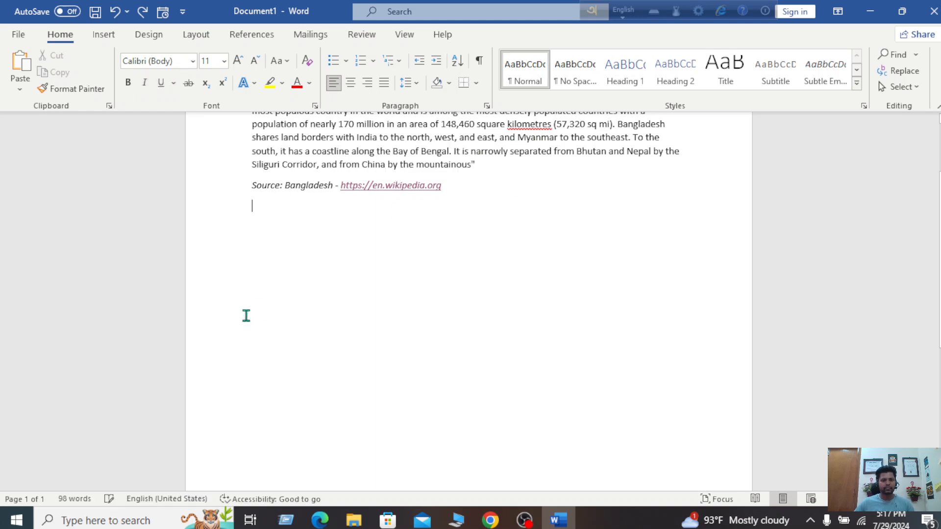
pyautogui.press('Return')
pyautogui.press('Return')
pyautogui.press('Return')
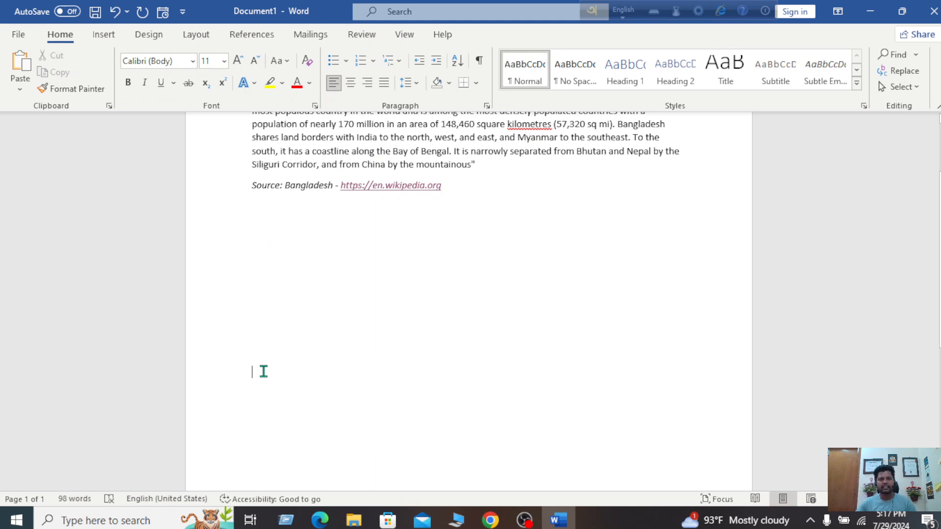
pyautogui.click(101, 35)
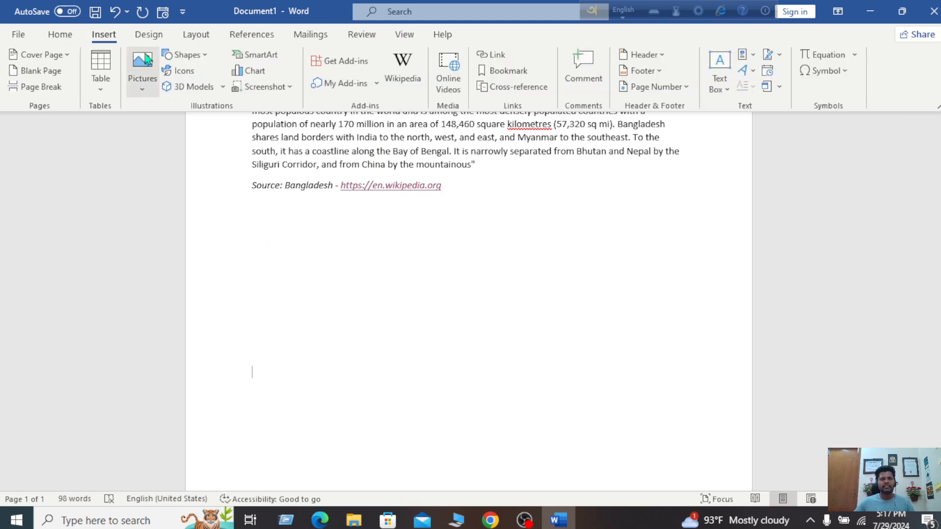
pyautogui.click(448, 79)
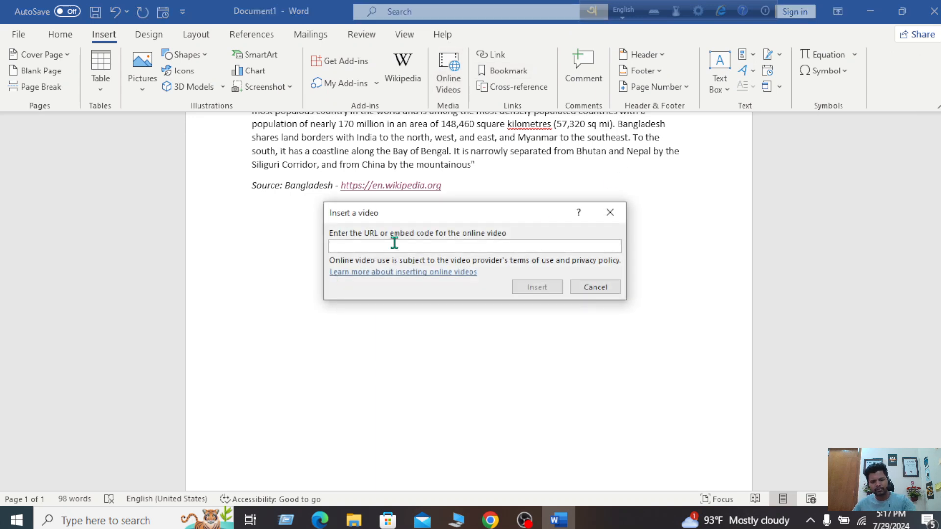
pyautogui.hotkey('ctrl', 'v')
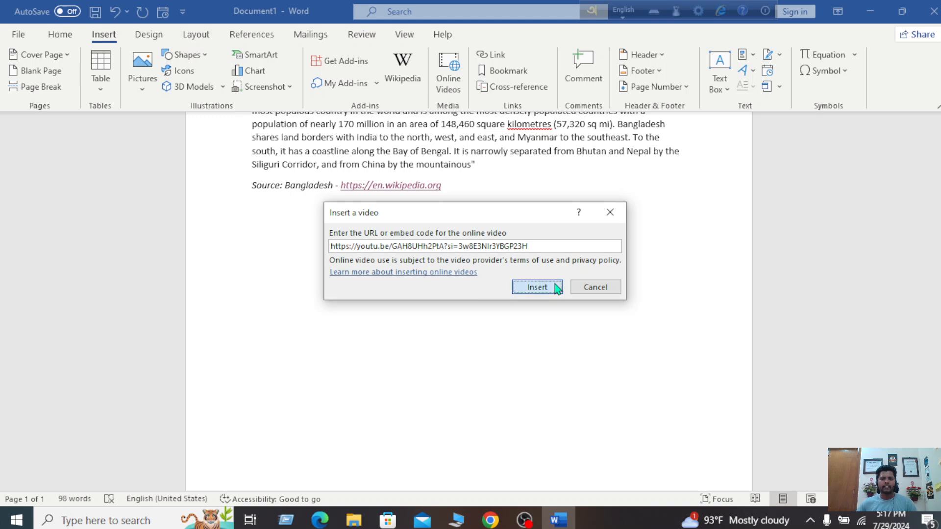
pyautogui.click(557, 287)
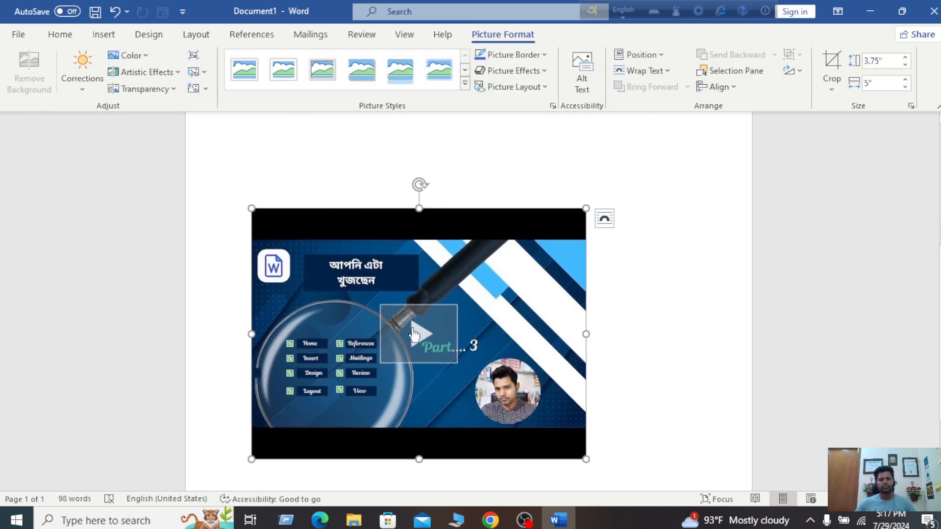
# Remove the blank lines above the video, set it to Behind Text, and drag it beside the source line
pyautogui.click(437, 167)
pyautogui.press('Delete')
pyautogui.click(521, 256)
pyautogui.click(604, 157)
pyautogui.click(677, 289)
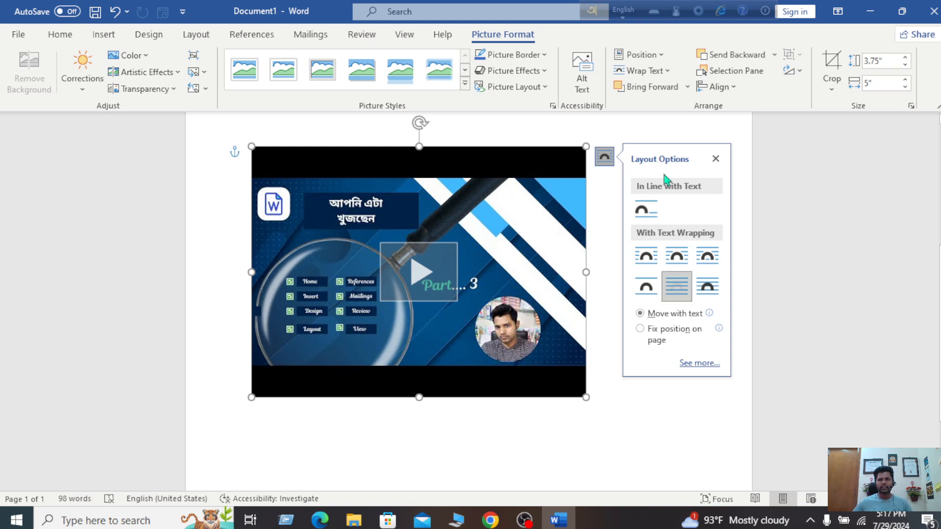
pyautogui.moveTo(450, 157); pyautogui.dragTo(472, 168)
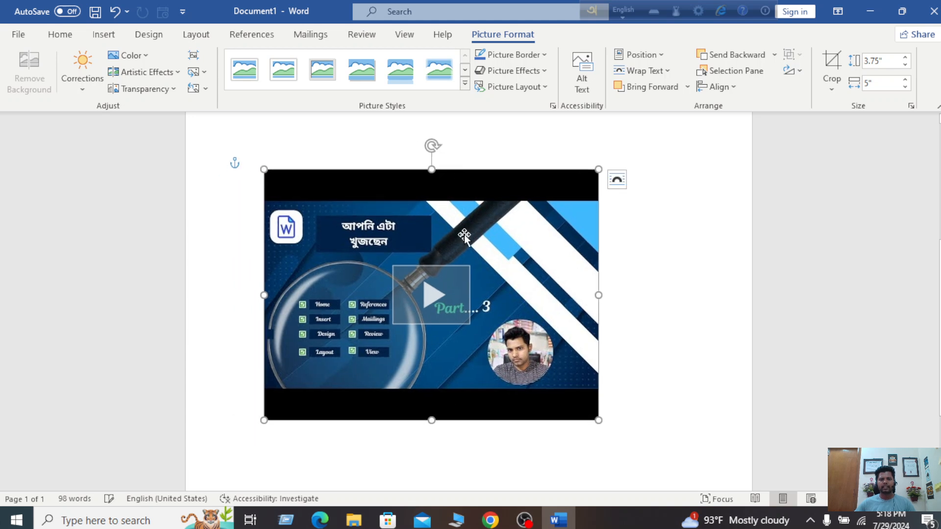
pyautogui.scroll(4, 616, 233)
pyautogui.moveTo(475, 427); pyautogui.dragTo(603, 306)
# Cut the embedded YouTube video out of the document
pyautogui.click(603, 237)
pyautogui.click(556, 319)
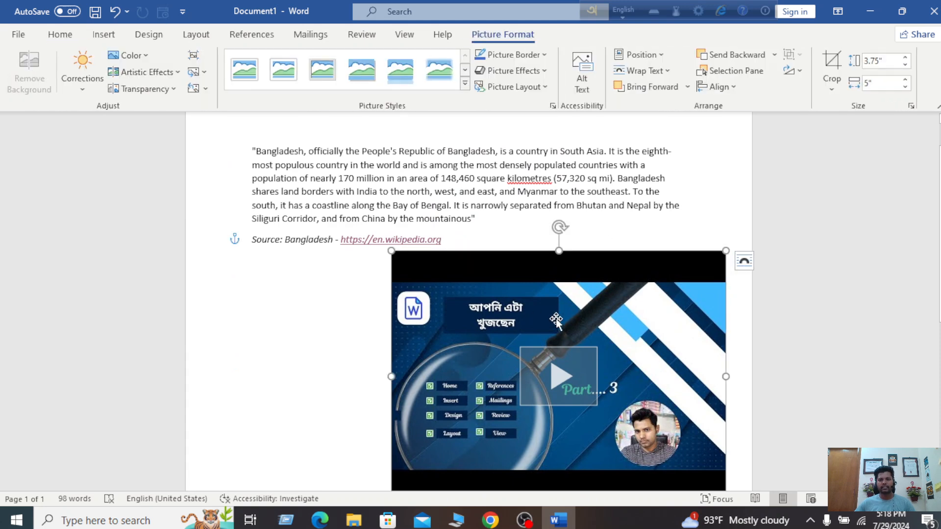
pyautogui.rightClick(558, 323)
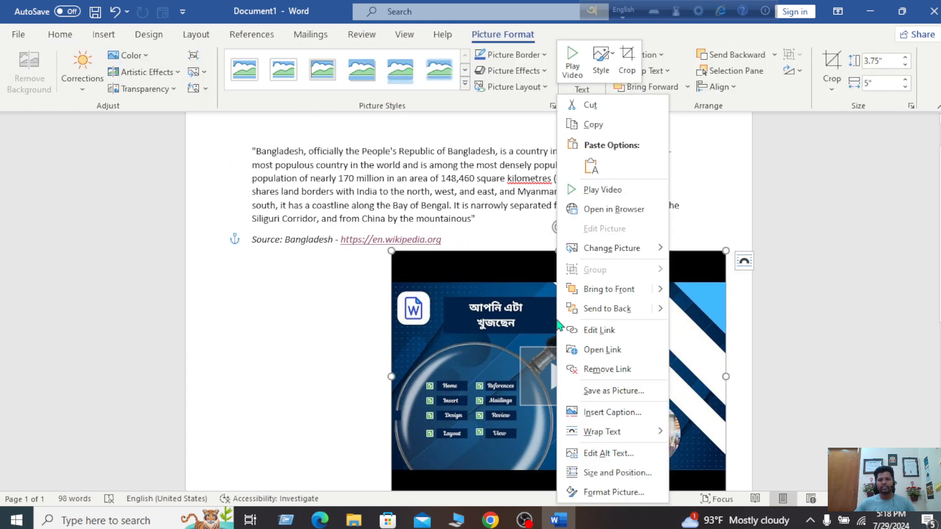
pyautogui.click(592, 105)
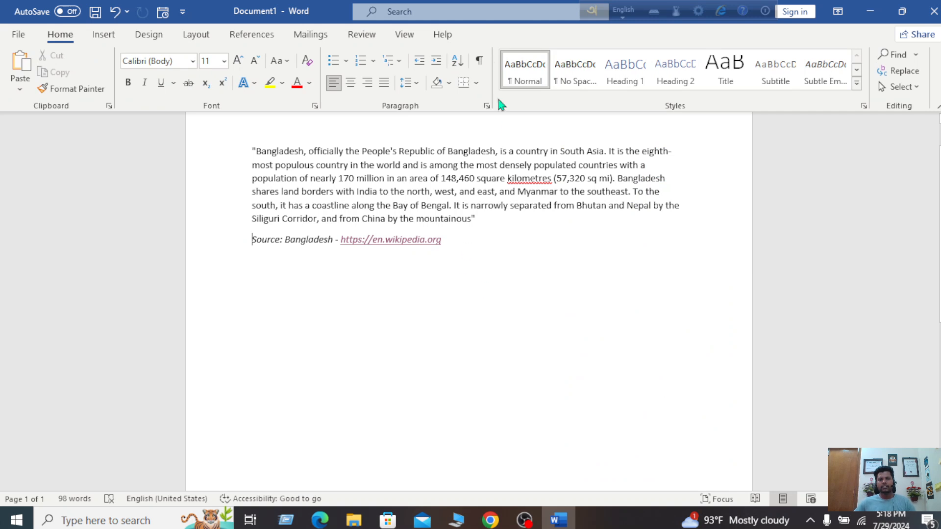
# Switch to the Insert ribbon tab to reach the Link, Bookmark and Cross-reference commands
pyautogui.click(104, 35)
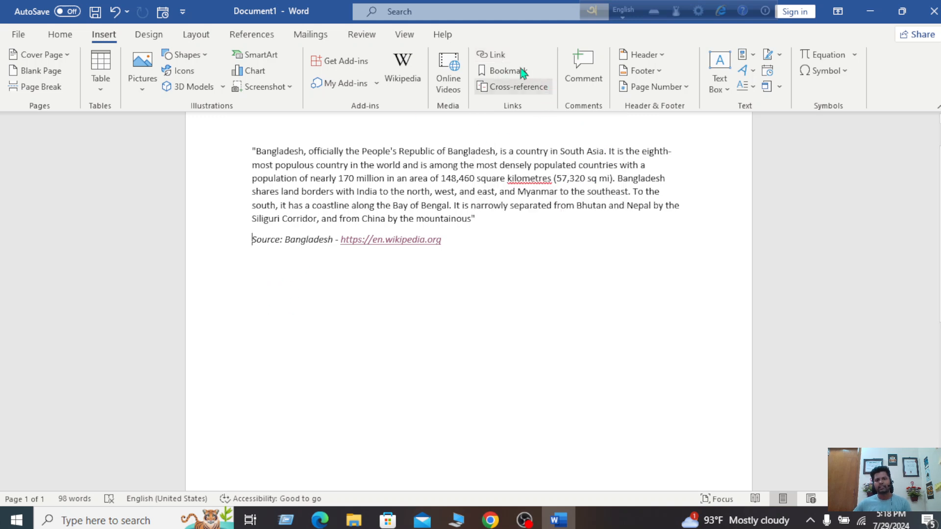
# Look at the Insert Hyperlink dialog, then close it without creating a link
pyautogui.click(492, 55)
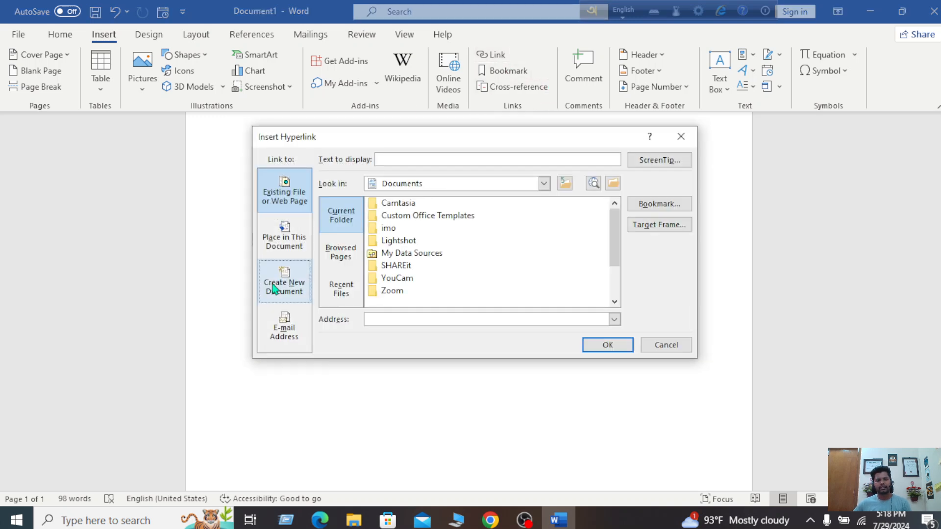
pyautogui.click(285, 287)
pyautogui.click(686, 134)
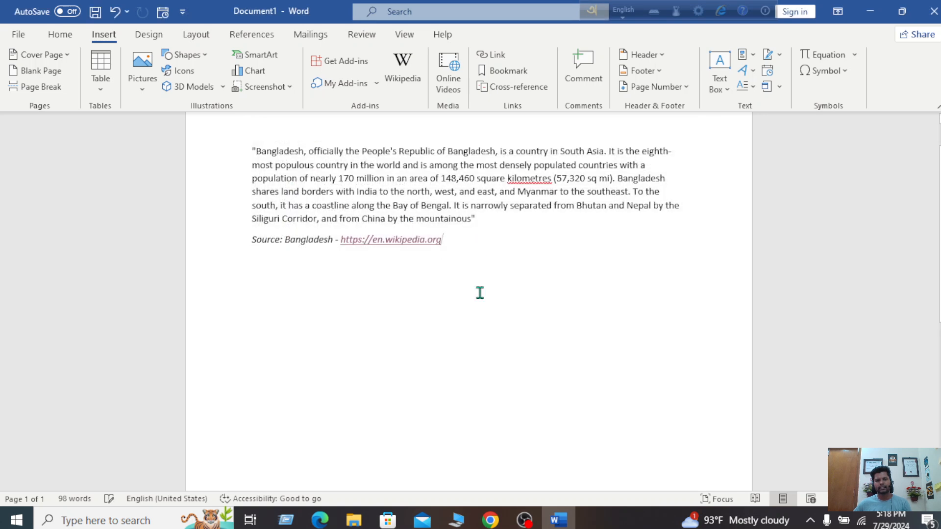
# Start a new non-italic line below the source line and begin typing 'Facebook'
pyautogui.doubleClick(253, 301)
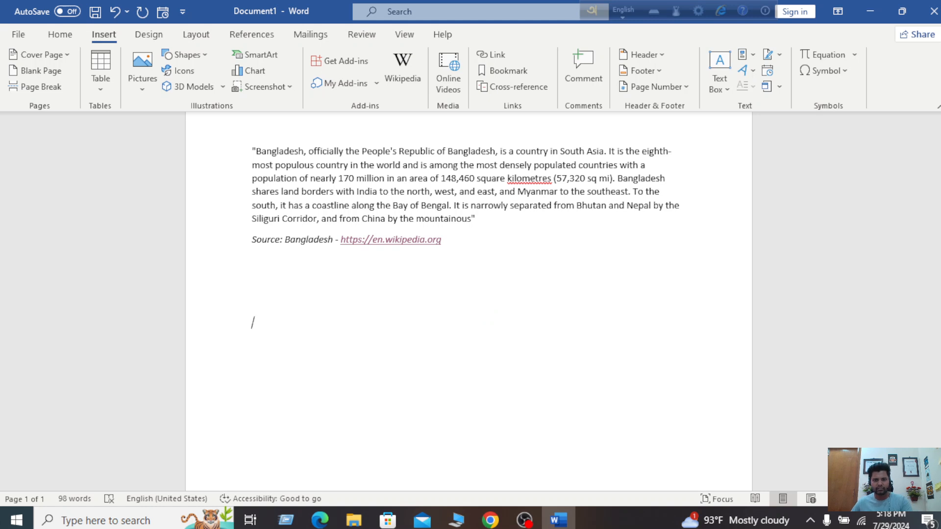
pyautogui.doubleClick(470, 239)
pyautogui.press('Down')
pyautogui.press('Down')
pyautogui.press('Down')
pyautogui.press('Down')
pyautogui.doubleClick(319, 323)
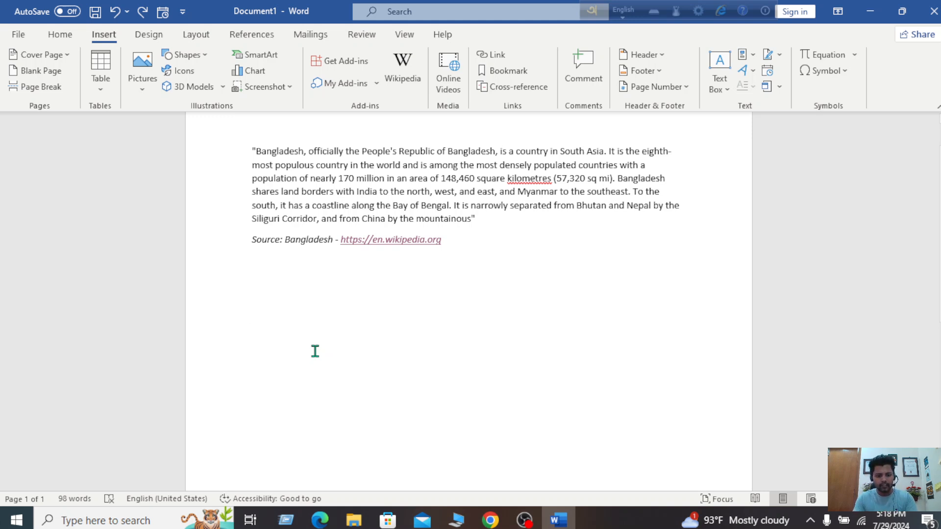
pyautogui.write('P')
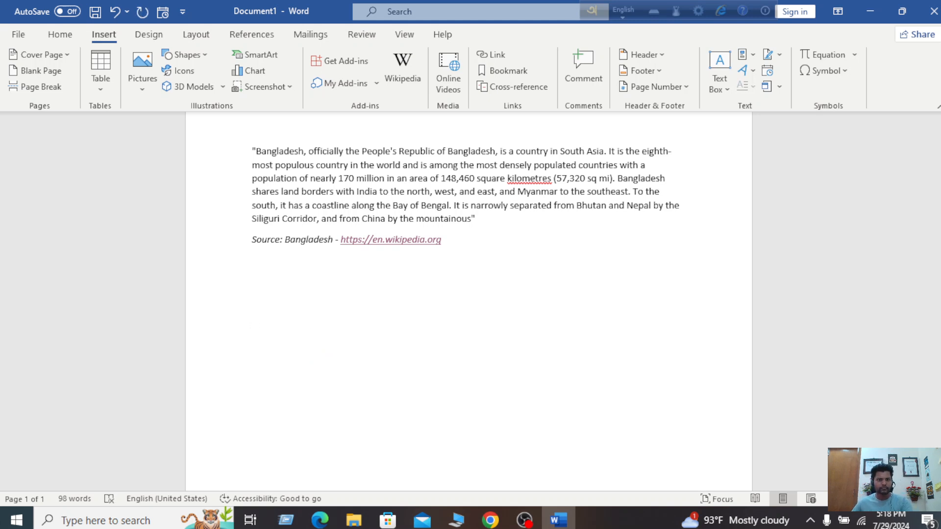
pyautogui.click(60, 34)
pyautogui.hotkey('ctrl', 'i')
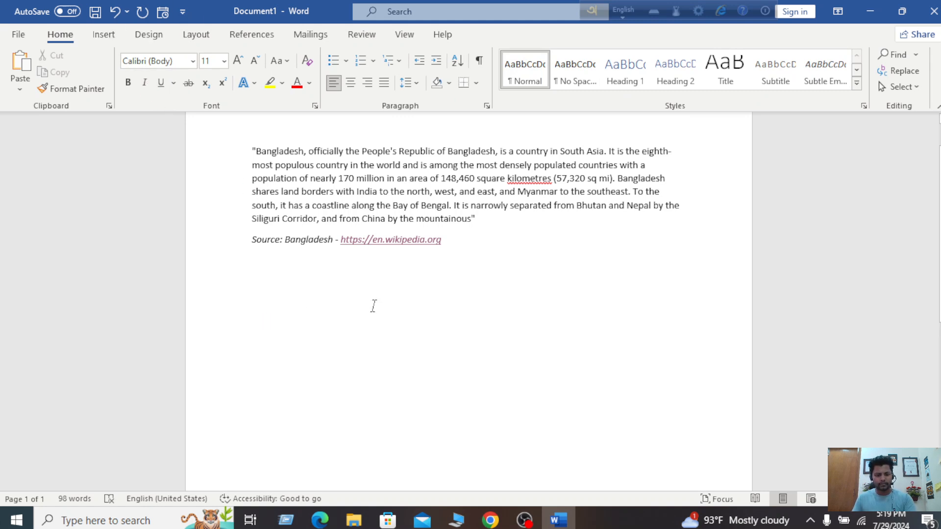
pyautogui.write('Facebook')
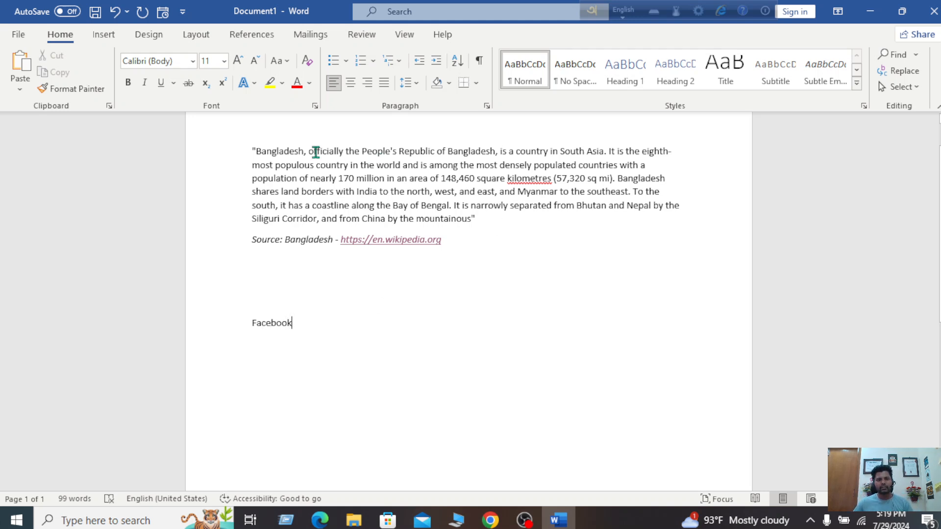
# Replace 'Facebook' with 'Youtube' on the new line and select the word
pyautogui.moveTo(300, 326); pyautogui.dragTo(249, 325)
pyautogui.click(329, 332)
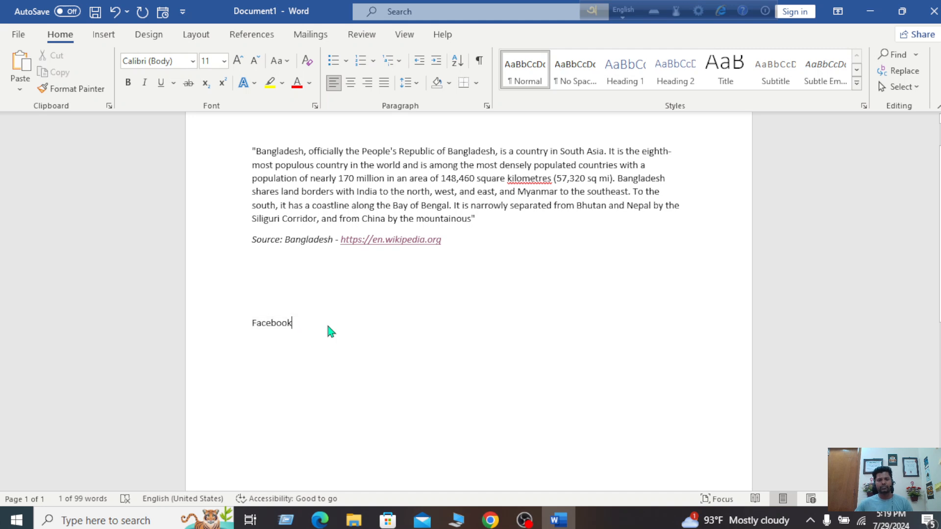
pyautogui.press('BackSpace')
pyautogui.press('BackSpace')
pyautogui.press('BackSpace')
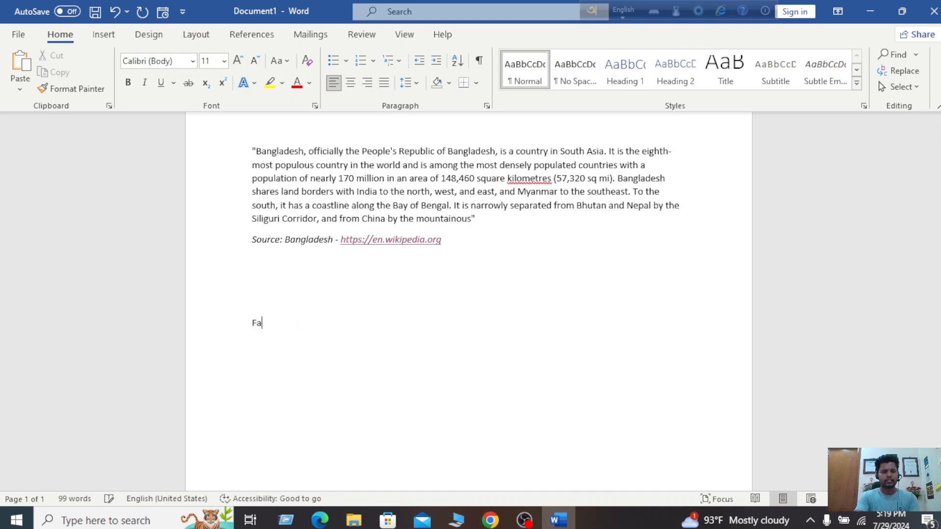
pyautogui.write('Youtube')
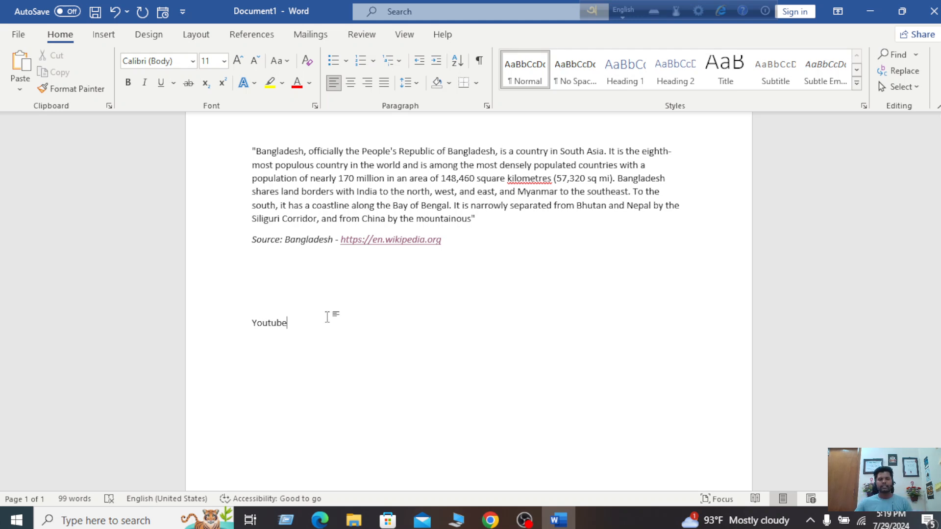
pyautogui.moveTo(317, 321); pyautogui.dragTo(229, 321)
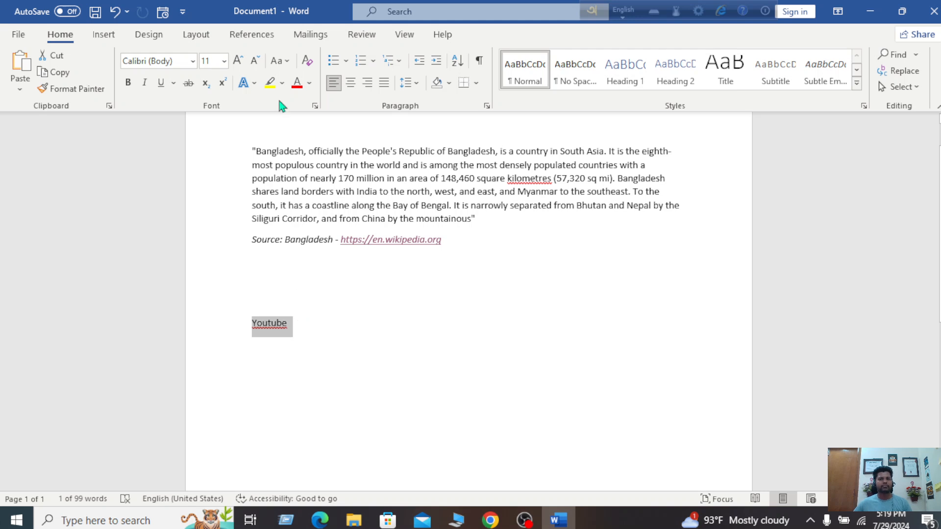
pyautogui.click(105, 39)
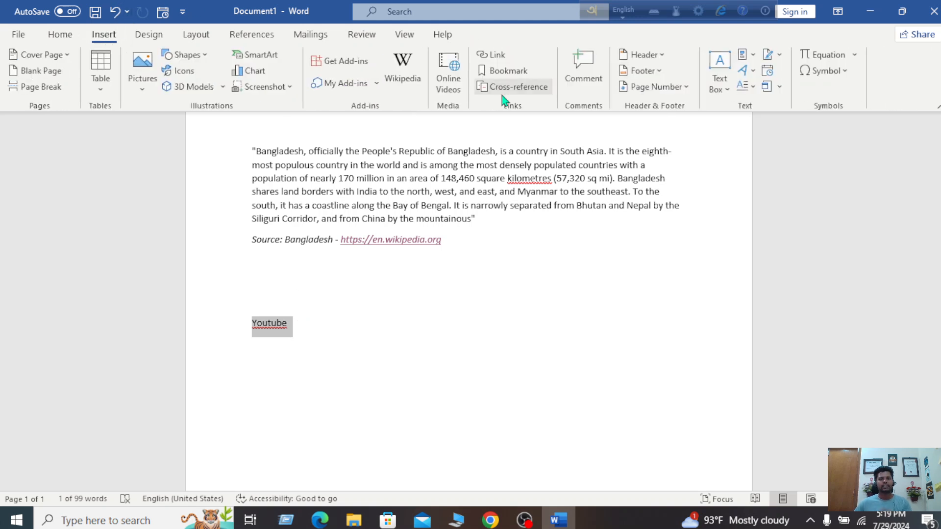
pyautogui.click(494, 56)
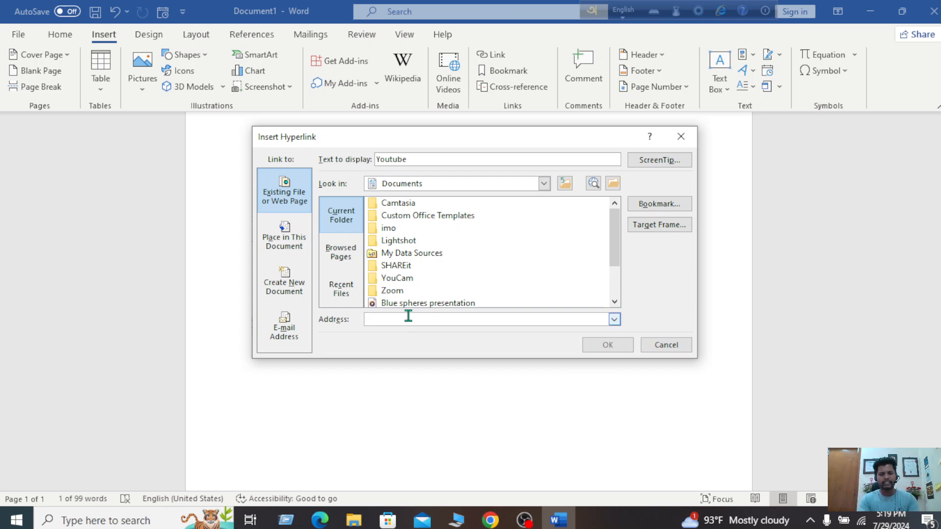
pyautogui.write('ww')
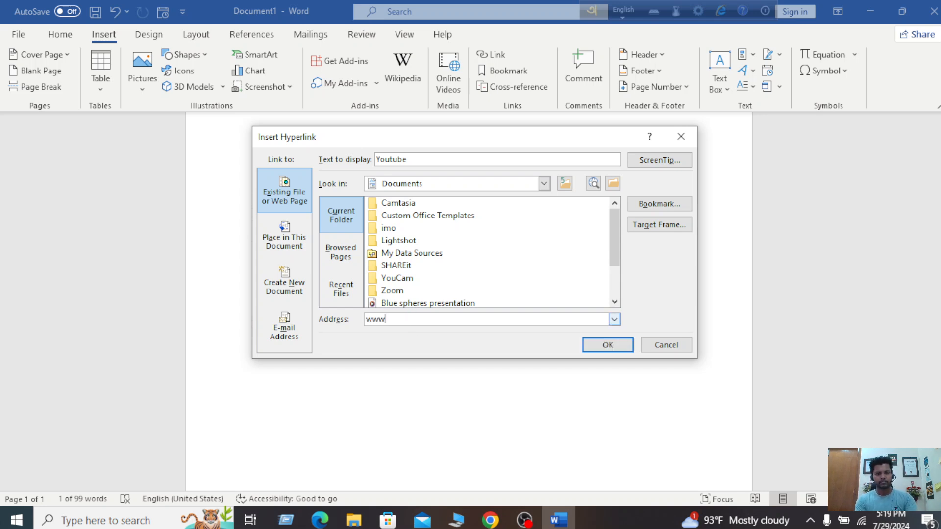
pyautogui.write('w')
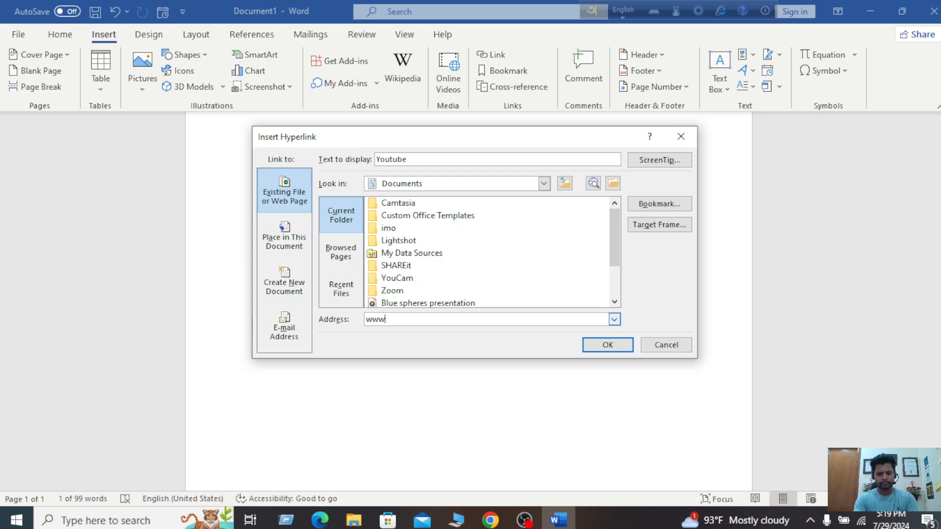
pyautogui.write('.youtube.com')
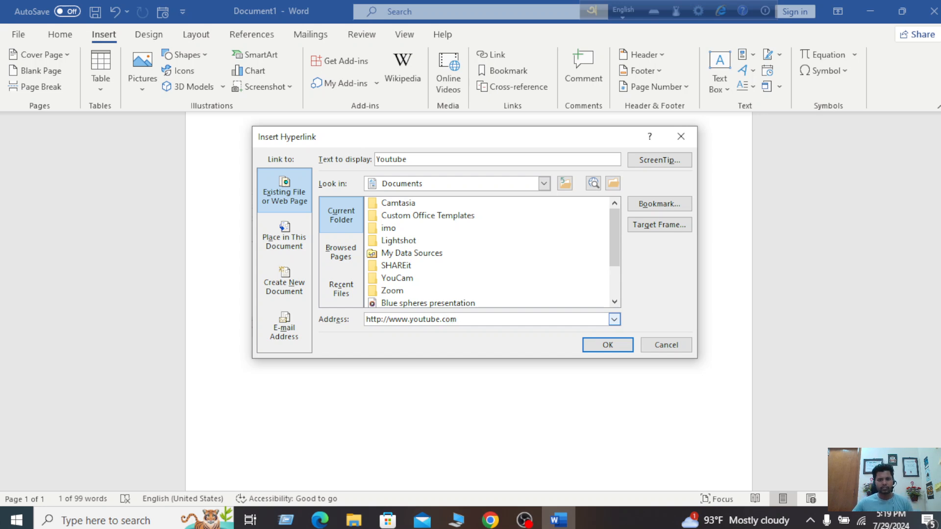
pyautogui.click(603, 343)
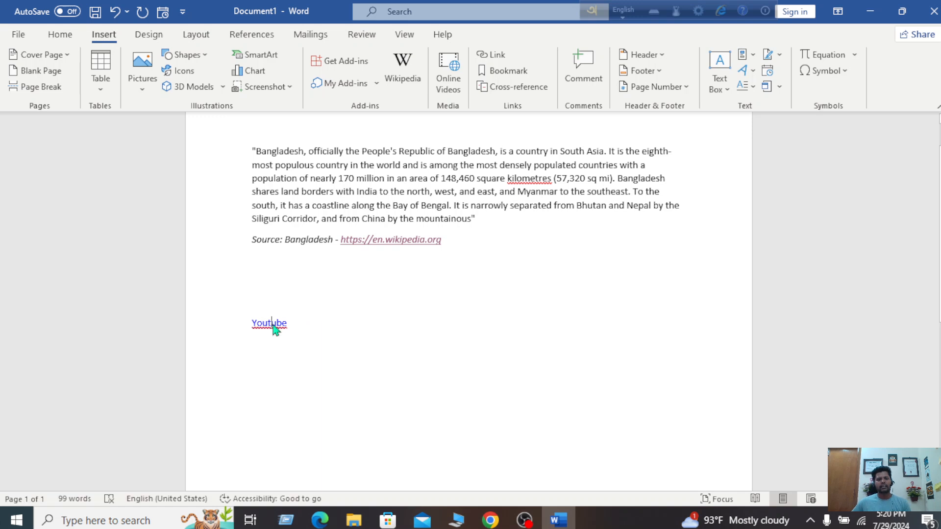
# Open the Youtube hyperlink from its context menu so YouTube loads in Chrome
pyautogui.rightClick(272, 323)
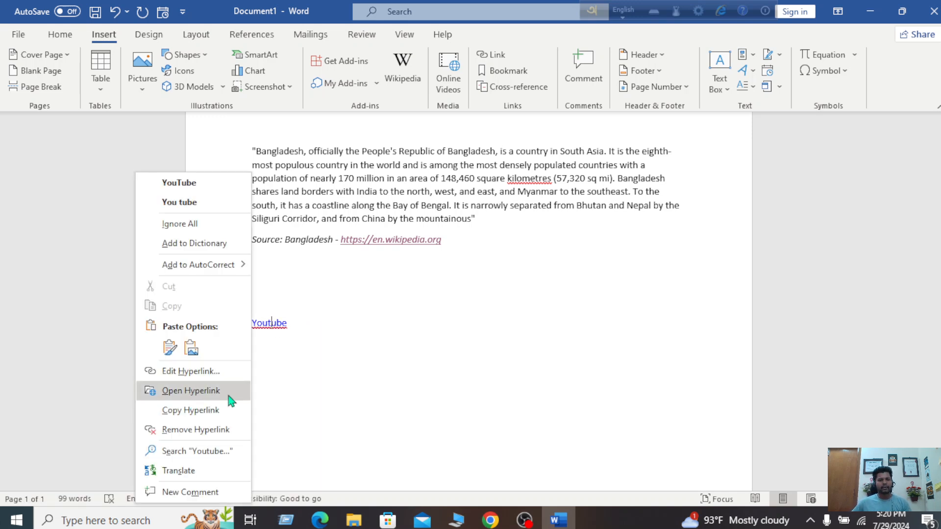
pyautogui.click(411, 347)
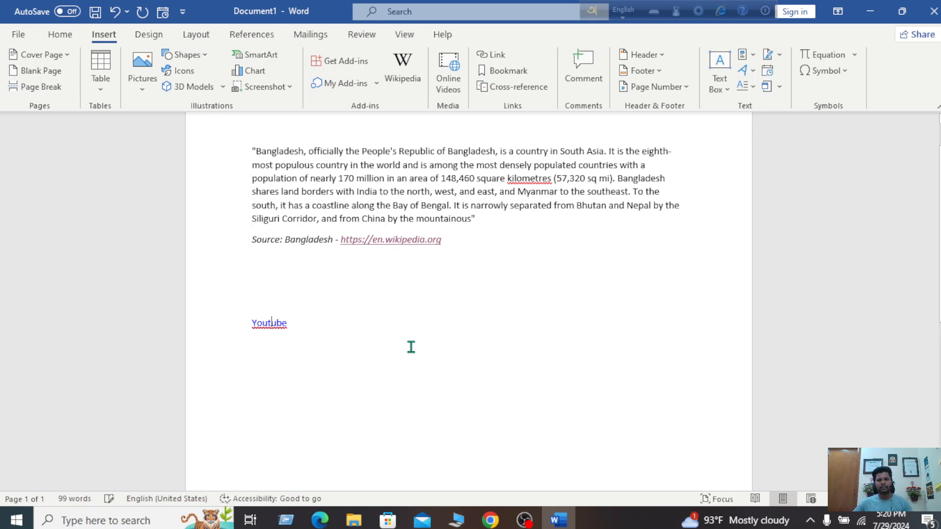
pyautogui.rightClick(281, 326)
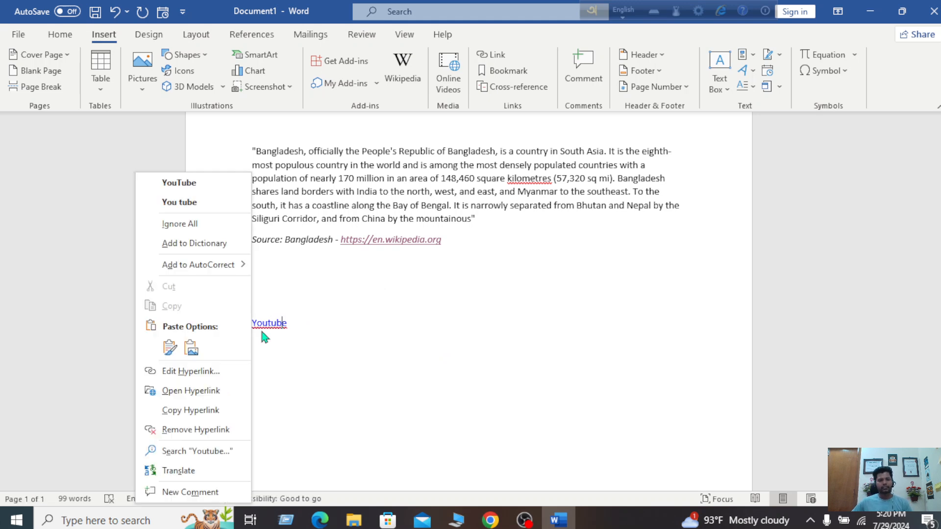
pyautogui.click(220, 400)
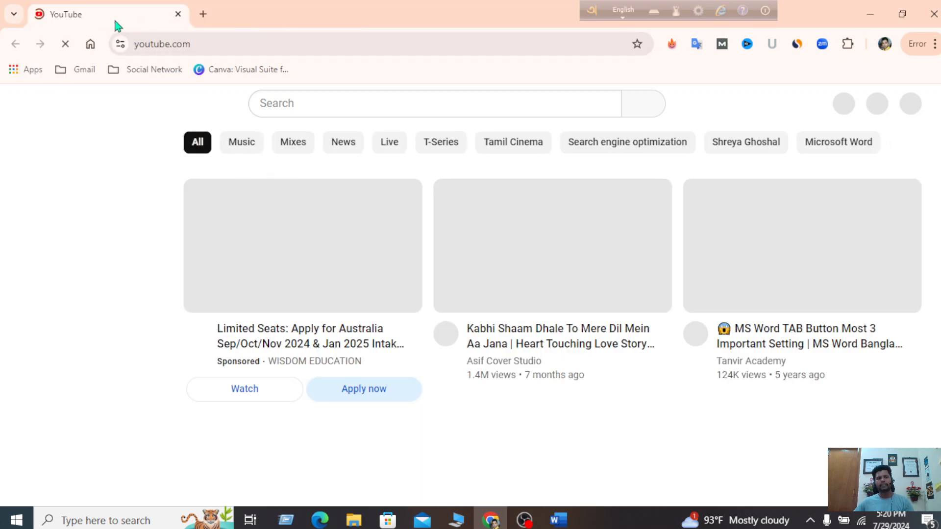
# Scroll up and down through the YouTube home feed in Chrome
pyautogui.scroll(-4, 606, 318)
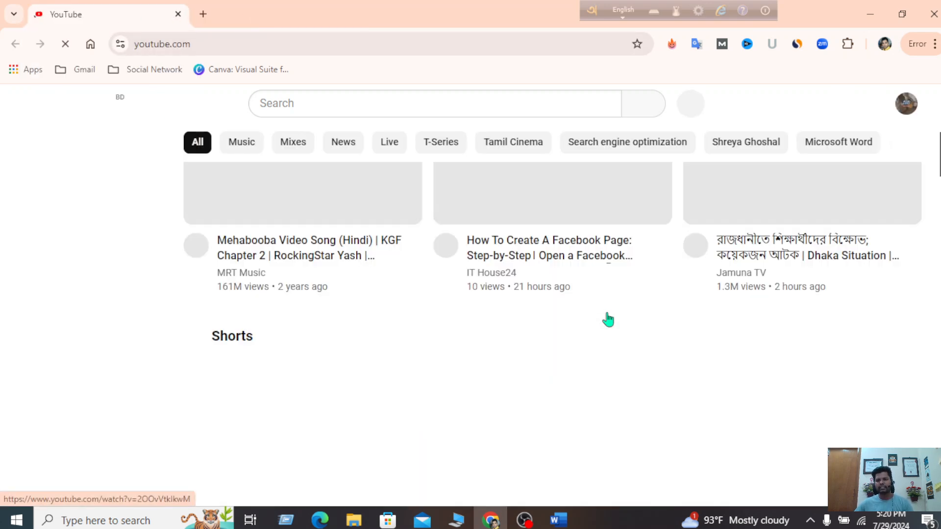
pyautogui.scroll(4, 608, 318)
pyautogui.scroll(-8, 608, 318)
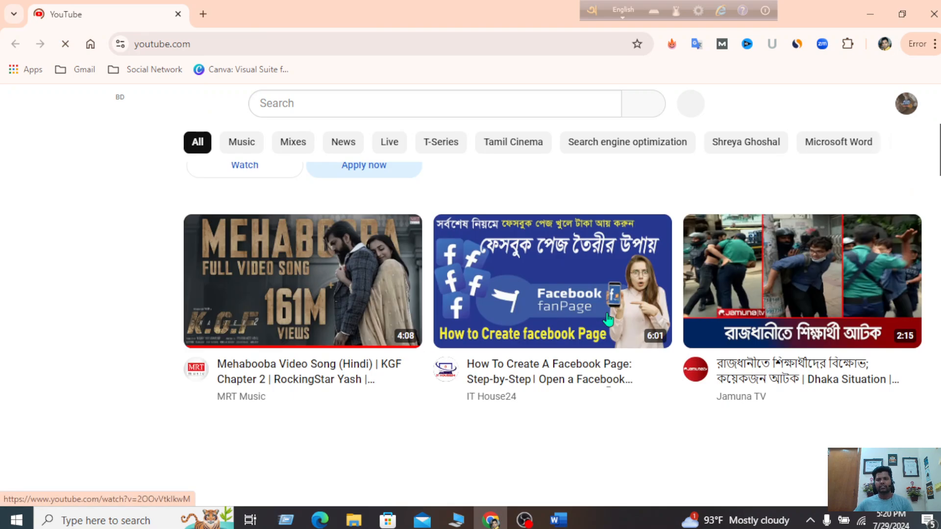
pyautogui.scroll(4, 608, 319)
pyautogui.scroll(4, 608, 319)
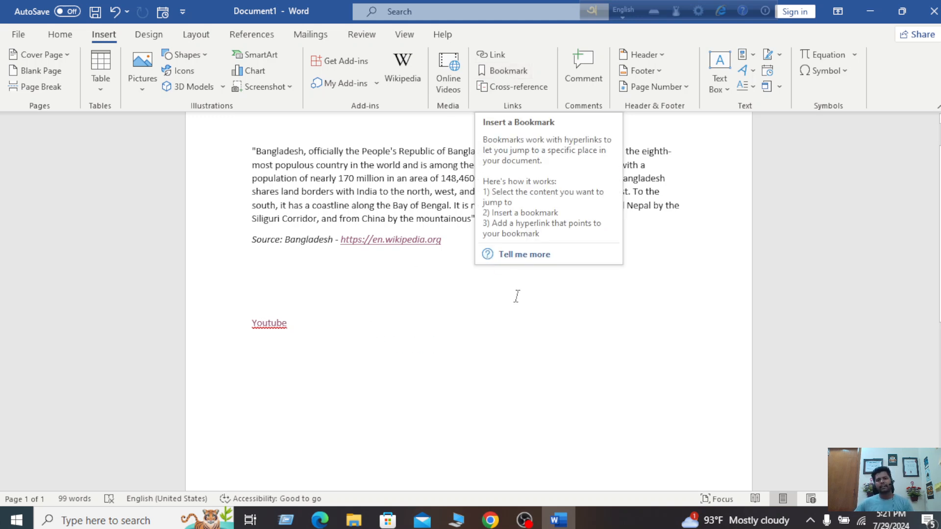
# Scroll to the top and select 'Republic of Bangladesh' in the quote's opening line
pyautogui.scroll(2, 515, 294)
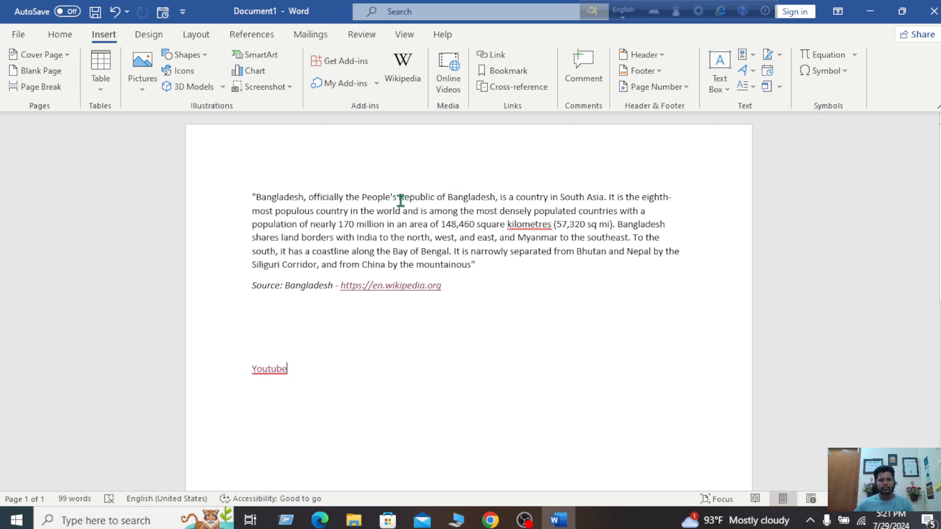
pyautogui.moveTo(399, 196); pyautogui.dragTo(481, 195)
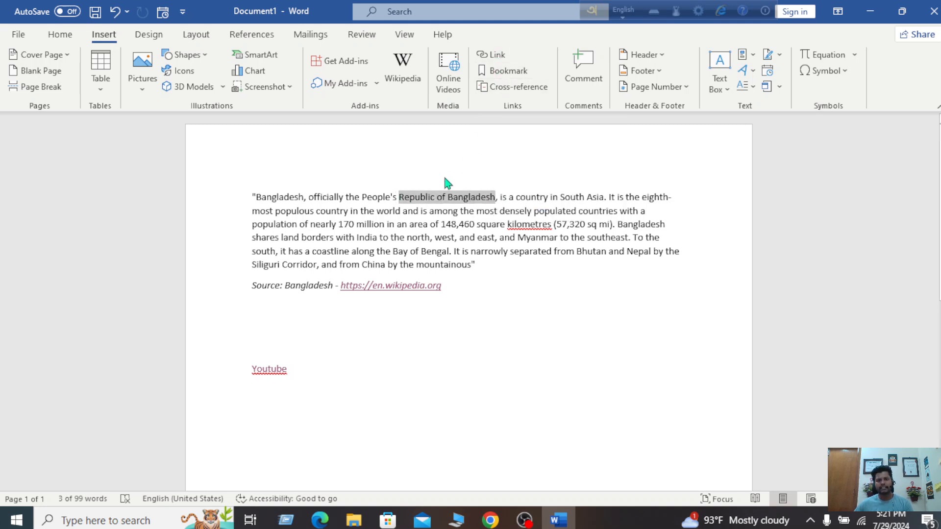
# Bookmark the selected phrase 'Republic of Bangladesh' under the name R
pyautogui.click(508, 74)
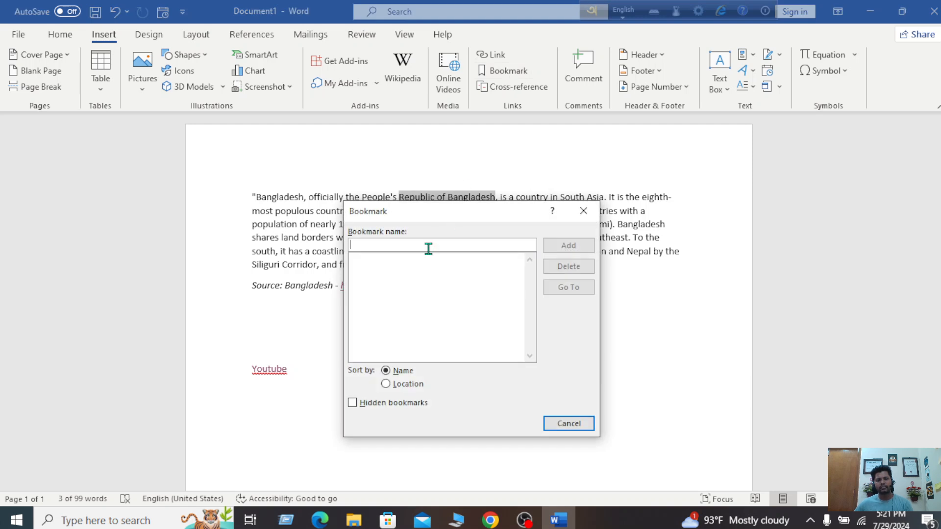
pyautogui.write('B')
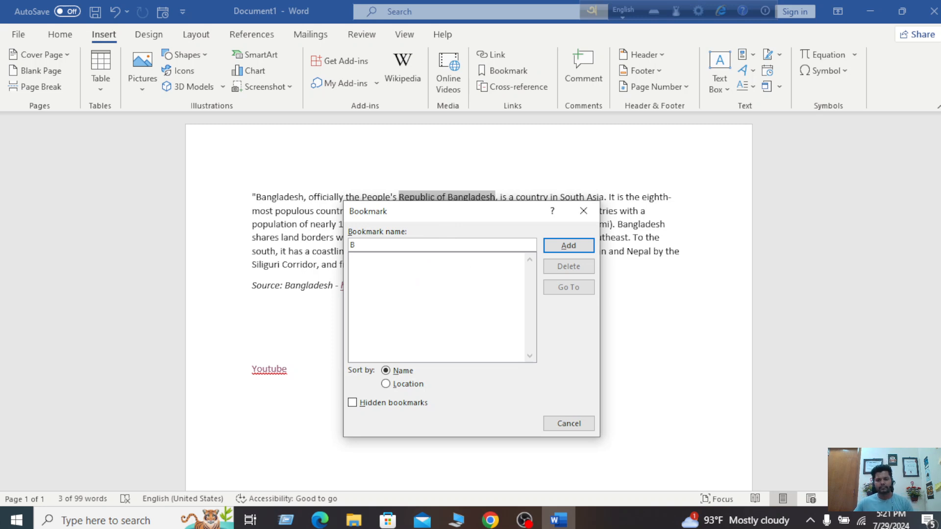
pyautogui.press('BackSpace')
pyautogui.write('R')
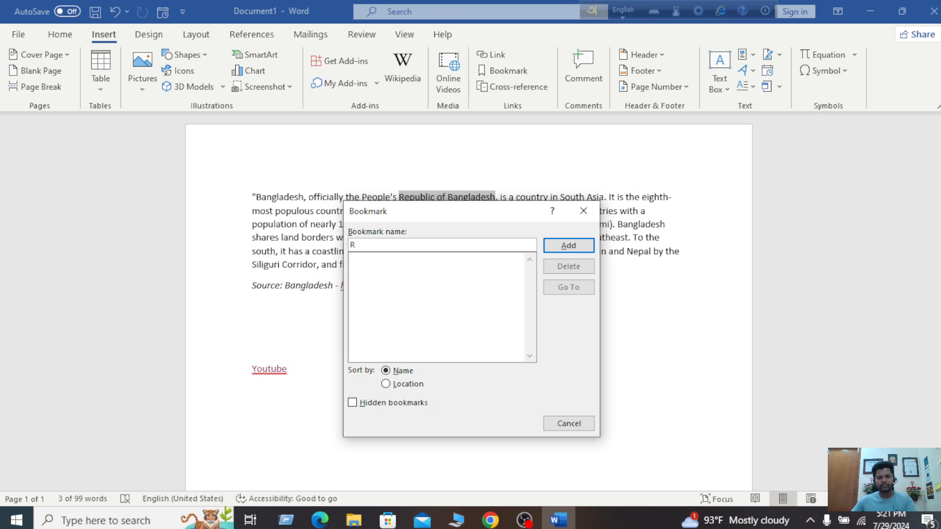
pyautogui.click(583, 248)
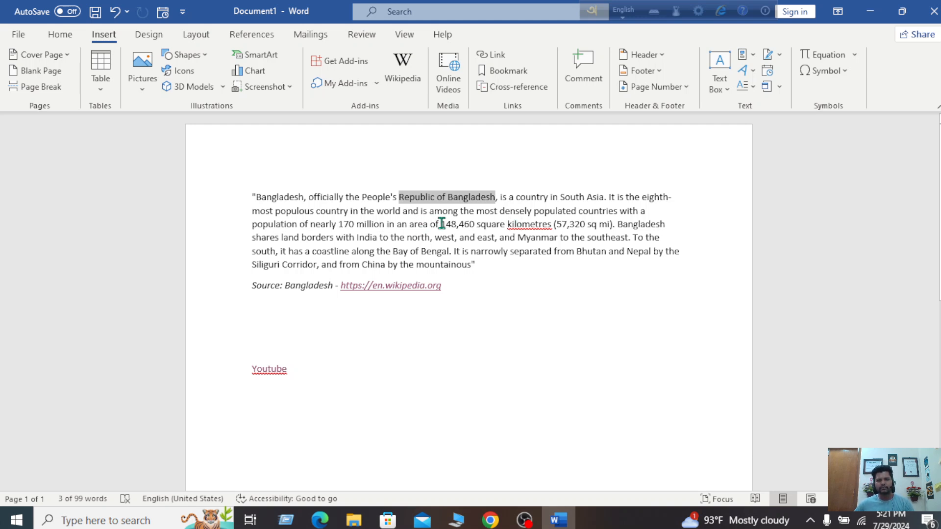
# Select 'of 148,460 square' and add it as a bookmark named Bs
pyautogui.moveTo(442, 224); pyautogui.dragTo(493, 224)
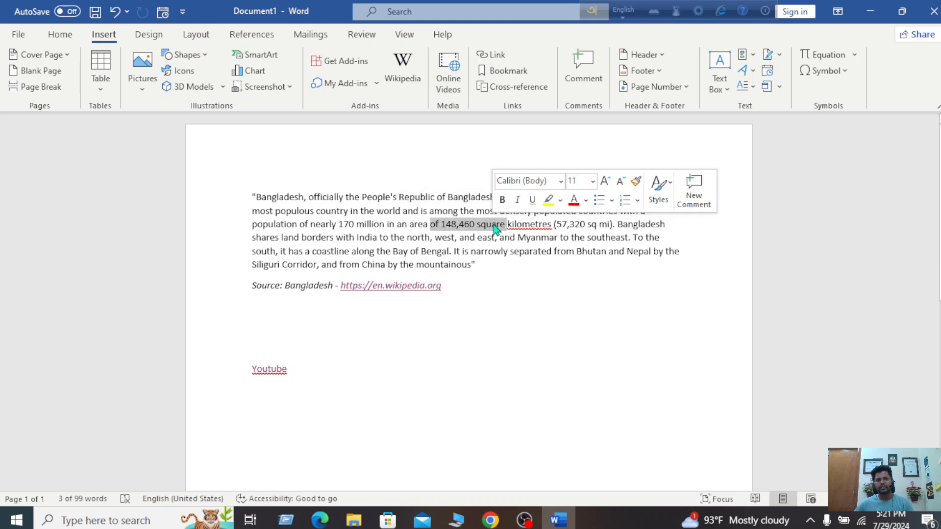
pyautogui.click(500, 71)
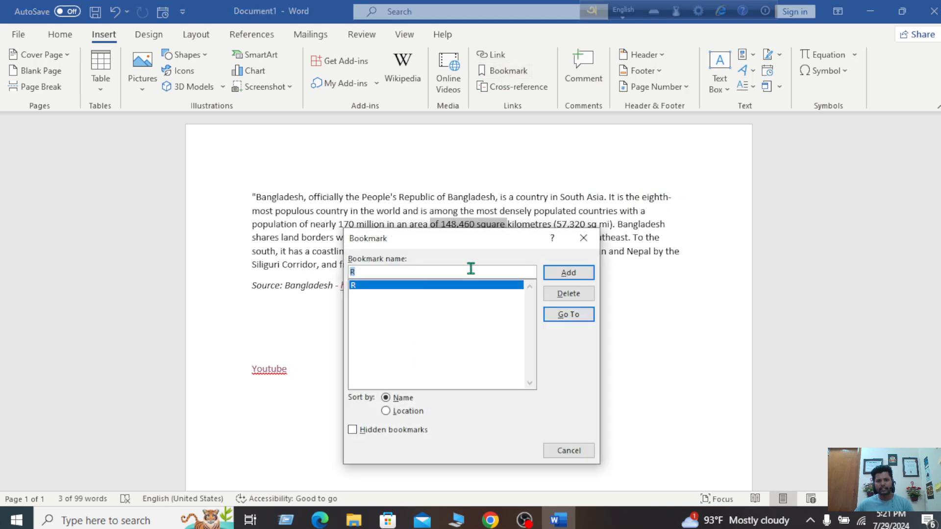
pyautogui.press('BackSpace')
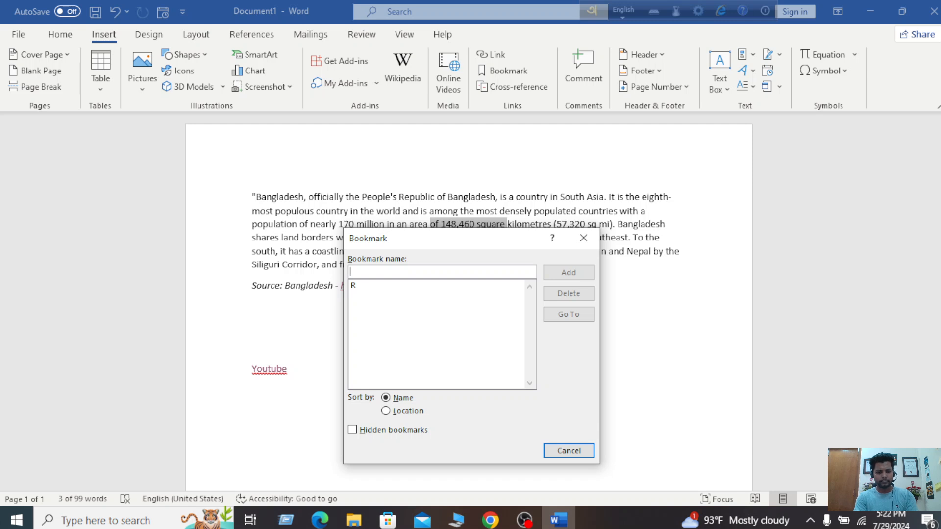
pyautogui.write('B')
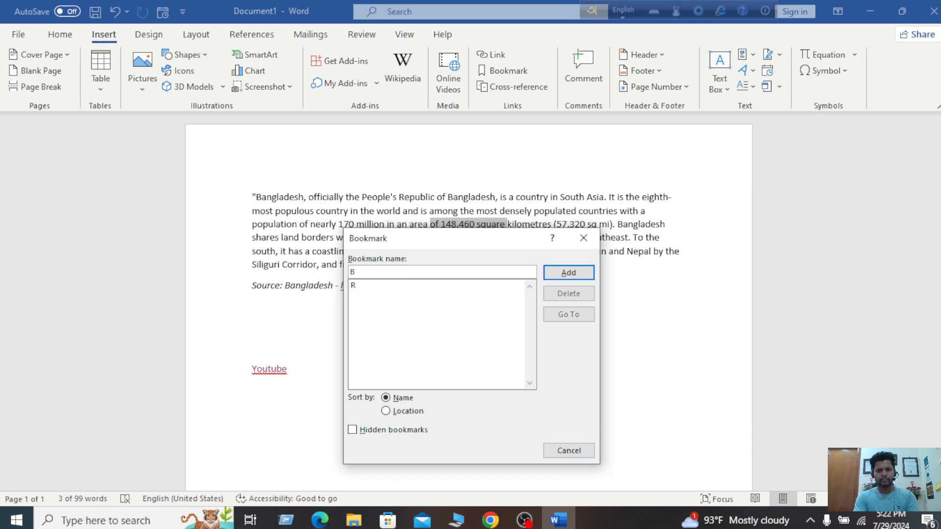
pyautogui.write('s')
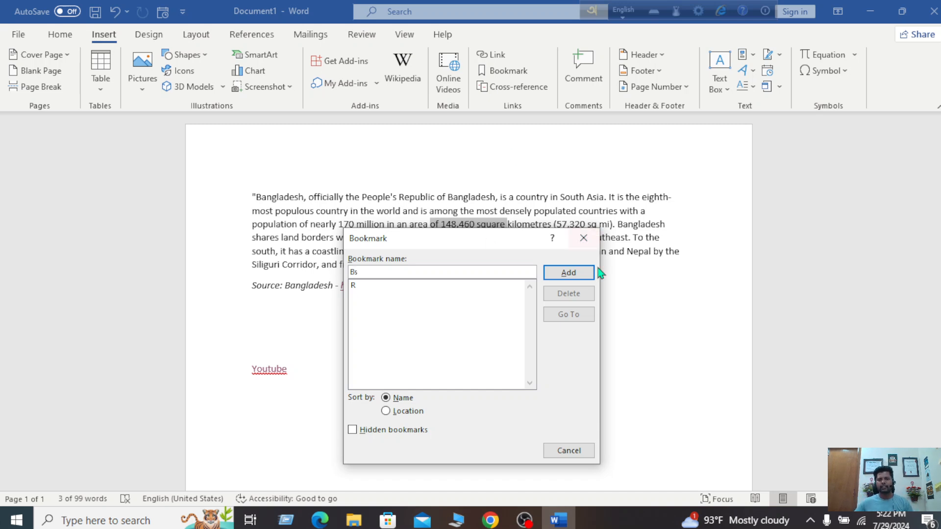
pyautogui.click(570, 273)
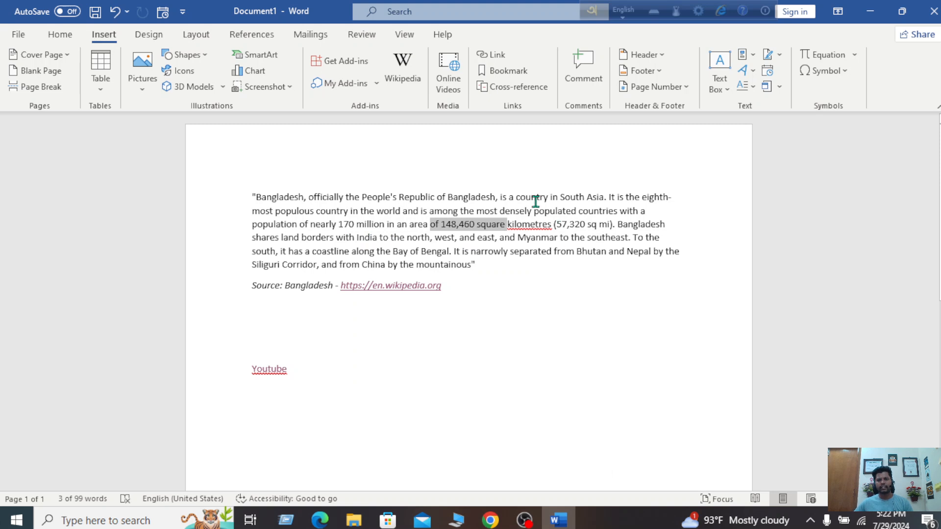
pyautogui.click(521, 326)
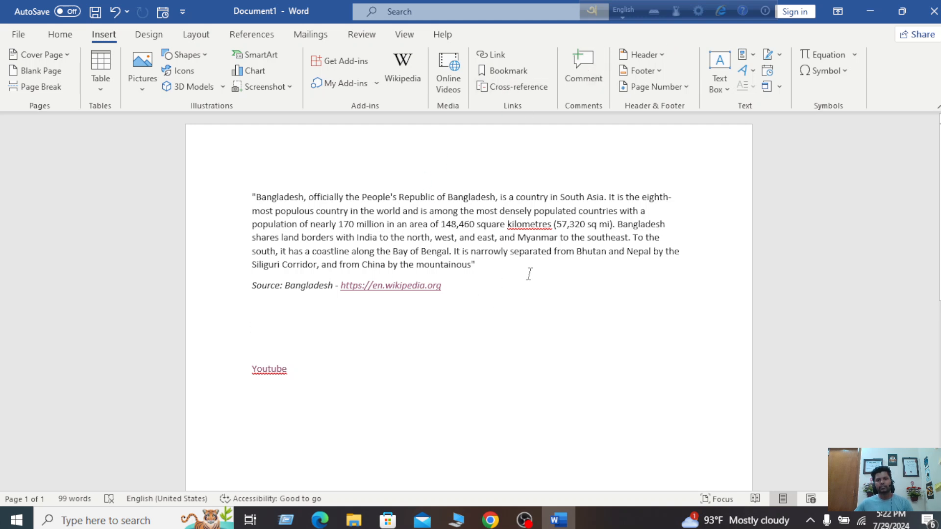
# Select the quoted Bangladesh paragraph and insert a blank page
pyautogui.moveTo(518, 272); pyautogui.dragTo(253, 192)
pyautogui.hotkey('ctrl', 'c')
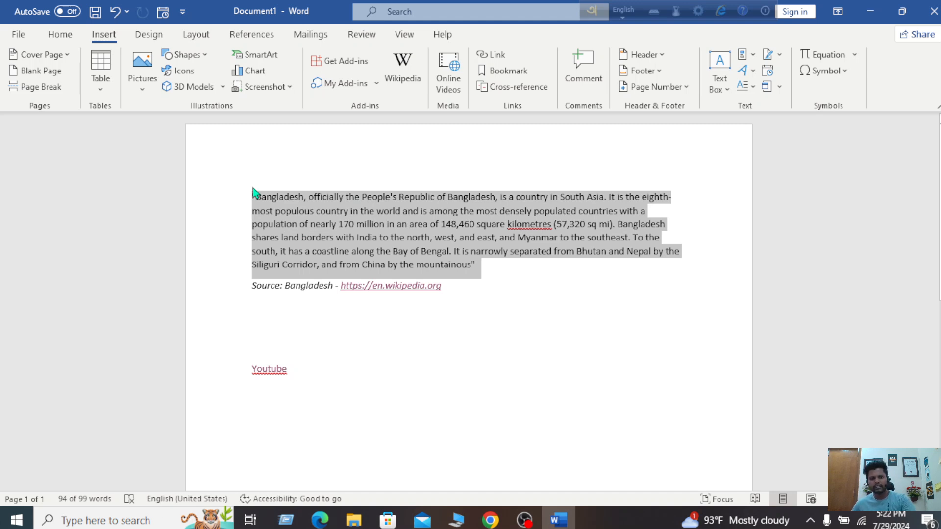
pyautogui.scroll(-8, 583, 402)
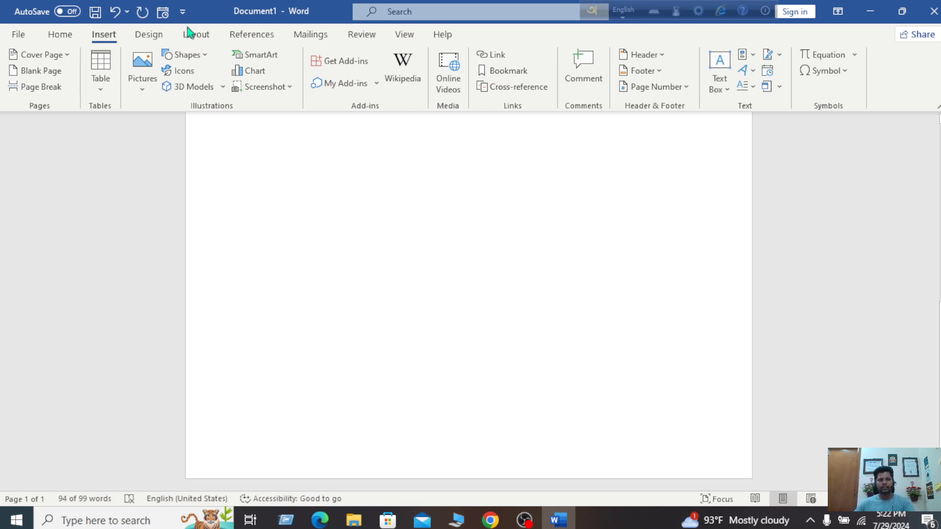
pyautogui.click(41, 72)
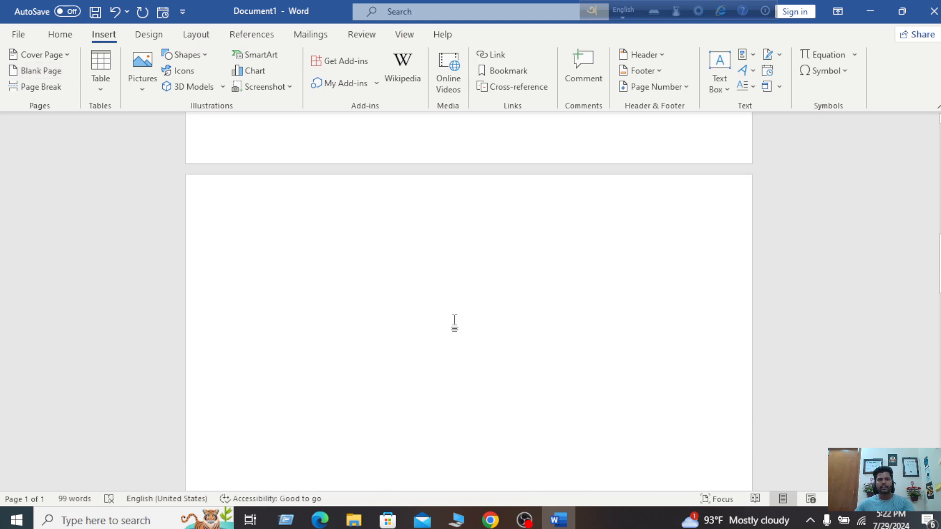
# Paste three copies of the Bangladesh paragraph onto the new page
pyautogui.hotkey('ctrl', 'v')
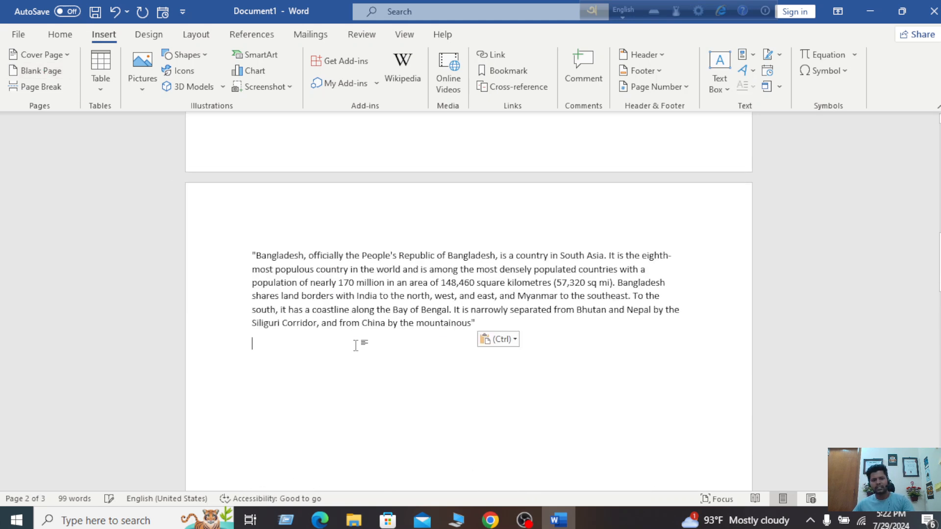
pyautogui.hotkey('ctrl', 'v')
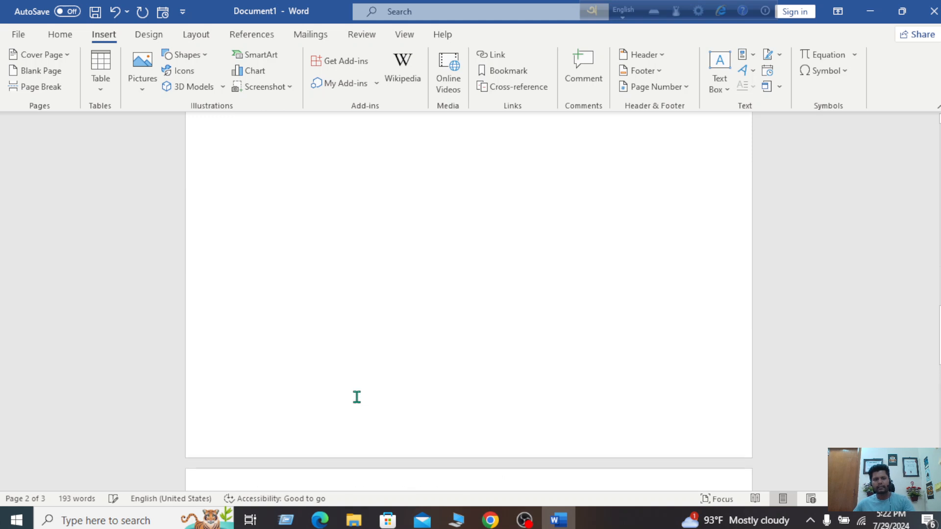
pyautogui.scroll(-15, 356, 396)
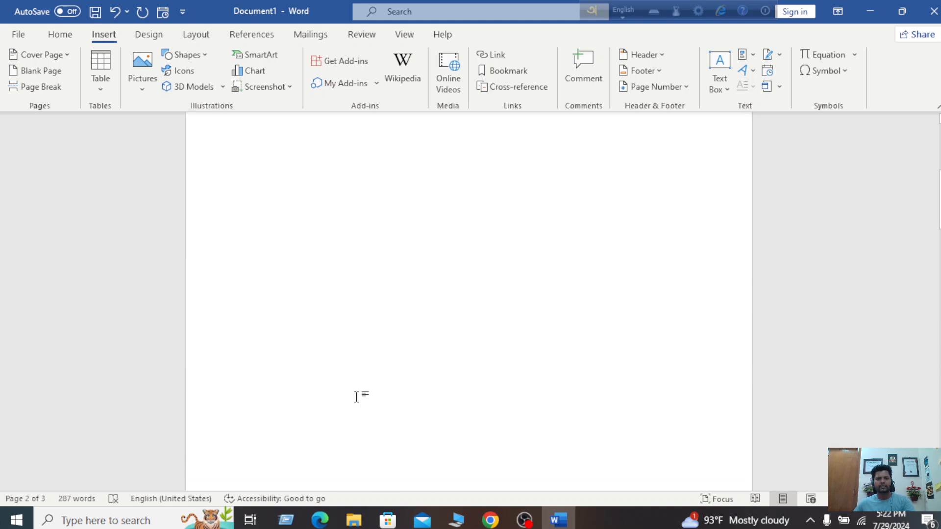
pyautogui.scroll(2, 289, 214)
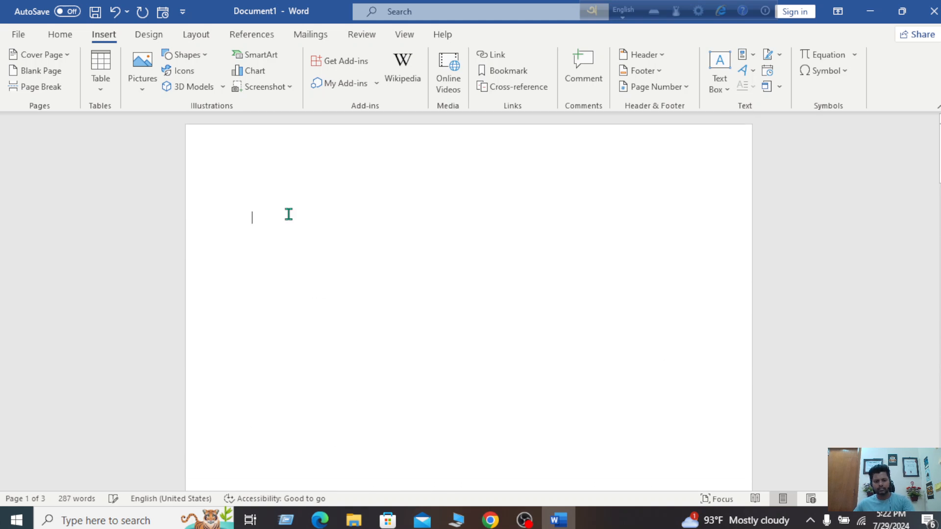
pyautogui.hotkey('ctrl', 'v')
pyautogui.hotkey('ctrl', 'f')
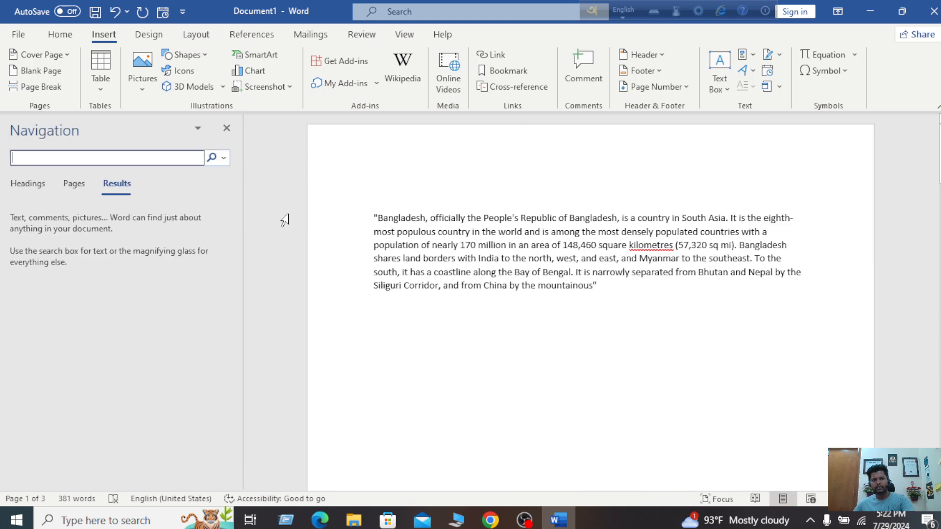
# Close the search pane and paste another copy of the paragraph below it
pyautogui.click(227, 128)
pyautogui.doubleClick(390, 309)
pyautogui.hotkey('ctrl', 'v')
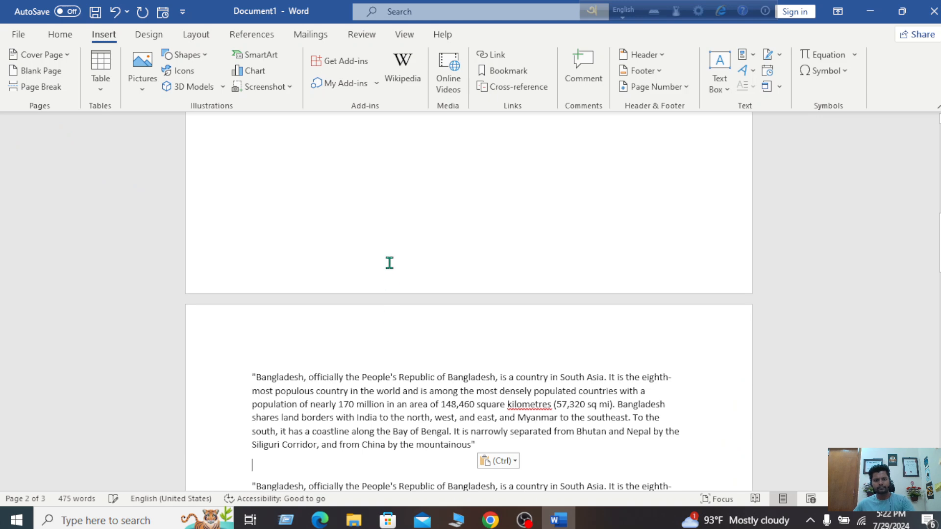
# Scroll back up and open the Bookmark dialog listing Bs and R
pyautogui.scroll(-5, 389, 263)
pyautogui.scroll(5, 389, 263)
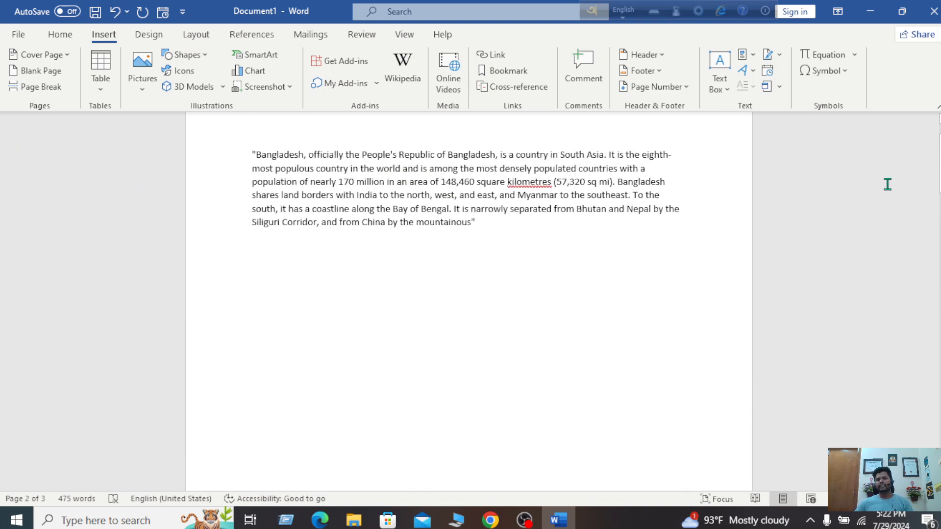
pyautogui.scroll(5, 469, 294)
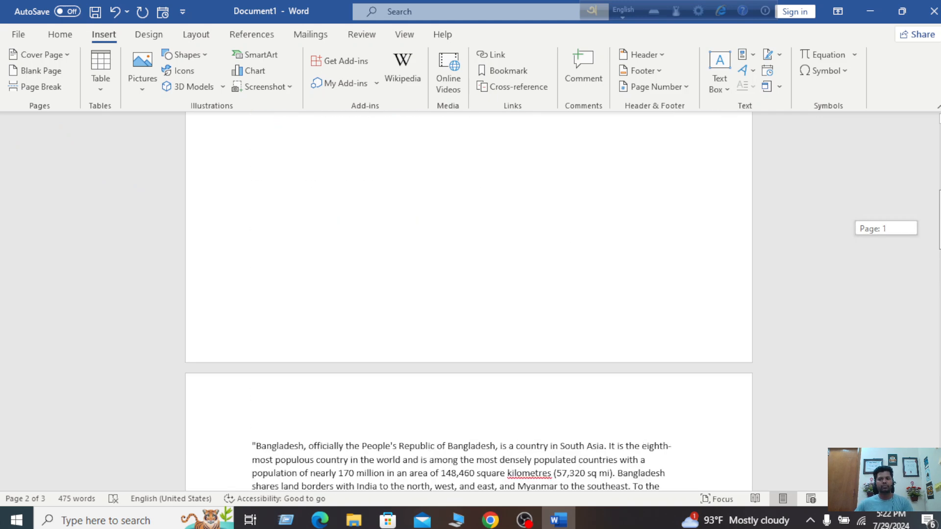
pyautogui.scroll(3, 469, 294)
pyautogui.scroll(-5, 469, 294)
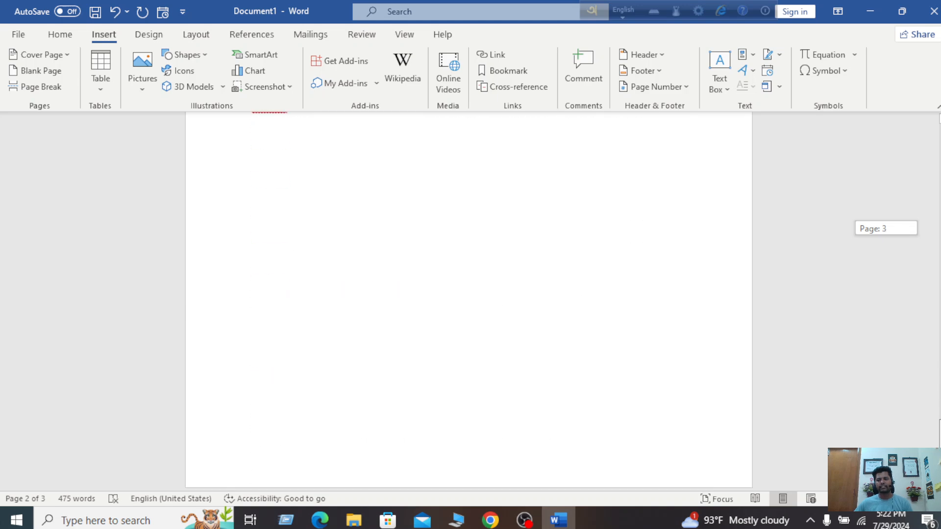
pyautogui.scroll(3, 413, 276)
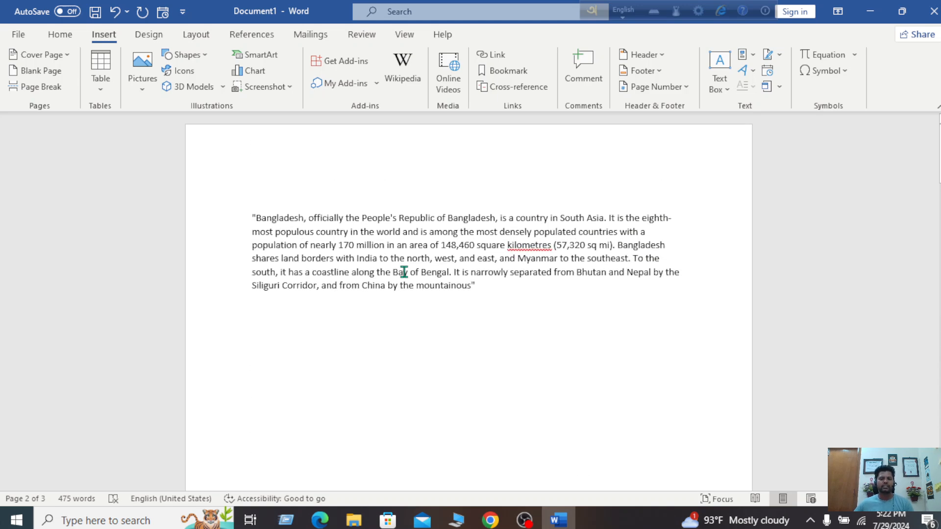
pyautogui.click(508, 71)
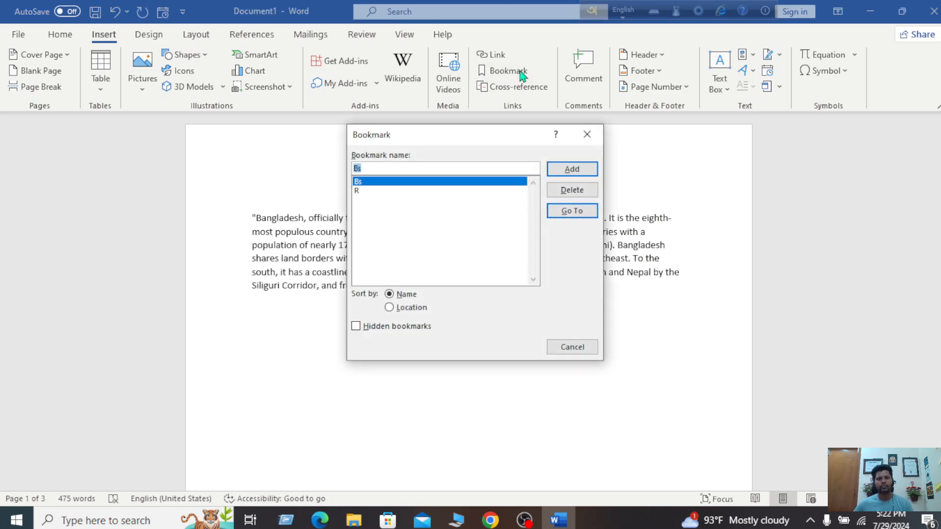
# Select bookmark R, go to it, and close the Bookmark dialog
pyautogui.click(364, 193)
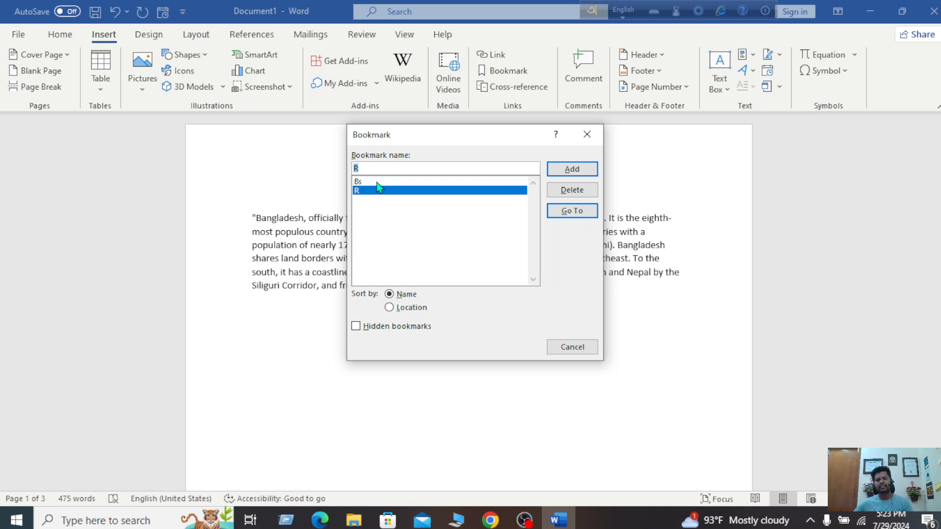
pyautogui.click(377, 182)
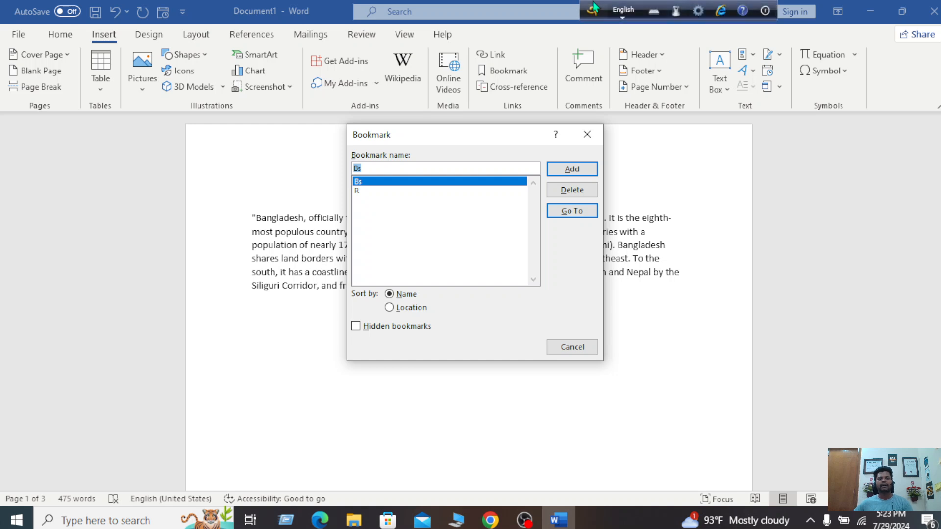
pyautogui.click(380, 194)
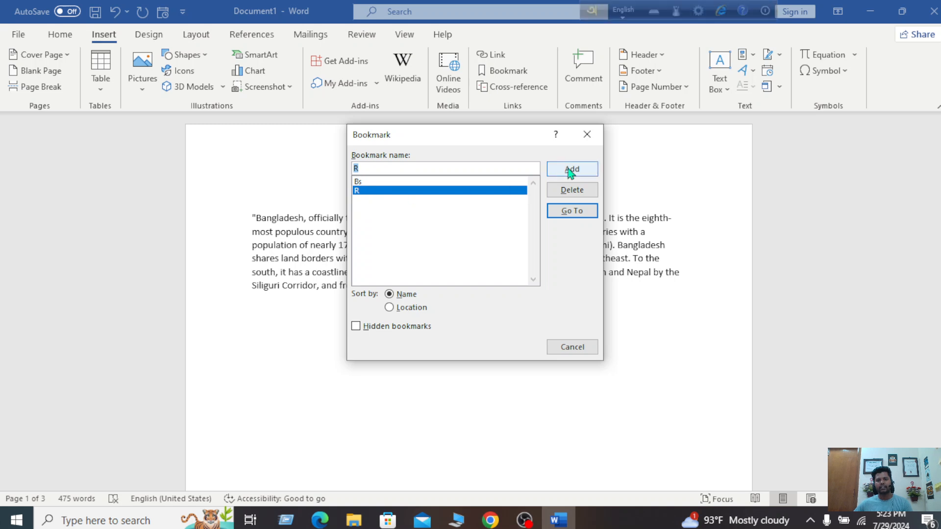
pyautogui.click(582, 222)
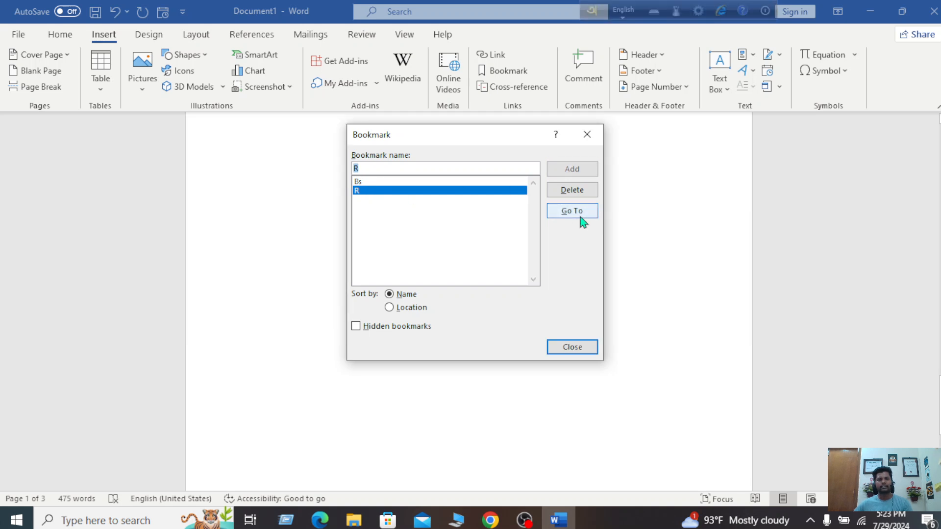
pyautogui.click(588, 135)
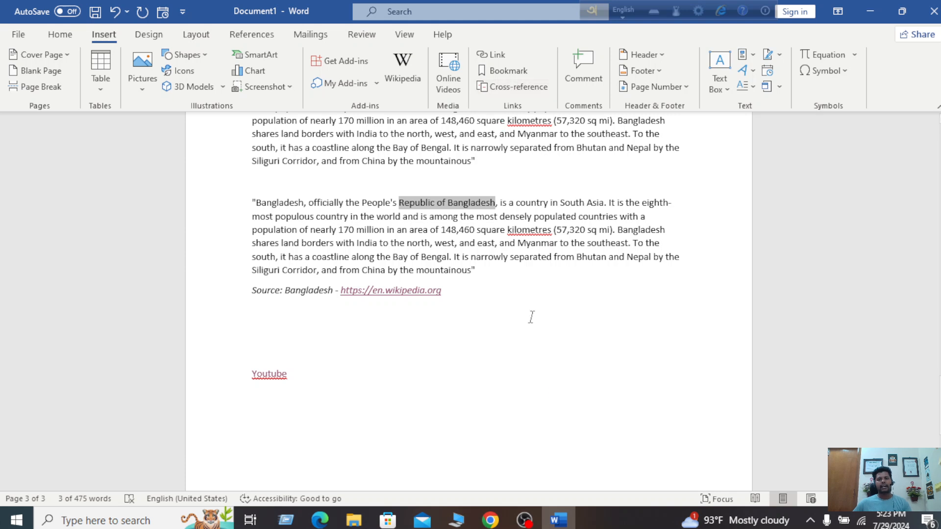
pyautogui.scroll(-6, 543, 392)
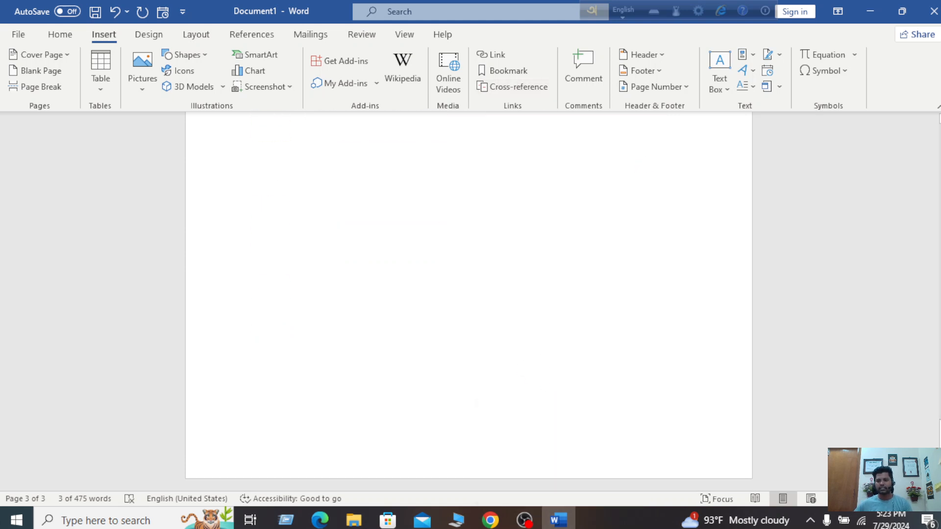
pyautogui.scroll(-10, 469, 295)
# Type the scratch text 'xfgfgbfgfgbfgbftthft' on a new line below the first paragraph
pyautogui.click(331, 373)
pyautogui.write('xfgfgbfgfg')
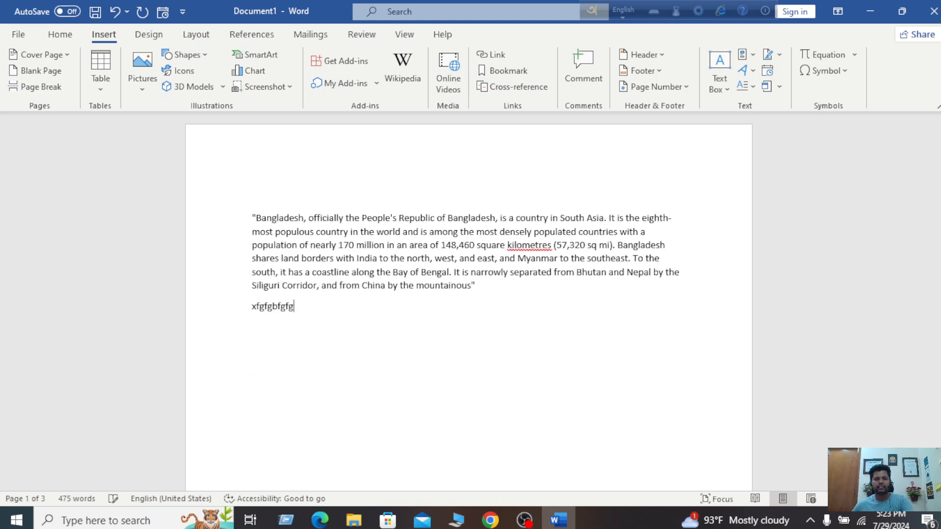
pyautogui.write('bfgbftthft')
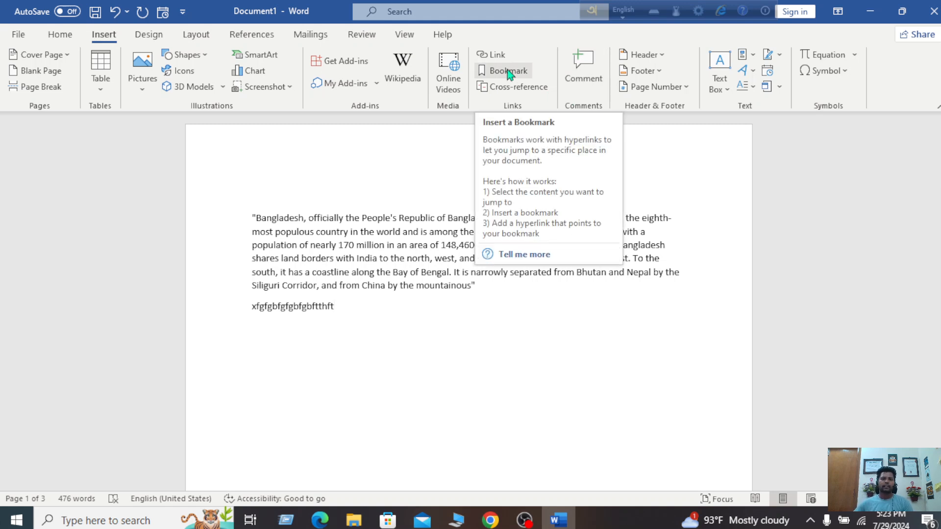
pyautogui.hotkey('shift', 'F3')
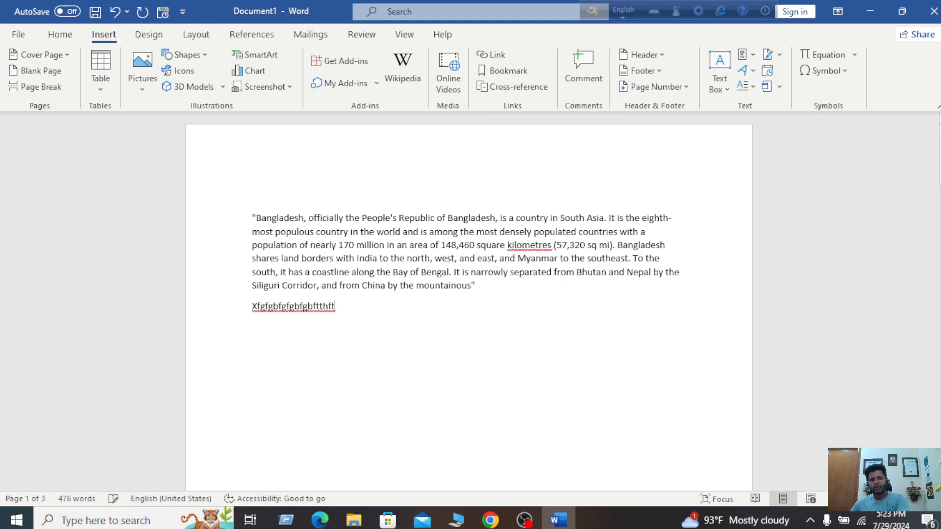
# Go to bookmark Bs from the Bookmark dialog, then close it
pyautogui.click(492, 68)
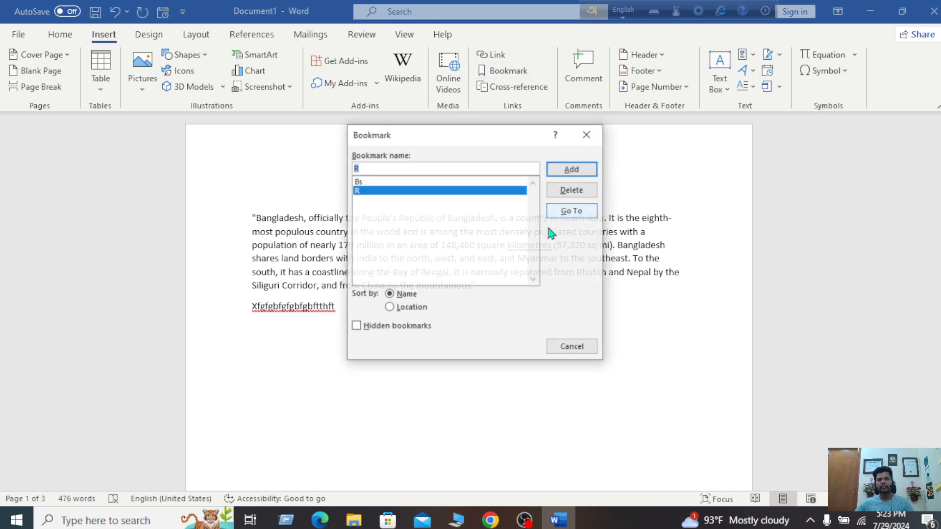
pyautogui.click(391, 182)
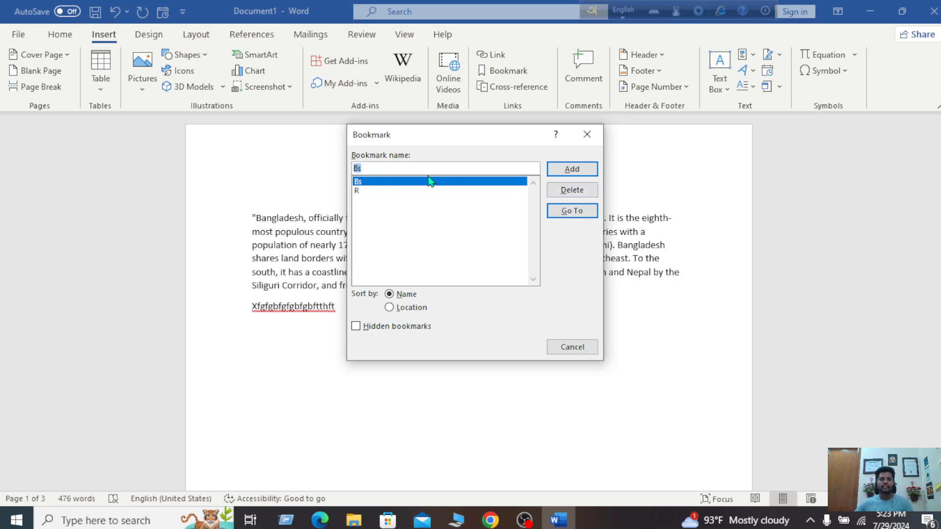
pyautogui.click(572, 211)
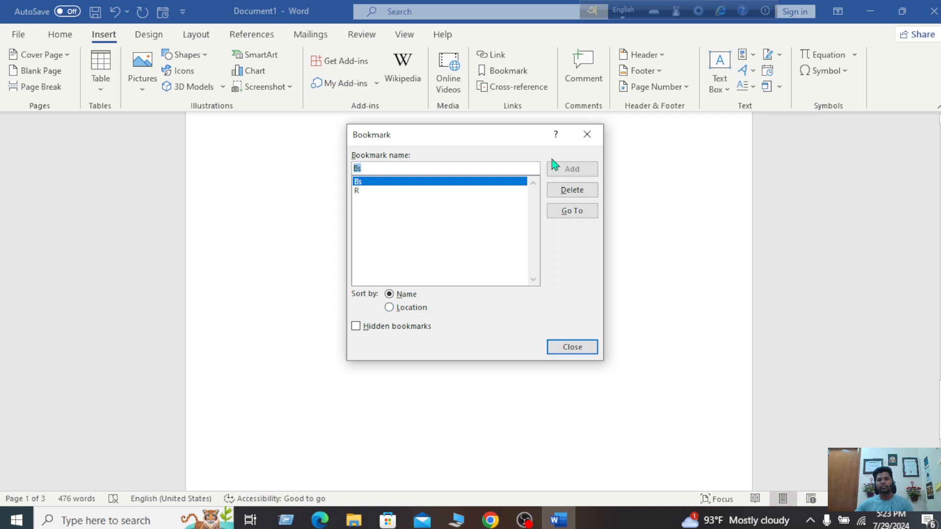
pyautogui.click(587, 135)
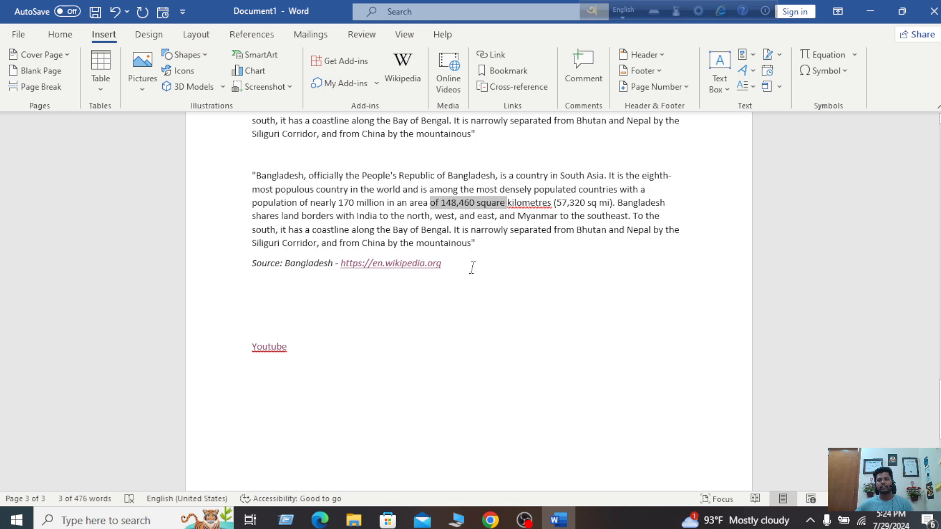
# Type Bangladesh, Caina, Japan USA and UK on separate lines below the Youtube link
pyautogui.scroll(9, 472, 268)
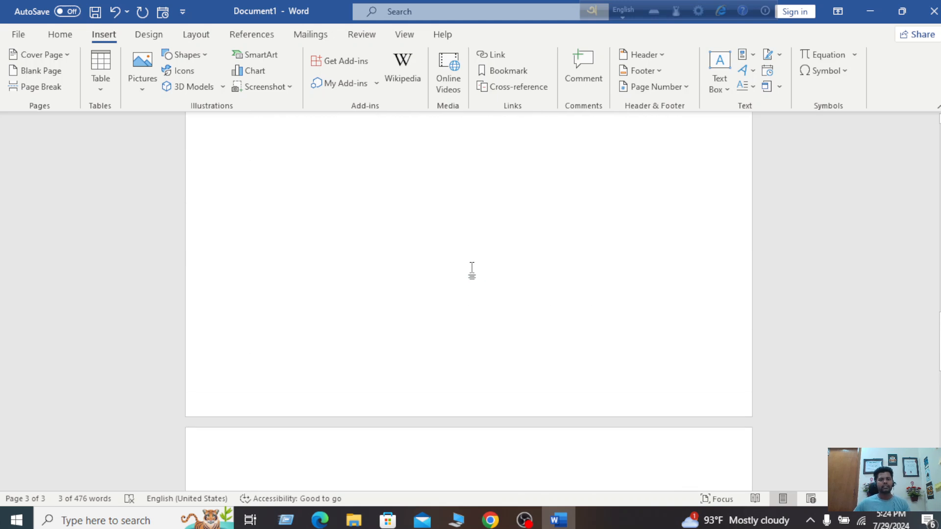
pyautogui.scroll(-15, 472, 272)
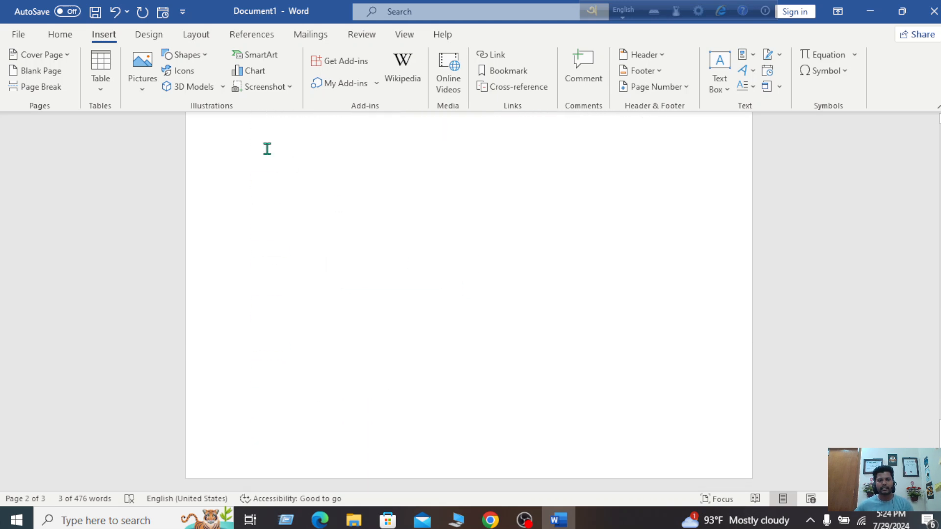
pyautogui.scroll(2, 309, 230)
pyautogui.click(298, 256)
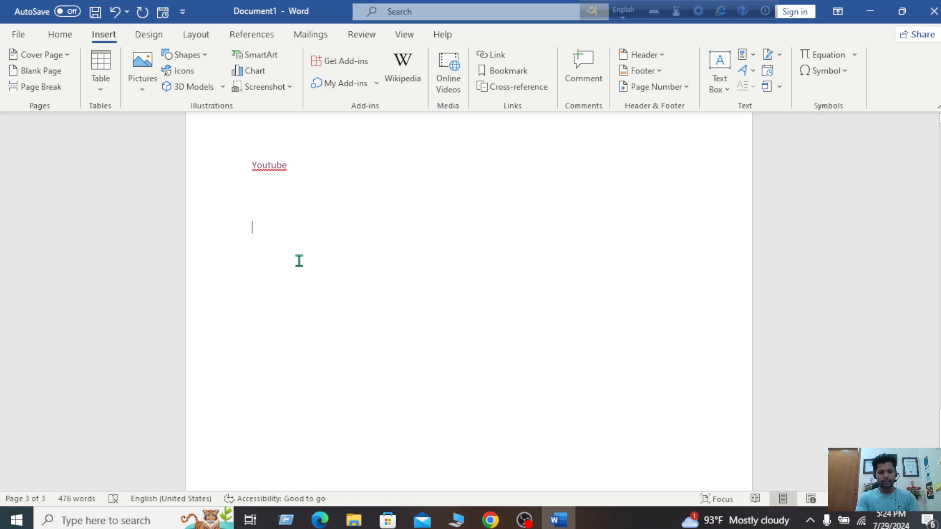
pyautogui.write('Ba')
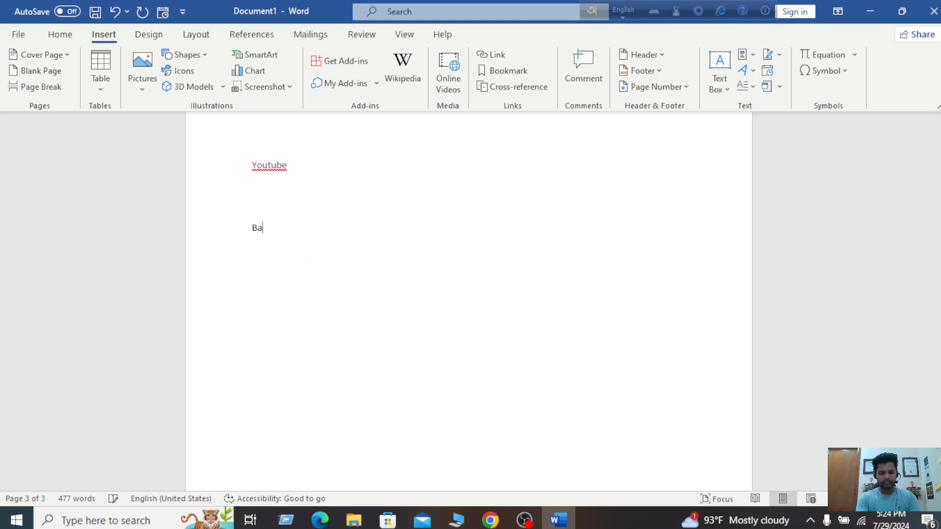
pyautogui.write('nglad')
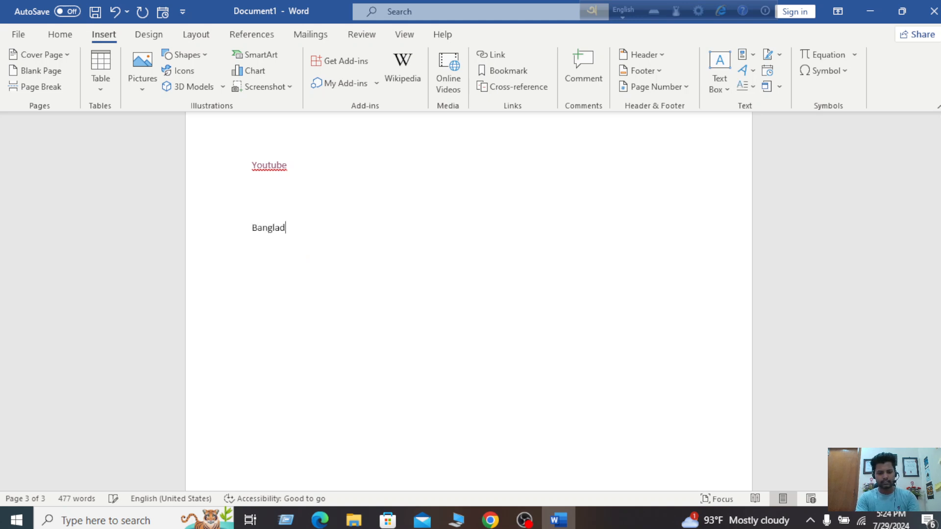
pyautogui.write('esh')
pyautogui.press('Return')
pyautogui.write('C')
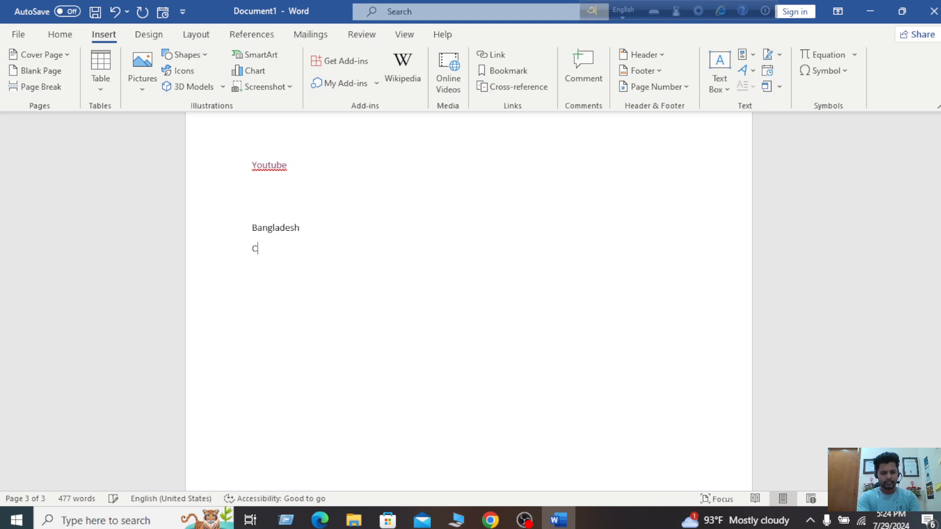
pyautogui.write('aina')
pyautogui.press('Return')
pyautogui.write('Ja')
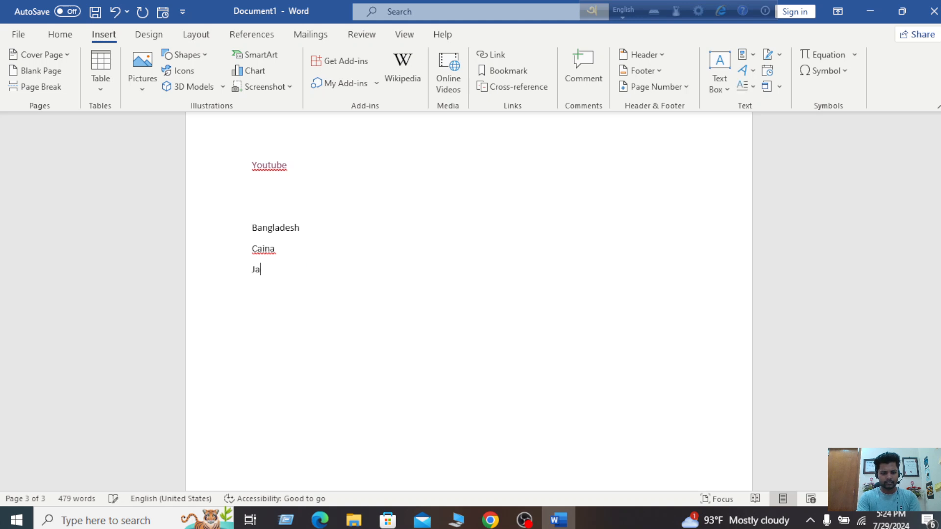
pyautogui.write('pan ')
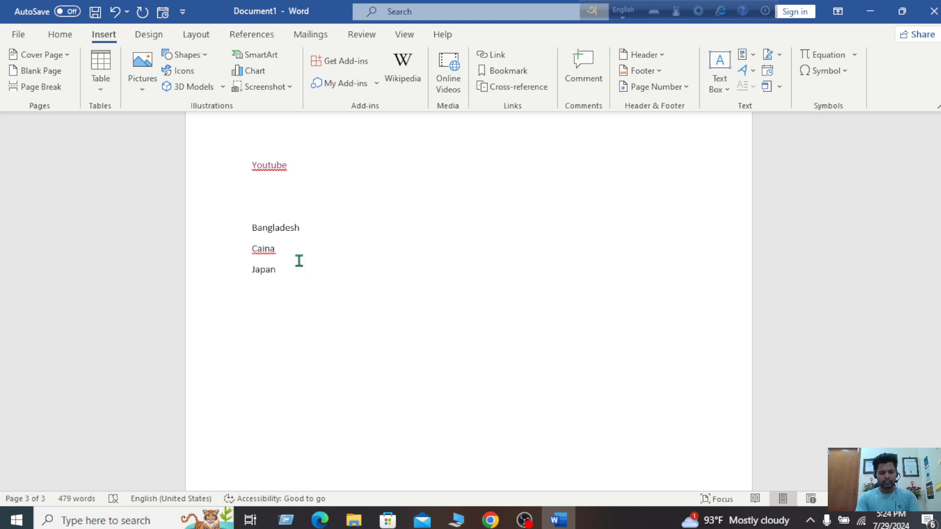
pyautogui.write('USA')
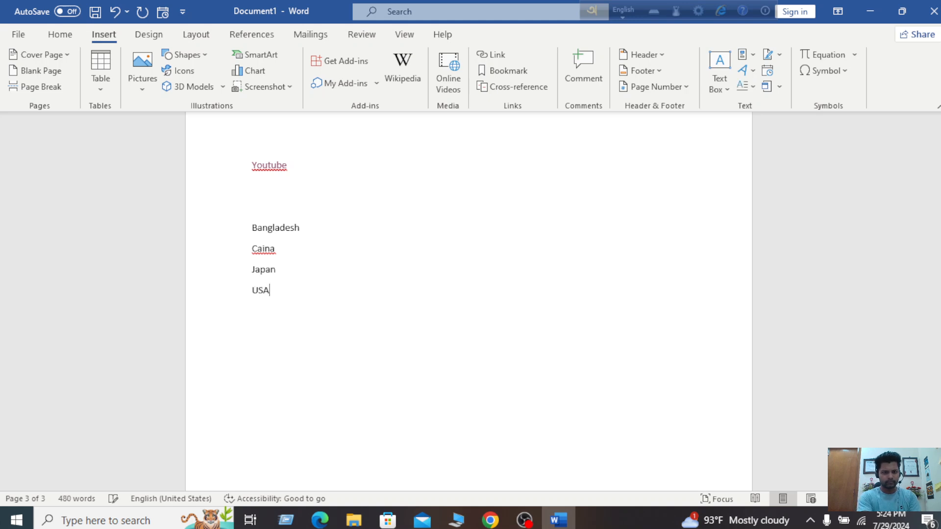
pyautogui.press('Return')
pyautogui.write('U')
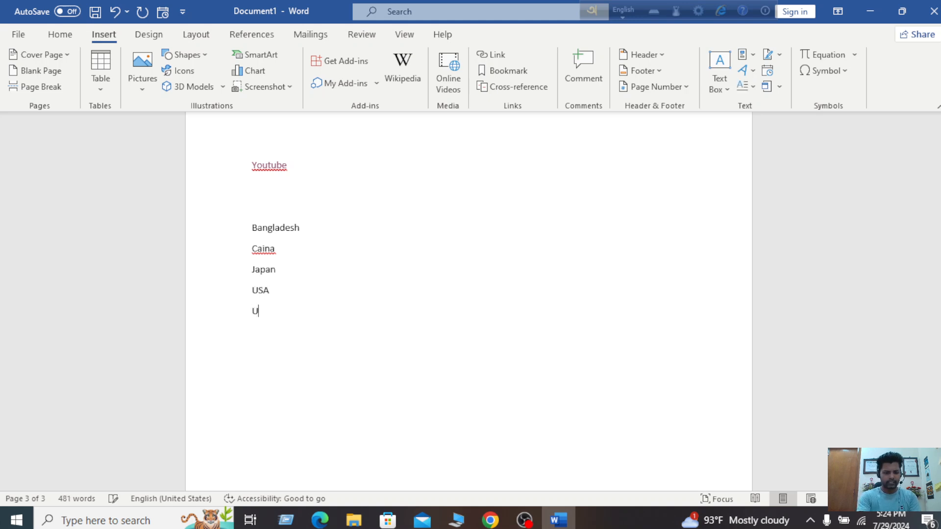
pyautogui.write('K')
# Apply arrow bullets to the country lines from Bangladesh to UK
pyautogui.moveTo(315, 220); pyautogui.dragTo(248, 329)
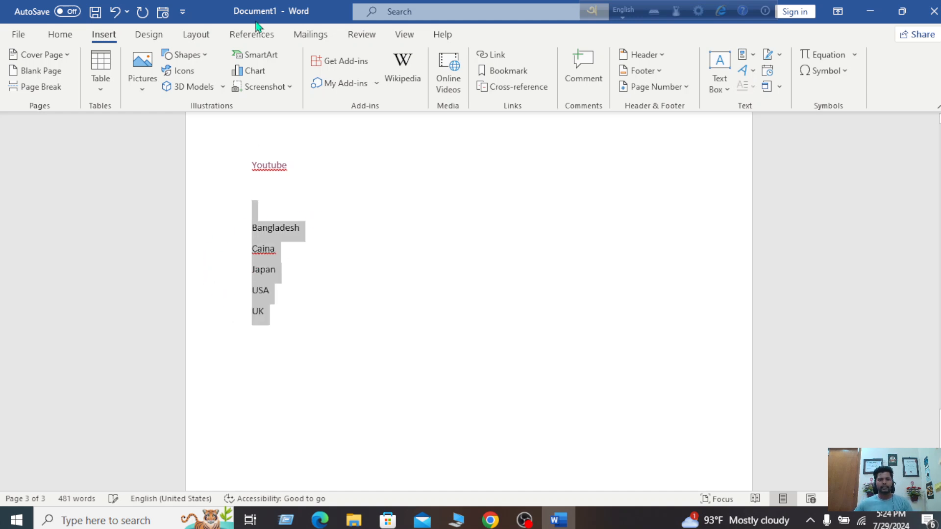
pyautogui.click(69, 34)
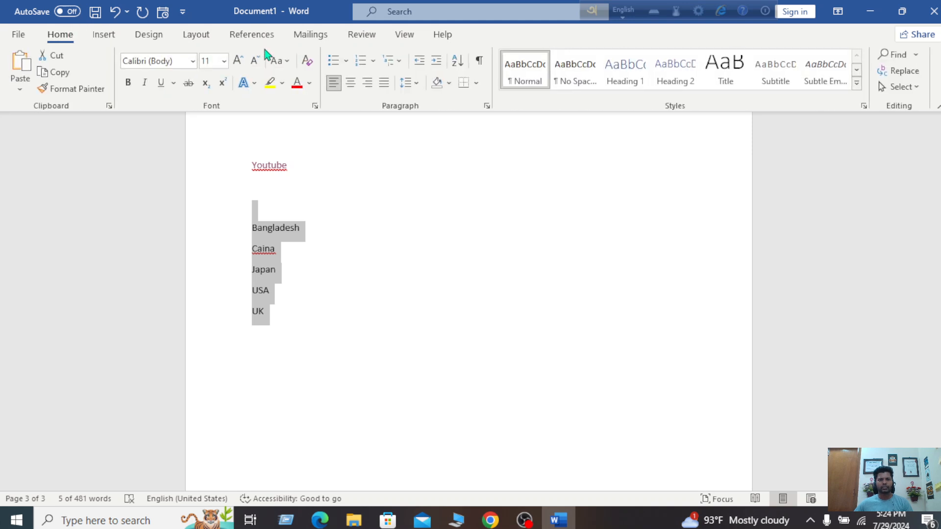
pyautogui.click(346, 61)
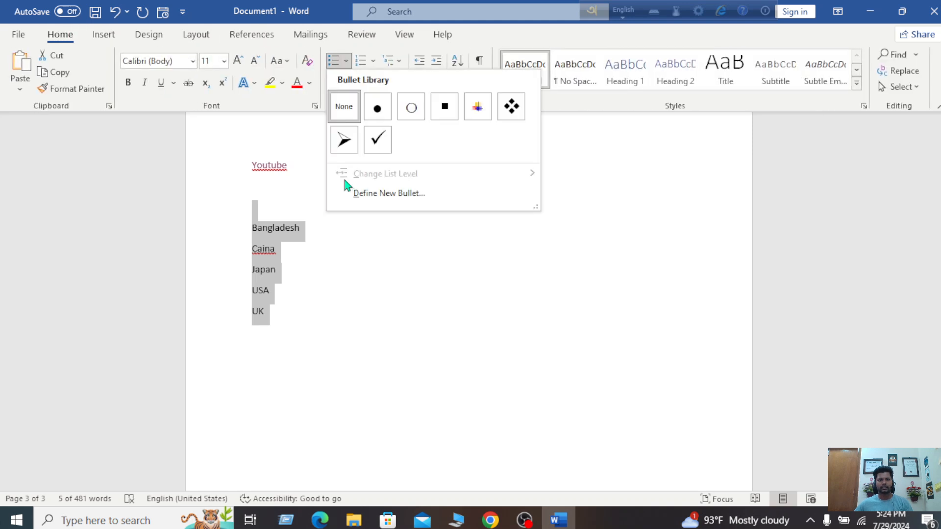
pyautogui.click(342, 138)
pyautogui.click(377, 299)
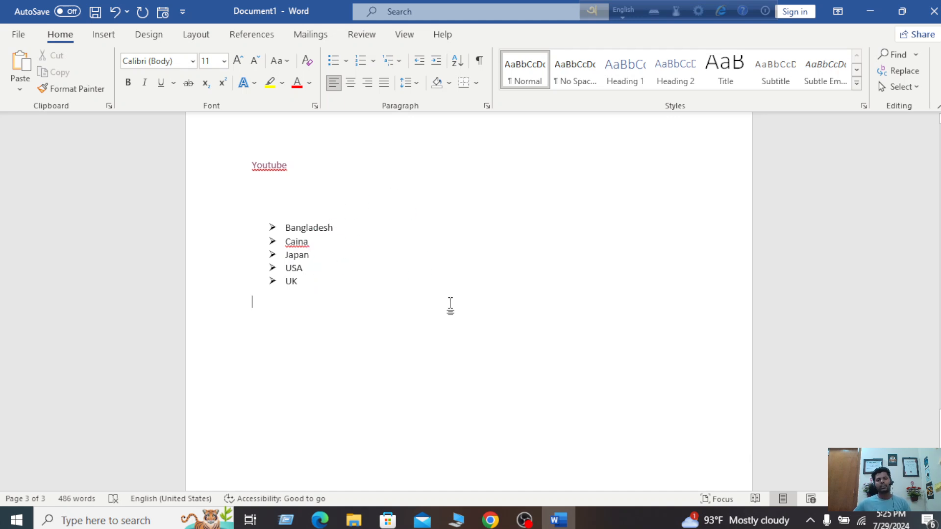
pyautogui.scroll(-1, 539, 328)
pyautogui.scroll(4, 541, 327)
pyautogui.scroll(-3, 541, 328)
pyautogui.scroll(5, 541, 328)
pyautogui.scroll(-1, 541, 327)
pyautogui.scroll(-2, 540, 327)
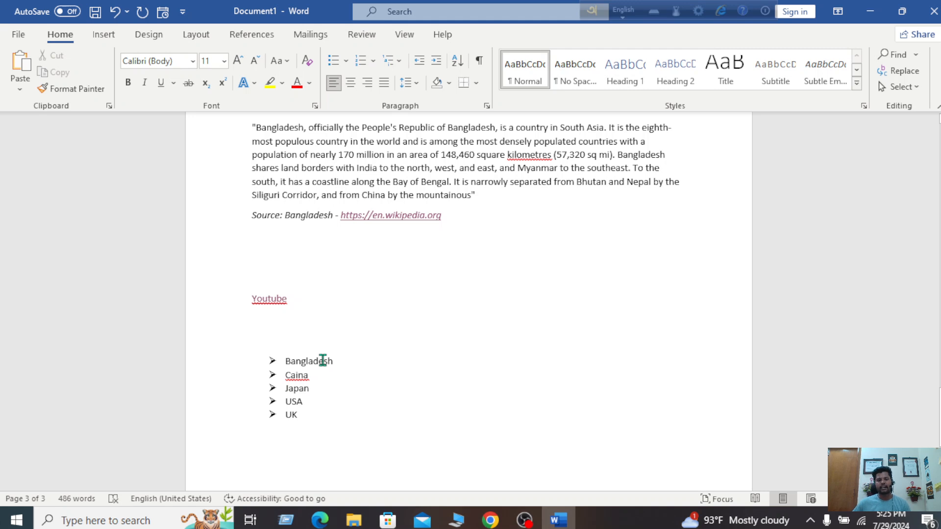
# Add a 'Bangladesh' line above the first quote and style it Heading 2
pyautogui.scroll(3, 558, 257)
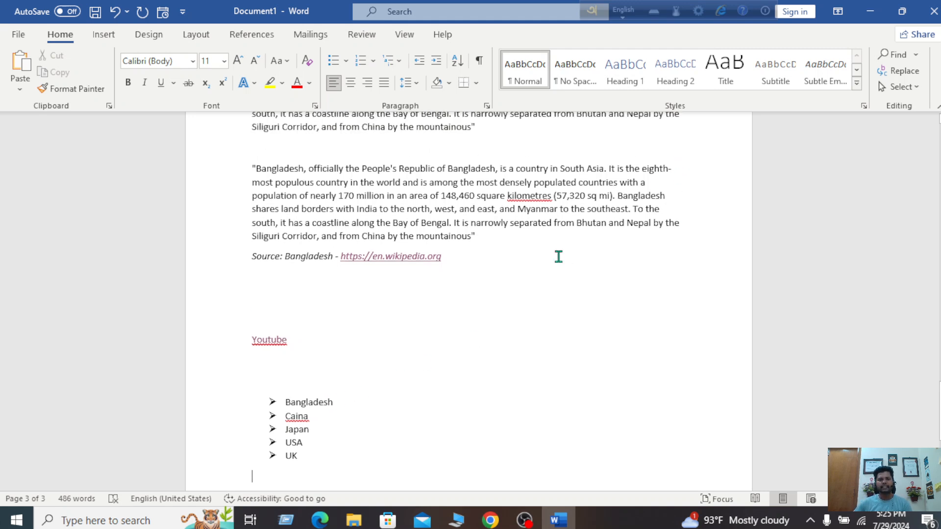
pyautogui.scroll(3, 559, 257)
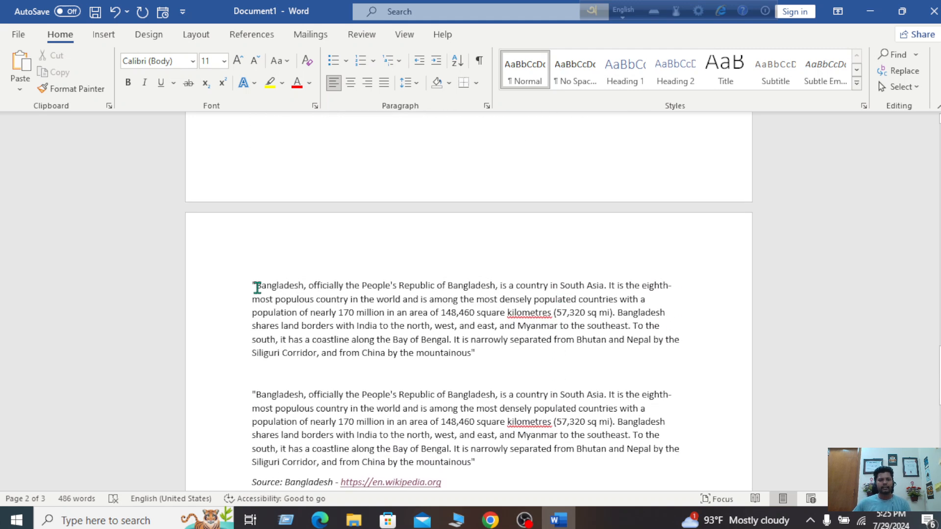
pyautogui.click(252, 284)
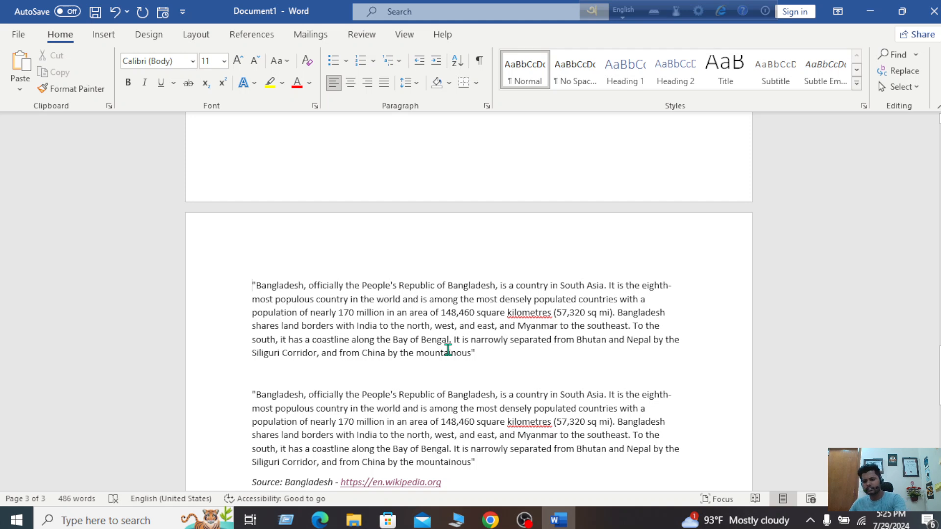
pyautogui.press('Return')
pyautogui.press('Return')
pyautogui.press('Return')
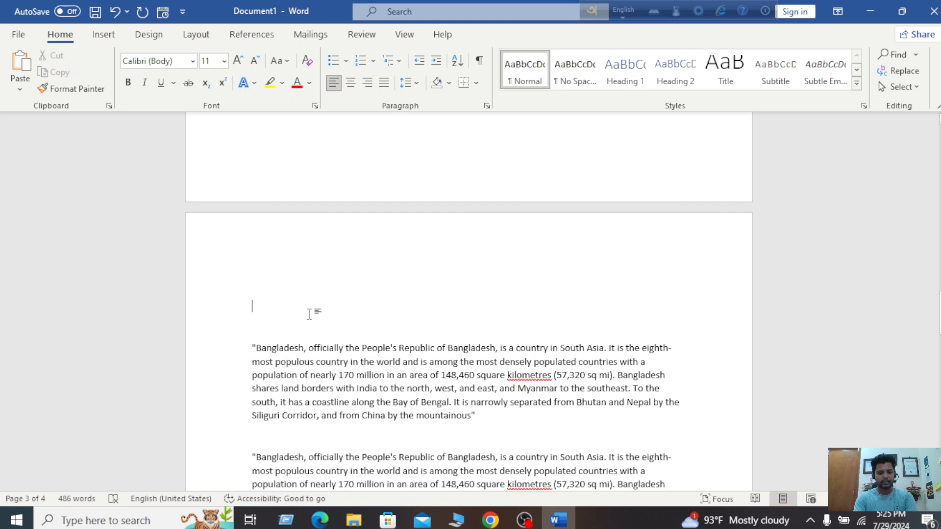
pyautogui.write('Bangladesh')
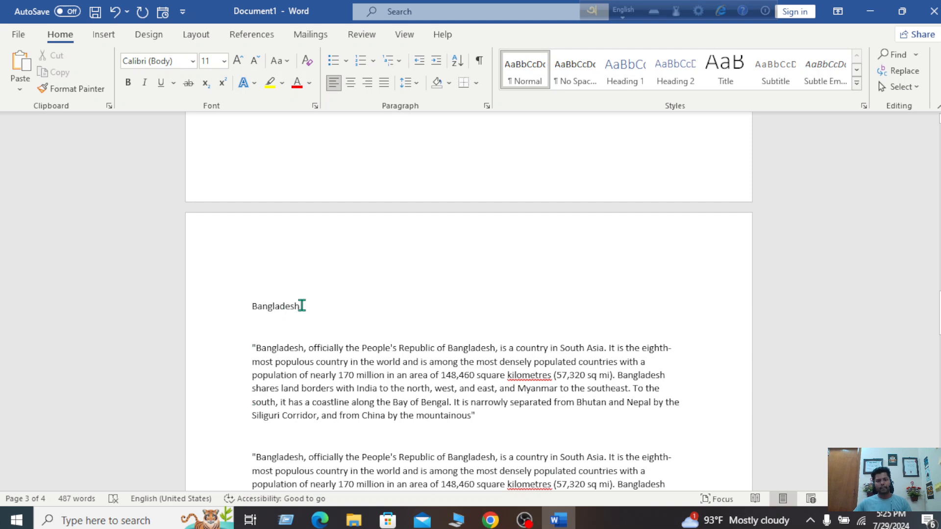
pyautogui.moveTo(302, 306); pyautogui.dragTo(246, 307)
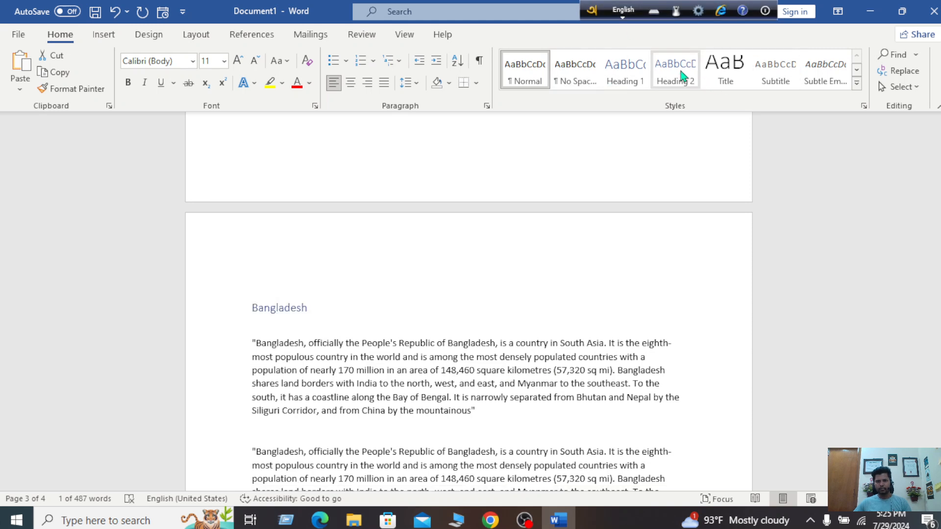
pyautogui.click(681, 76)
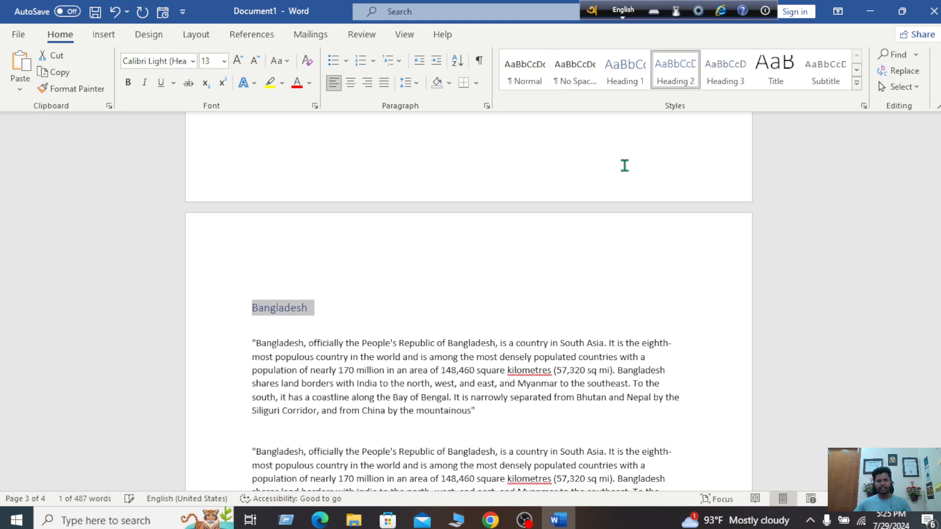
pyautogui.click(363, 311)
pyautogui.moveTo(255, 309)
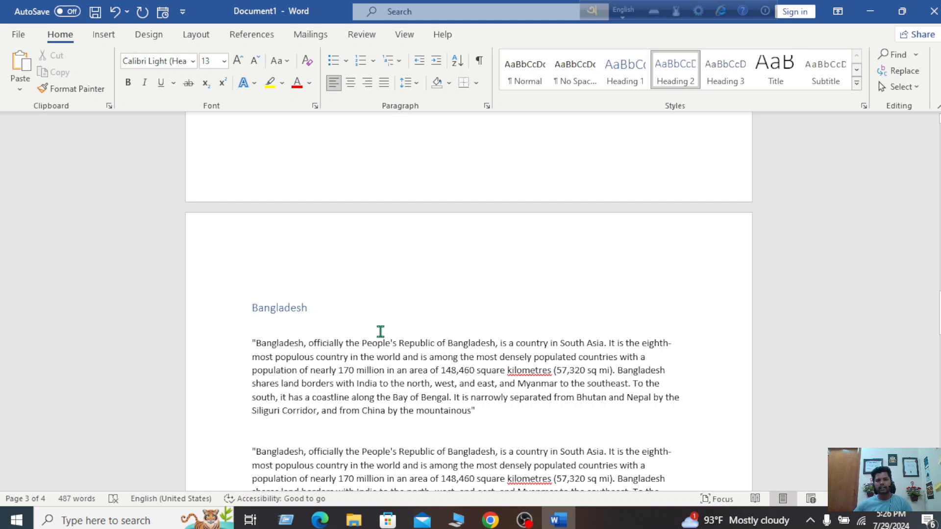
pyautogui.scroll(-3, 381, 331)
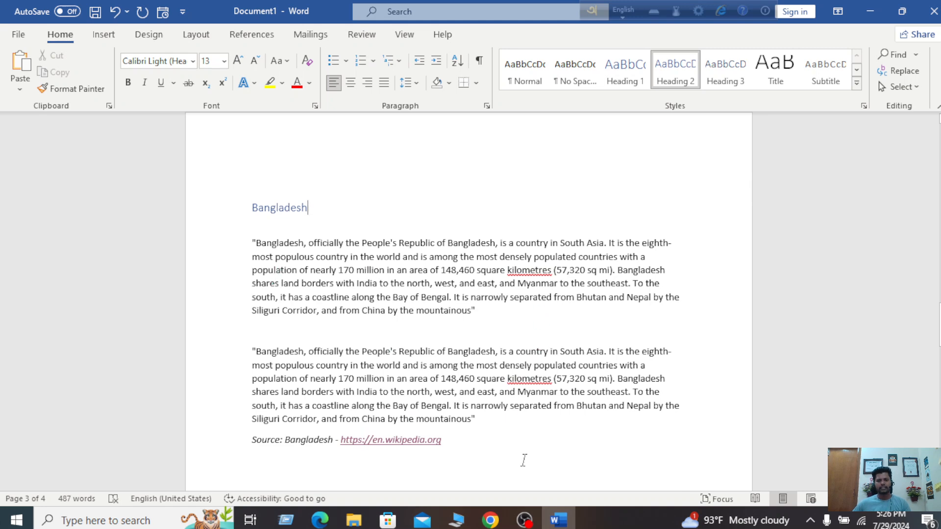
# Place the cursor at the end of the Bangladesh bullet item and show the Insert tab
pyautogui.click(524, 521)
pyautogui.click(524, 520)
pyautogui.scroll(-8, 391, 320)
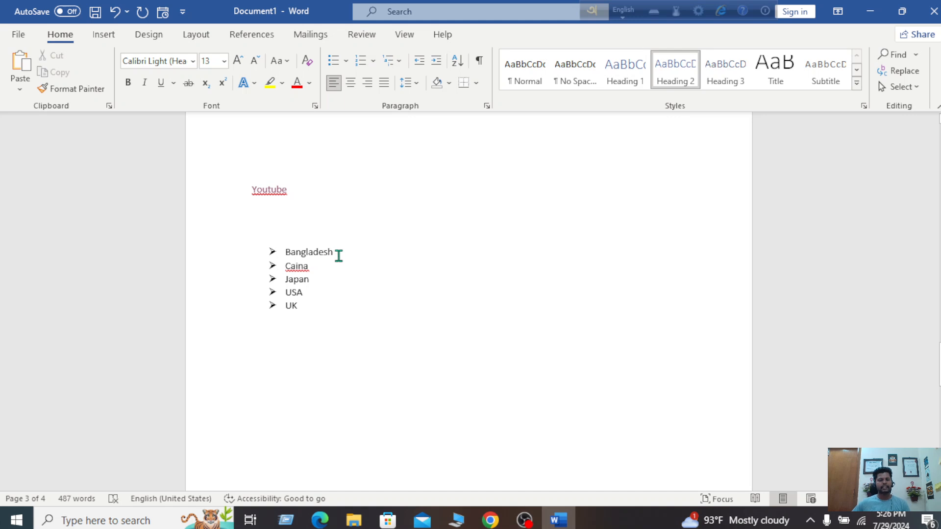
pyautogui.click(340, 252)
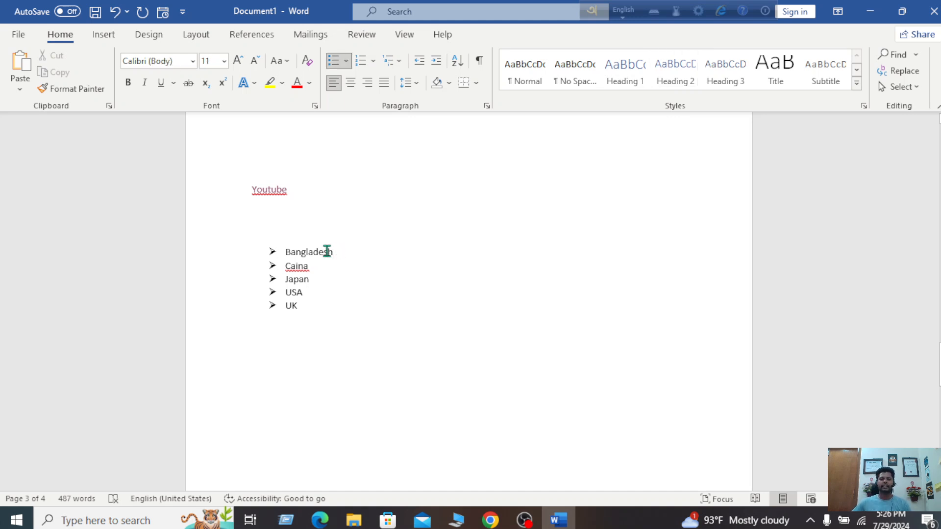
pyautogui.scroll(10, 377, 272)
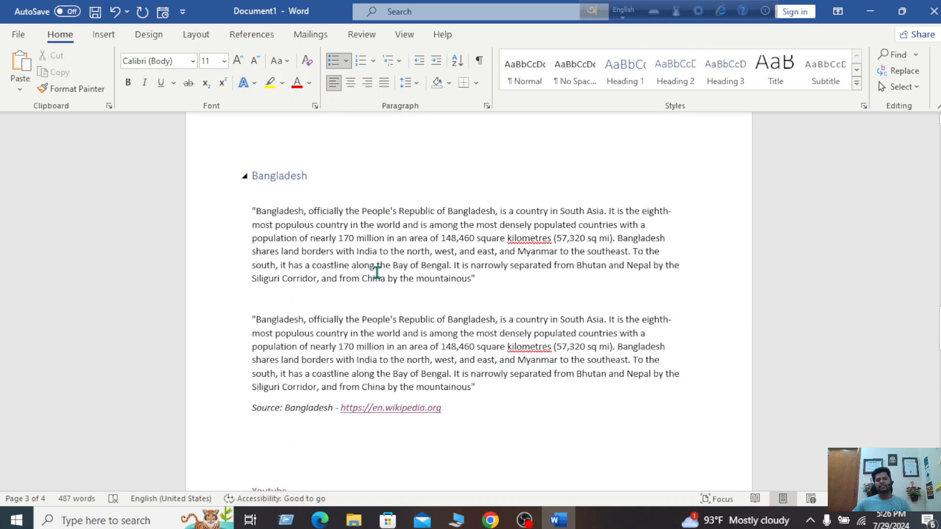
pyautogui.scroll(-3, 368, 365)
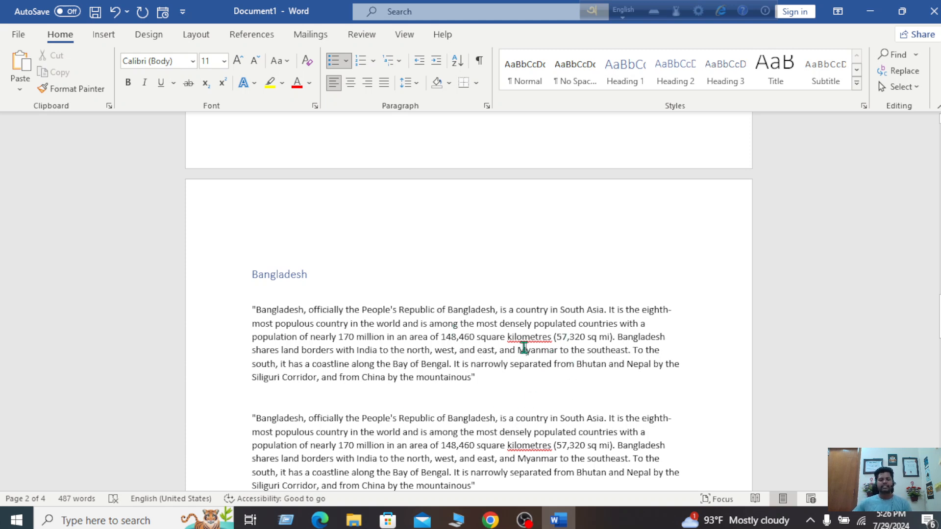
pyautogui.click(524, 348)
pyautogui.scroll(-3, 471, 443)
pyautogui.scroll(-6, 470, 442)
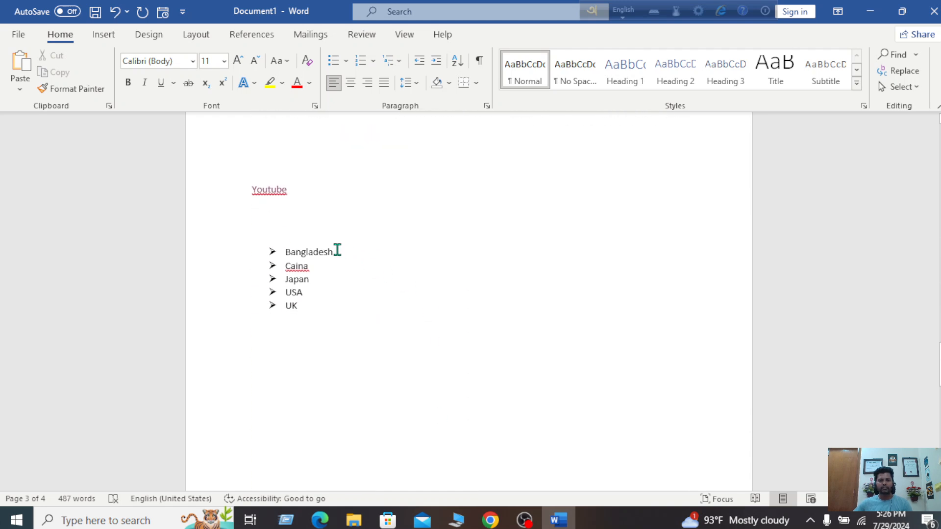
pyautogui.click(337, 252)
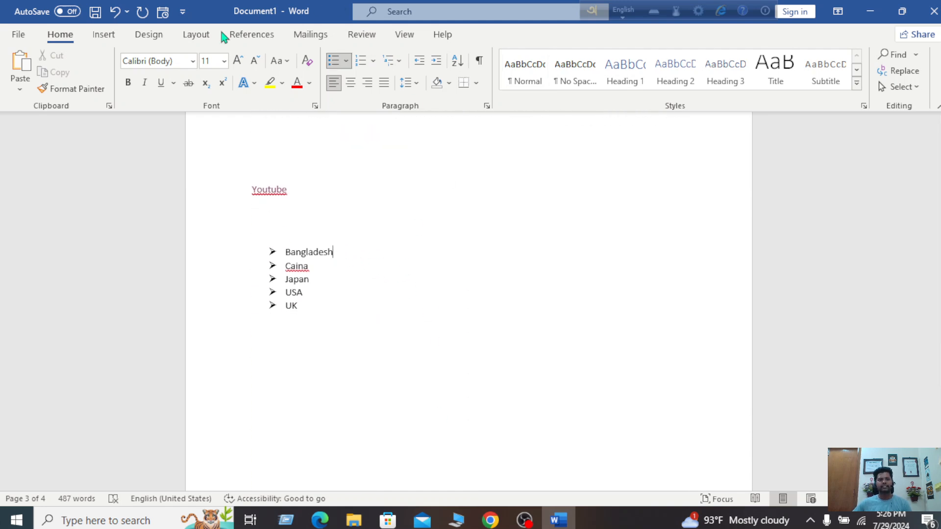
pyautogui.click(104, 35)
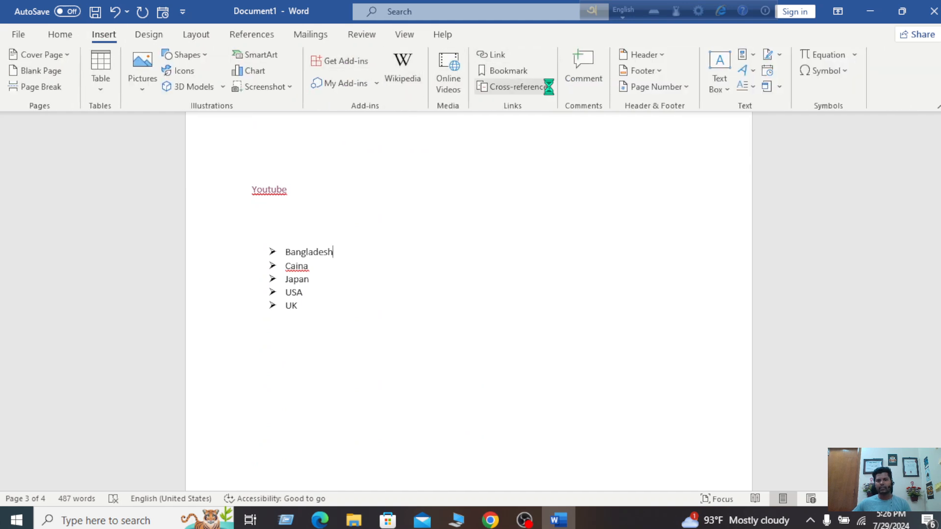
pyautogui.click(515, 86)
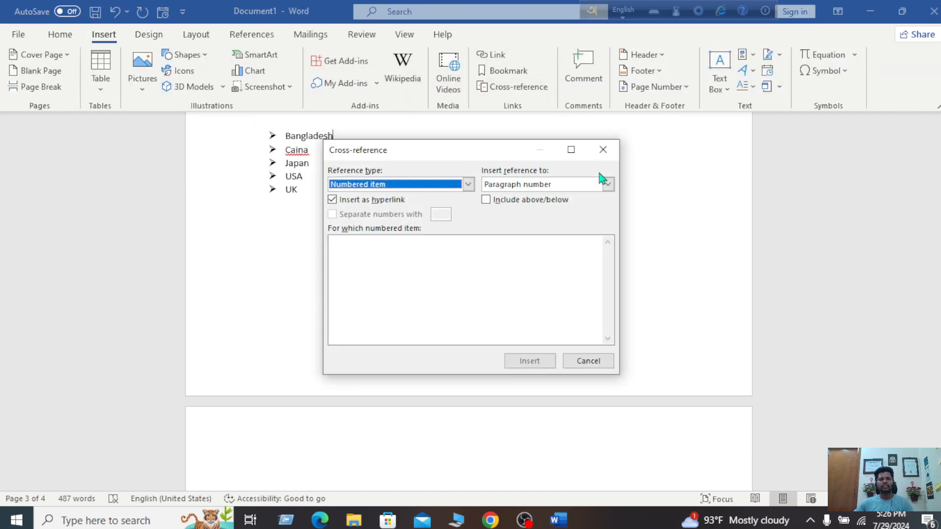
pyautogui.click(392, 249)
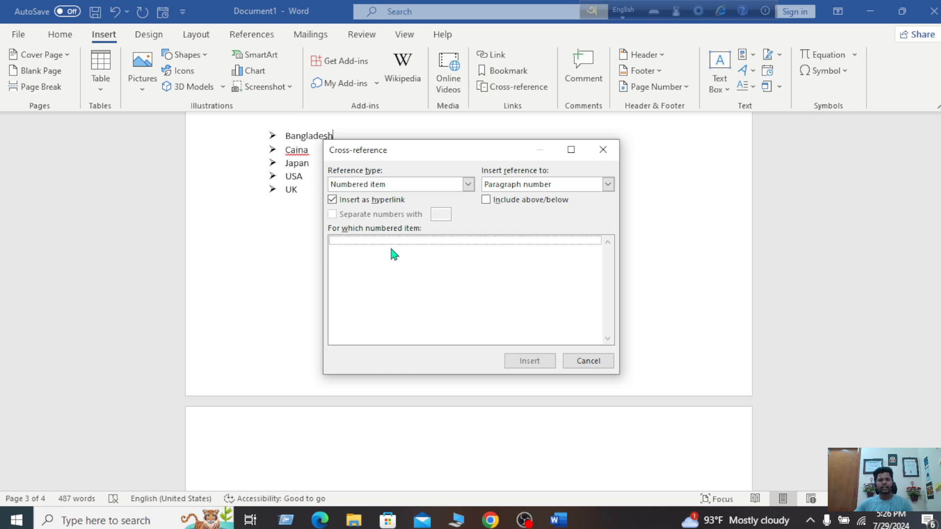
pyautogui.click(603, 150)
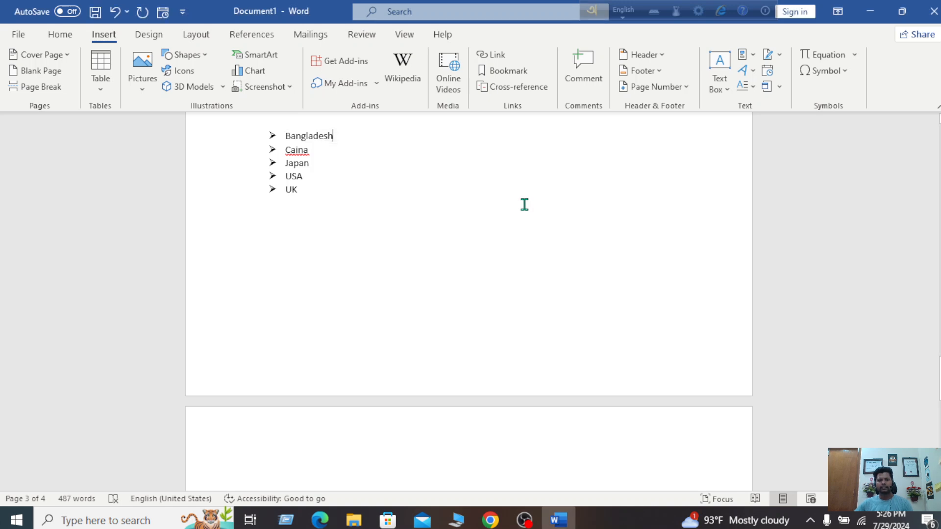
pyautogui.scroll(4, 522, 201)
pyautogui.scroll(7, 518, 195)
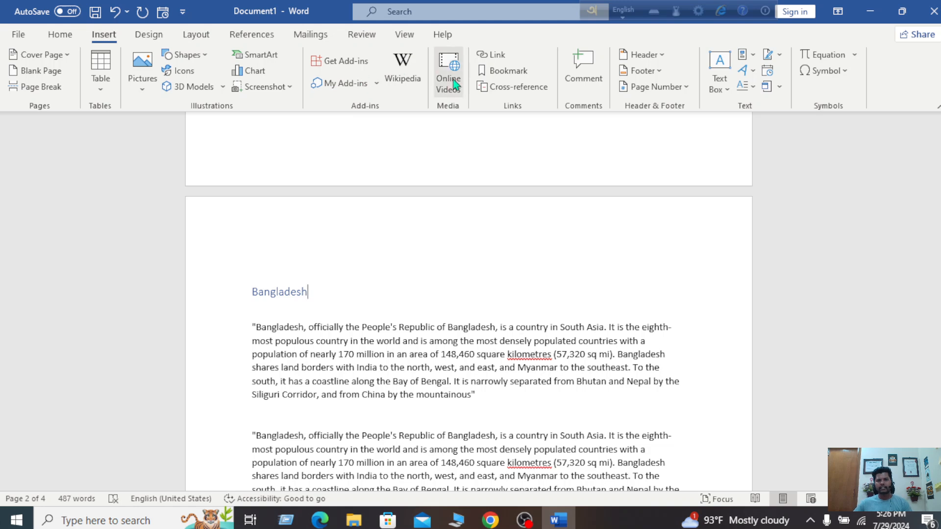
pyautogui.scroll(-1, 413, 264)
pyautogui.scroll(-7, 413, 264)
pyautogui.click(335, 304)
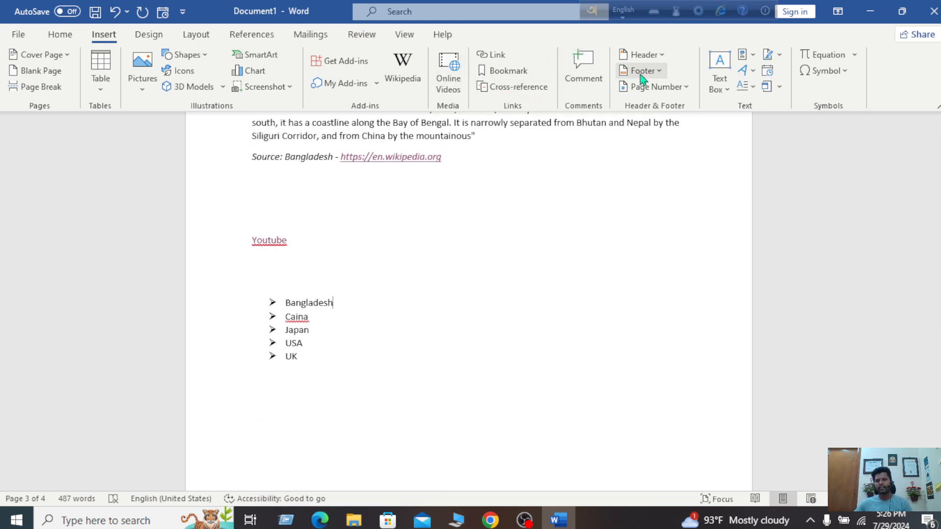
pyautogui.click(498, 88)
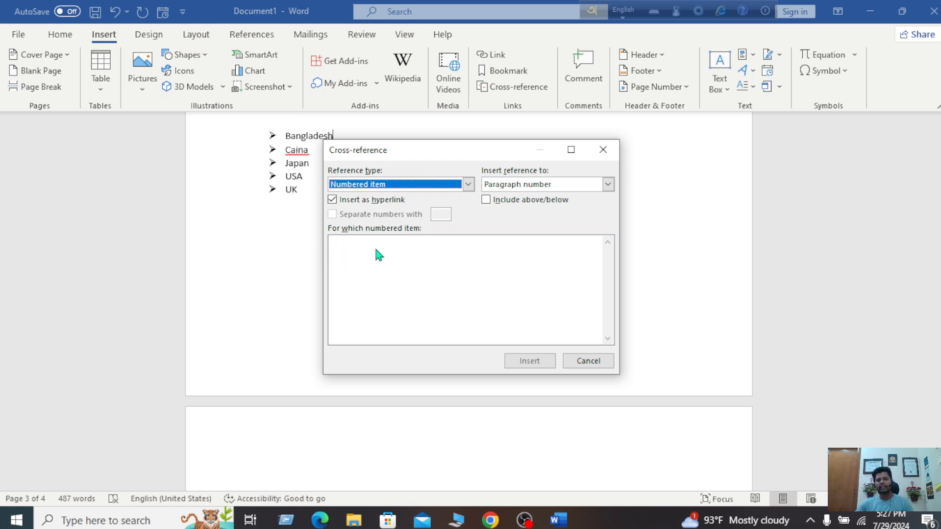
pyautogui.click(603, 149)
pyautogui.scroll(5, 495, 174)
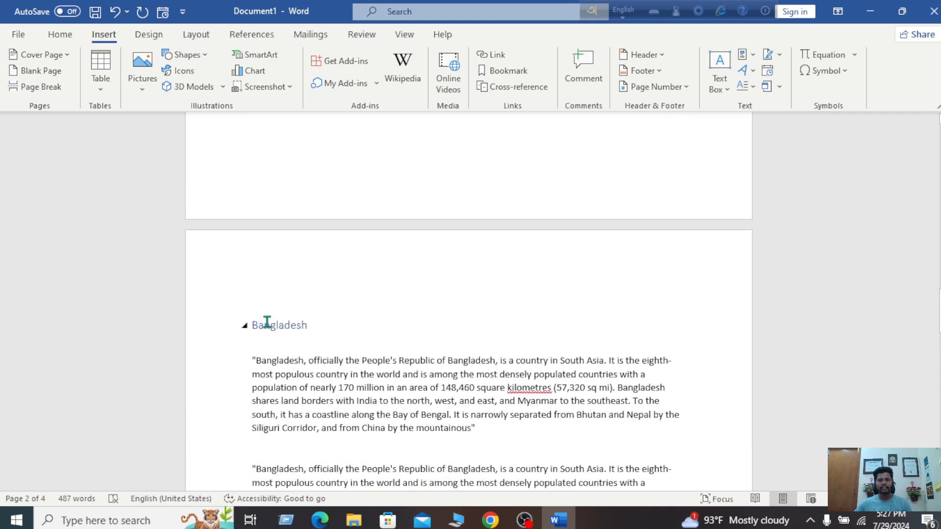
pyautogui.scroll(1, 258, 324)
pyautogui.scroll(-4, 259, 324)
pyautogui.scroll(10, 259, 324)
pyautogui.scroll(-7, 261, 324)
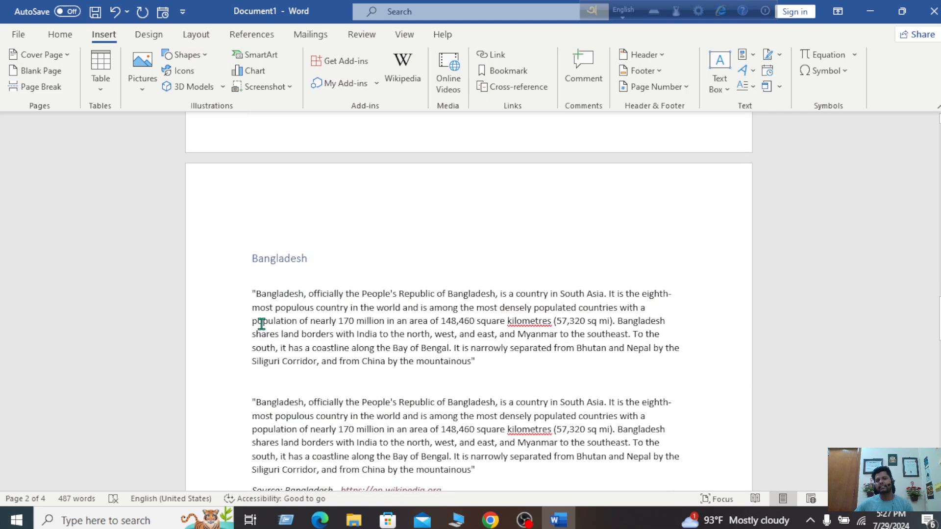
pyautogui.scroll(-3, 262, 324)
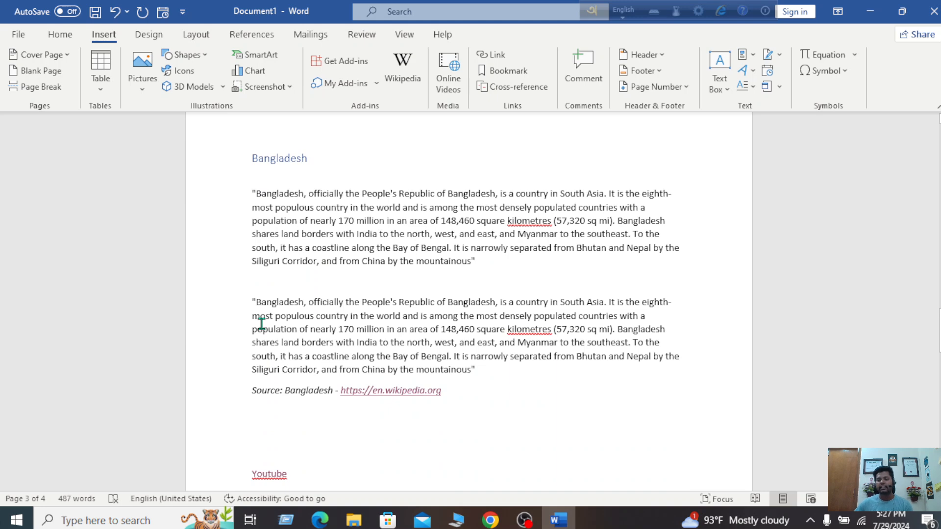
pyautogui.scroll(-8, 262, 324)
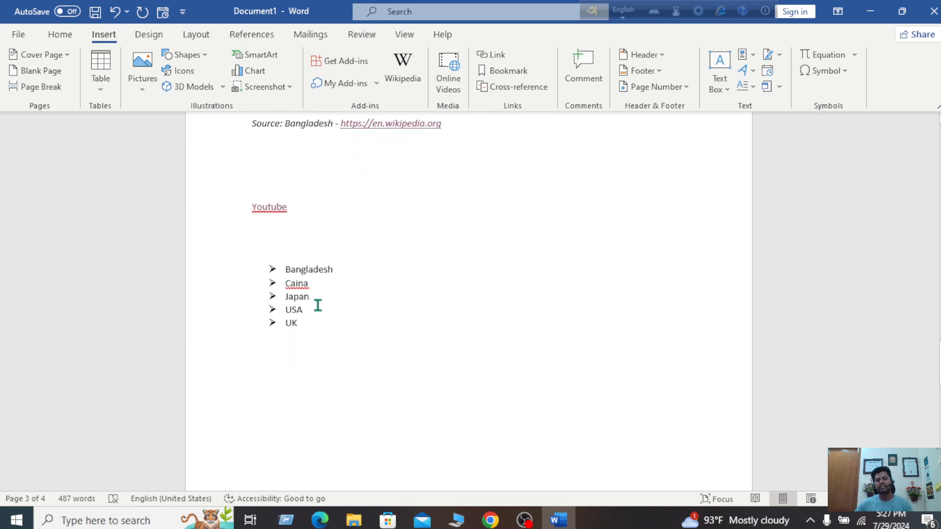
pyautogui.scroll(8, 341, 226)
pyautogui.scroll(3, 337, 225)
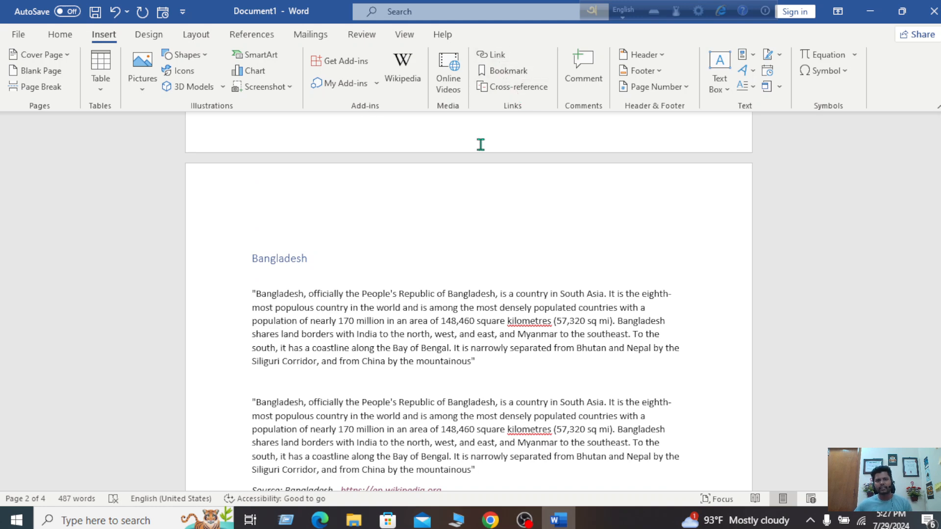
pyautogui.scroll(-9, 408, 282)
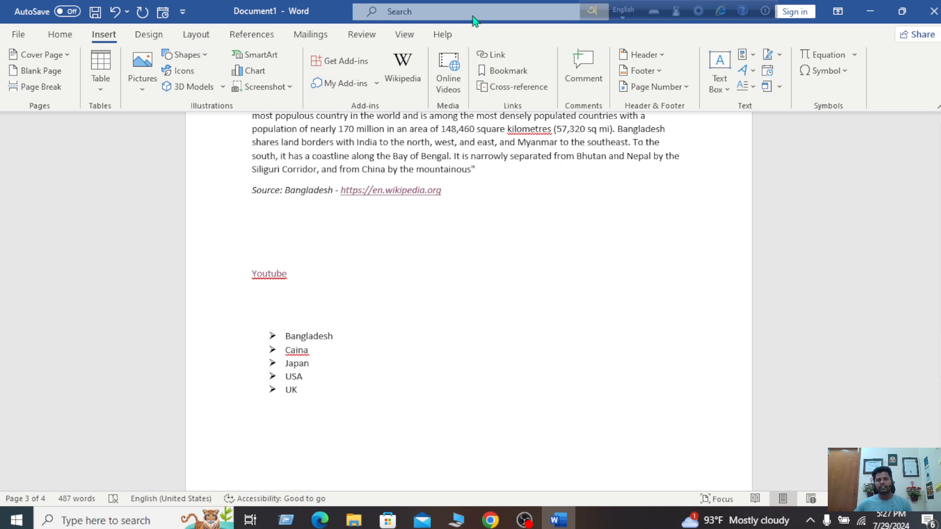
# Insert a Heading cross-reference to the Bangladesh heading, then close the Cross-reference dialog
pyautogui.click(512, 87)
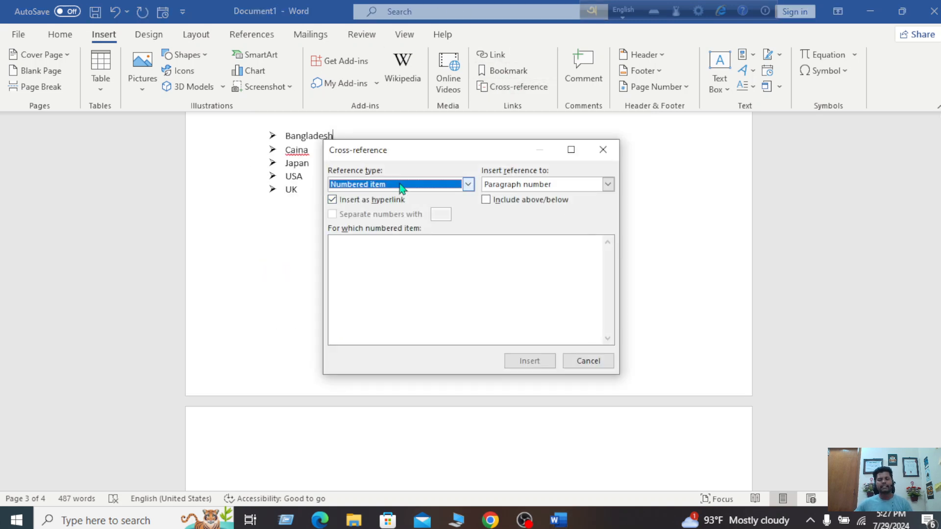
pyautogui.click(470, 185)
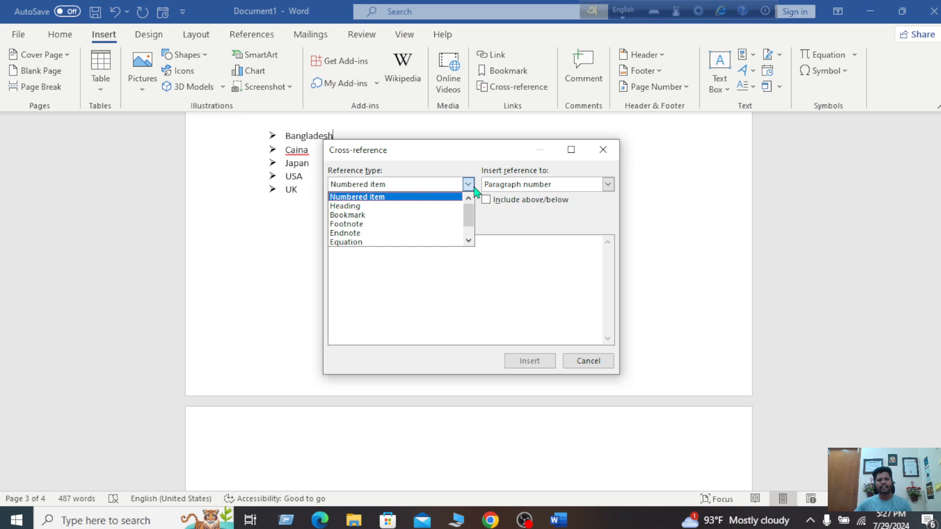
pyautogui.click(421, 206)
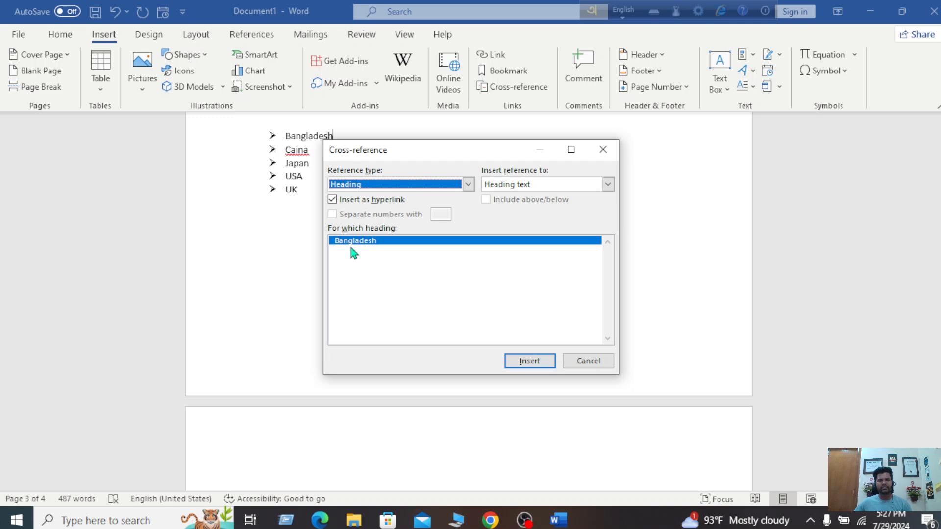
pyautogui.click(538, 365)
pyautogui.click(603, 154)
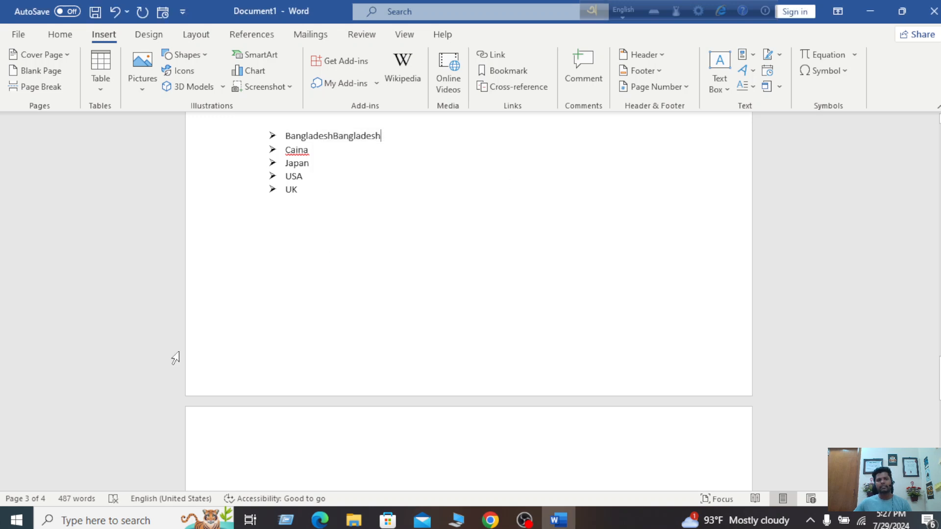
pyautogui.scroll(5, 357, 309)
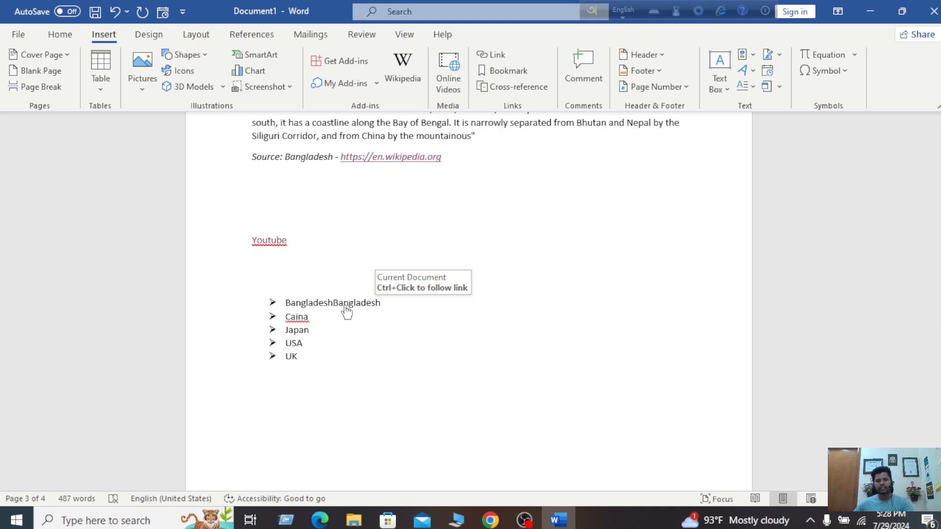
# Follow the BangladeshBangladesh cross-reference to the Bangladesh heading, then follow it again
pyautogui.keyDown('ctrl'); pyautogui.click(346, 306); pyautogui.keyUp('ctrl')
pyautogui.moveTo(259, 205)
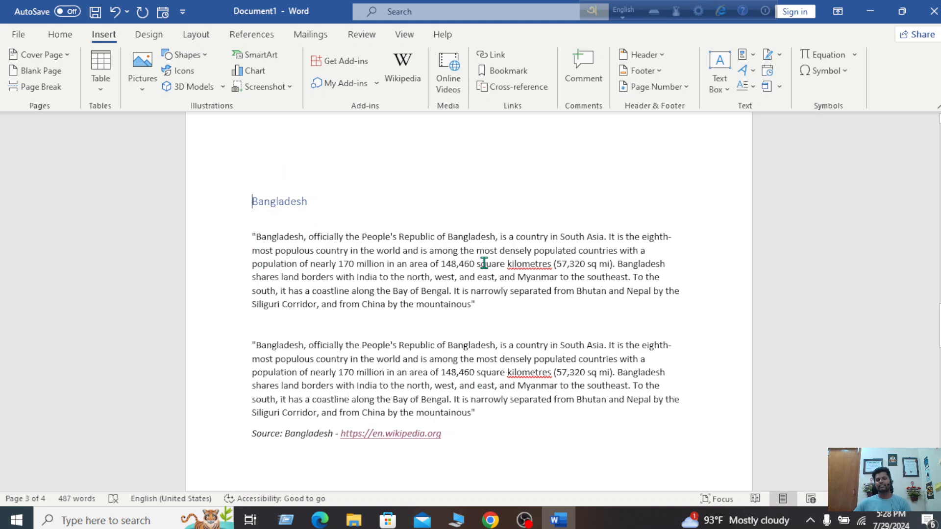
pyautogui.scroll(1, 484, 263)
pyautogui.scroll(-4, 463, 485)
pyautogui.scroll(-3, 463, 487)
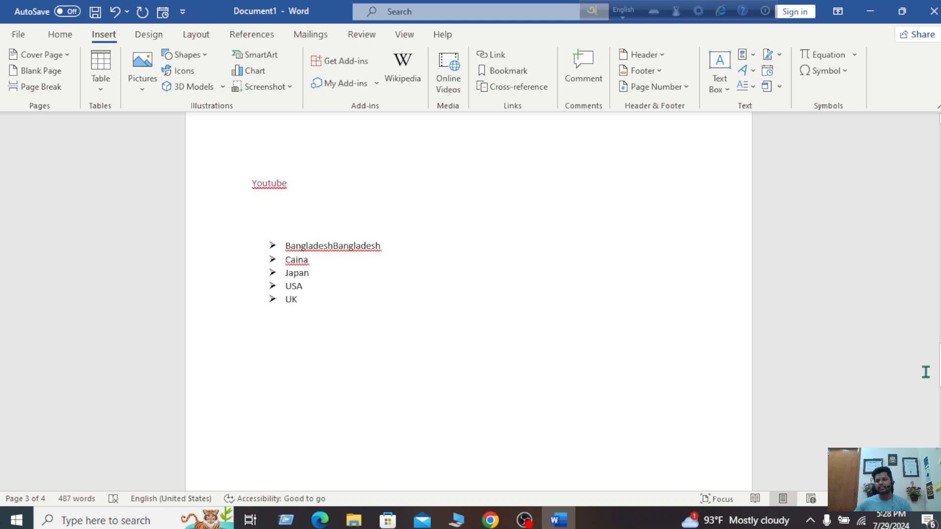
pyautogui.moveTo(938, 366); pyautogui.dragTo(938, 436)
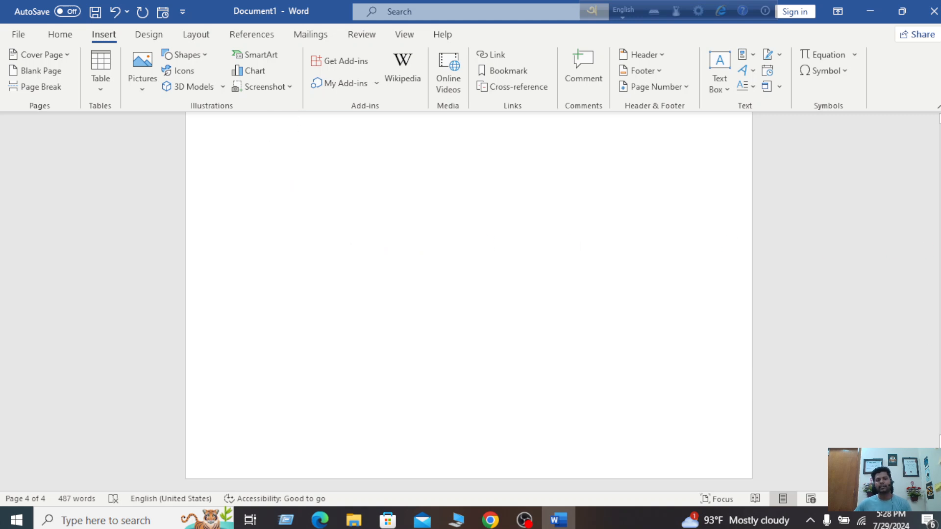
pyautogui.moveTo(938, 441); pyautogui.dragTo(939, 351)
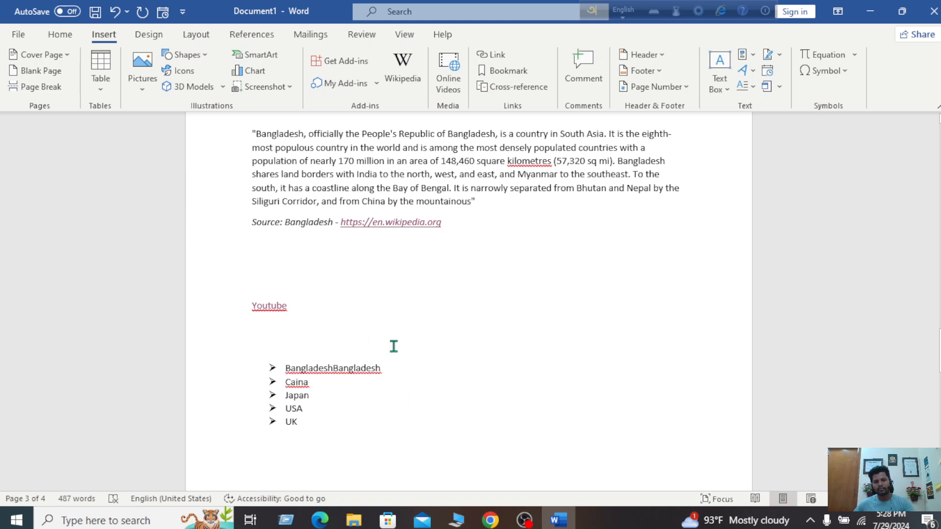
pyautogui.keyDown('ctrl'); pyautogui.click(370, 370); pyautogui.keyUp('ctrl')
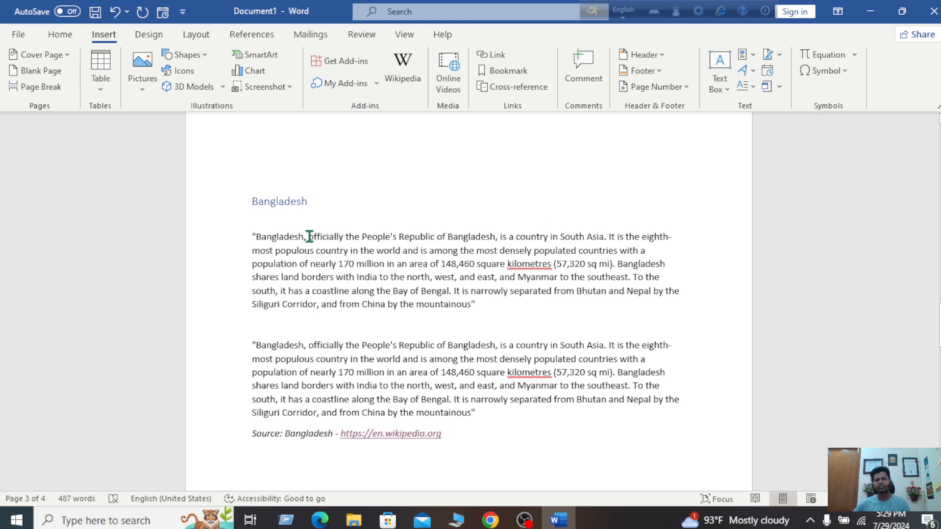
# Comment on the opening word 'Bangladesh' with the commenter's name and 'Live in Bangladesh'
pyautogui.moveTo(303, 236); pyautogui.dragTo(256, 236)
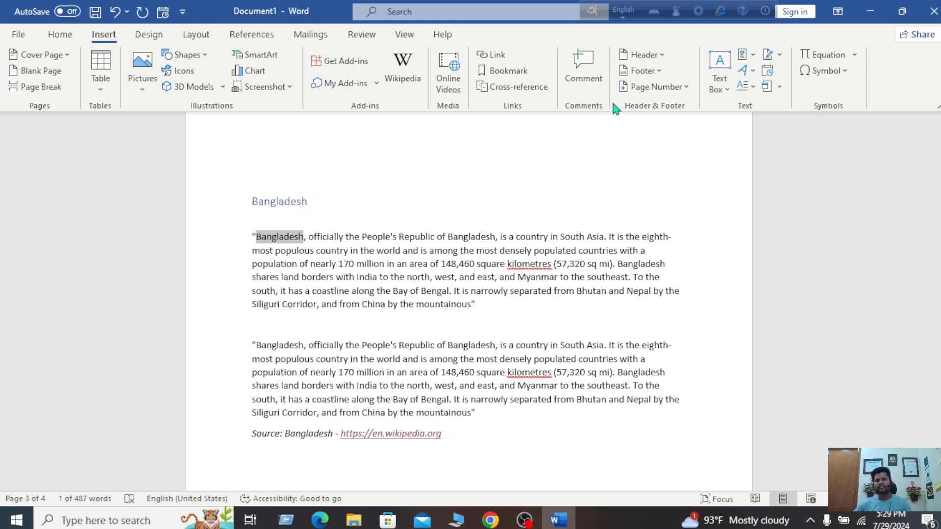
pyautogui.click(595, 74)
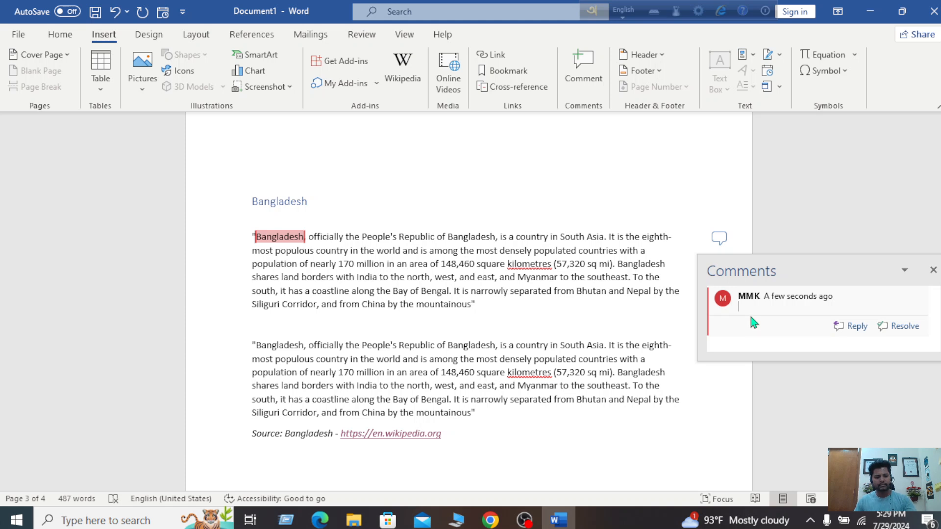
pyautogui.write('I')
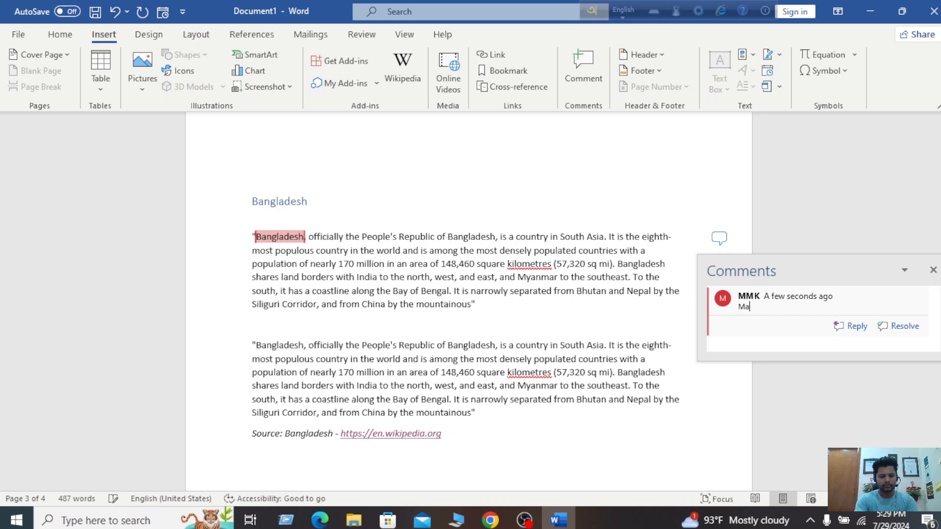
pyautogui.write('b Li')
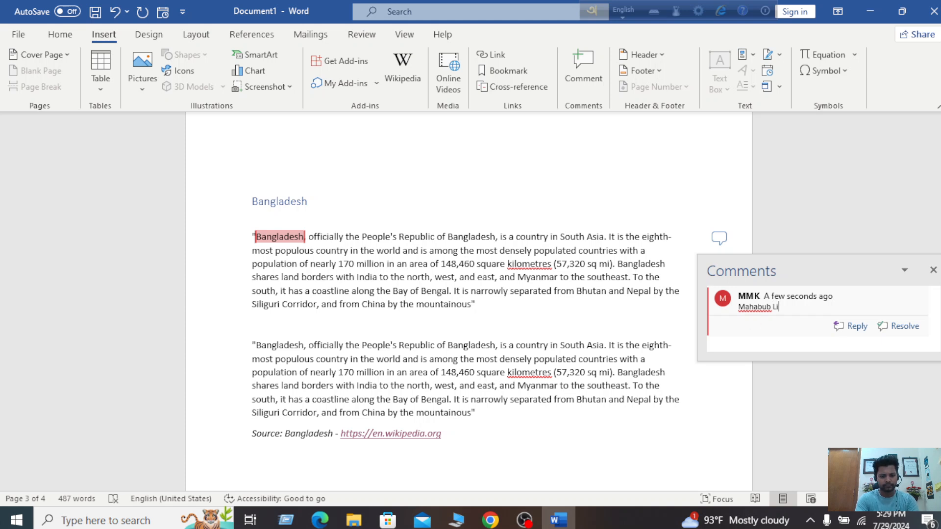
pyautogui.write('ve in Bangladesh')
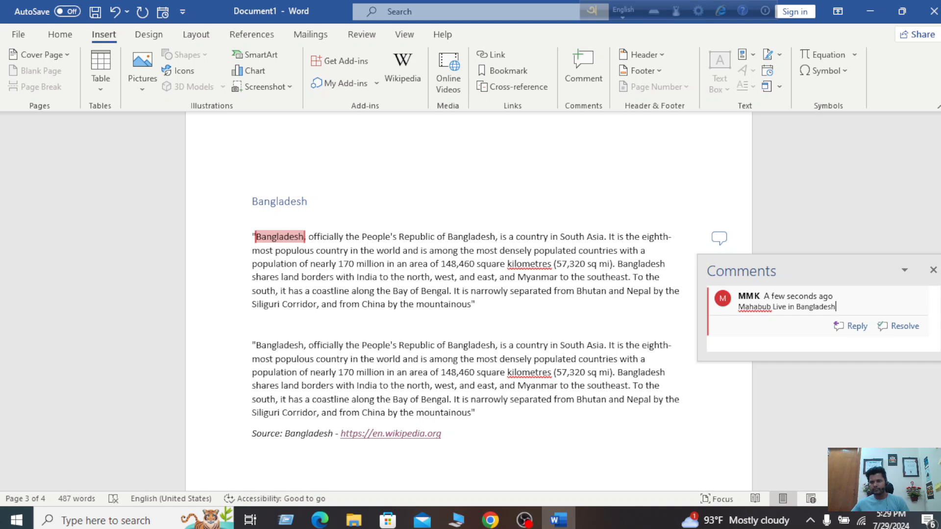
pyautogui.click(715, 179)
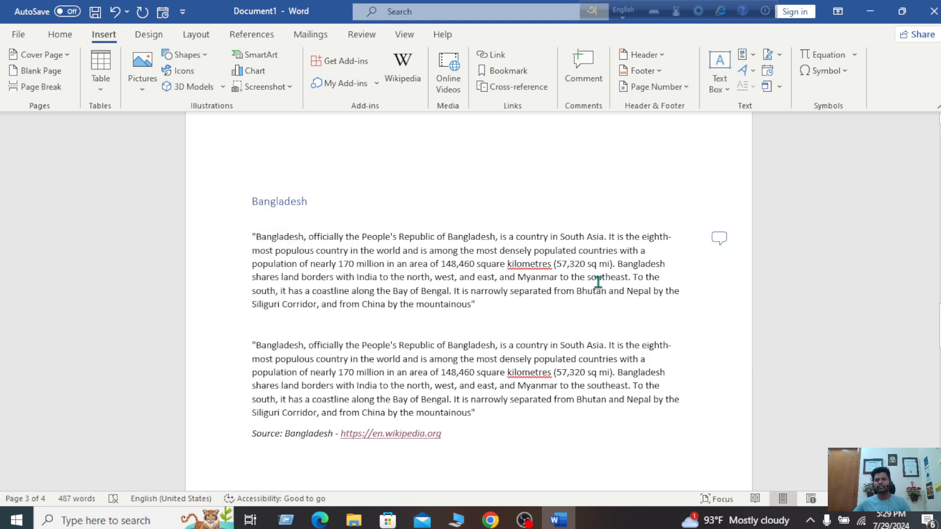
# Scroll back to the top of page 1, showing the quoted Bangladesh passage, without choosing a header
pyautogui.scroll(-6, 587, 265)
pyautogui.scroll(1, 587, 265)
pyautogui.scroll(-5, 587, 265)
pyautogui.scroll(11, 587, 264)
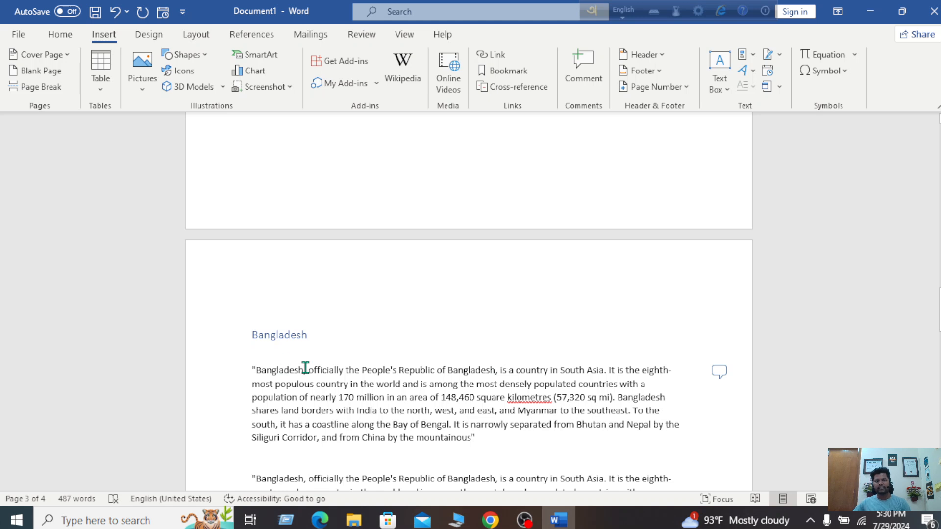
pyautogui.moveTo(285, 366)
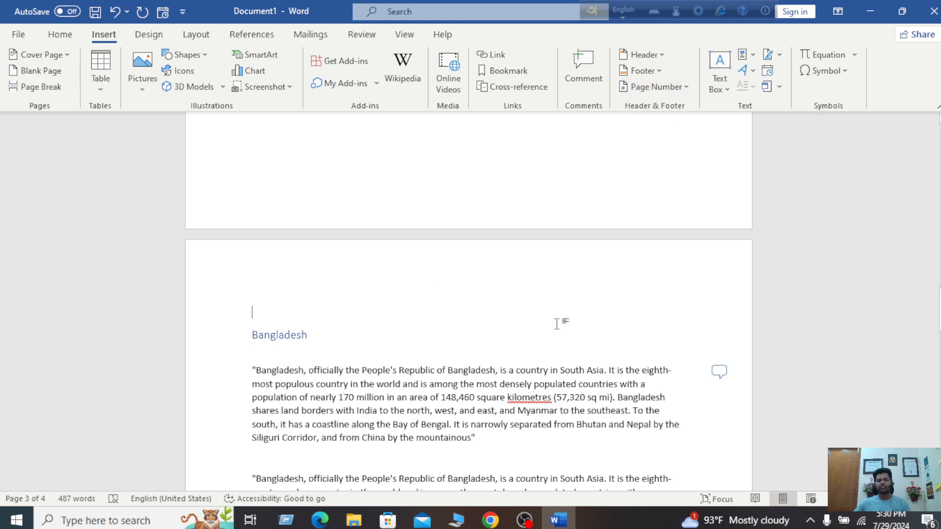
pyautogui.scroll(-1, 557, 324)
pyautogui.scroll(3, 557, 324)
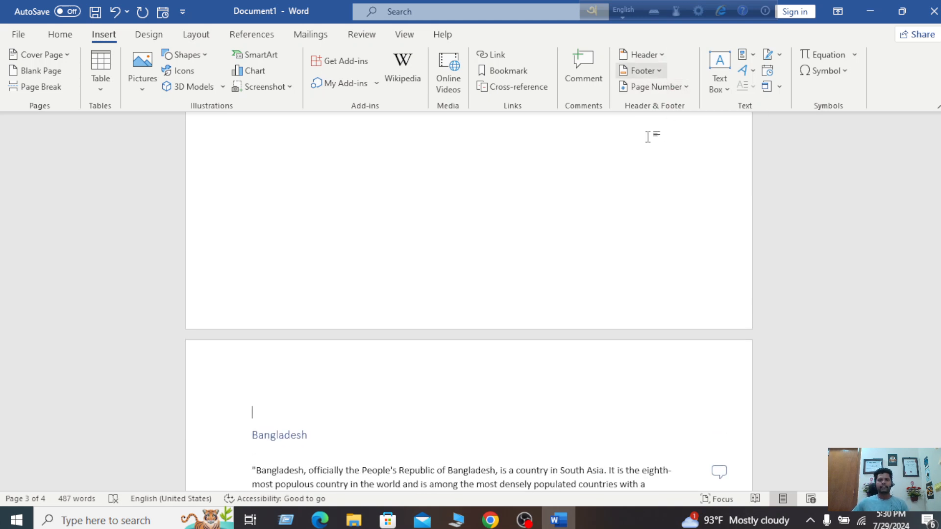
pyautogui.scroll(-1, 608, 221)
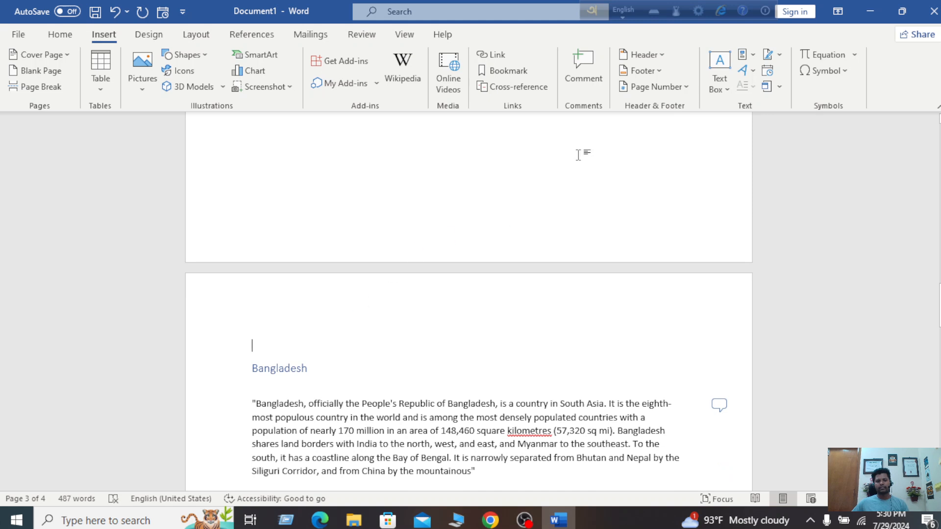
pyautogui.click(659, 56)
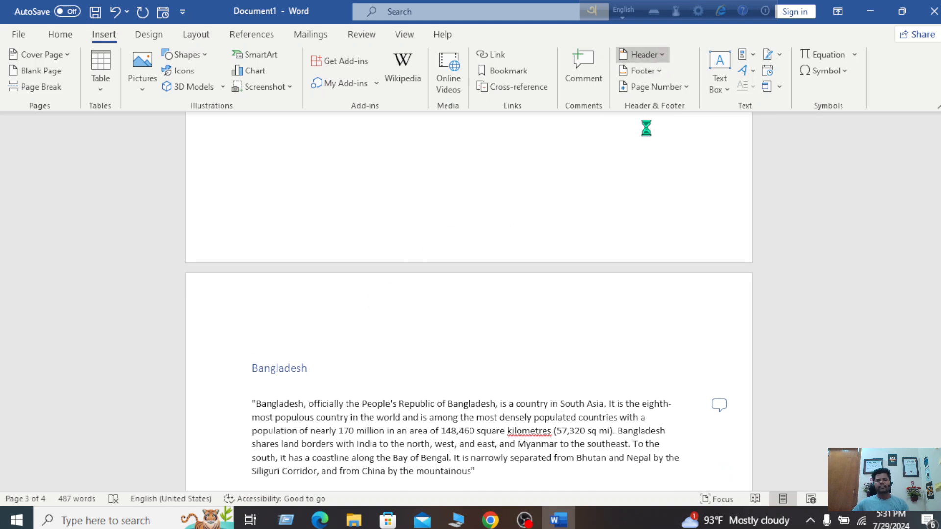
pyautogui.press('Escape')
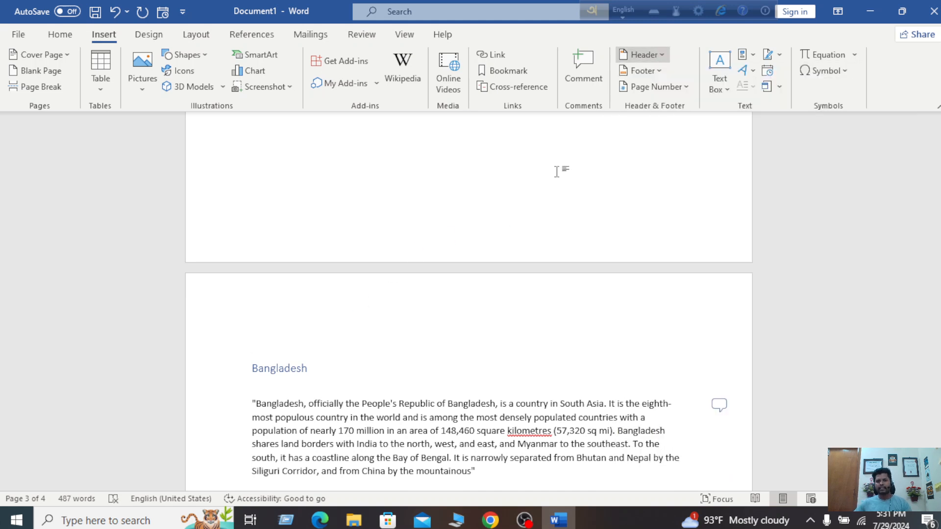
pyautogui.moveTo(938, 305); pyautogui.dragTo(939, 147)
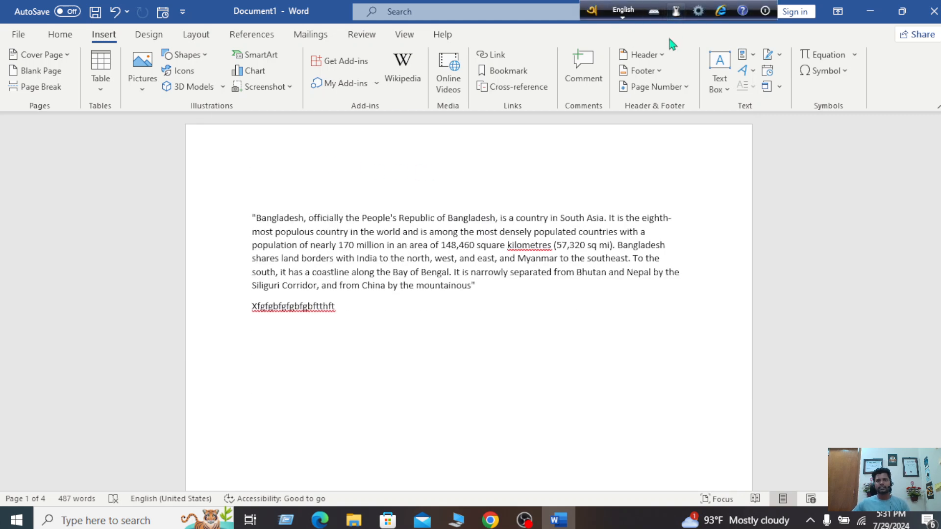
# Insert the built-in Facet (Even Page) header, putting each page's number in a blue triangle
pyautogui.click(658, 57)
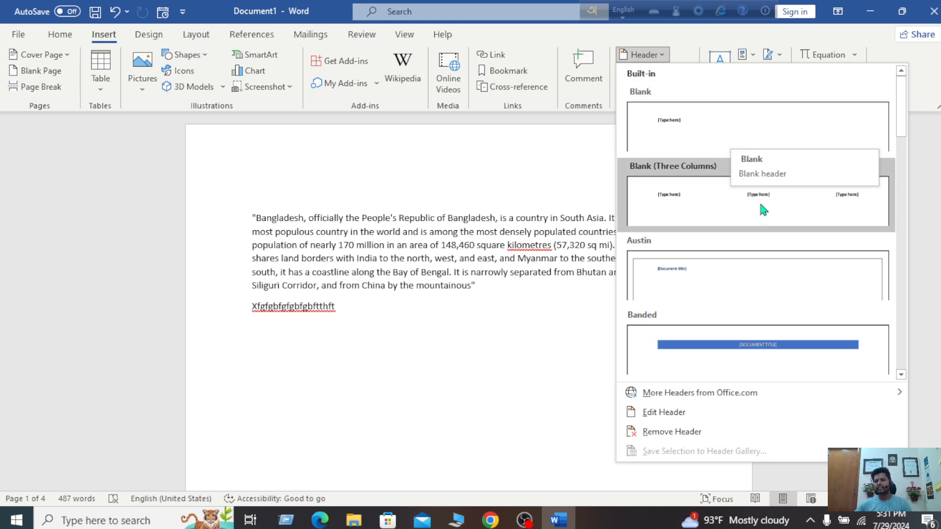
pyautogui.scroll(-3, 746, 265)
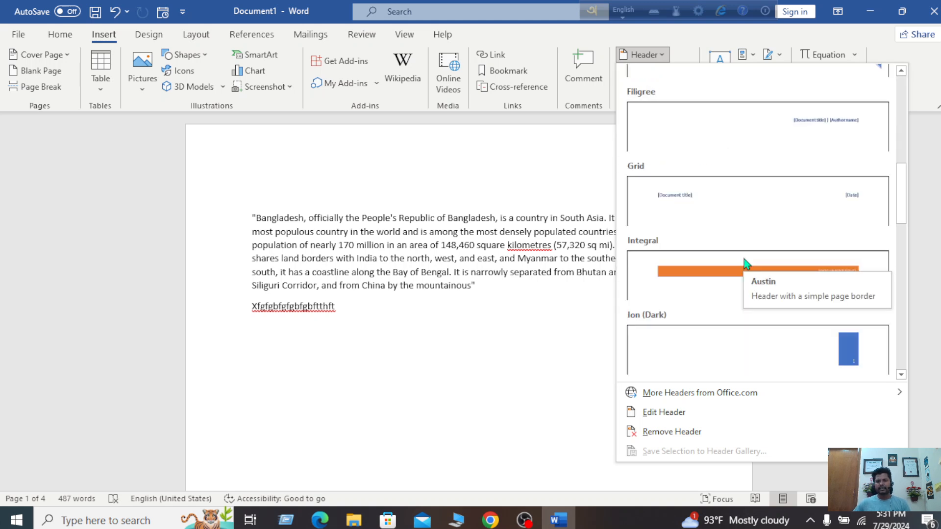
pyautogui.scroll(2, 746, 264)
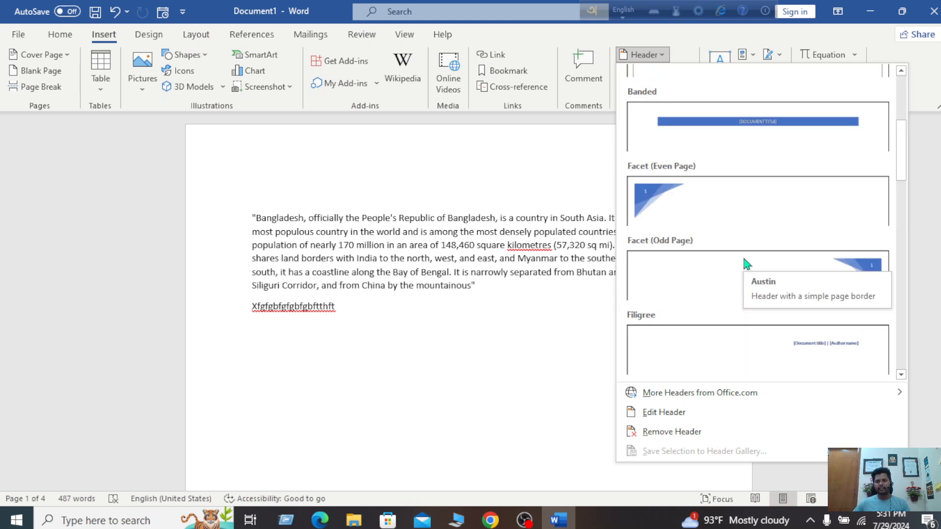
pyautogui.click(677, 221)
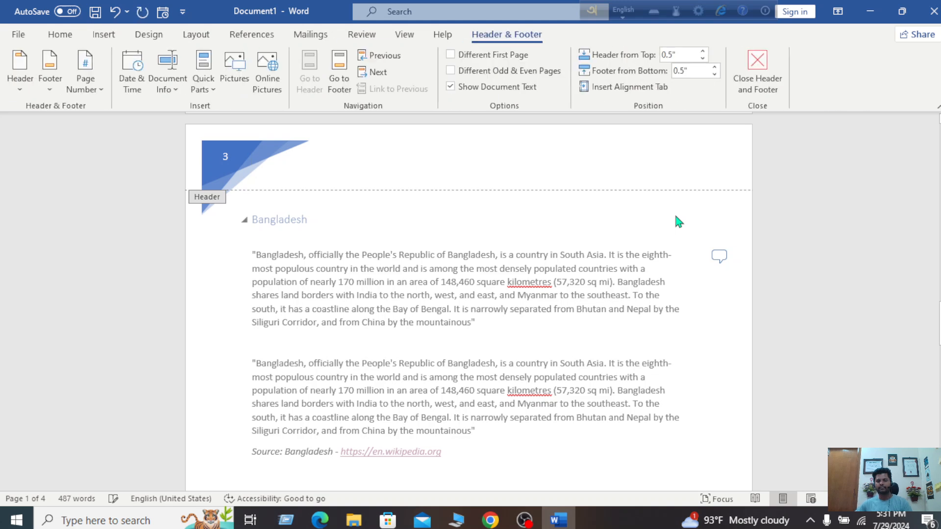
pyautogui.scroll(2, 678, 222)
pyautogui.scroll(-8, 677, 222)
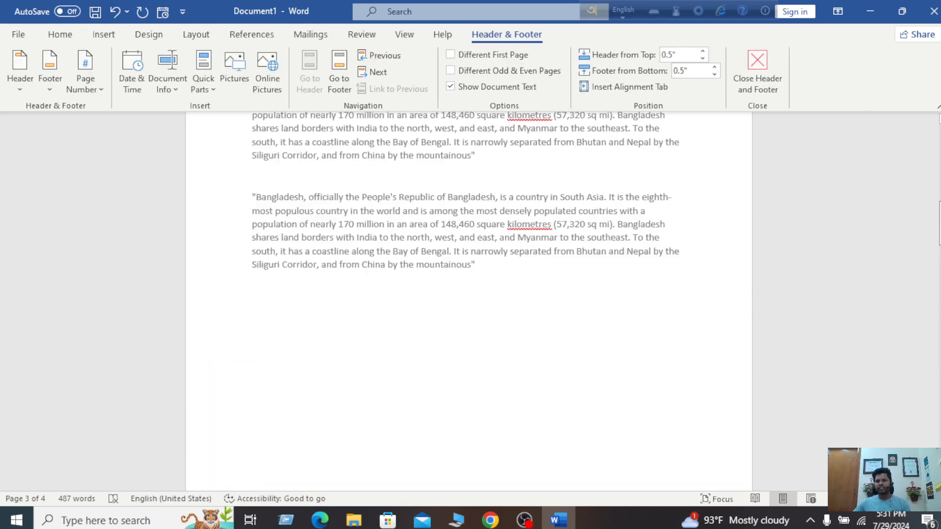
pyautogui.moveTo(937, 147); pyautogui.dragTo(674, 120)
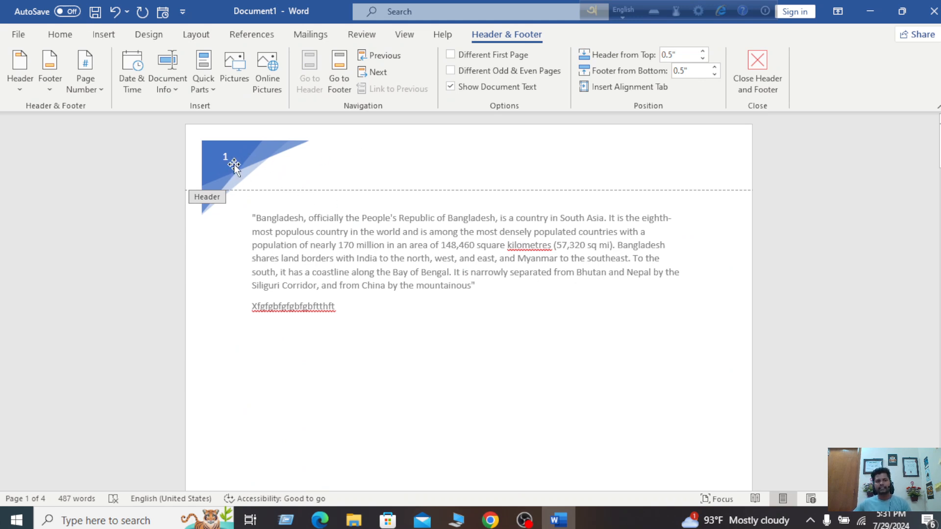
pyautogui.moveTo(938, 142); pyautogui.dragTo(860, 130)
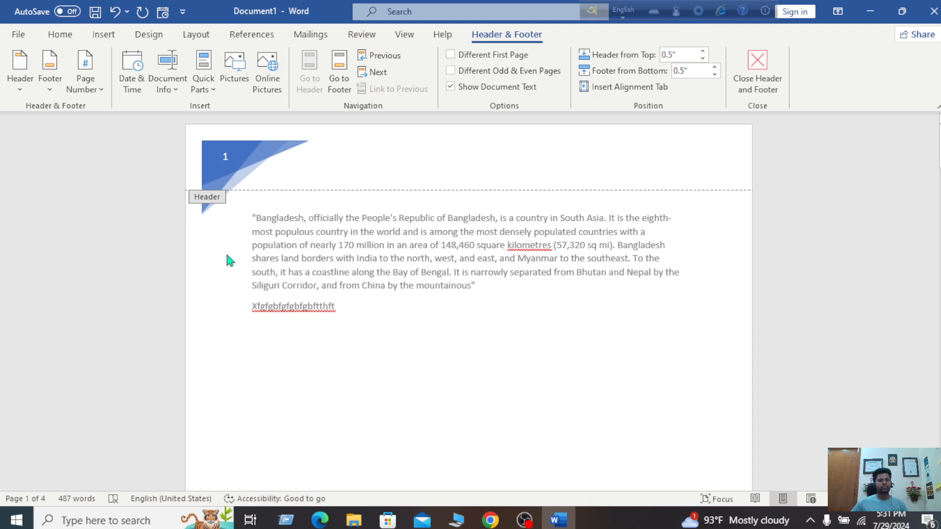
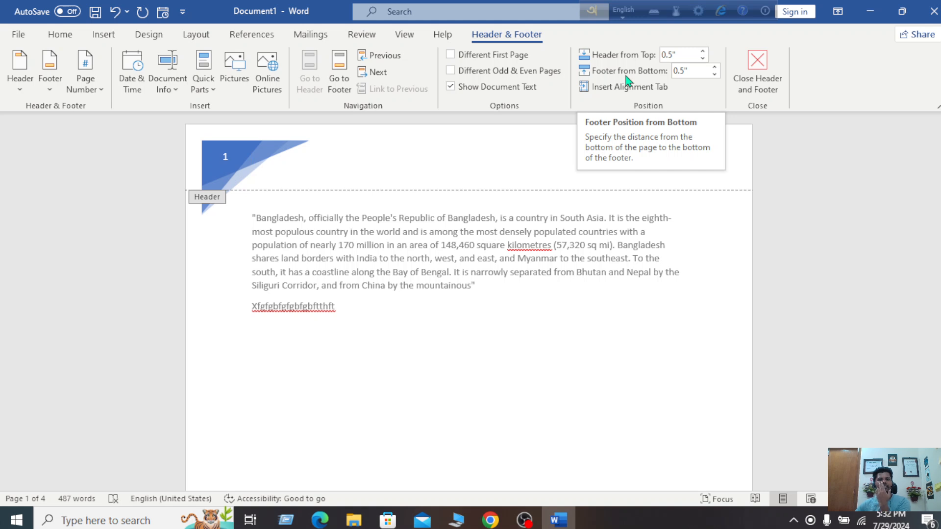
# Return to the top of page 1 and close header and footer editing
pyautogui.scroll(-10, 529, 374)
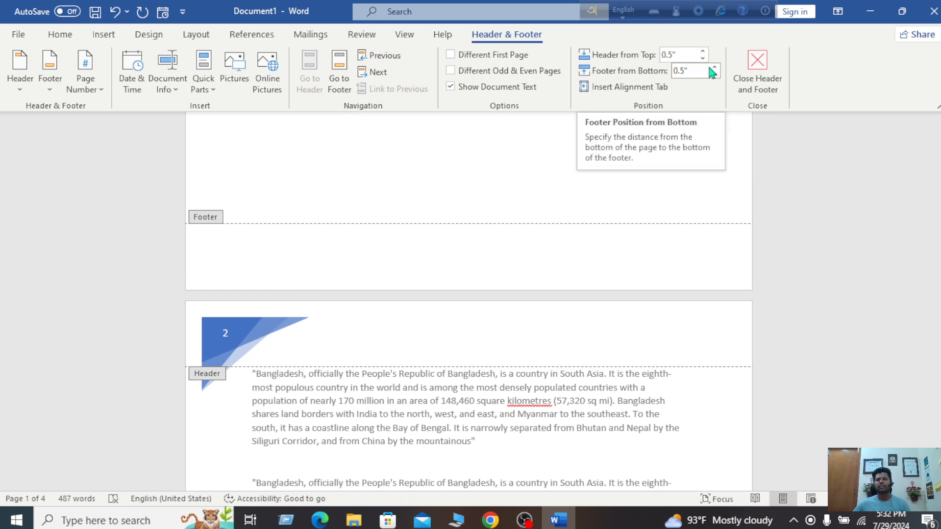
pyautogui.scroll(3, 539, 228)
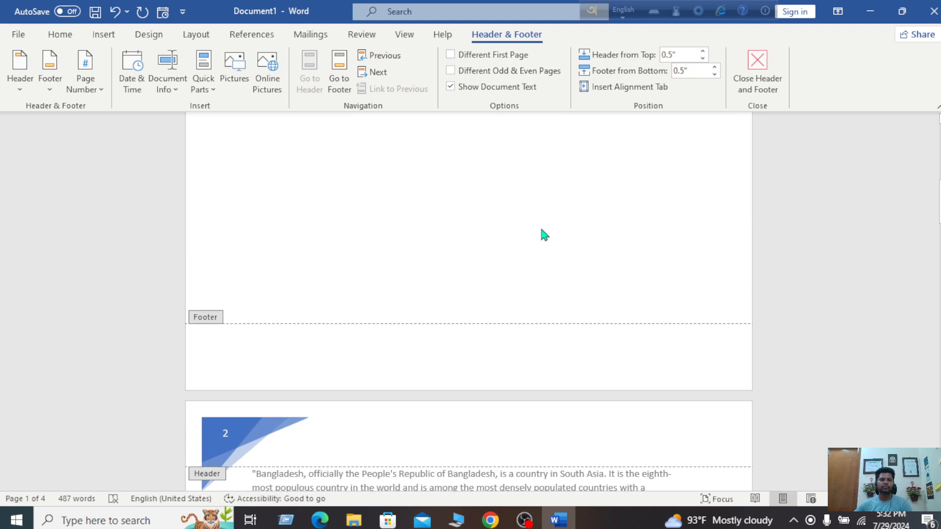
pyautogui.scroll(5, 541, 230)
pyautogui.scroll(5, 544, 235)
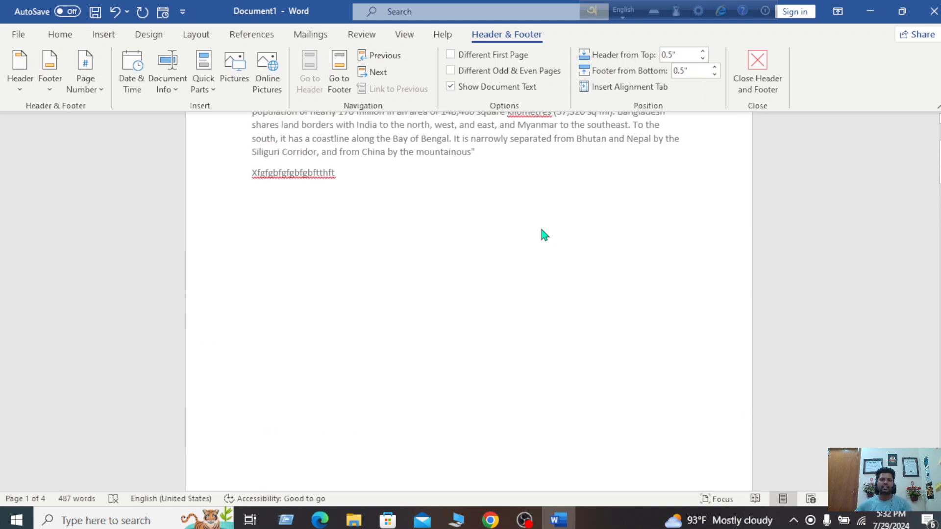
pyautogui.scroll(4, 543, 234)
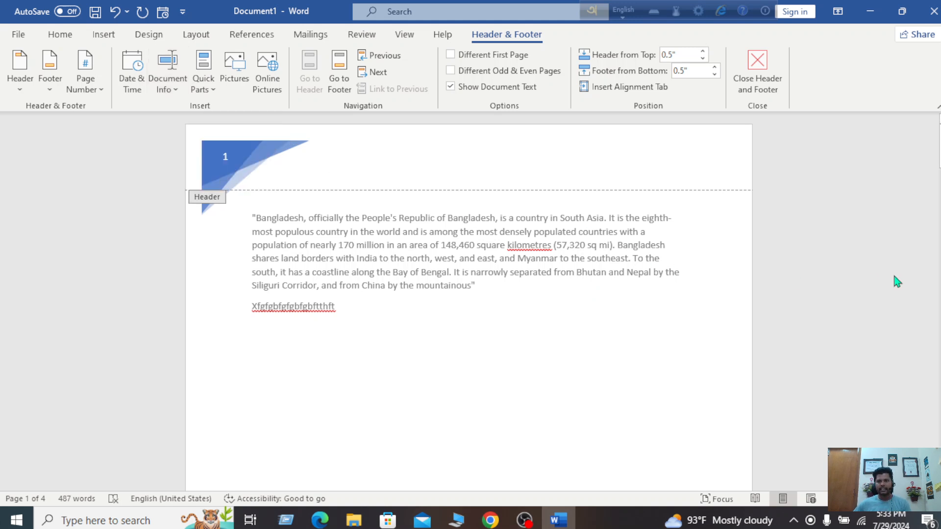
pyautogui.click(757, 72)
# Remove the Facet triangle page-number header using Remove Header
pyautogui.scroll(2, 340, 254)
pyautogui.scroll(-6, 342, 260)
pyautogui.scroll(10, 341, 259)
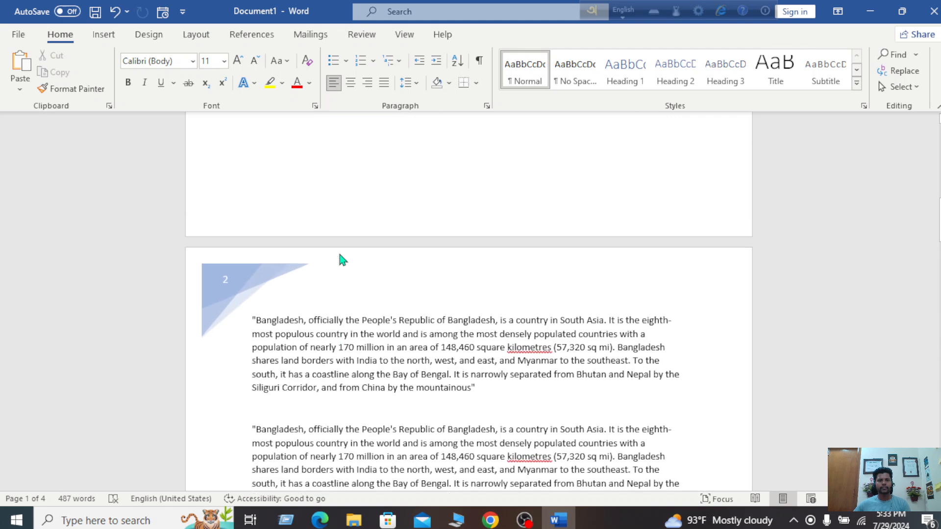
pyautogui.scroll(1, 340, 254)
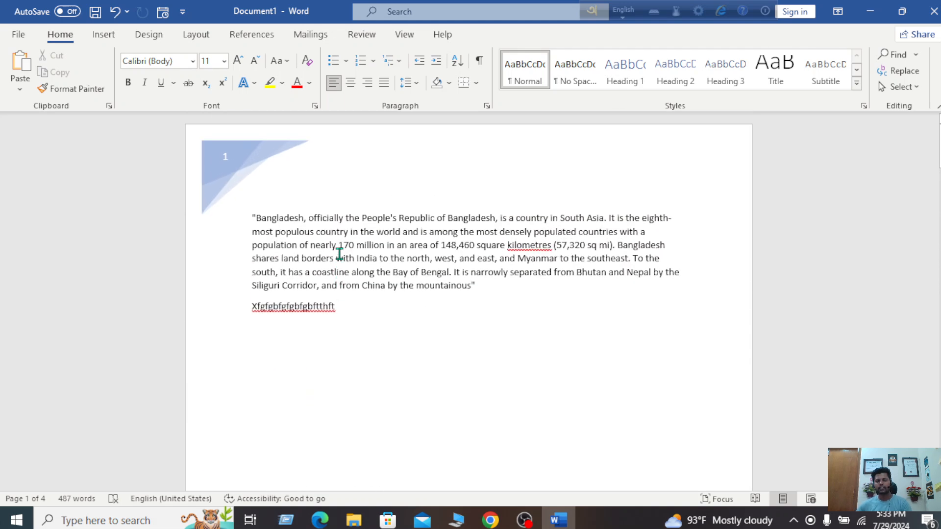
pyautogui.click(102, 34)
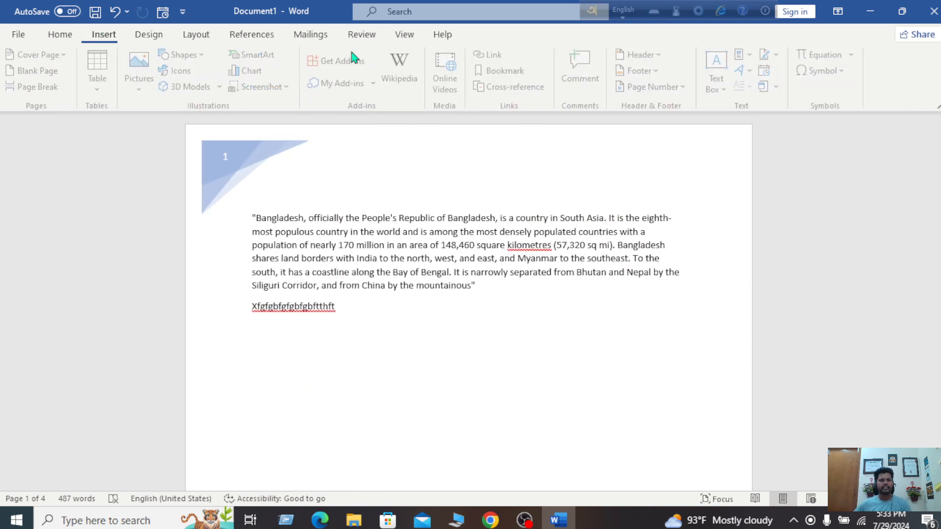
pyautogui.click(659, 56)
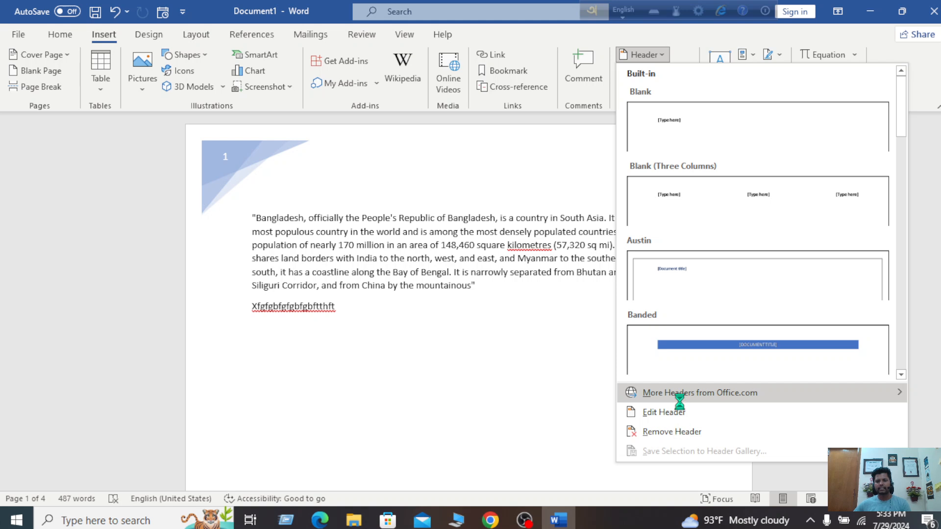
pyautogui.moveTo(682, 391)
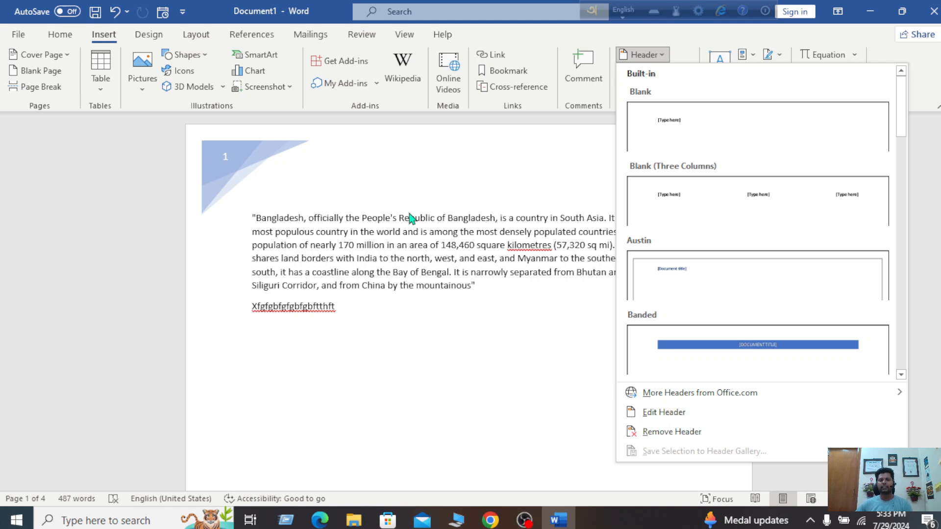
pyautogui.click(686, 433)
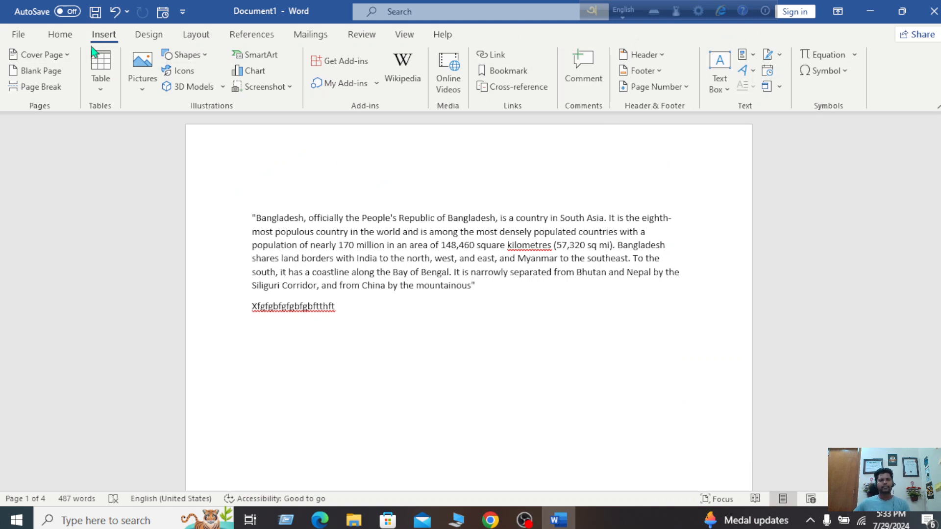
# Dismiss the Chrome notification and apply the bordered Austin footer with 'pg.' page numbers
pyautogui.click(658, 56)
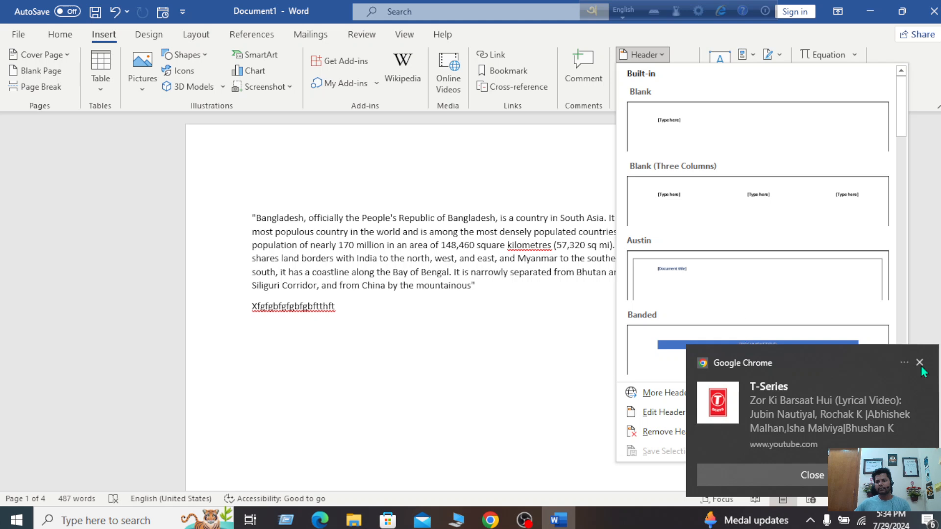
pyautogui.click(920, 366)
pyautogui.click(920, 365)
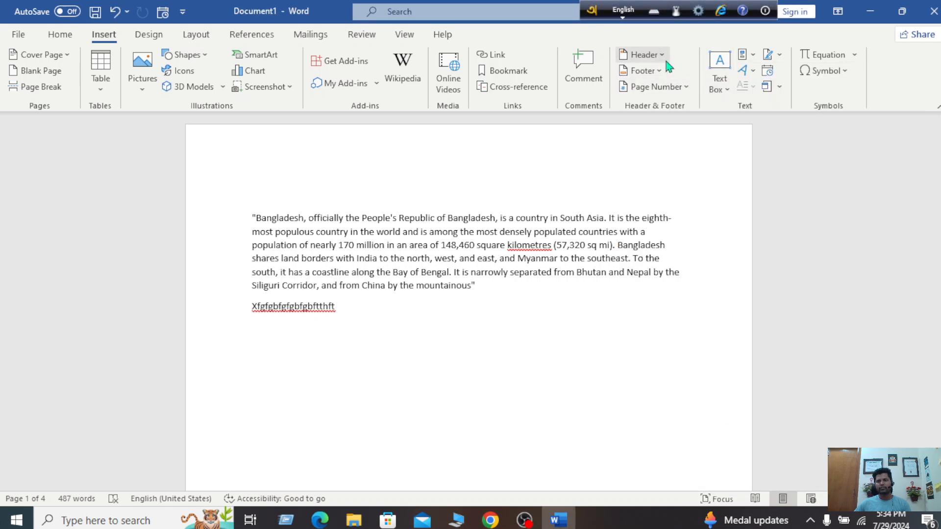
pyautogui.click(660, 69)
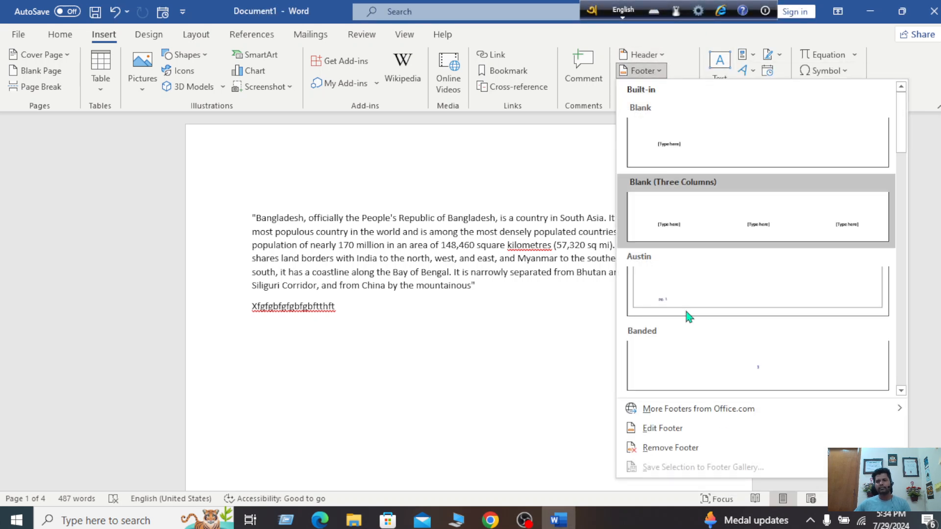
pyautogui.scroll(-3, 725, 236)
pyautogui.scroll(3, 724, 235)
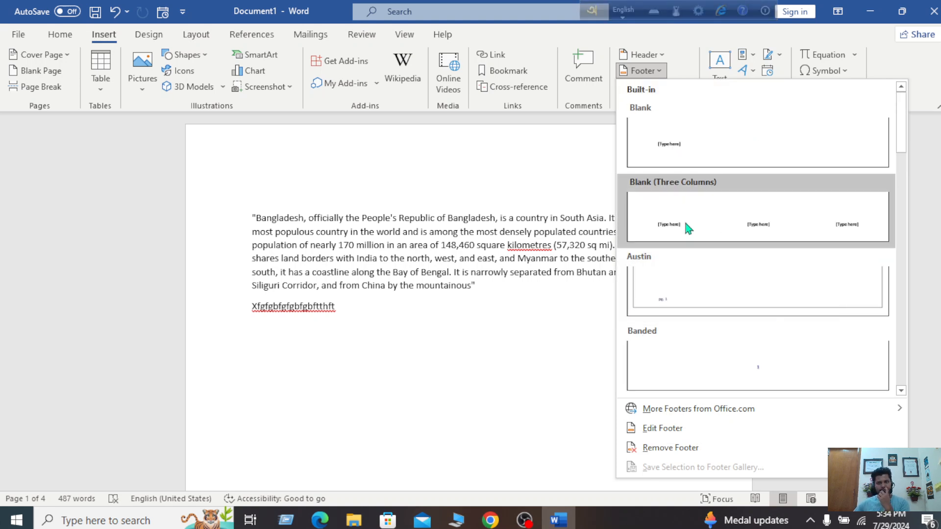
pyautogui.click(692, 298)
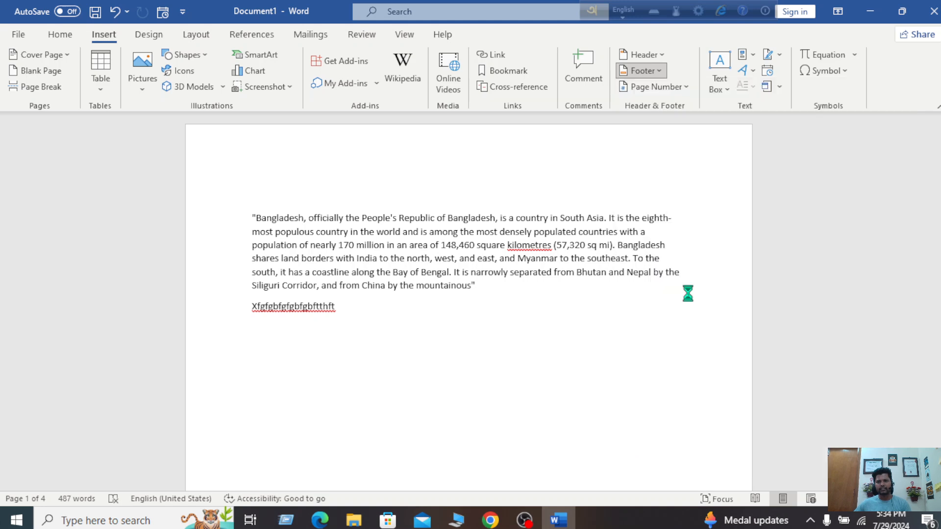
# Leave footer editing and scroll through the pages to check numbering pg. 1 to pg. 4
pyautogui.scroll(10, 459, 305)
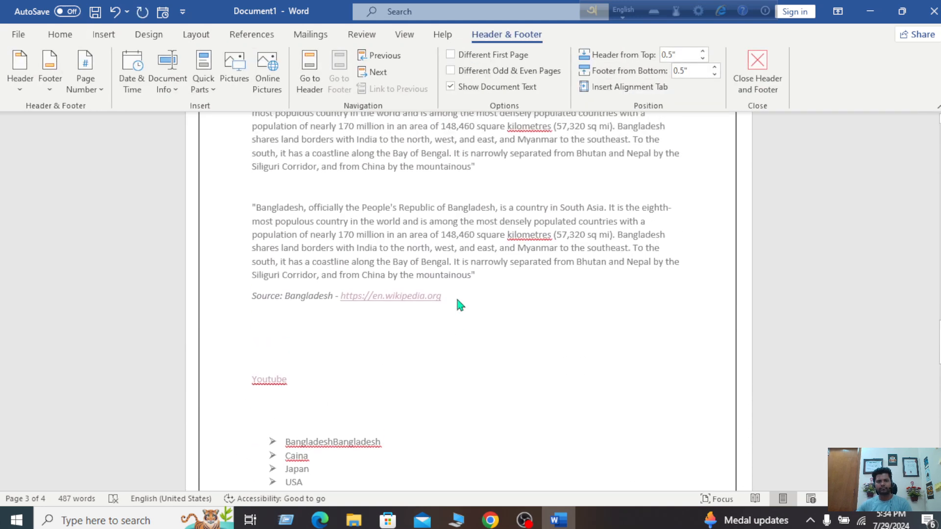
pyautogui.scroll(5, 458, 304)
pyautogui.scroll(-6, 459, 304)
pyautogui.scroll(4, 459, 304)
pyautogui.scroll(10, 458, 304)
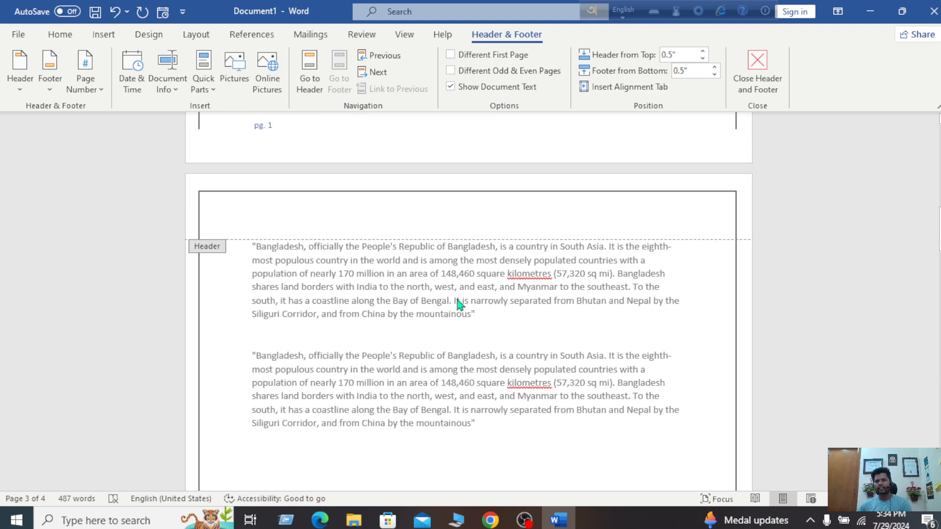
pyautogui.scroll(9, 728, 302)
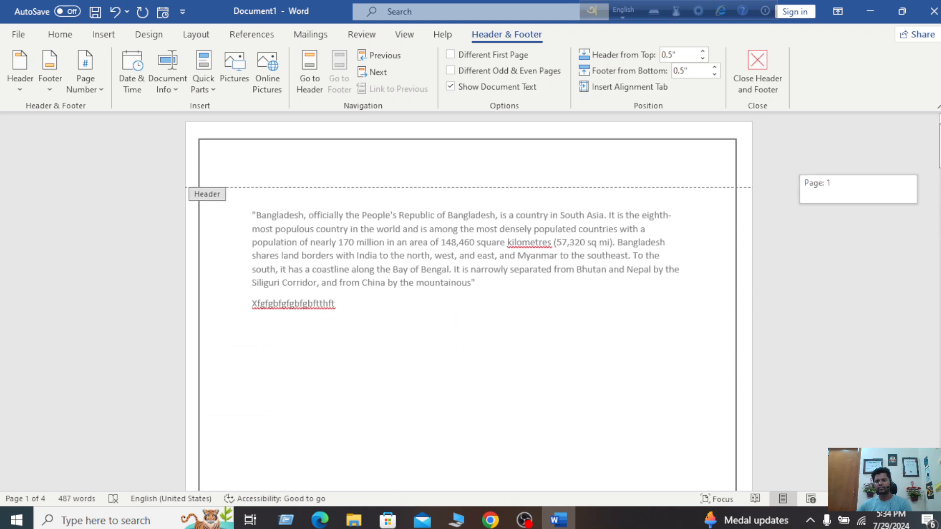
pyautogui.doubleClick(615, 336)
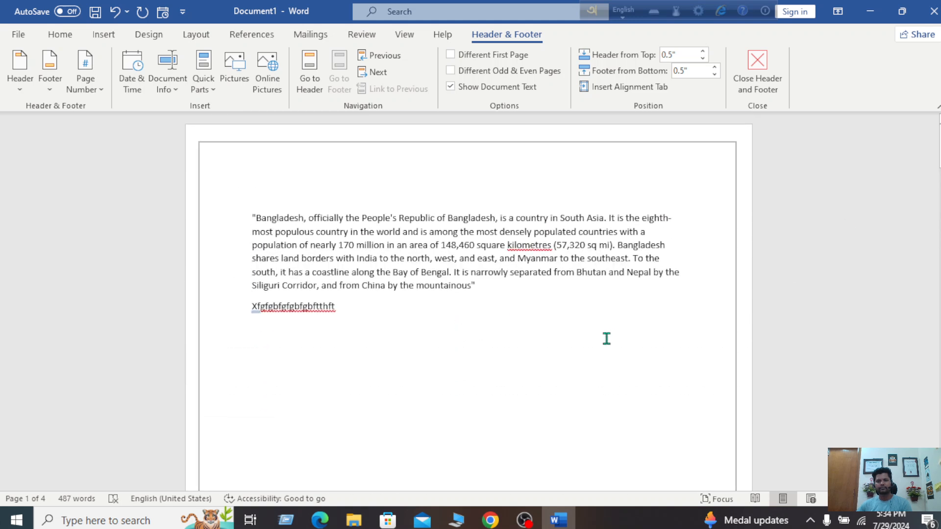
pyautogui.scroll(-8, 607, 337)
pyautogui.scroll(-5, 608, 337)
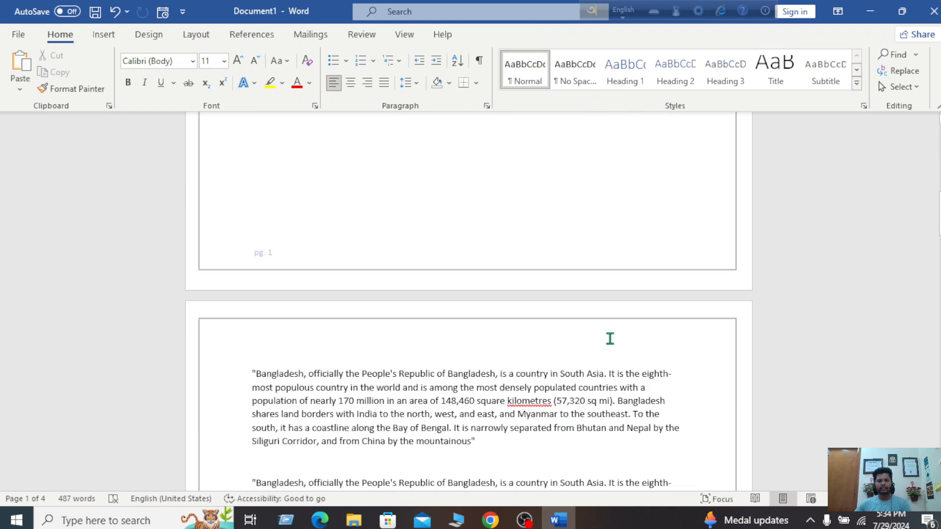
pyautogui.scroll(-12, 297, 226)
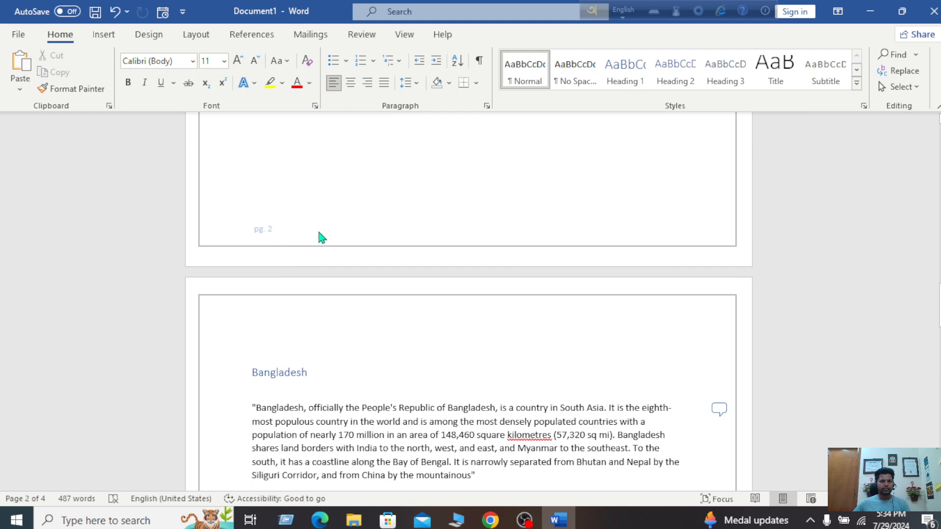
pyautogui.scroll(-12, 321, 239)
pyautogui.scroll(-10, 323, 241)
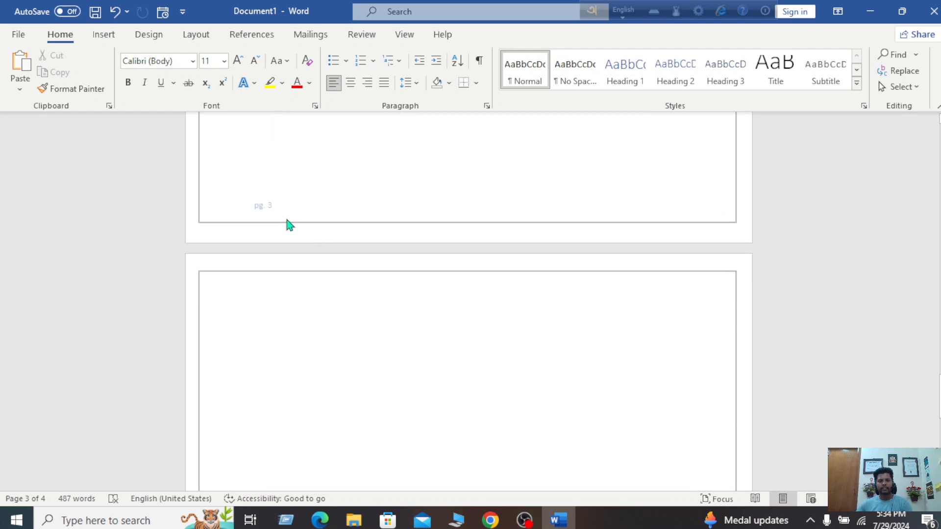
pyautogui.scroll(-3, 327, 310)
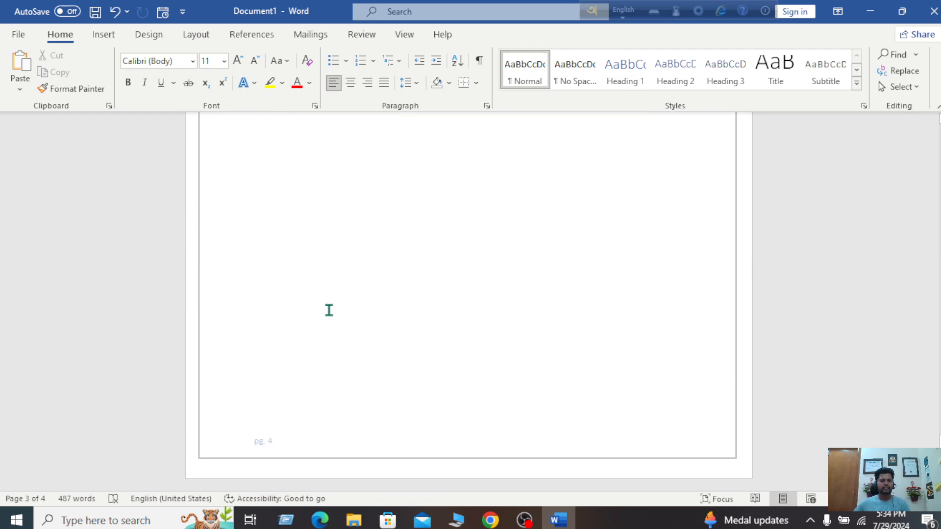
pyautogui.scroll(15, 549, 189)
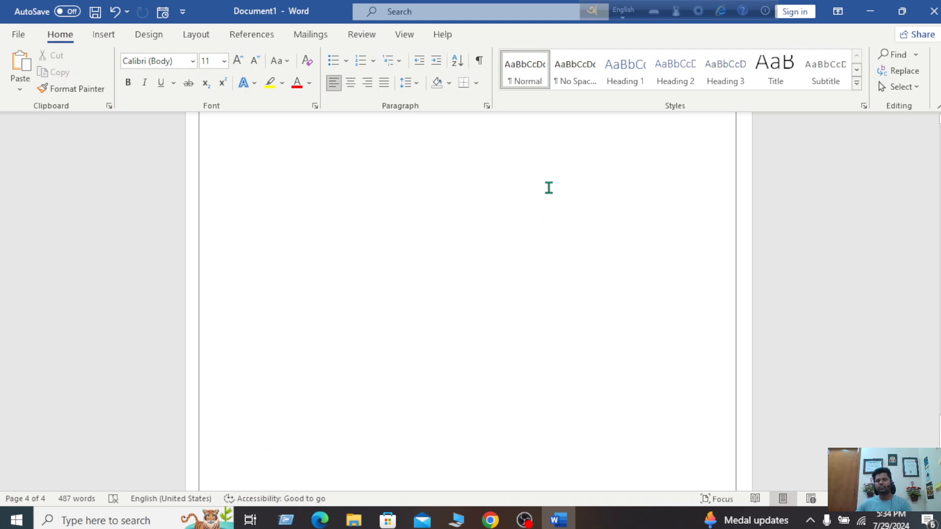
pyautogui.scroll(2, 549, 190)
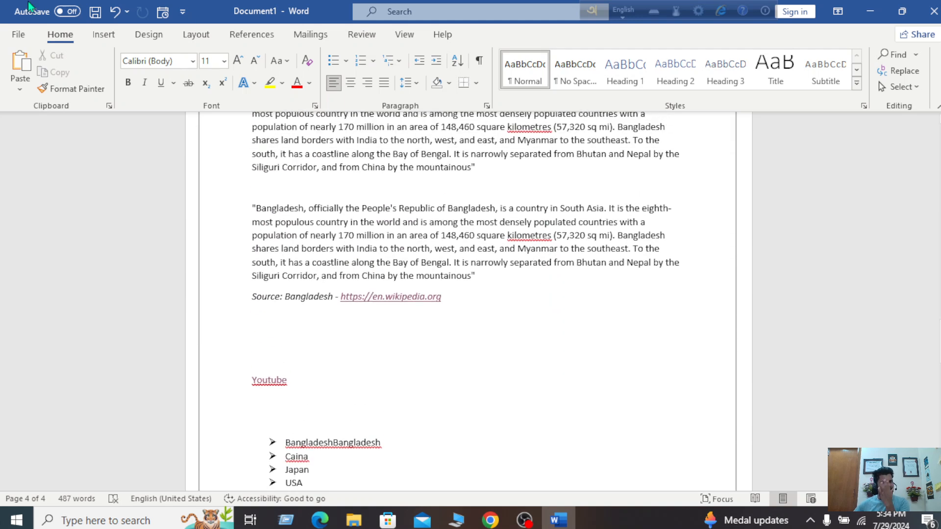
# Remove the Austin footer and its page border using Remove Footer
pyautogui.click(105, 35)
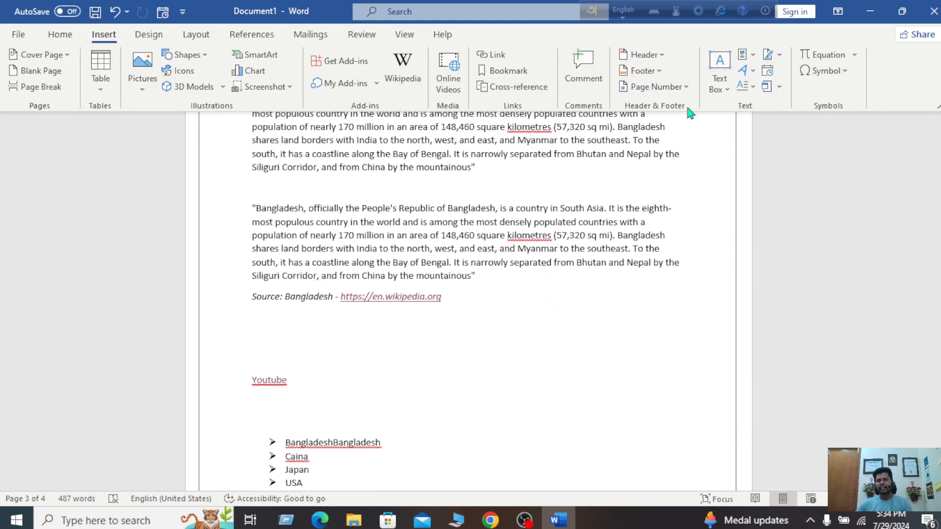
pyautogui.click(657, 71)
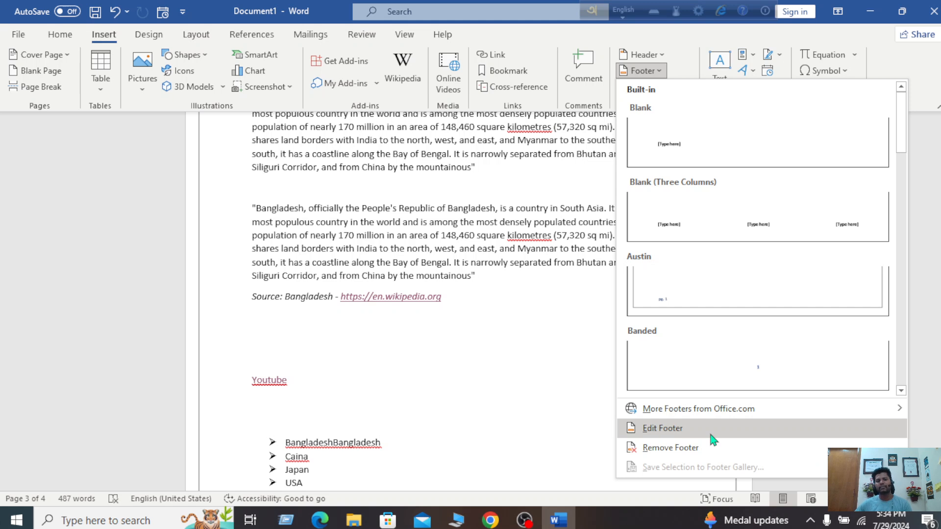
pyautogui.moveTo(773, 409)
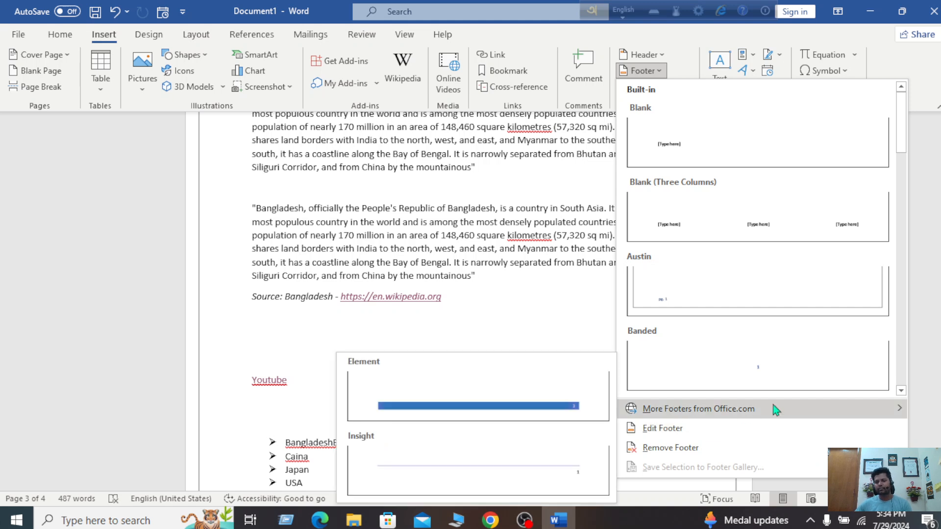
pyautogui.click(708, 449)
pyautogui.scroll(-5, 585, 417)
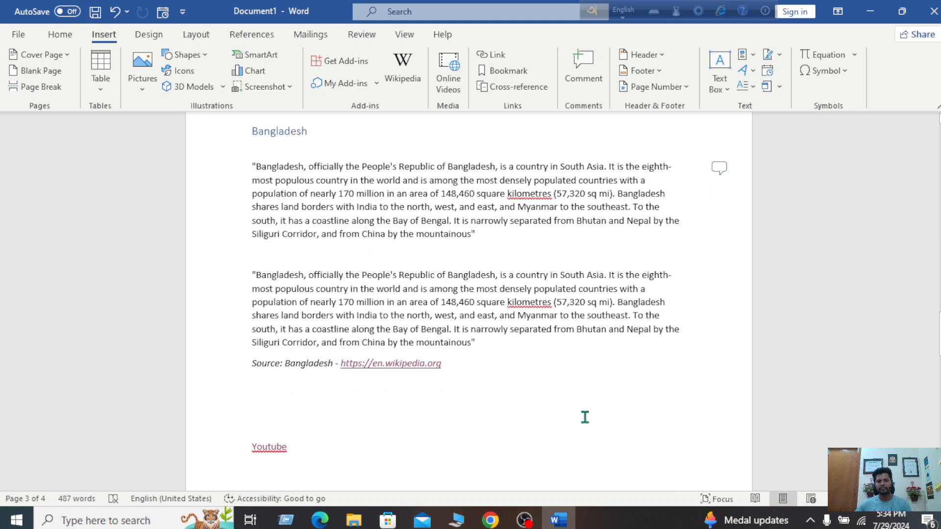
pyautogui.scroll(3, 585, 417)
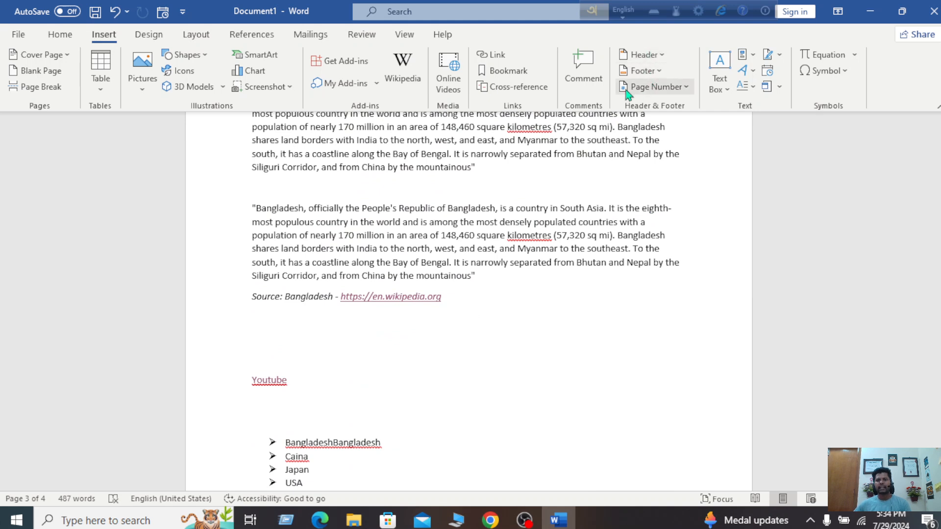
# Preview the Page Number galleries for Top of Page and Page Margins, ending on Top of Page
pyautogui.click(686, 88)
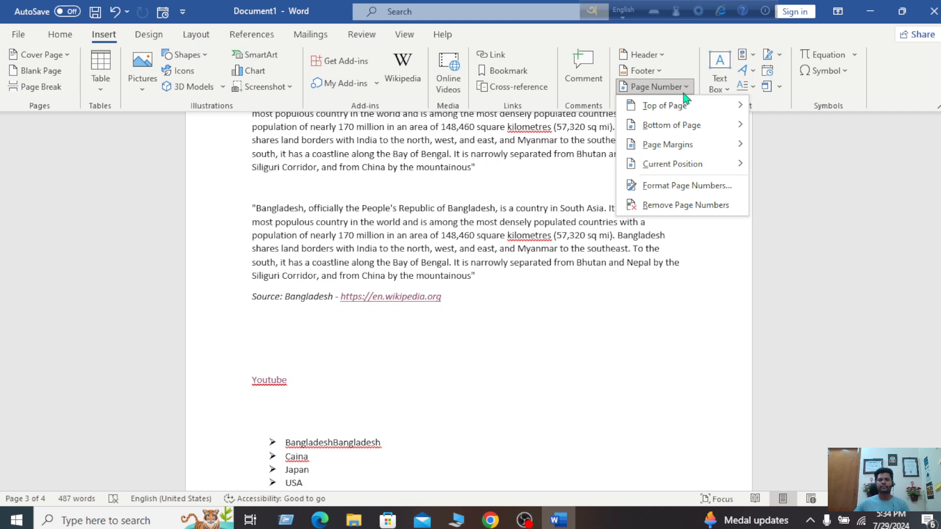
pyautogui.moveTo(651, 116)
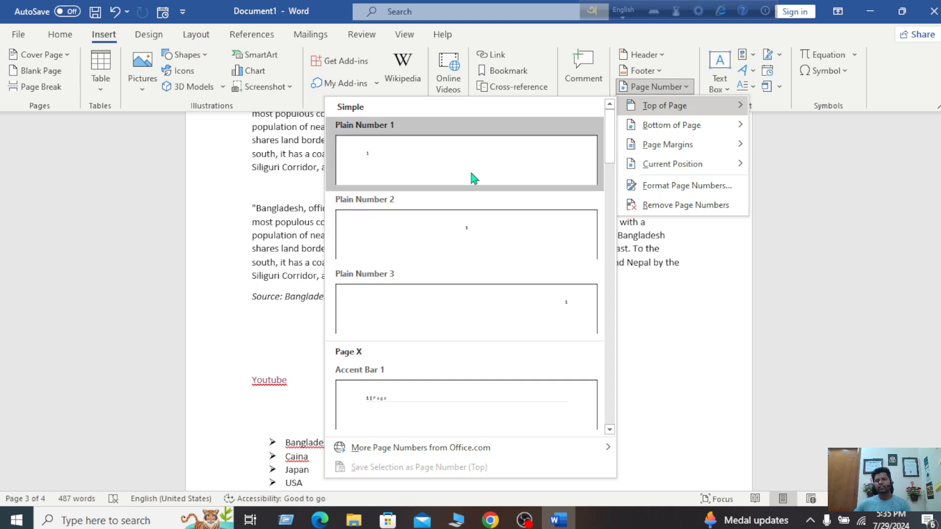
pyautogui.moveTo(672, 143)
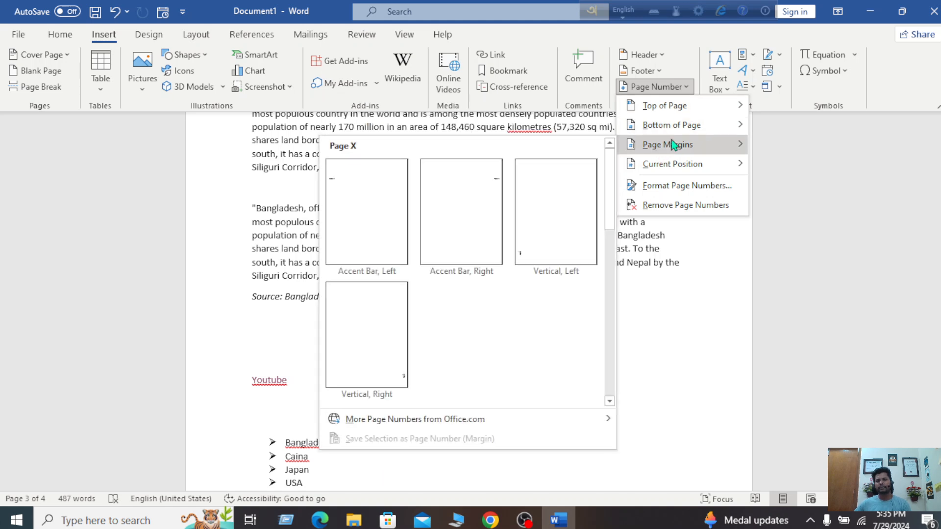
pyautogui.moveTo(680, 108)
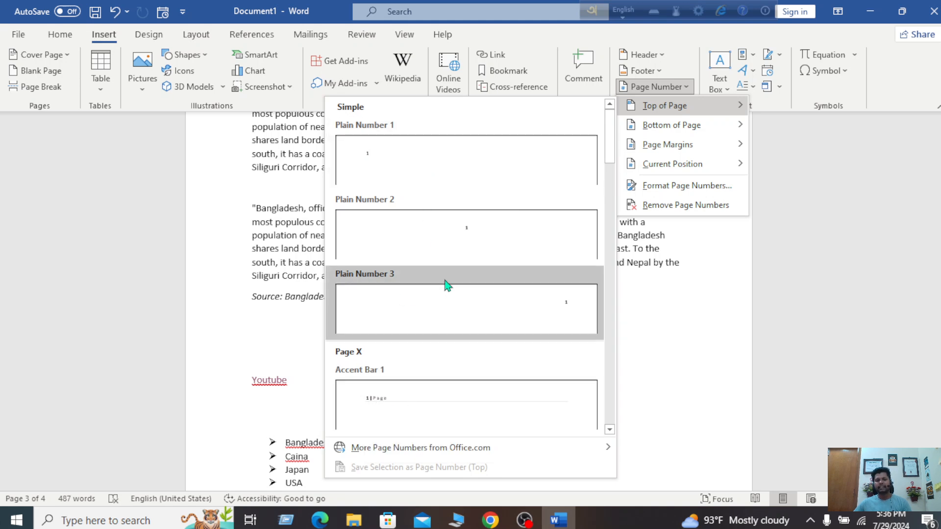
# Scroll the Top of Page styles, then preview the Bottom of Page, Page Margins and Current Position galleries
pyautogui.scroll(-5, 446, 284)
pyautogui.scroll(-5, 446, 285)
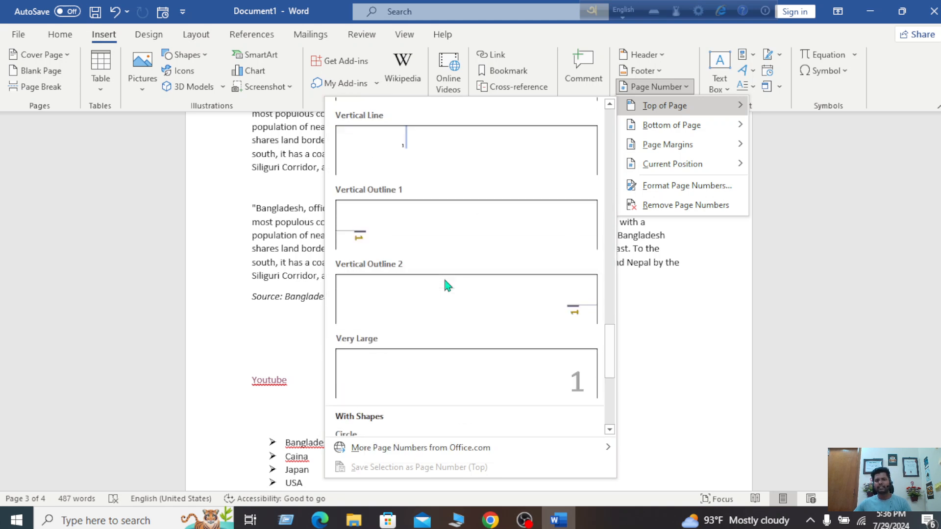
pyautogui.scroll(8, 447, 285)
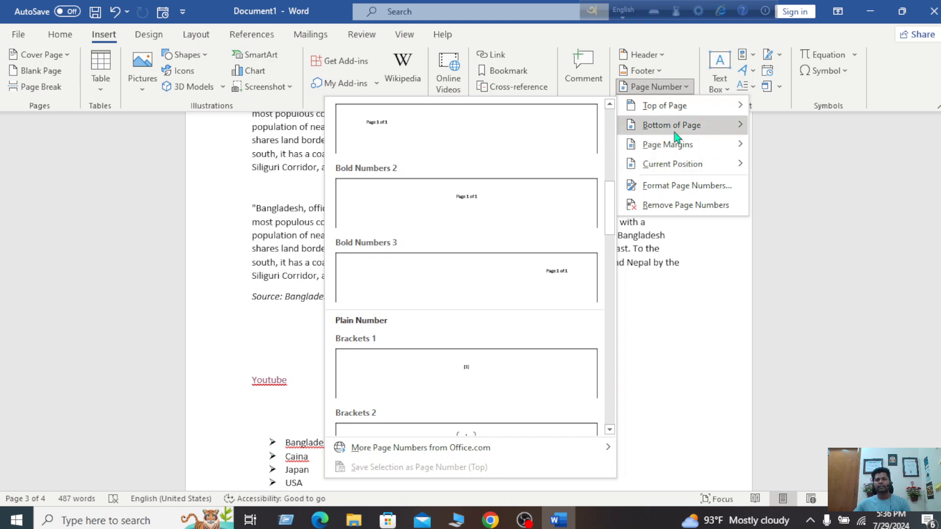
pyautogui.moveTo(677, 138)
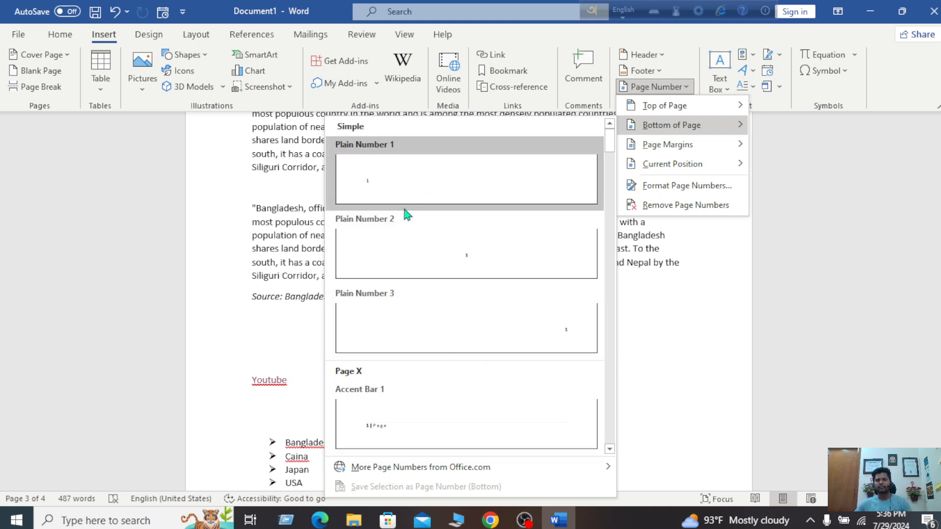
pyautogui.moveTo(730, 146)
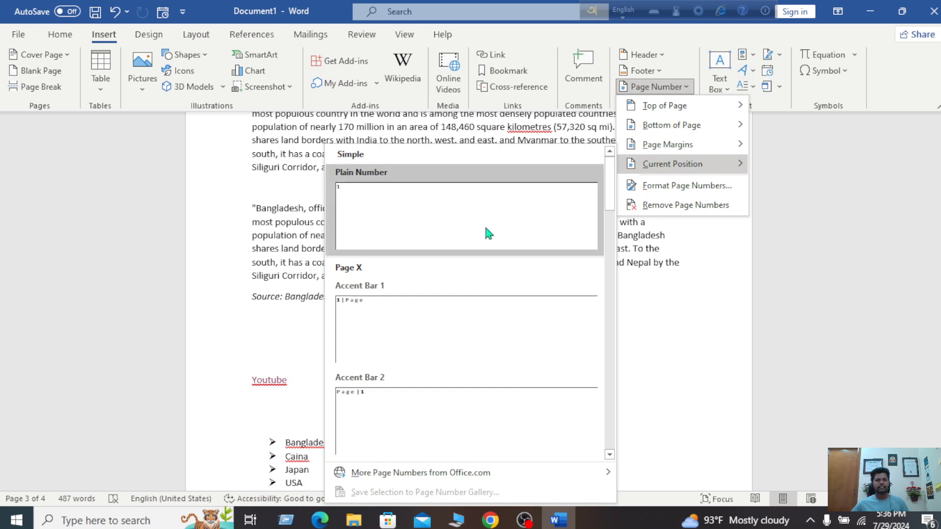
pyautogui.scroll(-3, 462, 304)
pyautogui.scroll(-3, 466, 314)
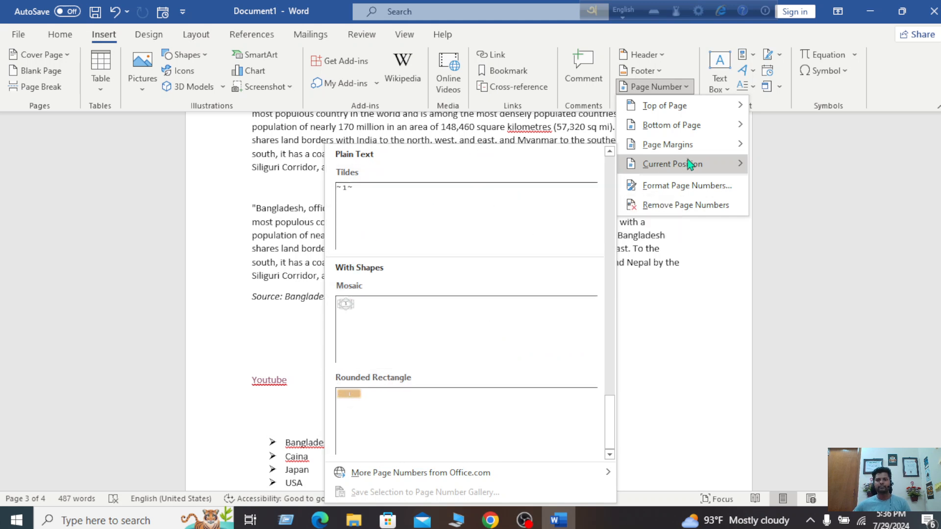
# Dismiss the page-number menu and insert the Facet header showing page number 1
pyautogui.moveTo(652, 106)
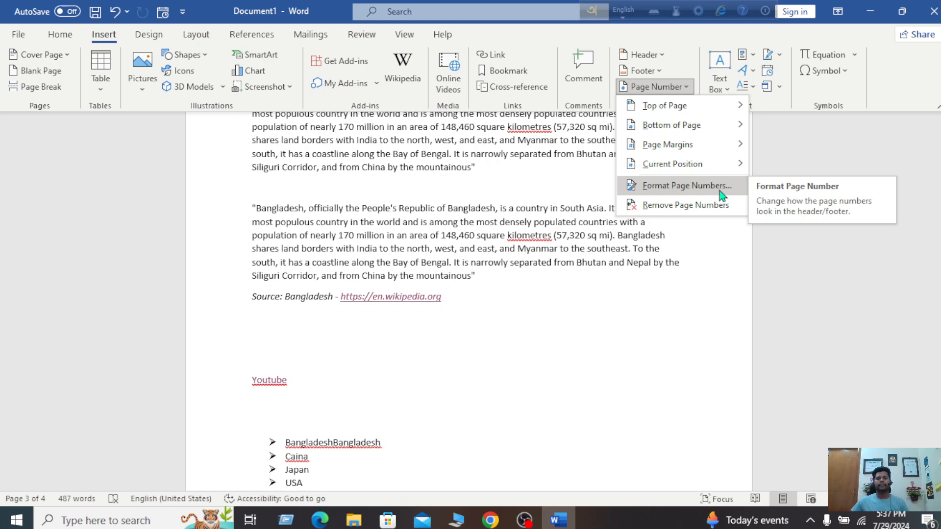
pyautogui.scroll(10, 626, 319)
pyautogui.scroll(10, 603, 316)
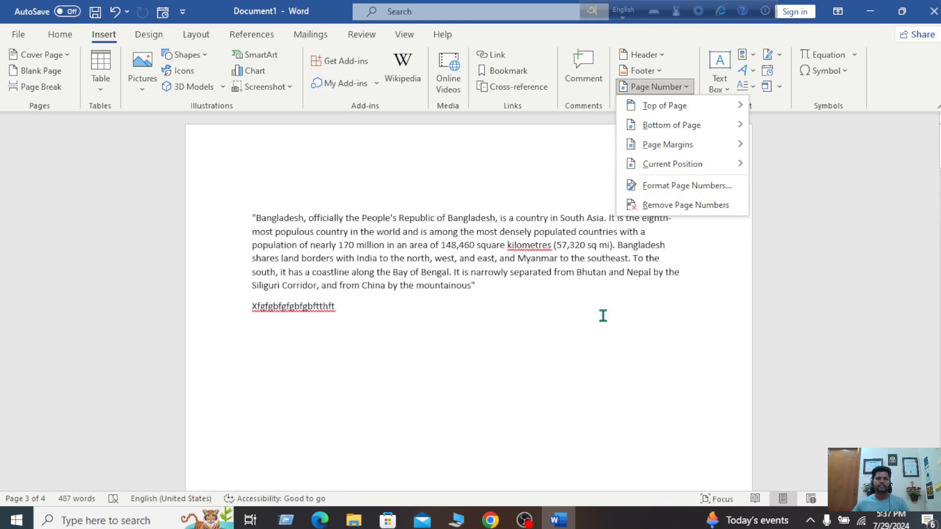
pyautogui.click(398, 201)
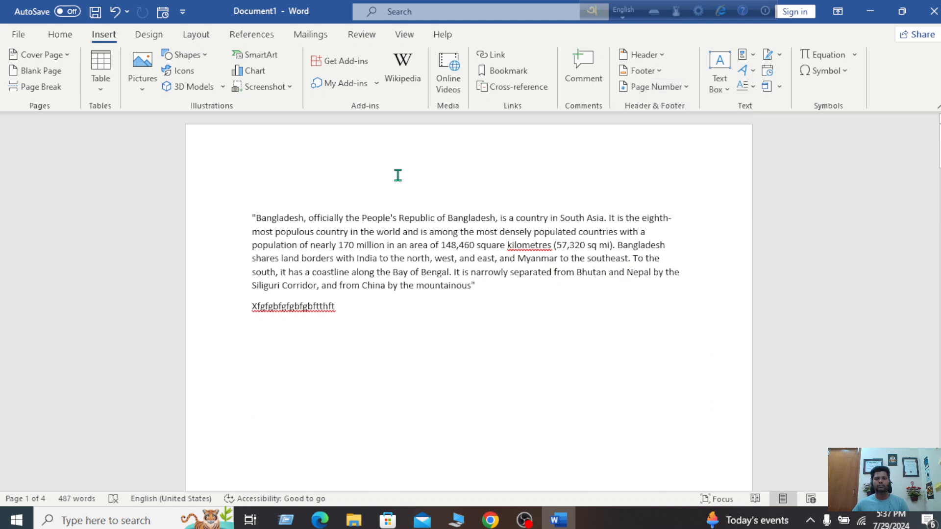
pyautogui.click(664, 53)
pyautogui.scroll(-6, 716, 274)
pyautogui.scroll(8, 714, 273)
pyautogui.click(658, 269)
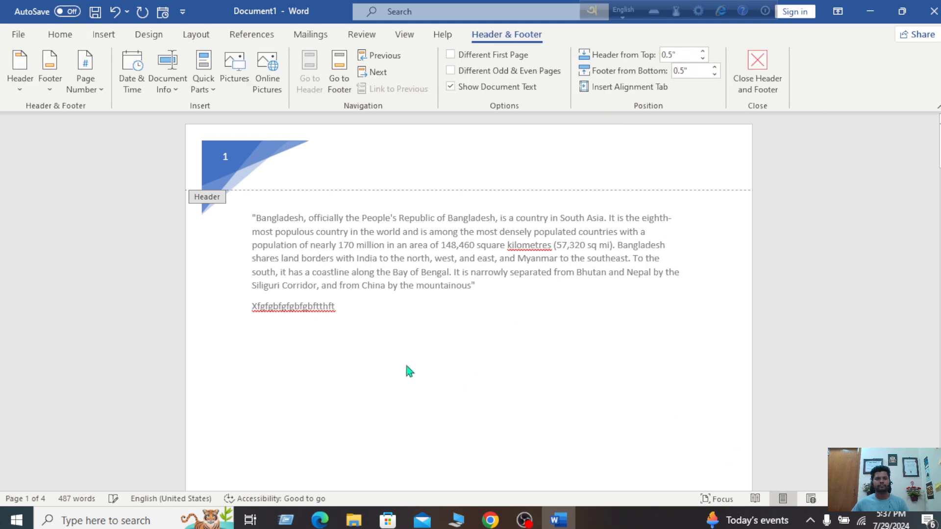
pyautogui.doubleClick(495, 324)
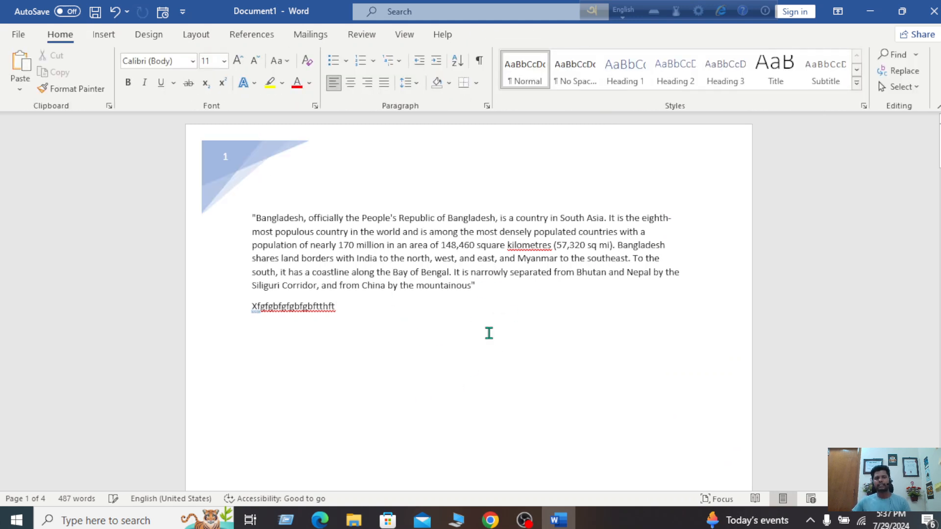
# Format page numbers as 1, 2, 3 starting at 0, so page 1 shows 0
pyautogui.click(104, 35)
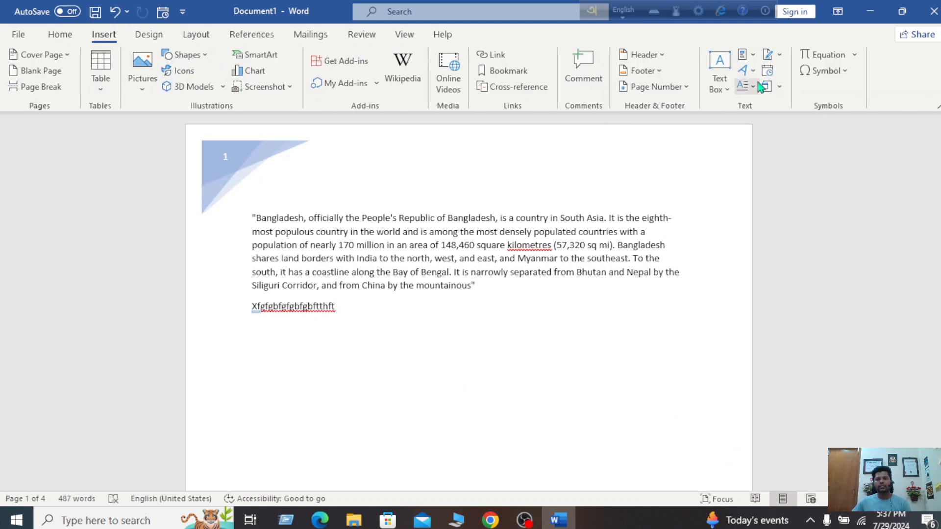
pyautogui.click(677, 88)
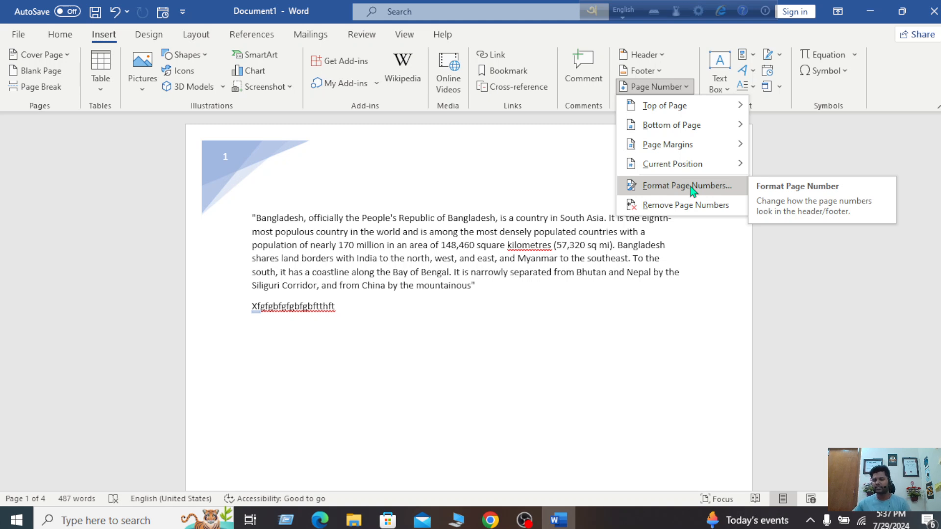
pyautogui.click(686, 186)
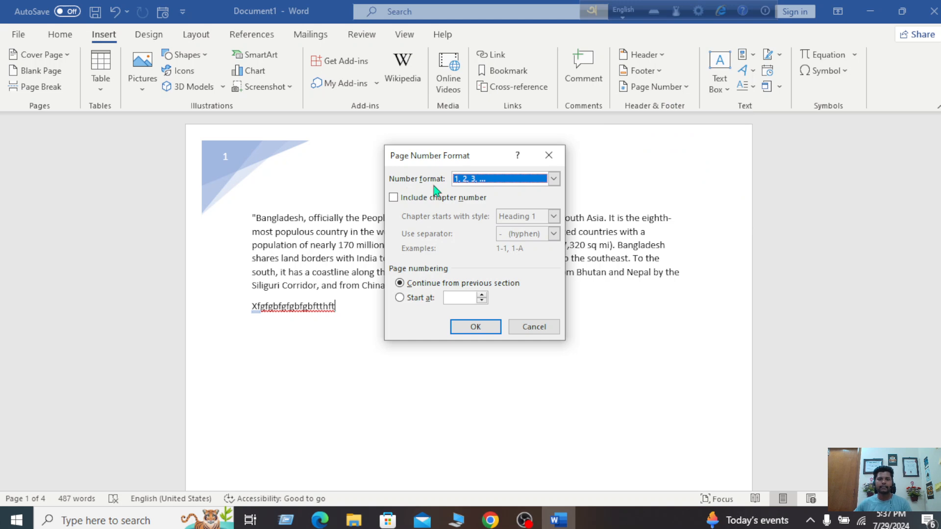
pyautogui.click(554, 178)
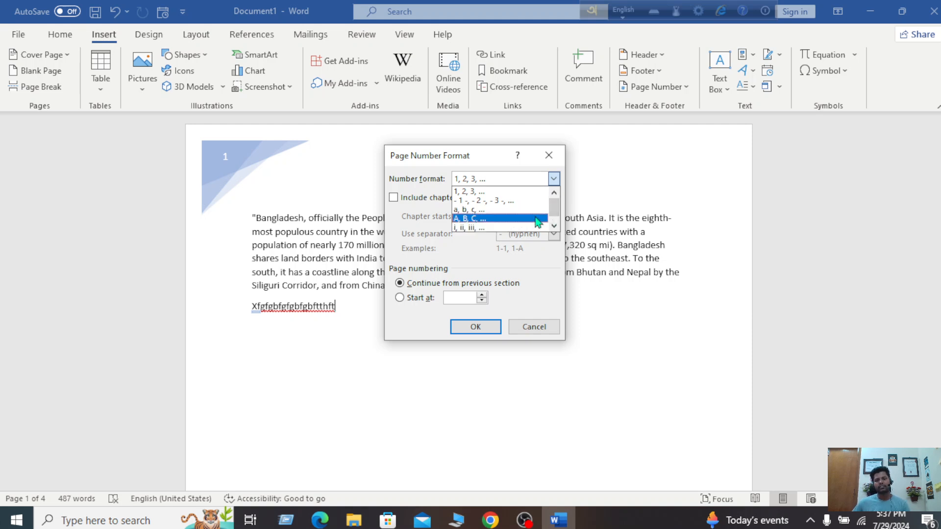
pyautogui.click(555, 226)
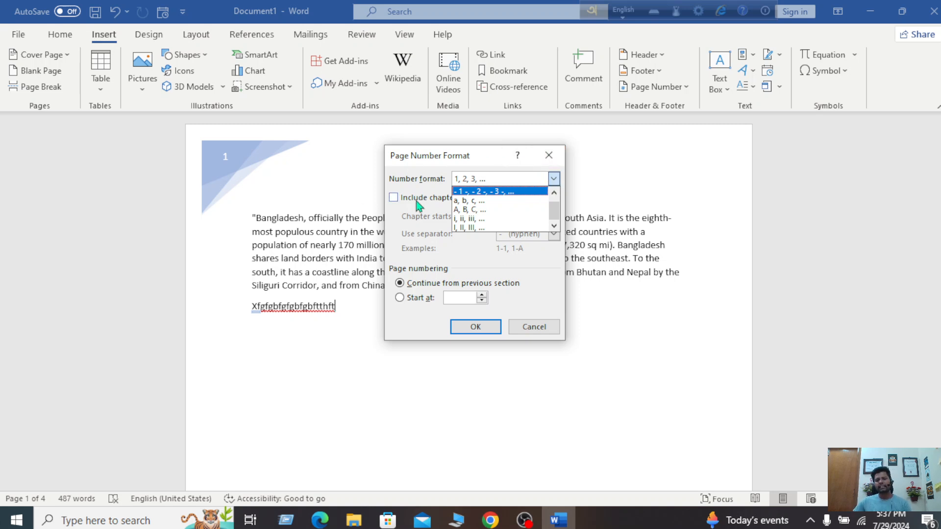
pyautogui.click(500, 165)
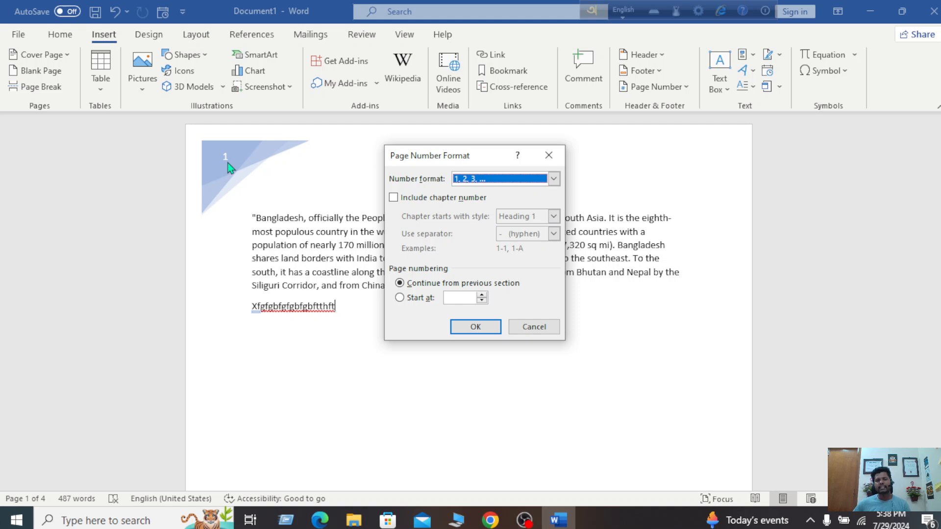
pyautogui.click(482, 296)
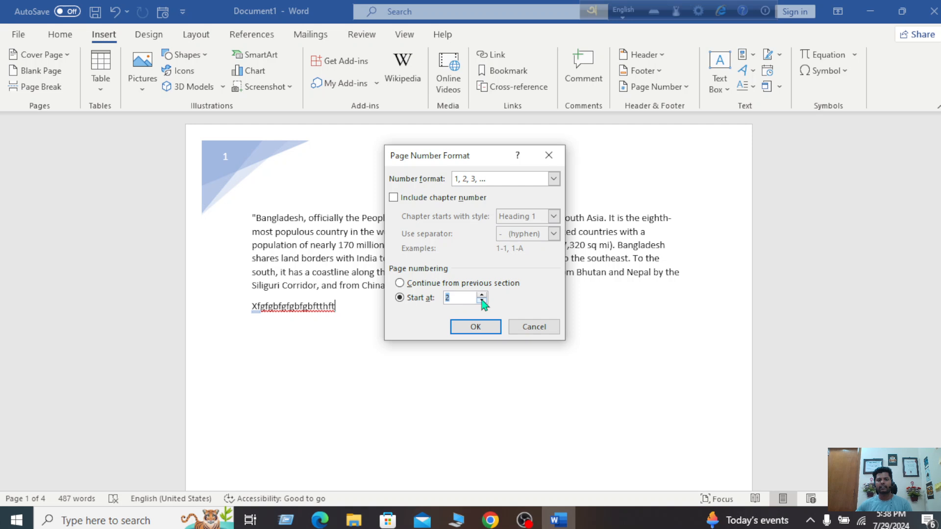
pyautogui.click(480, 328)
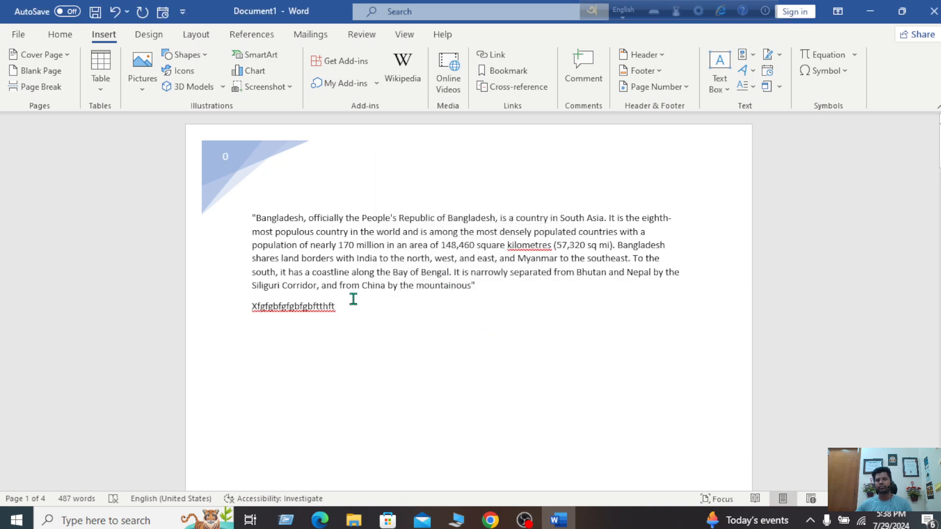
# Restart the page numbering at 10 so the four headers read 10 to 13
pyautogui.scroll(-10, 354, 299)
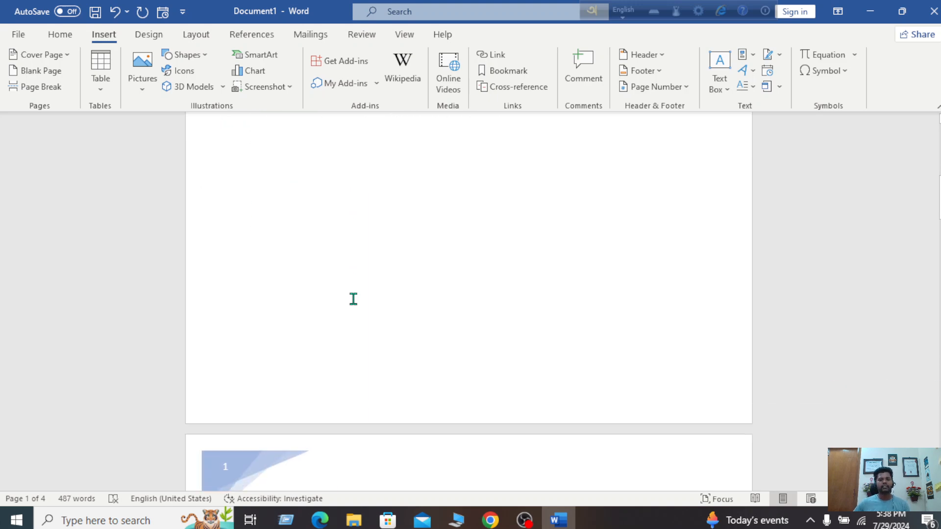
pyautogui.scroll(-12, 354, 299)
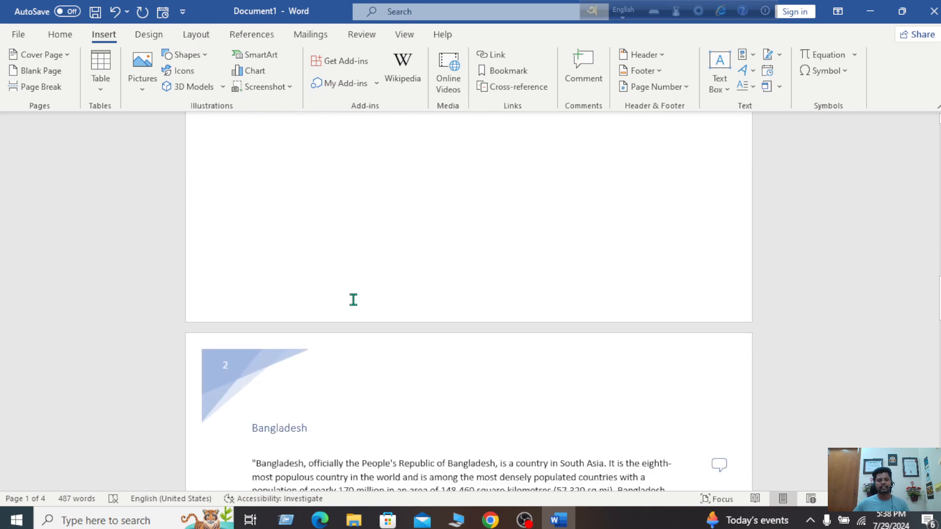
pyautogui.scroll(-10, 354, 299)
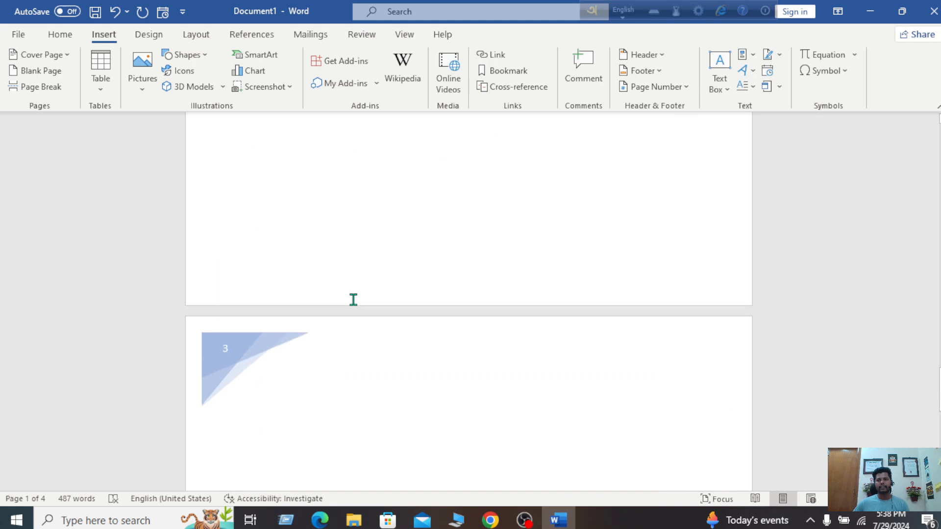
pyautogui.moveTo(939, 382); pyautogui.dragTo(939, 117)
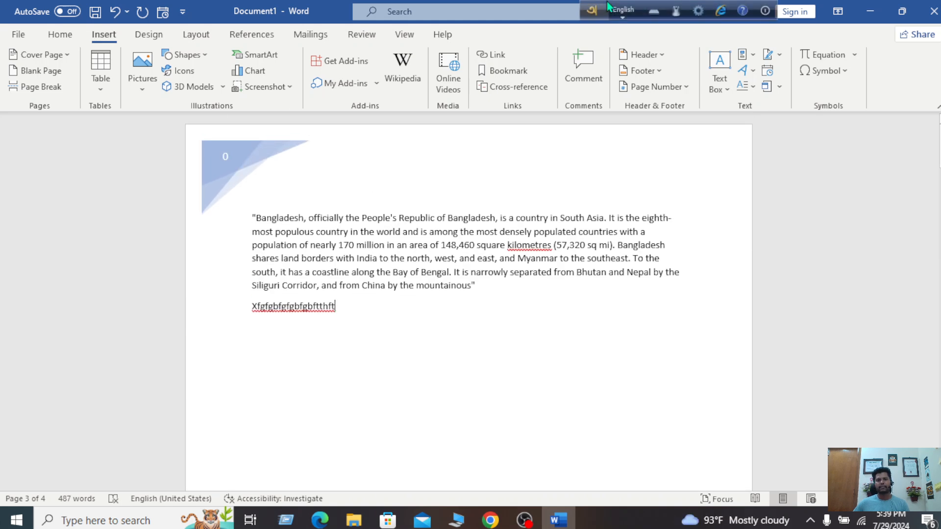
pyautogui.click(656, 86)
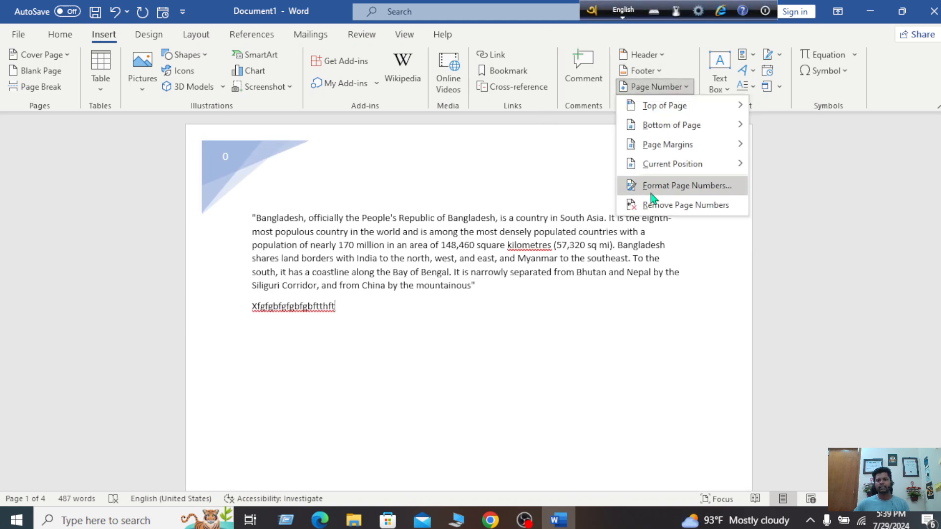
pyautogui.click(652, 188)
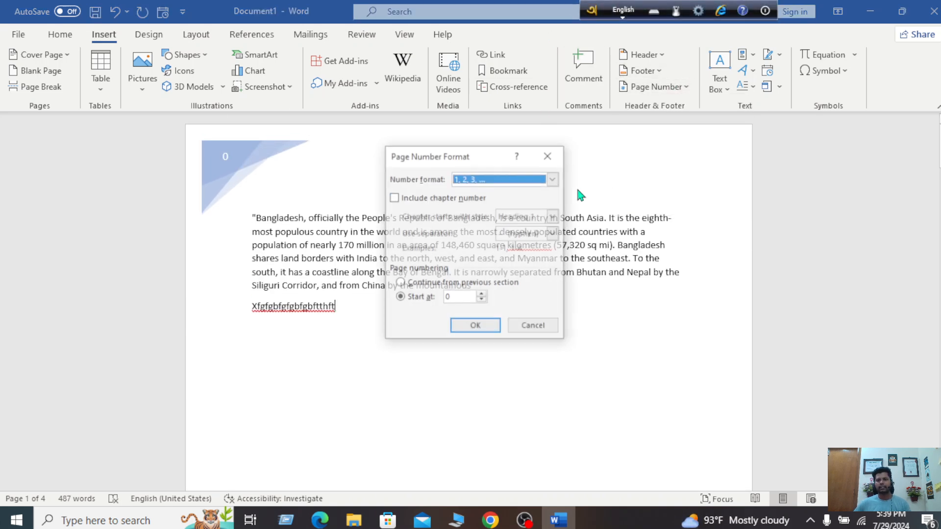
pyautogui.click(482, 295)
pyautogui.click(483, 294)
pyautogui.click(482, 295)
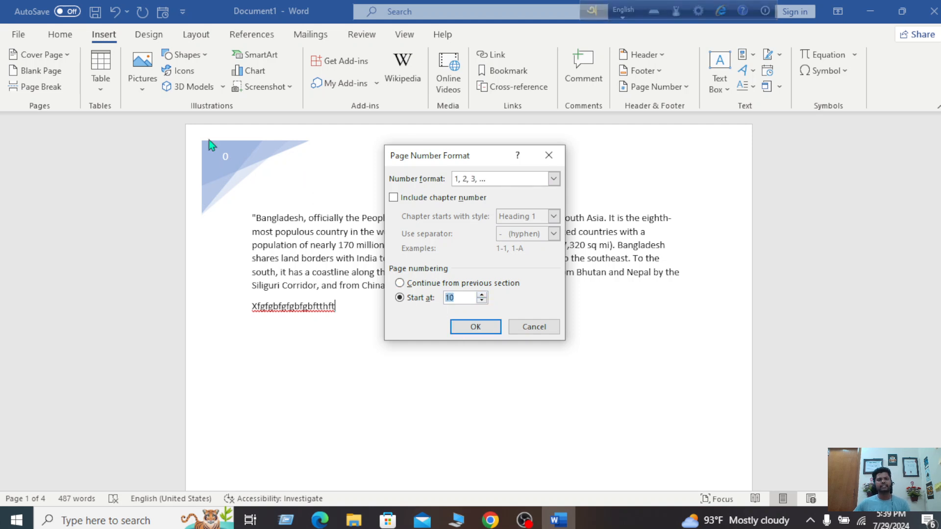
pyautogui.click(478, 327)
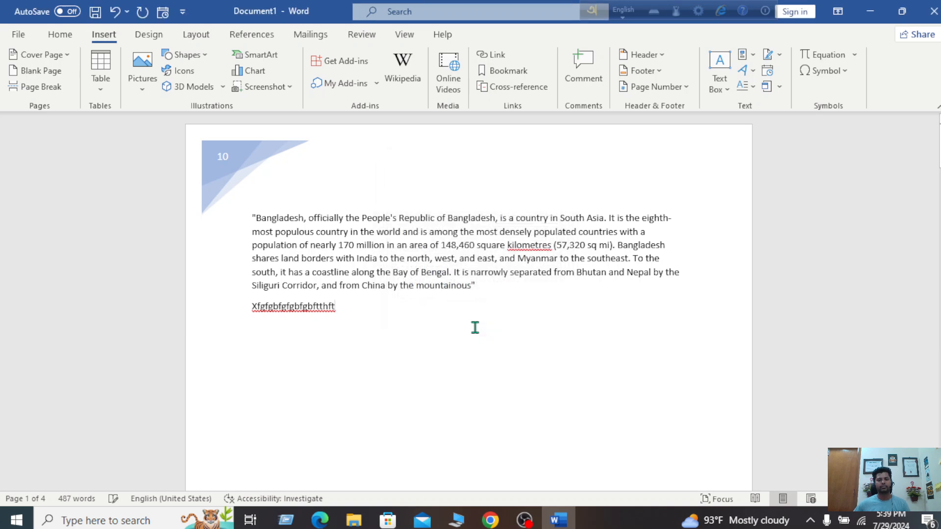
# Scroll through the pages to verify headers 10, 11, 12 and 13, then reopen Page Number
pyautogui.scroll(-3, 495, 182)
pyautogui.scroll(3, 493, 181)
pyautogui.scroll(-3, 493, 183)
pyautogui.scroll(3, 493, 185)
pyautogui.scroll(-15, 273, 319)
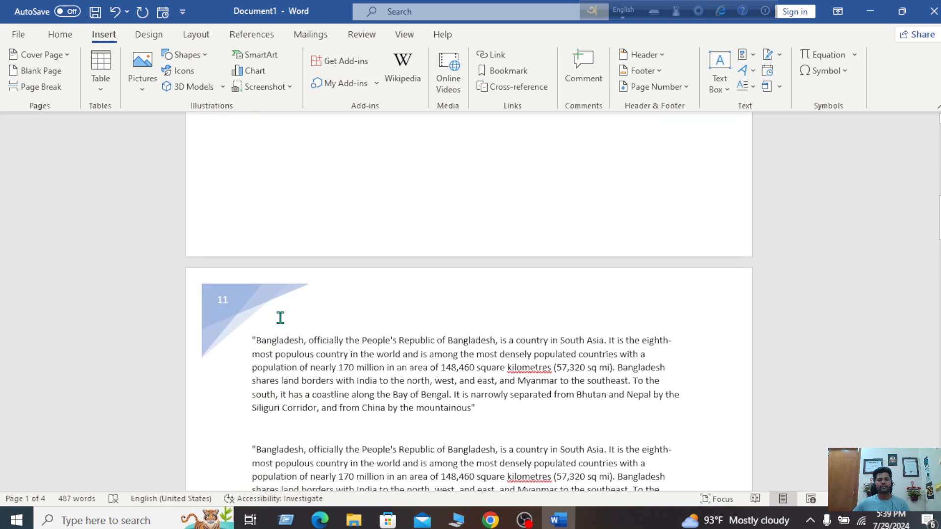
pyautogui.scroll(5, 264, 285)
pyautogui.scroll(-5, 262, 287)
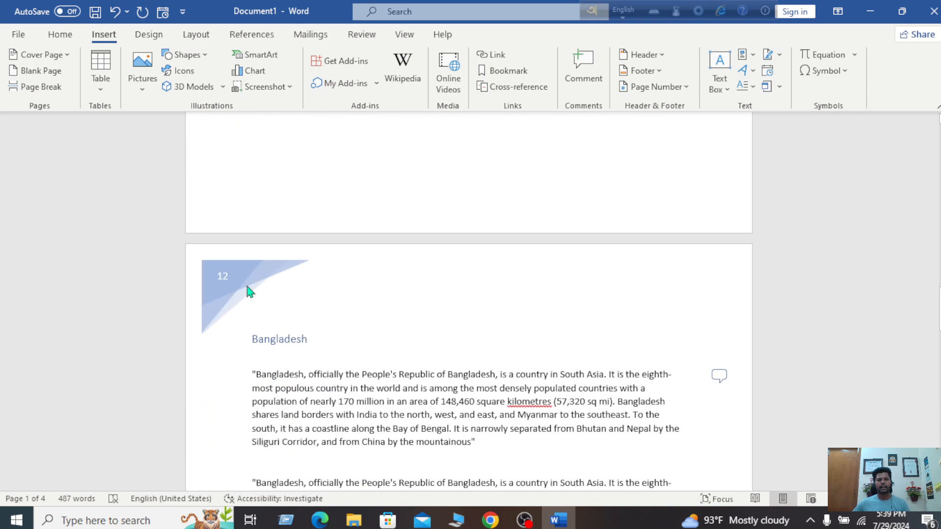
pyautogui.scroll(-10, 325, 322)
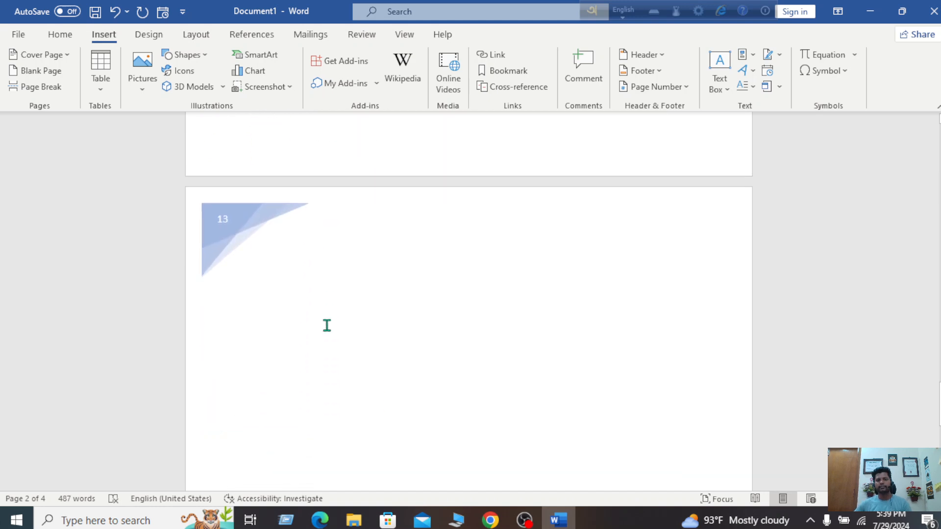
pyautogui.scroll(1, 327, 319)
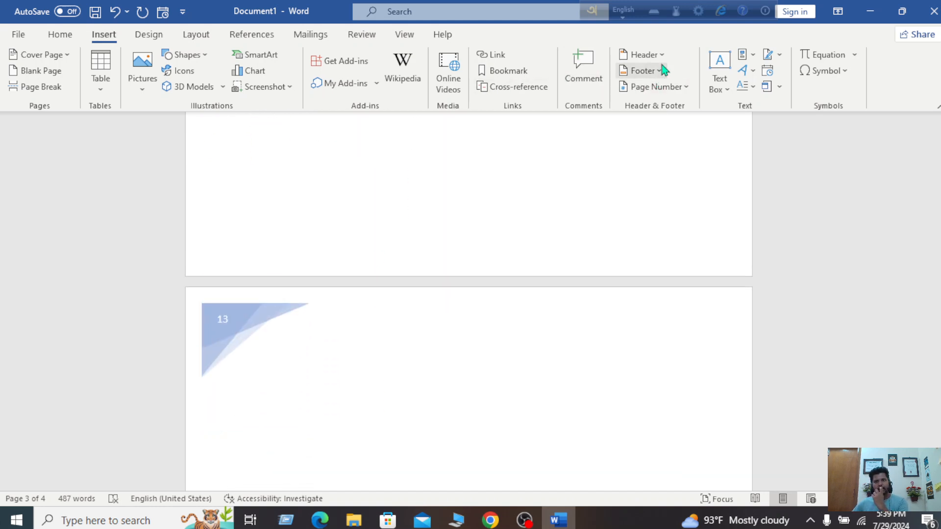
pyautogui.click(681, 91)
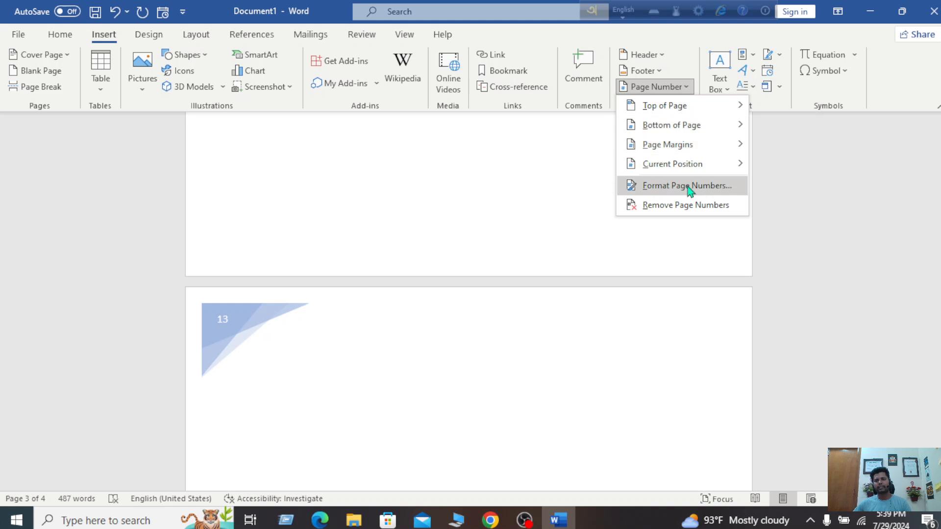
# In Format Page Numbers, set Start at to 19 and apply it
pyautogui.click(690, 185)
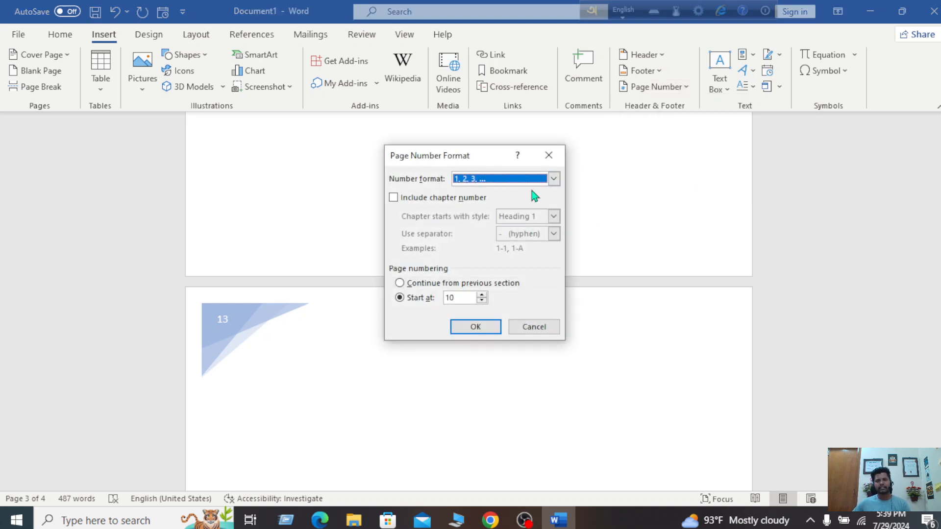
pyautogui.click(482, 294)
pyautogui.click(483, 295)
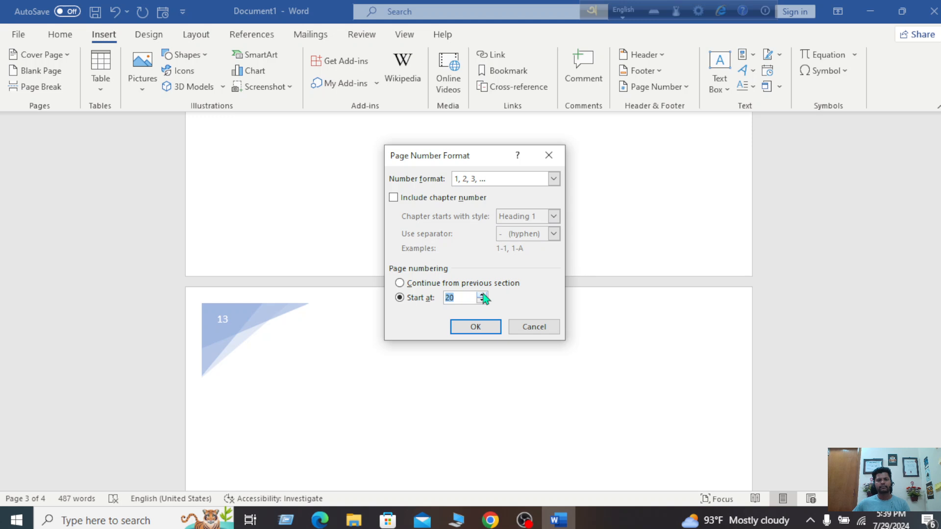
pyautogui.write('19')
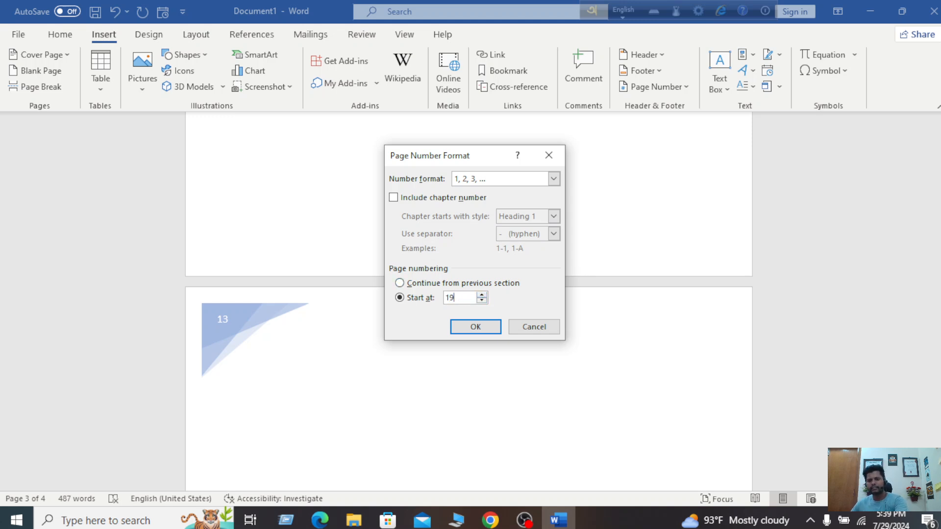
pyautogui.click(475, 328)
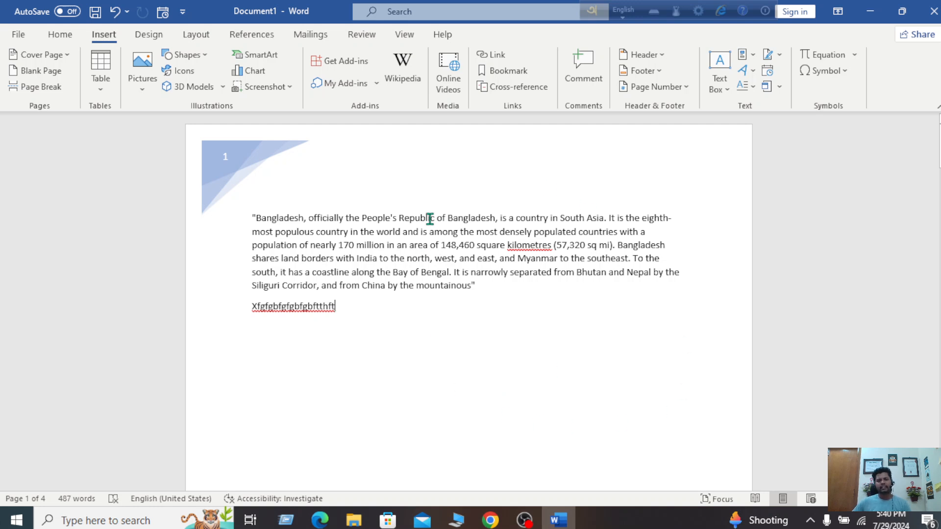
pyautogui.moveTo(451, 218); pyautogui.dragTo(554, 272)
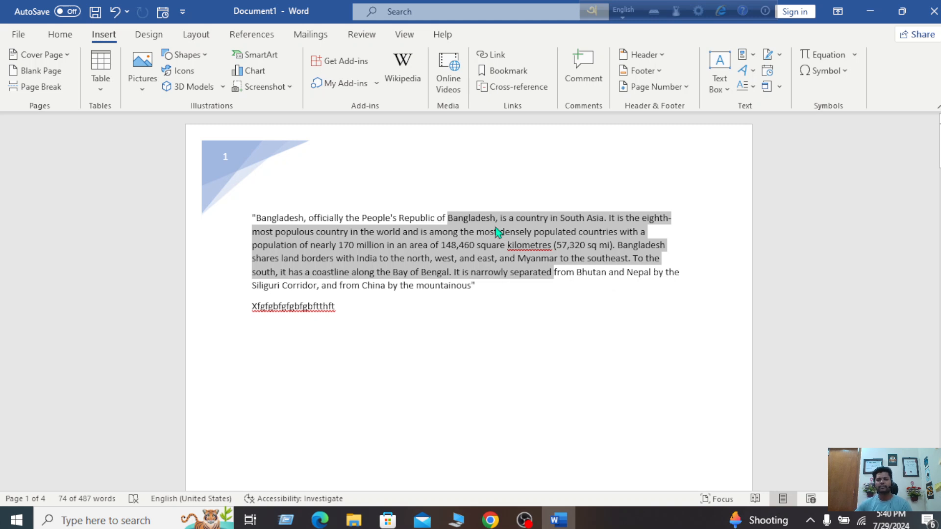
pyautogui.click(496, 273)
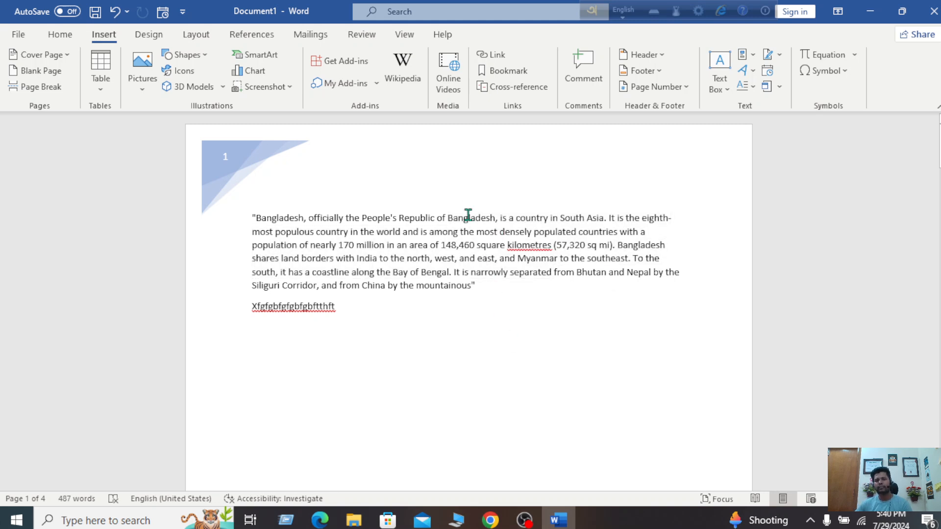
pyautogui.moveTo(468, 216); pyautogui.dragTo(568, 262)
pyautogui.click(567, 262)
# Insert a Banded Sidebar, title it with the person's name, and delete its placeholder body text
pyautogui.click(718, 84)
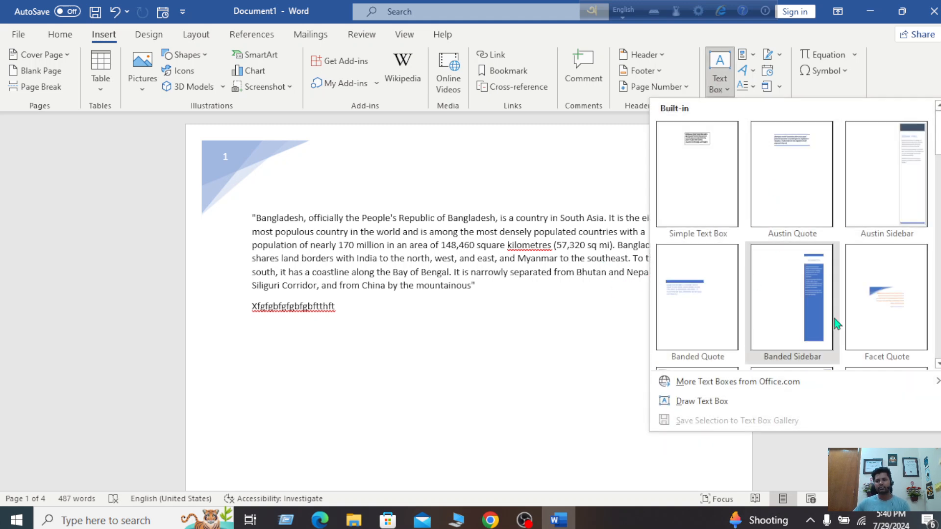
pyautogui.press('Escape')
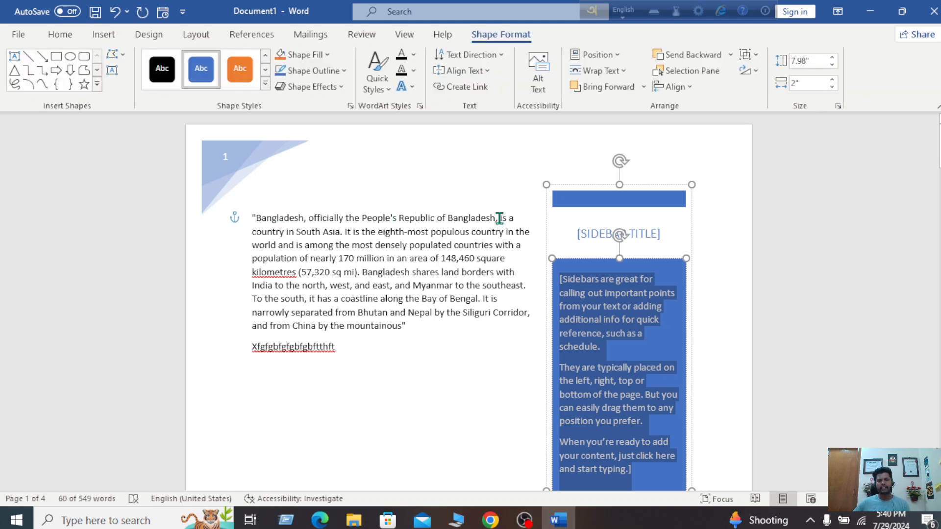
pyautogui.click(652, 239)
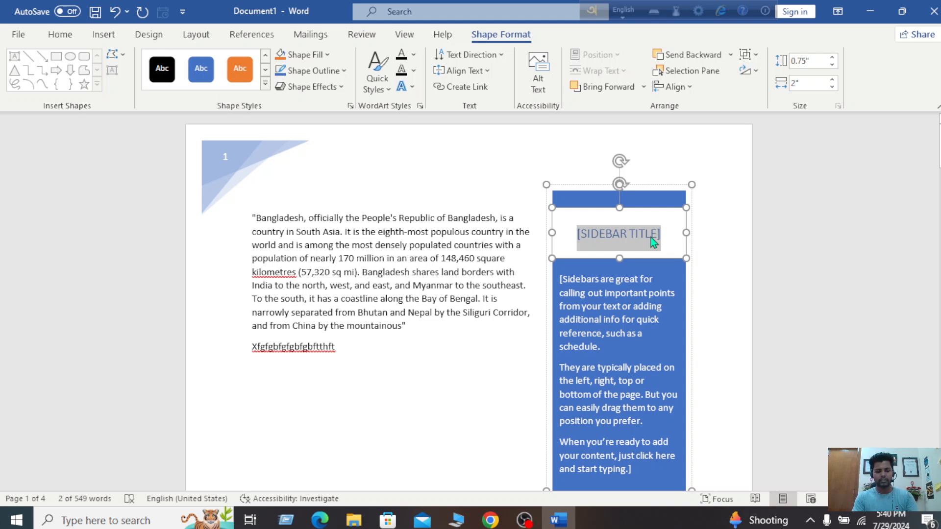
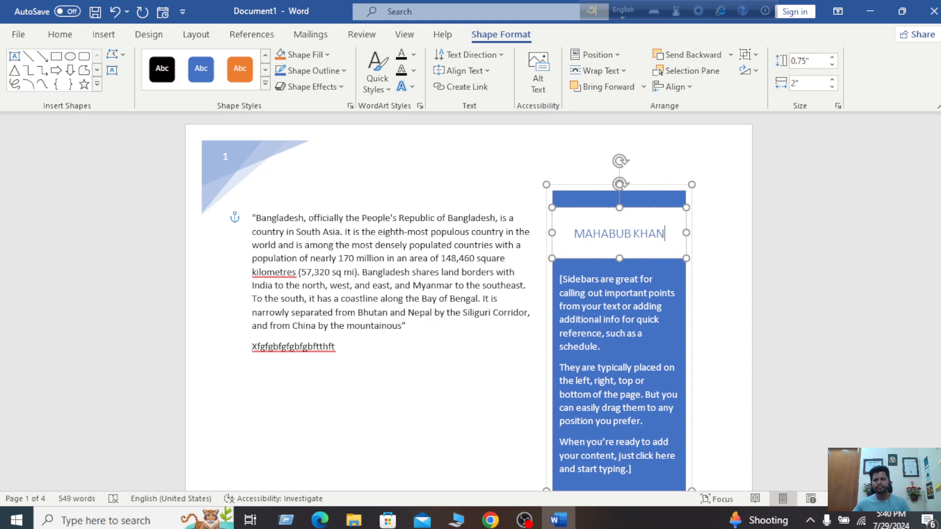
pyautogui.click(645, 317)
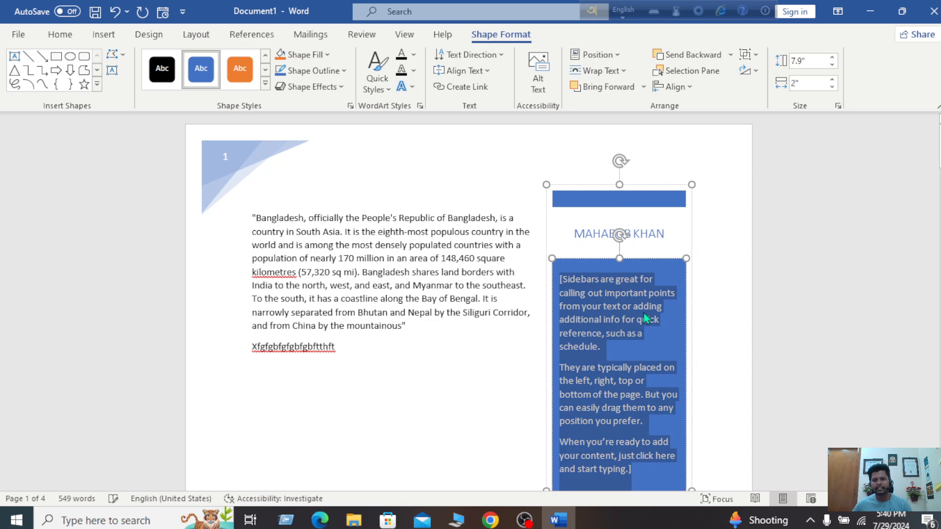
pyautogui.press('Delete')
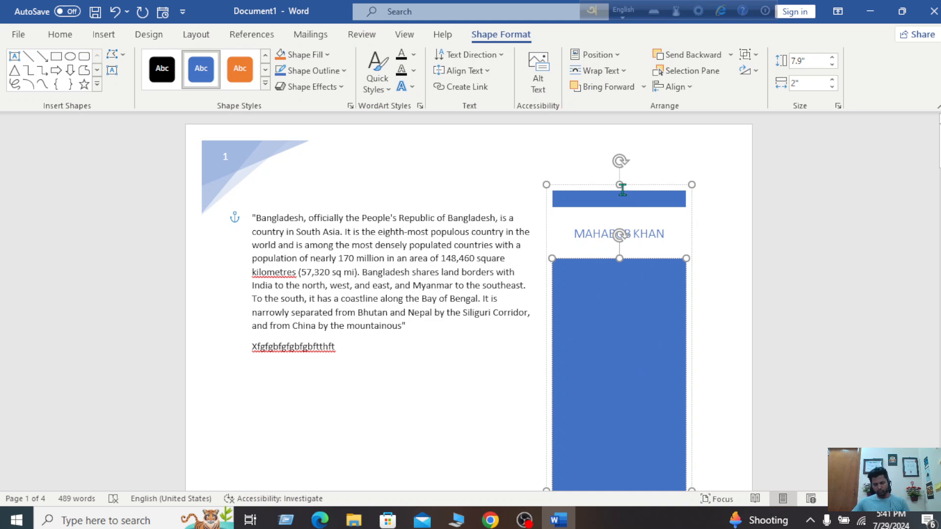
pyautogui.click(618, 162)
pyautogui.moveTo(619, 159); pyautogui.dragTo(689, 221)
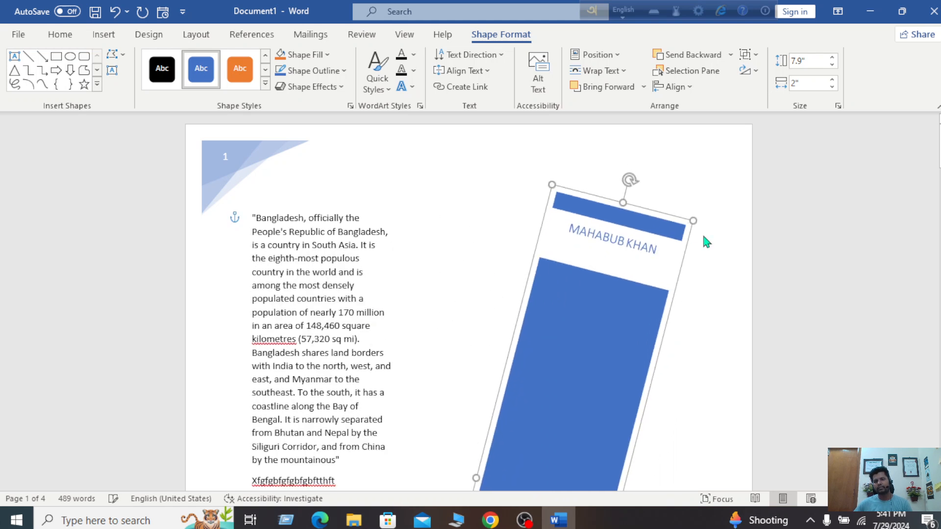
pyautogui.click(706, 264)
pyautogui.scroll(-7, 778, 232)
pyautogui.scroll(7, 778, 231)
pyautogui.click(616, 237)
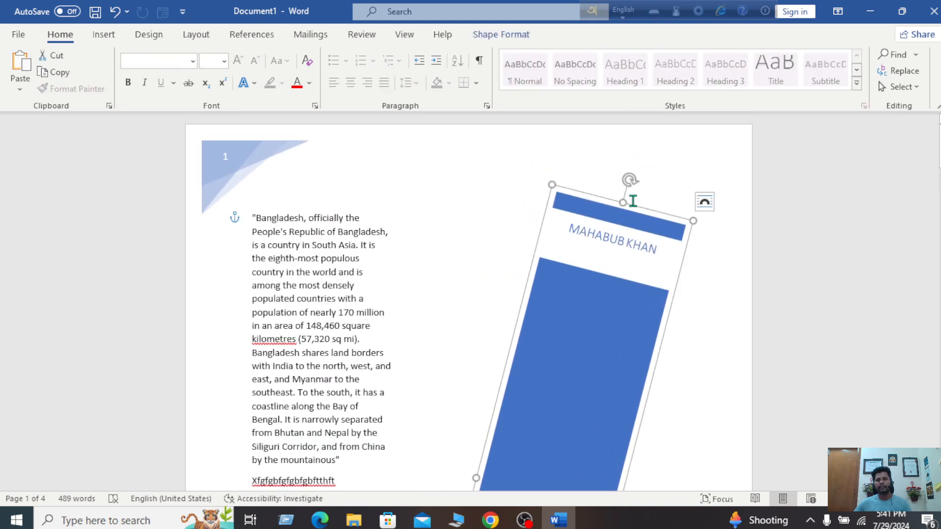
pyautogui.moveTo(632, 185); pyautogui.dragTo(541, 237)
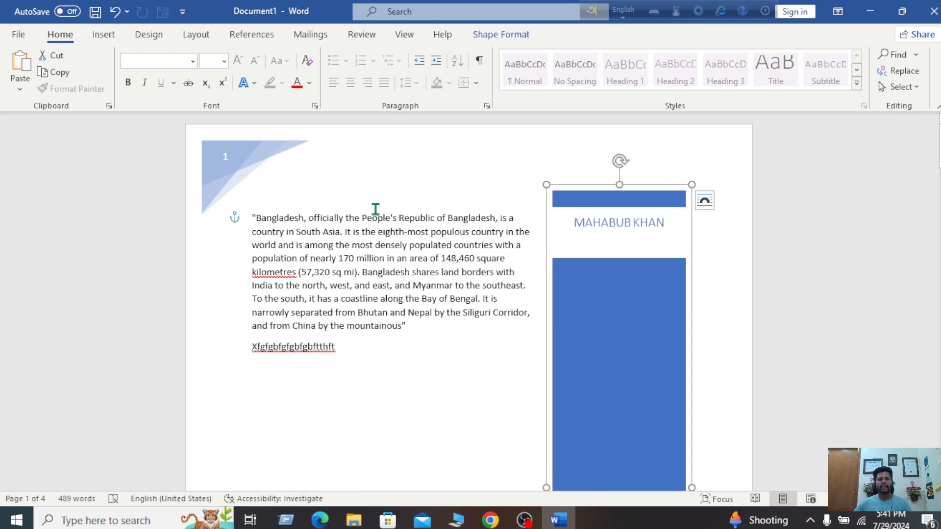
pyautogui.moveTo(376, 210); pyautogui.dragTo(454, 272)
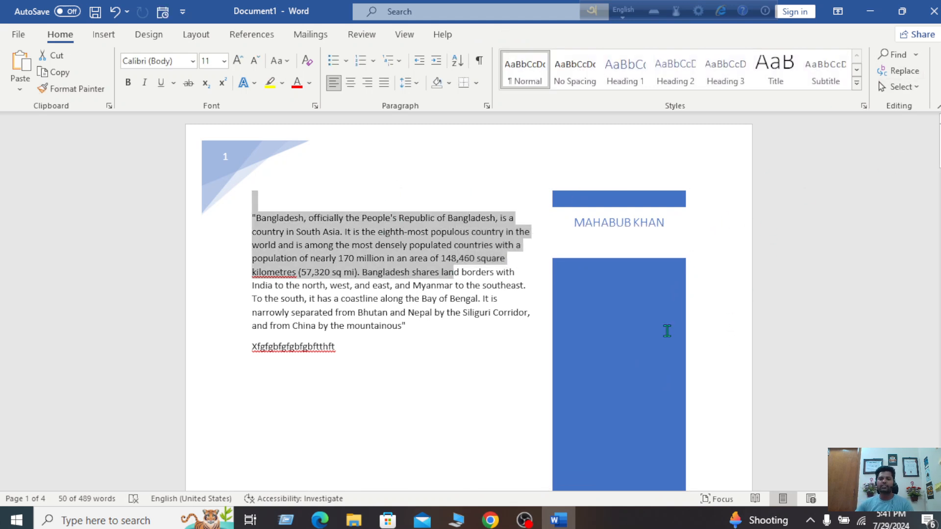
pyautogui.click(866, 265)
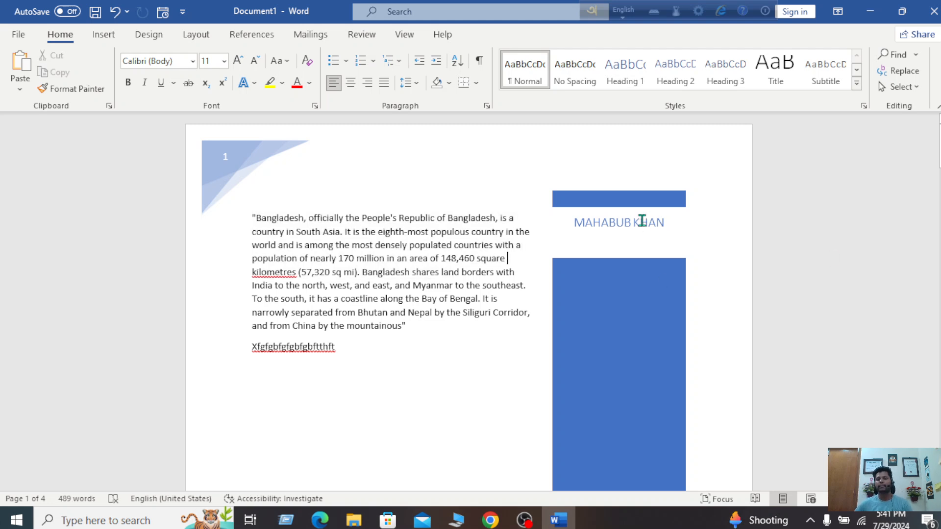
pyautogui.scroll(-3, 643, 322)
pyautogui.scroll(3, 643, 320)
pyautogui.click(103, 34)
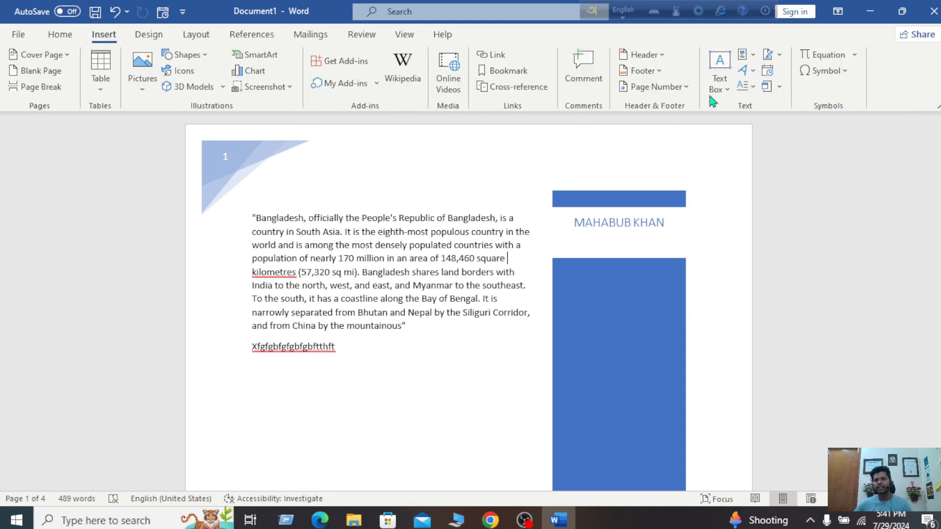
pyautogui.click(728, 87)
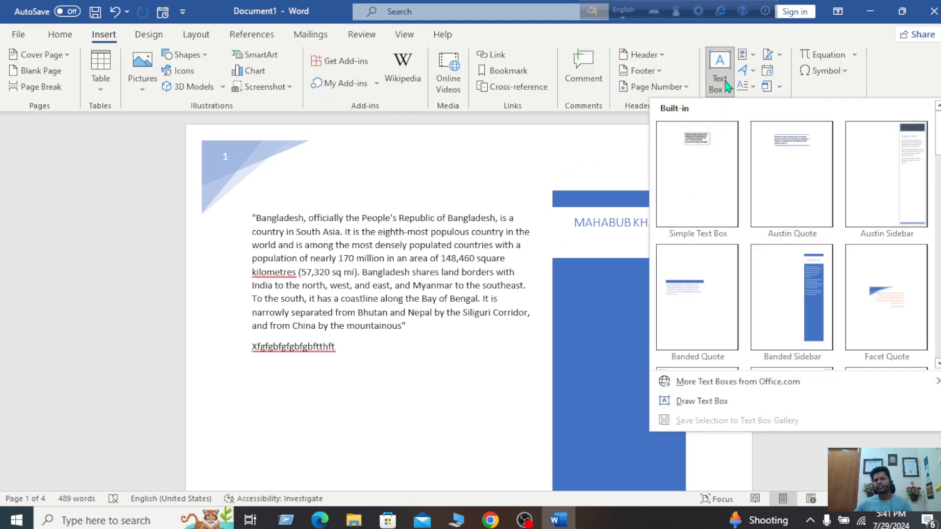
pyautogui.click(880, 80)
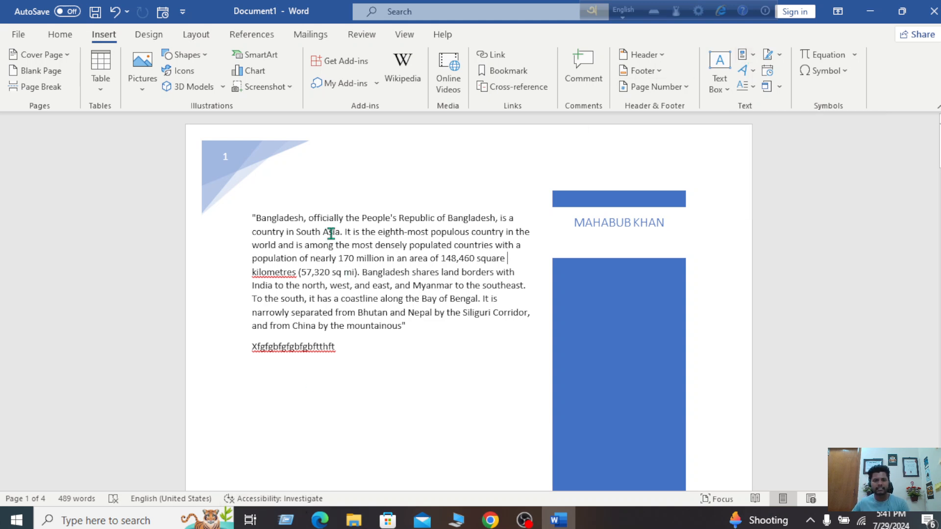
pyautogui.scroll(-1, 345, 410)
pyautogui.scroll(-1, 345, 410)
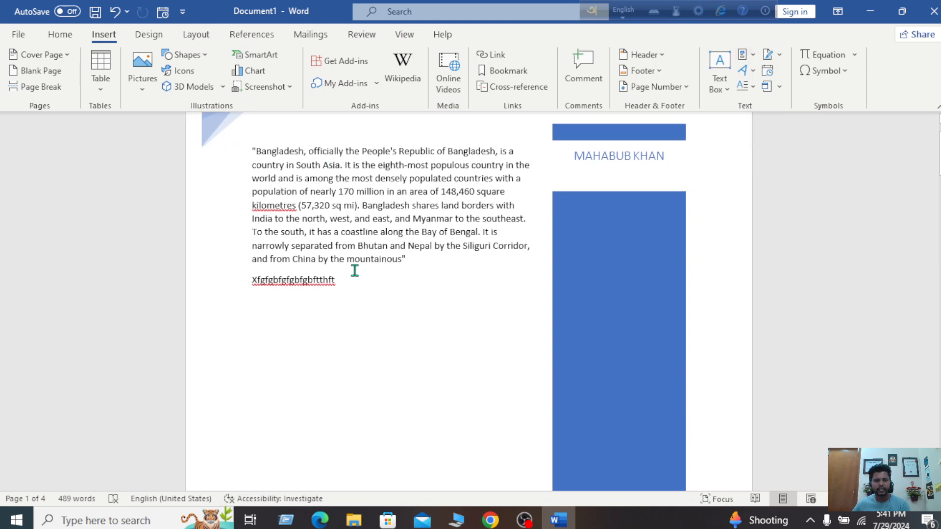
pyautogui.doubleClick(252, 376)
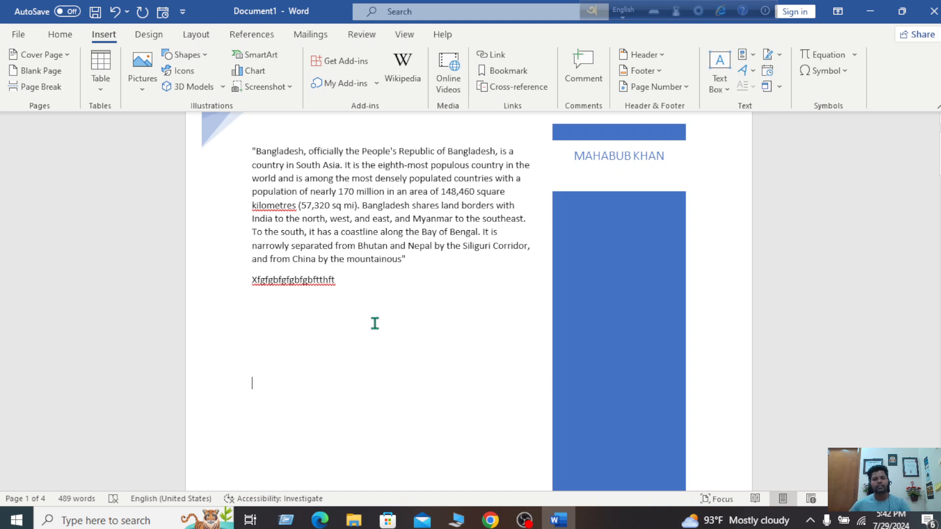
# Scroll down to page 3, where the bulleted country list (Bangladesh, Caina, Japan, USA, UK) ends
pyautogui.scroll(-15, 372, 304)
pyautogui.scroll(-10, 391, 432)
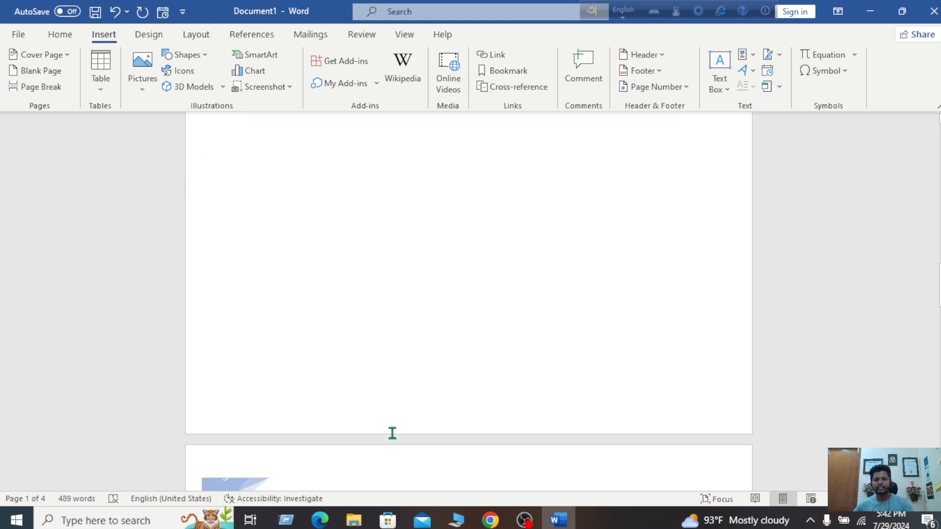
pyautogui.scroll(-8, 407, 394)
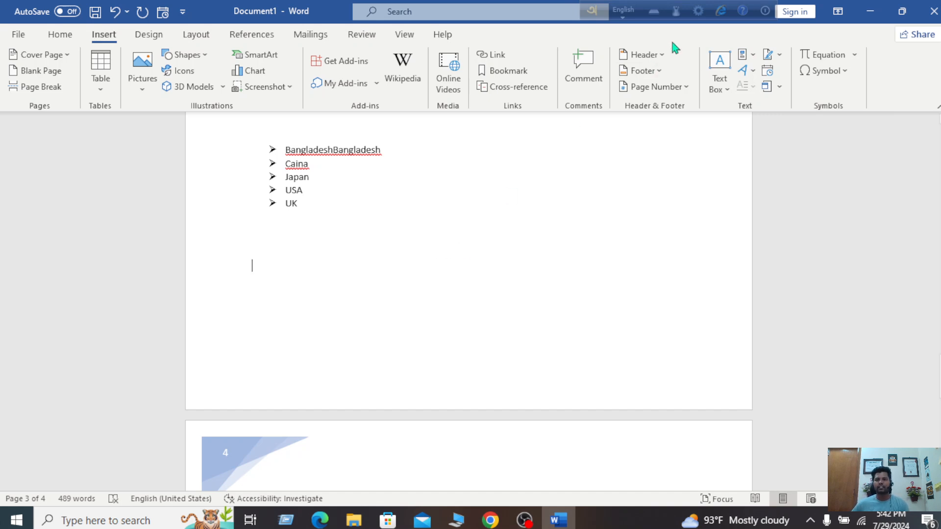
# Browse the saved Quick Parts AutoText entries without inserting any
pyautogui.click(754, 55)
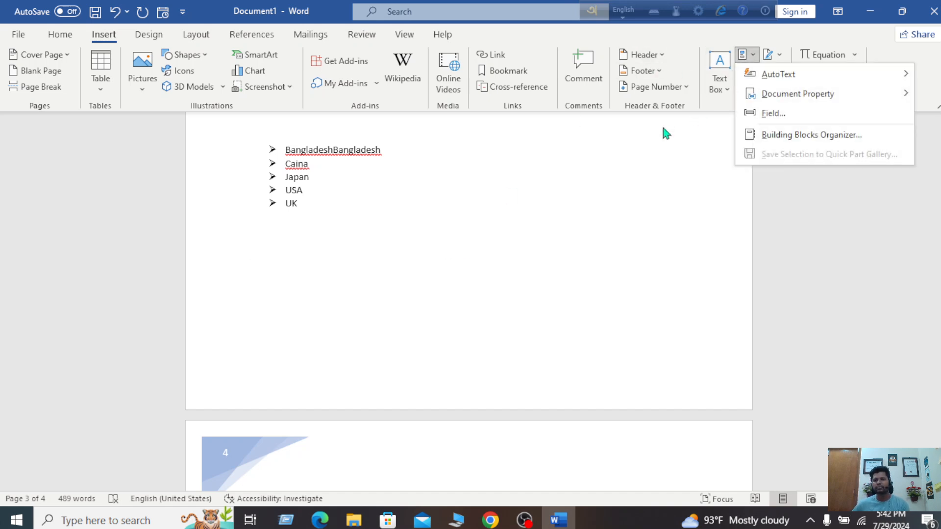
pyautogui.moveTo(779, 78)
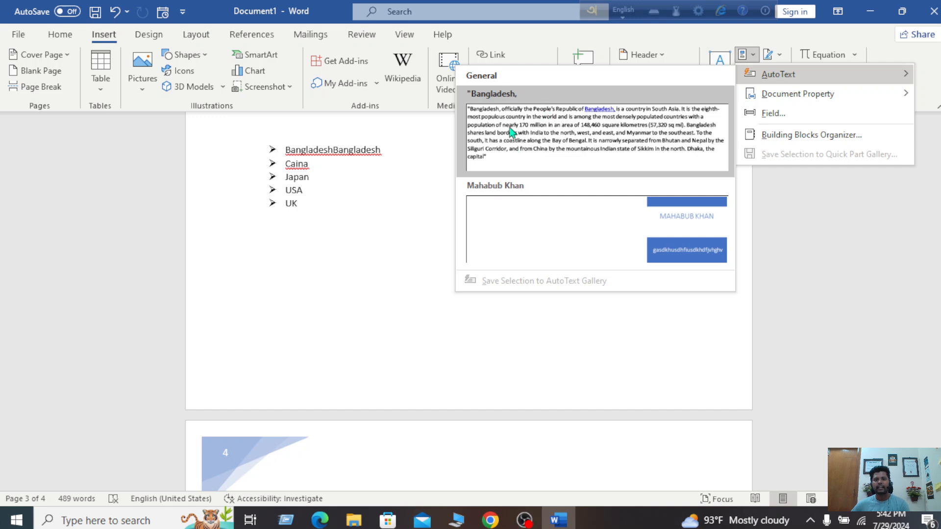
pyautogui.click(448, 322)
# Select the page 1 Bangladesh passage from 'west' to the closing quote and reopen Quick Parts
pyautogui.scroll(1, 367, 245)
pyautogui.scroll(10, 367, 245)
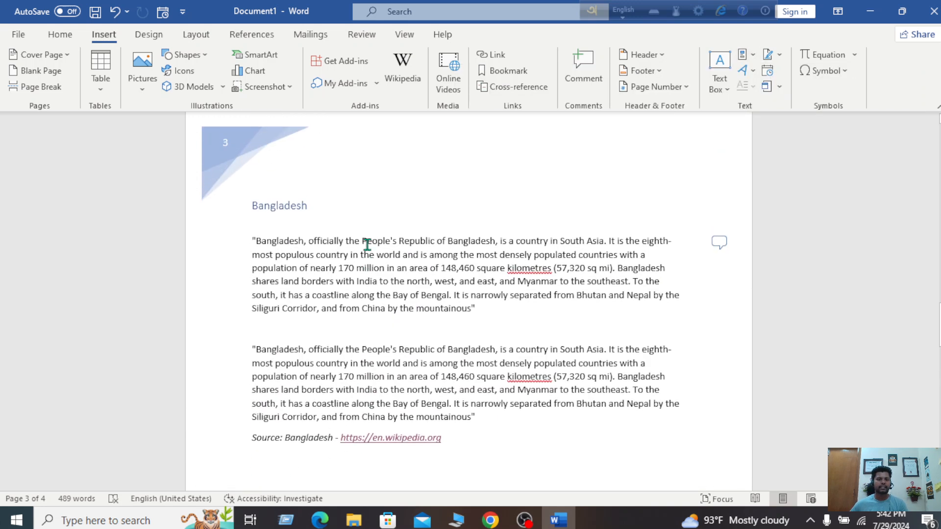
pyautogui.moveTo(247, 239); pyautogui.dragTo(472, 307)
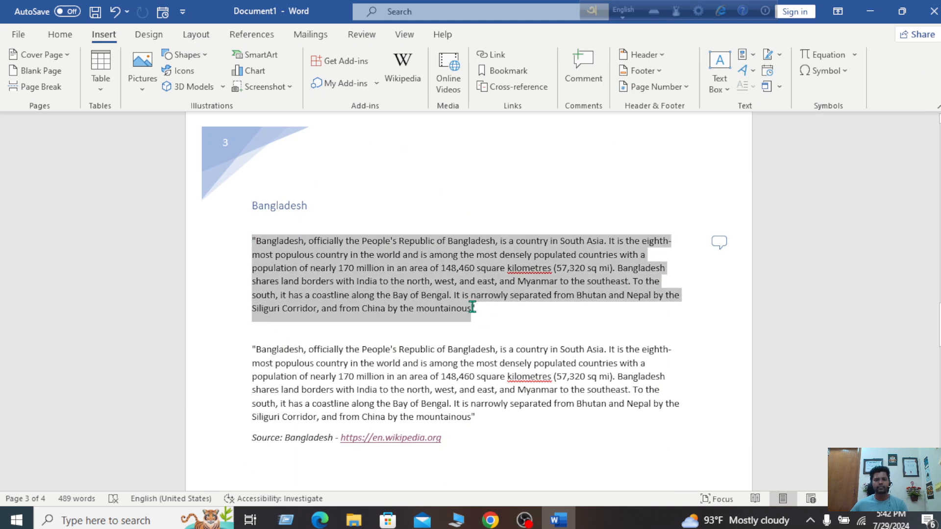
pyautogui.scroll(3, 478, 309)
pyautogui.moveTo(938, 319); pyautogui.dragTo(937, 314)
pyautogui.click(435, 406)
pyautogui.moveTo(341, 291); pyautogui.dragTo(425, 334)
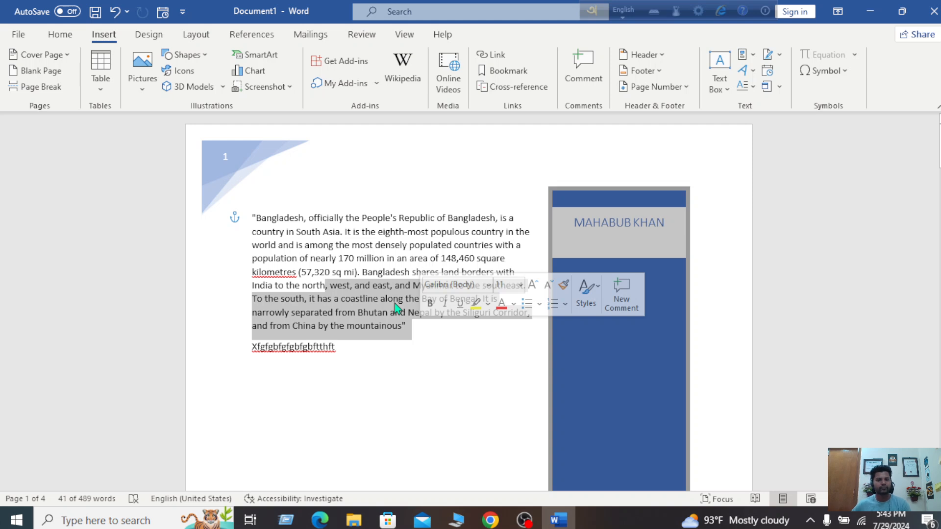
pyautogui.click(743, 55)
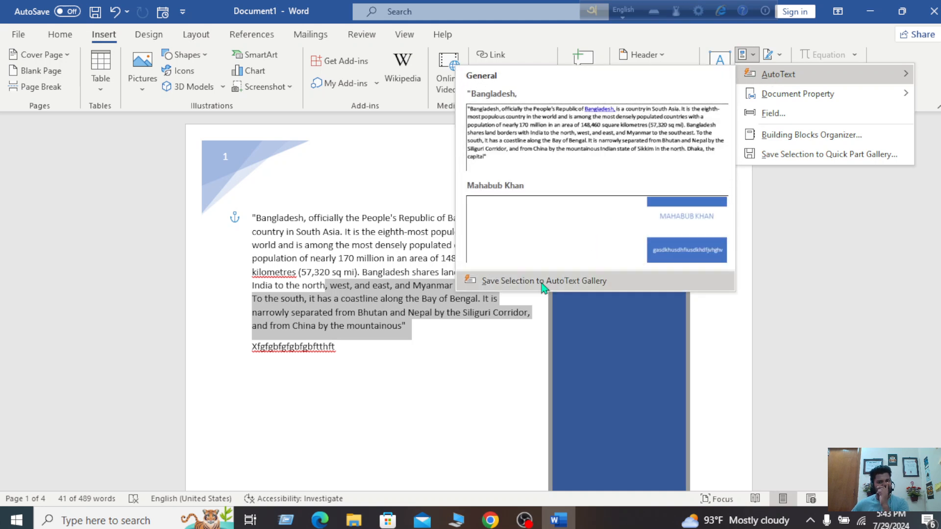
# Save the selected 'west'-to-closing-quote passage to the AutoText gallery as 'lullu'
pyautogui.click(543, 284)
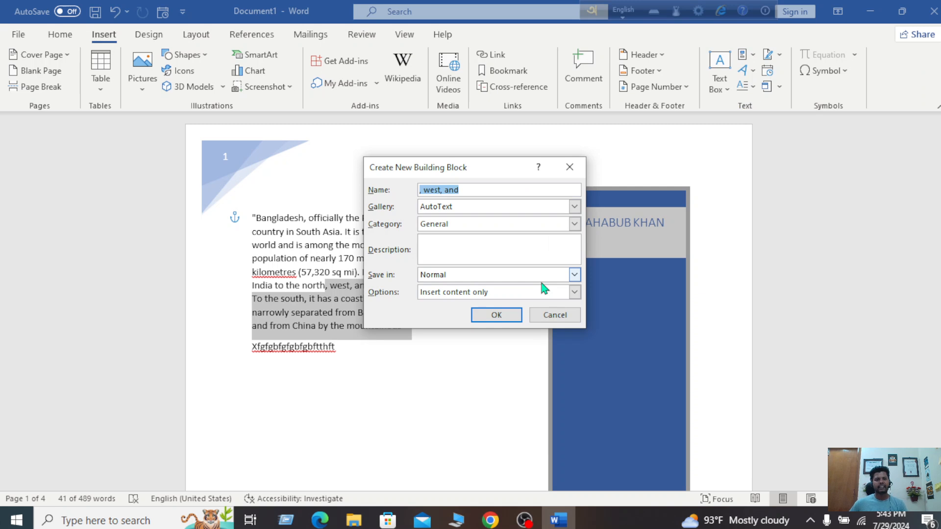
pyautogui.click(480, 191)
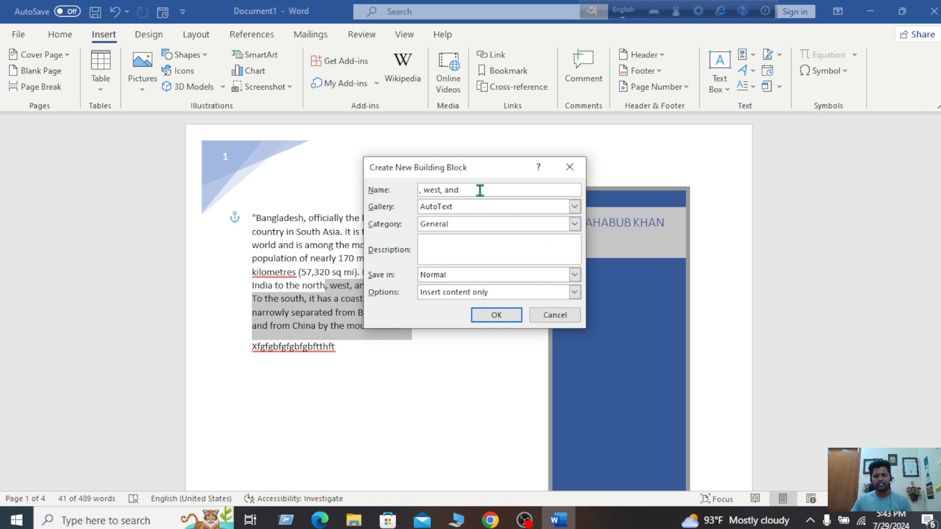
pyautogui.press('BackSpace')
pyautogui.press('BackSpace')
pyautogui.press('BackSpace')
pyautogui.press('BackSpace')
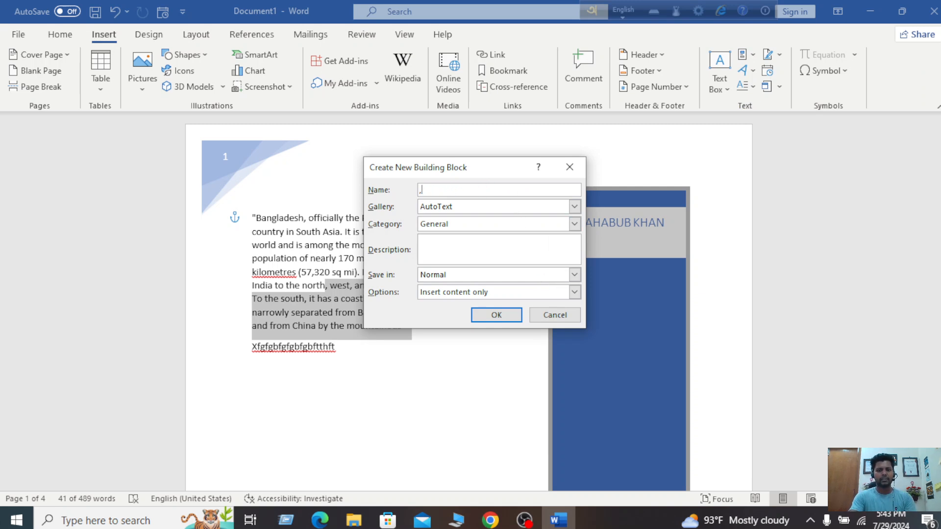
pyautogui.press('BackSpace')
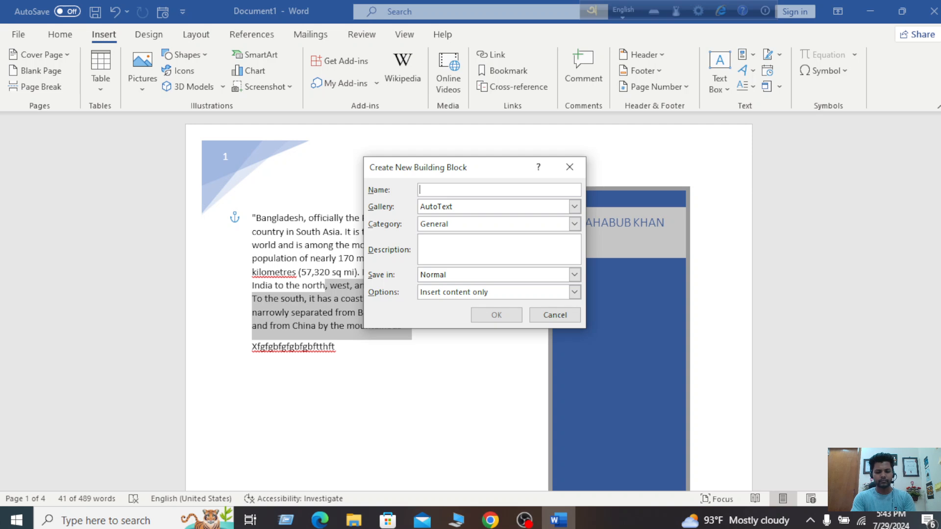
pyautogui.write('lul')
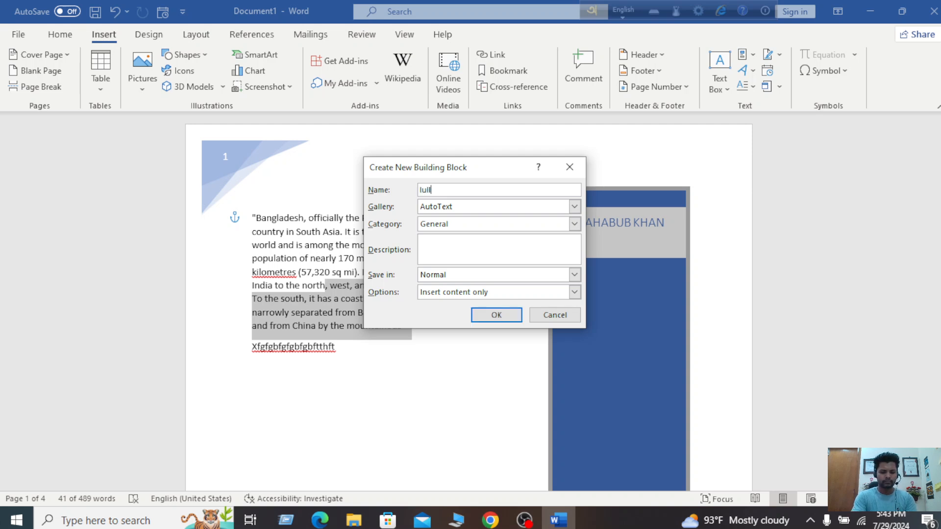
pyautogui.write('lu')
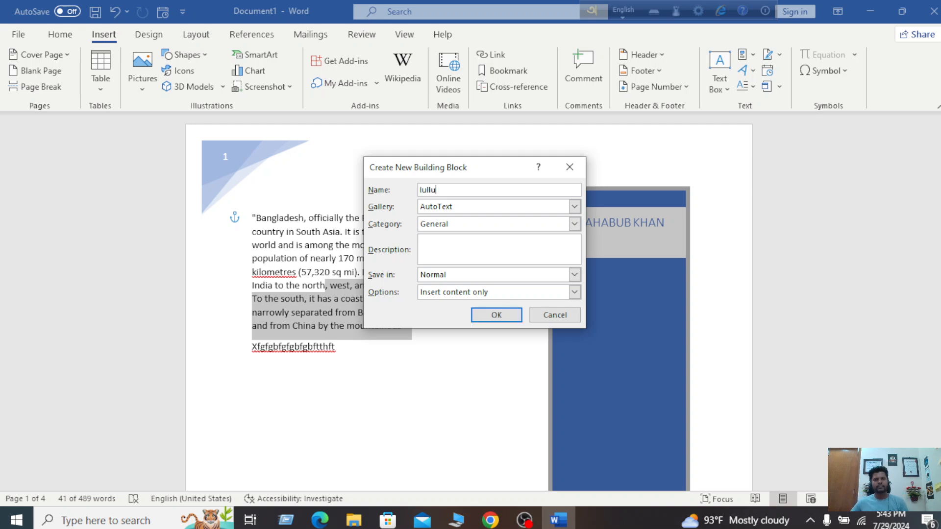
pyautogui.click(500, 316)
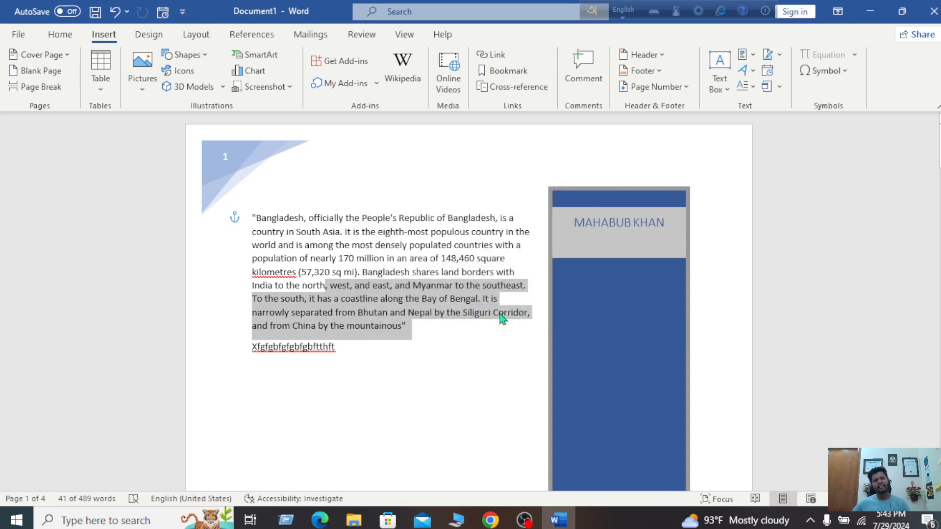
# Check the Quick Parts list without inserting anything, then clear the document selection
pyautogui.scroll(-4, 443, 221)
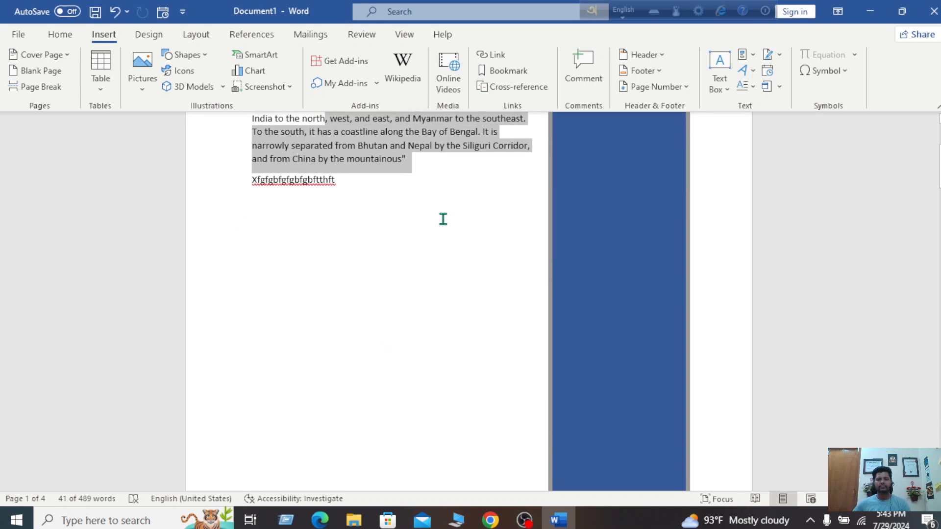
pyautogui.scroll(4, 444, 214)
pyautogui.click(743, 54)
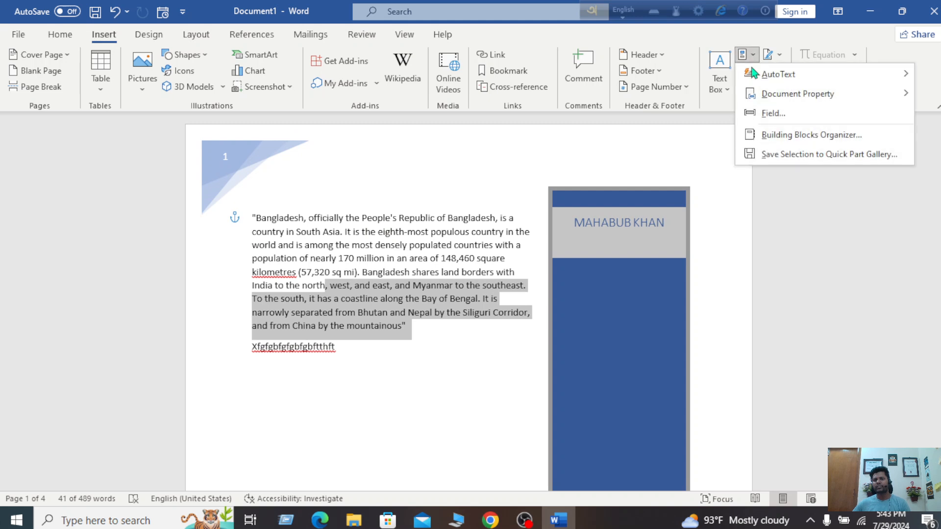
pyautogui.moveTo(792, 81)
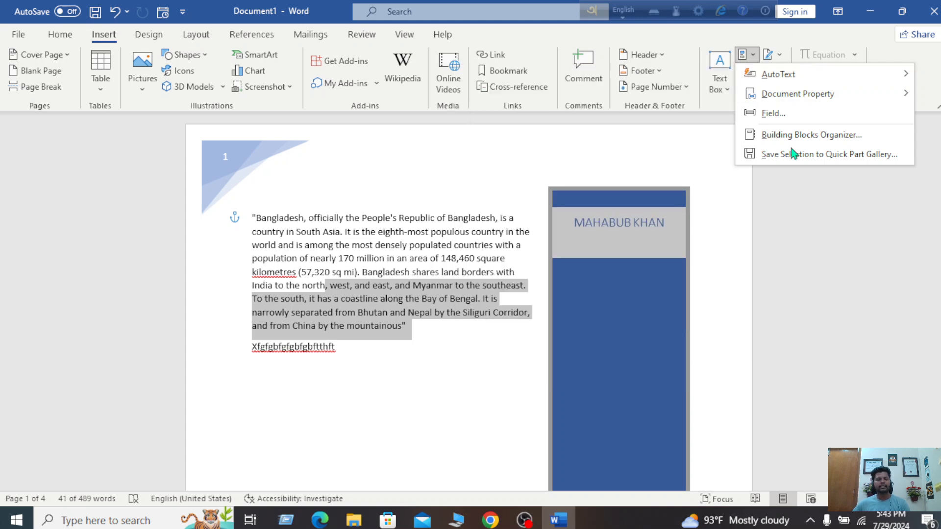
pyautogui.click(880, 297)
pyautogui.click(456, 367)
# Insert the 'lullu' AutoText entry, with its passage and blue sidebar, on page 4
pyautogui.scroll(-10, 456, 366)
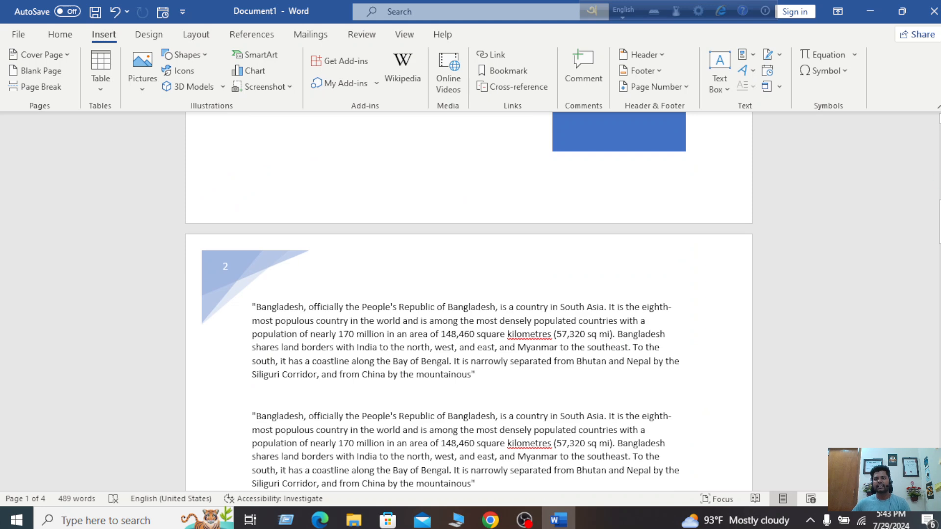
pyautogui.moveTo(938, 220); pyautogui.dragTo(939, 422)
pyautogui.scroll(3, 381, 263)
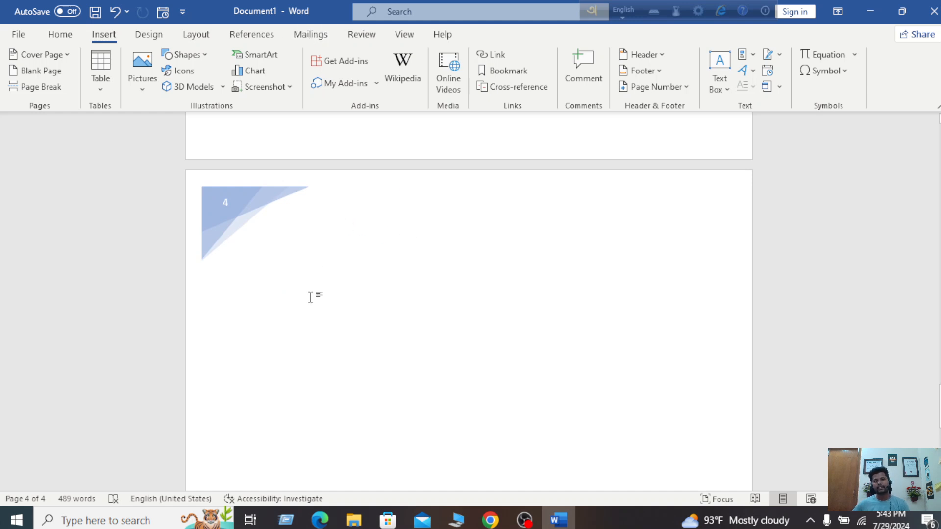
pyautogui.click(751, 56)
pyautogui.moveTo(760, 83)
pyautogui.click(517, 242)
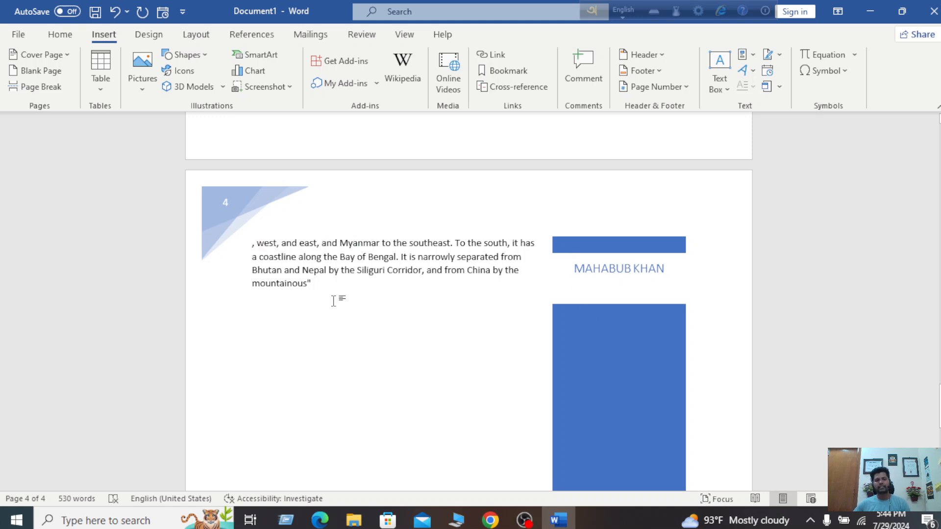
# Select the blue sidebar, view the Text Box designs, and scroll up to page 3's Bangladesh heading
pyautogui.click(616, 244)
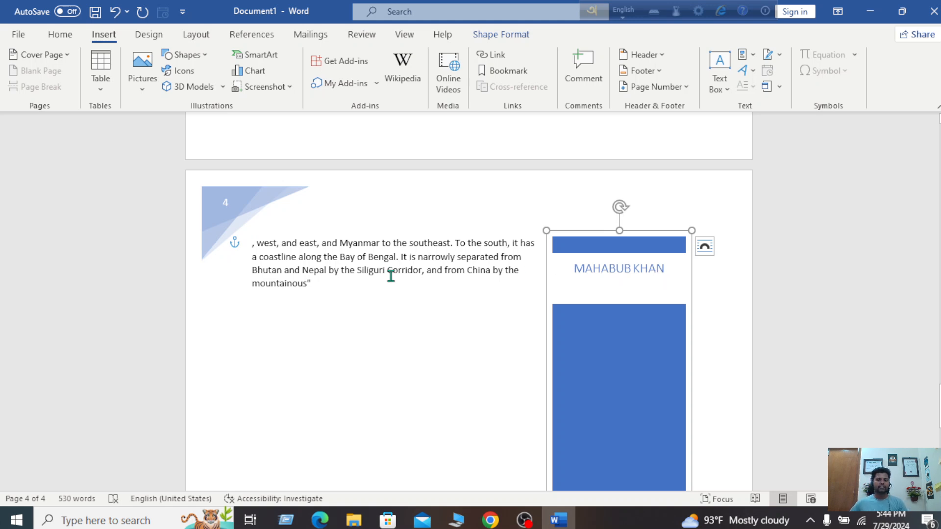
pyautogui.click(730, 89)
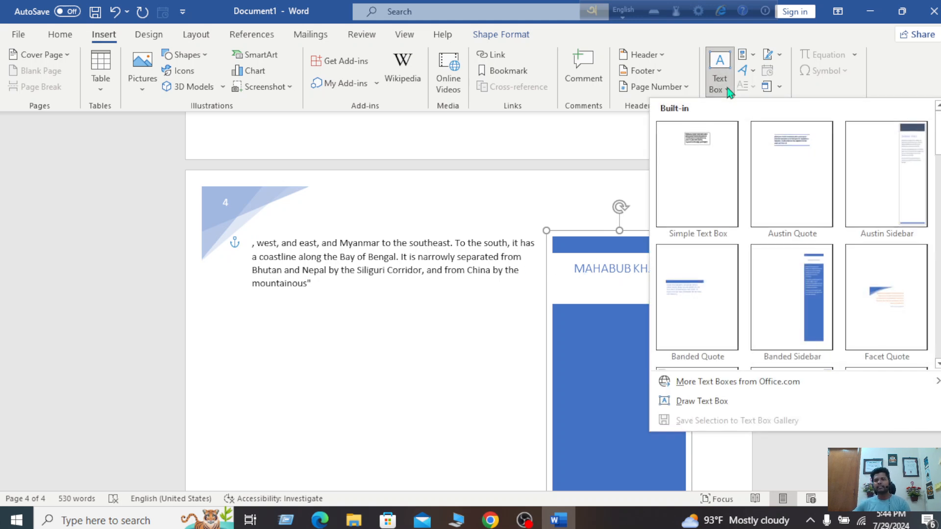
pyautogui.click(907, 82)
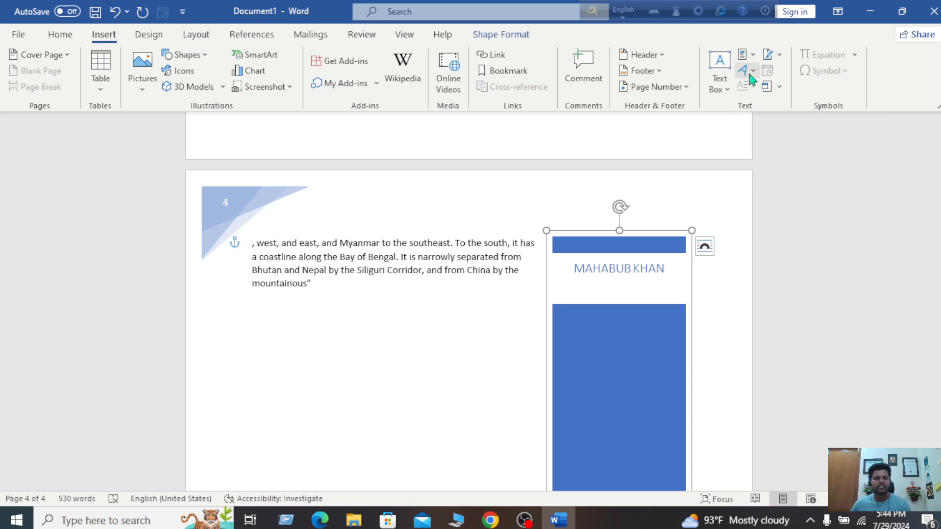
pyautogui.scroll(5, 589, 265)
pyautogui.scroll(10, 588, 260)
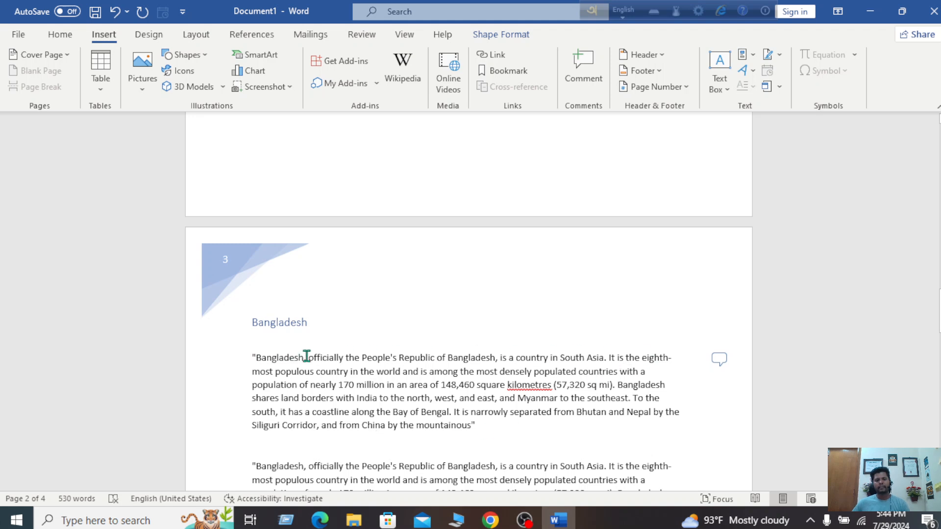
# Convert the paragraph's opening word 'Bangladesh,' into light-blue WordArt, accepting the warning
pyautogui.moveTo(307, 356); pyautogui.dragTo(251, 357)
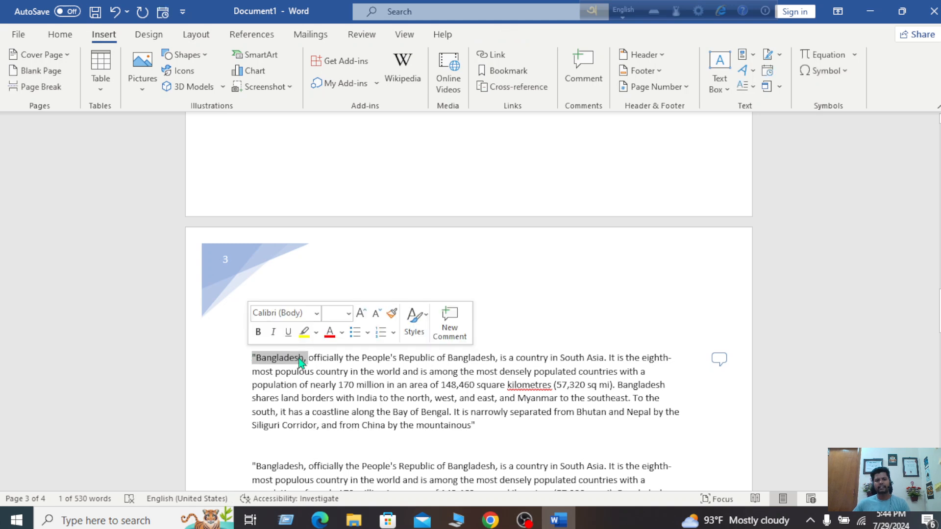
pyautogui.moveTo(301, 363)
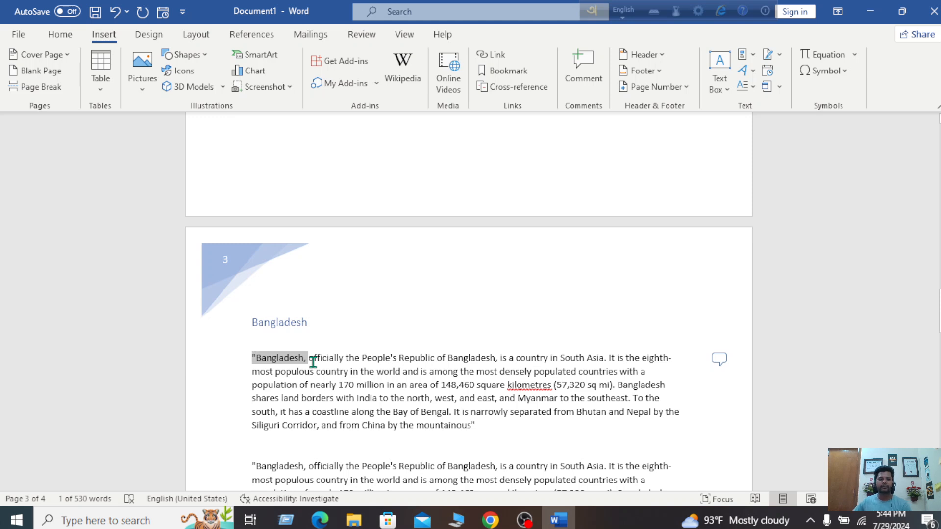
pyautogui.click(746, 71)
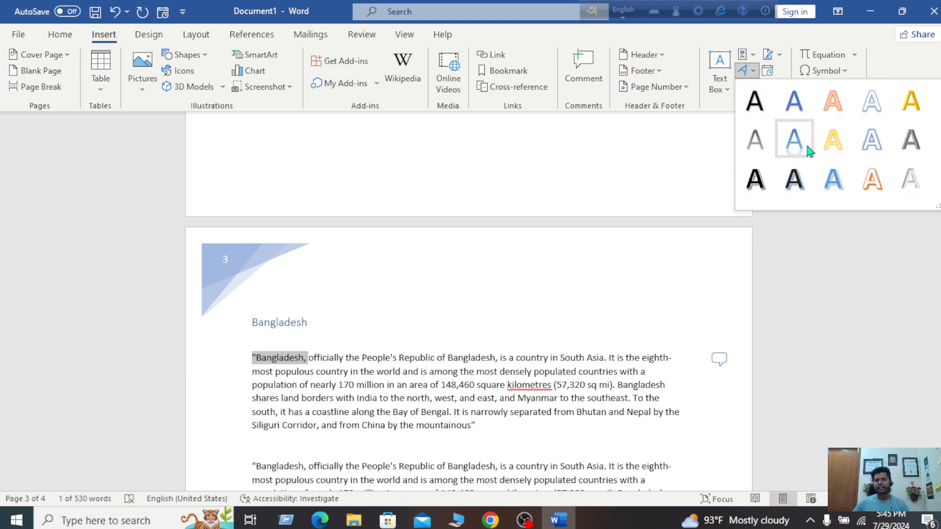
pyautogui.click(835, 188)
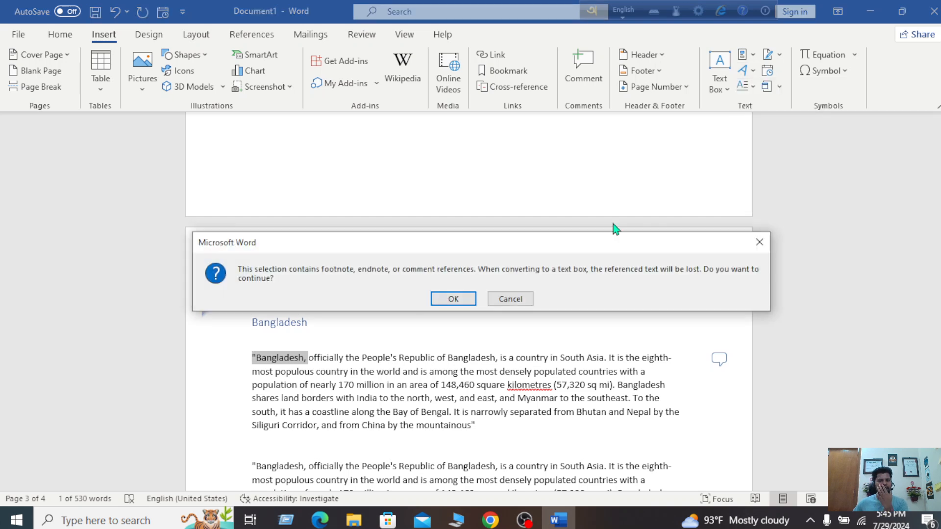
pyautogui.click(454, 299)
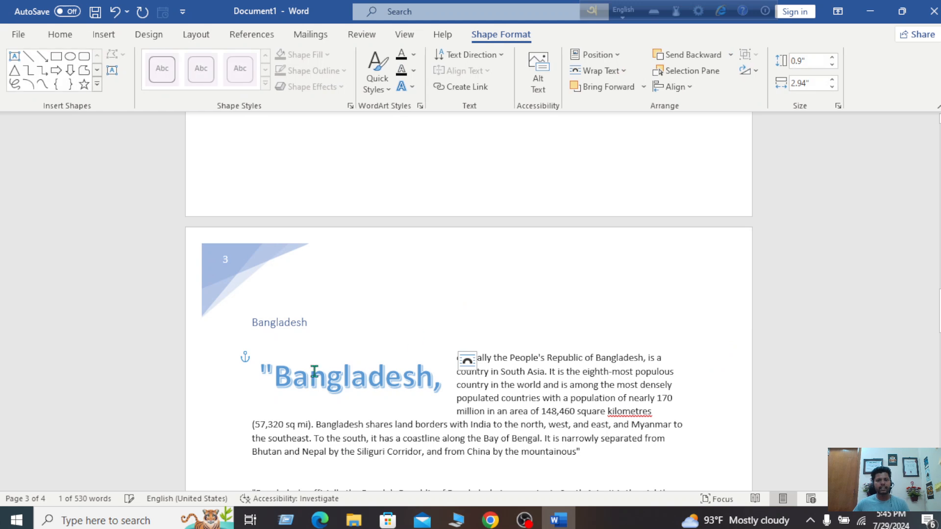
pyautogui.click(436, 376)
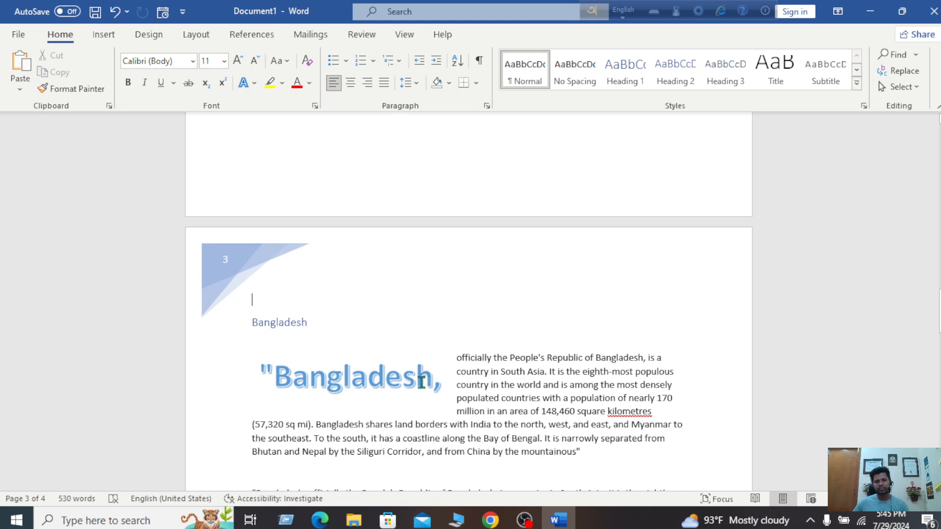
# Resize the 'Bangladesh,' WordArt text to 14 pt with six decreases and three increases
pyautogui.moveTo(444, 382); pyautogui.dragTo(255, 378)
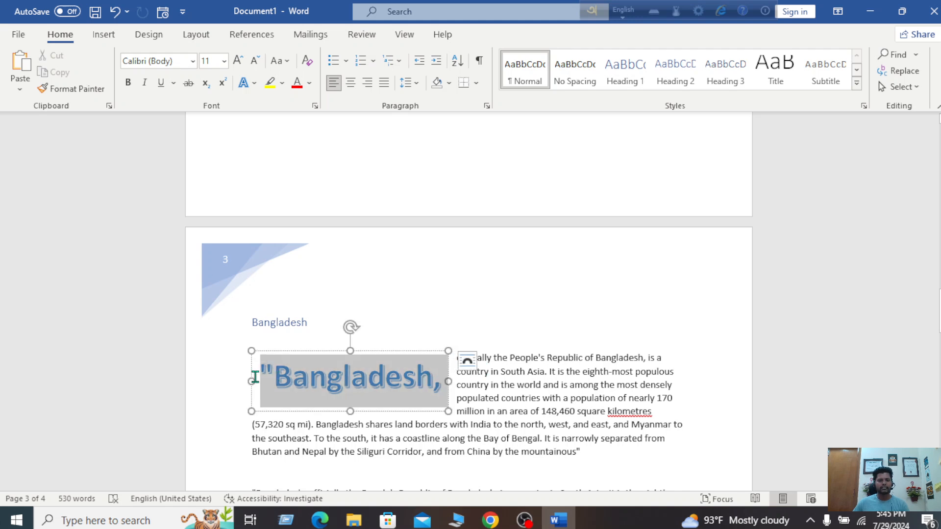
pyautogui.click(58, 35)
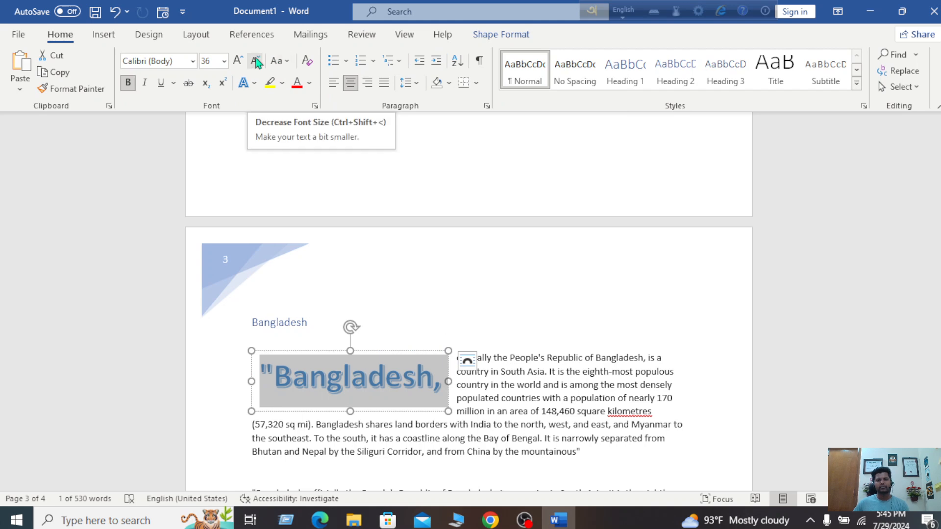
pyautogui.click(256, 61)
pyautogui.click(256, 61)
pyautogui.click(256, 61)
pyautogui.click(256, 61)
pyautogui.click(256, 60)
pyautogui.click(256, 61)
pyautogui.click(255, 60)
pyautogui.click(256, 61)
pyautogui.click(256, 61)
pyautogui.click(256, 61)
pyautogui.click(256, 61)
pyautogui.click(256, 60)
pyautogui.click(238, 61)
pyautogui.click(238, 61)
pyautogui.click(237, 61)
pyautogui.click(238, 62)
pyautogui.click(637, 314)
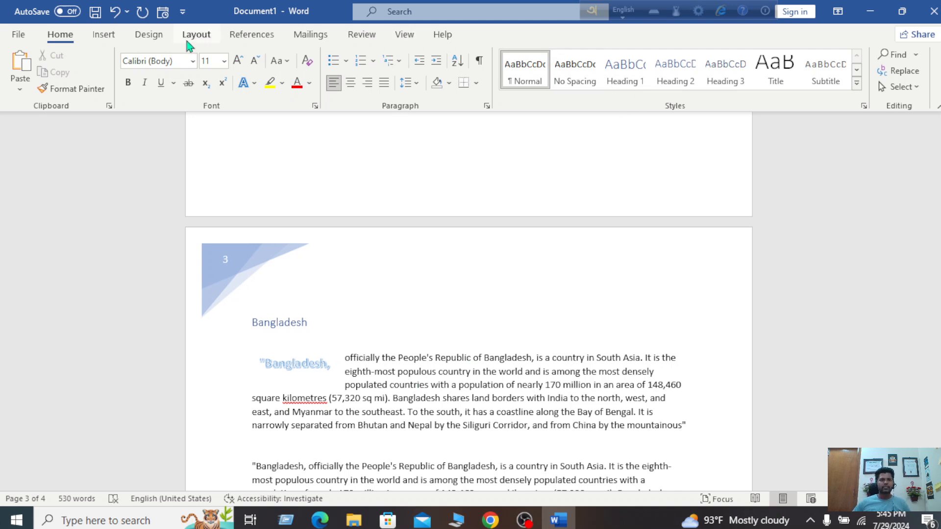
pyautogui.click(104, 35)
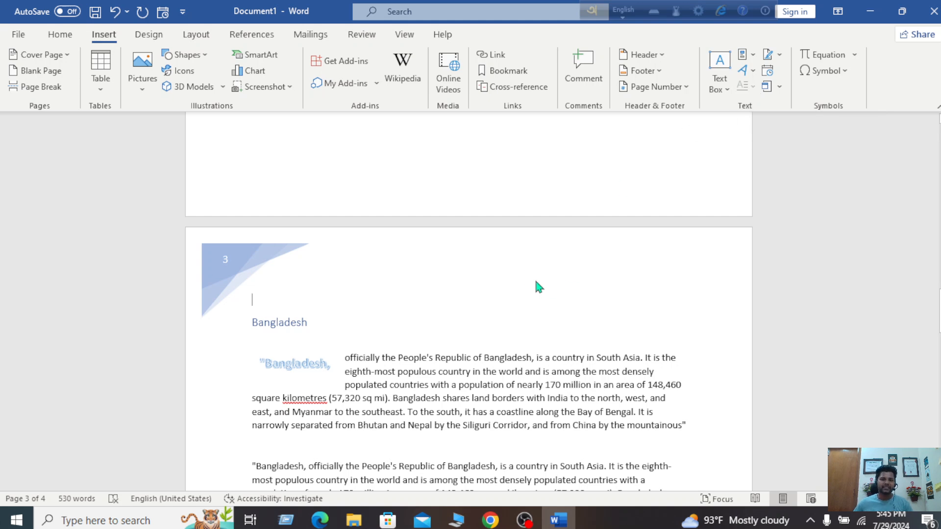
# Delete the opening quotation mark before page 2's second Bangladesh paragraph and show the Drop Cap choices
pyautogui.scroll(10, 526, 269)
pyautogui.scroll(3, 525, 269)
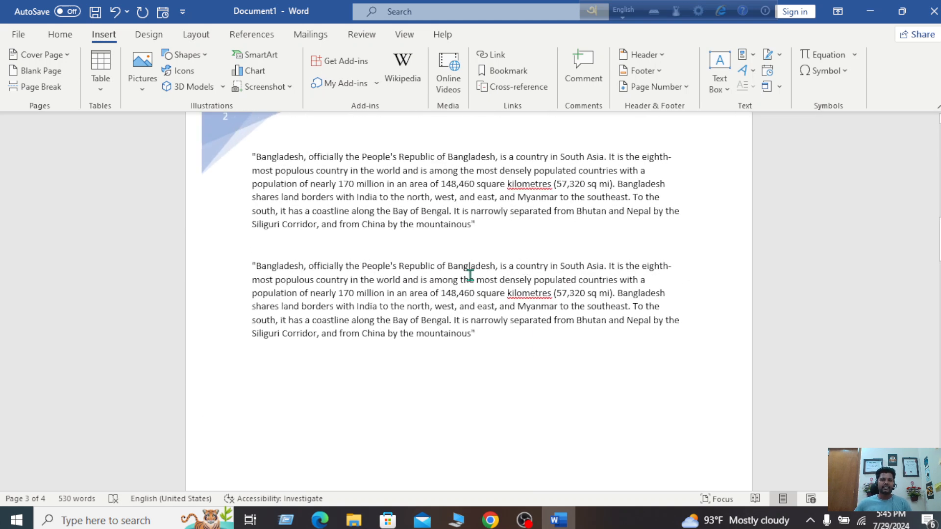
pyautogui.click(258, 265)
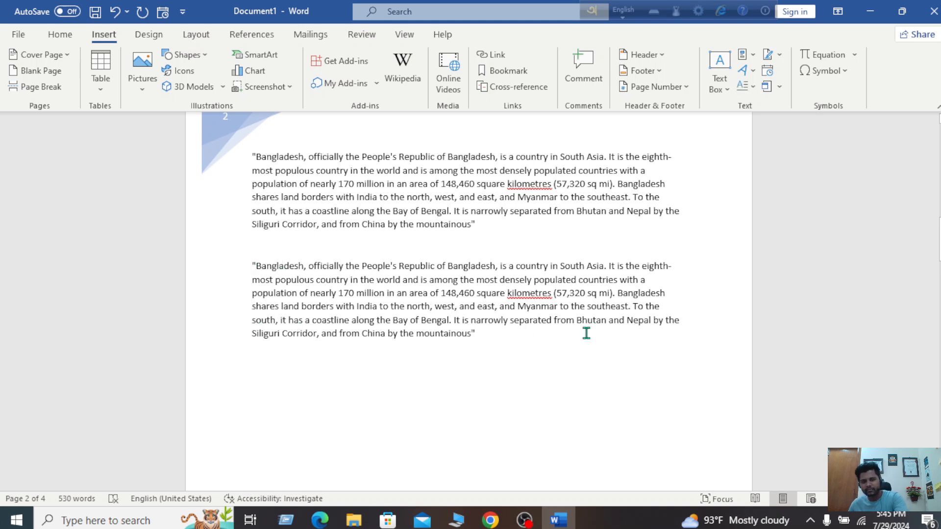
pyautogui.press('BackSpace')
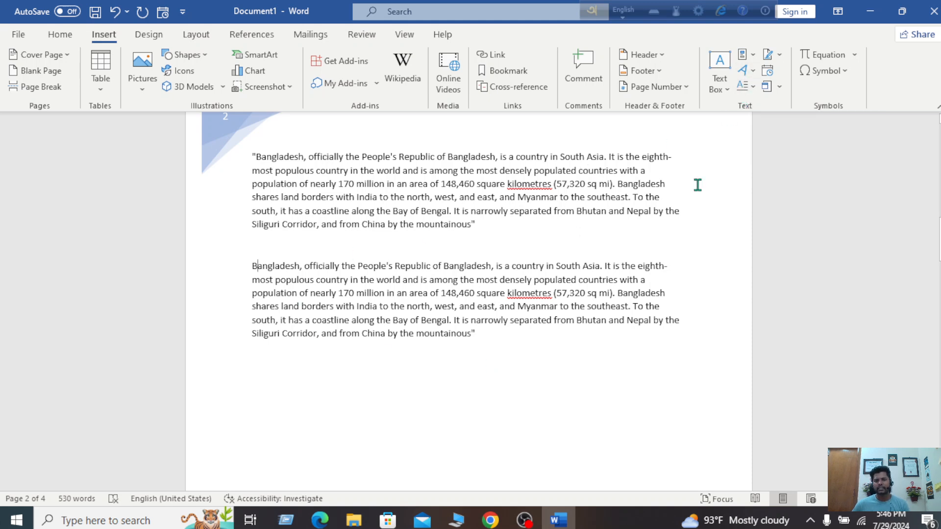
pyautogui.click(755, 88)
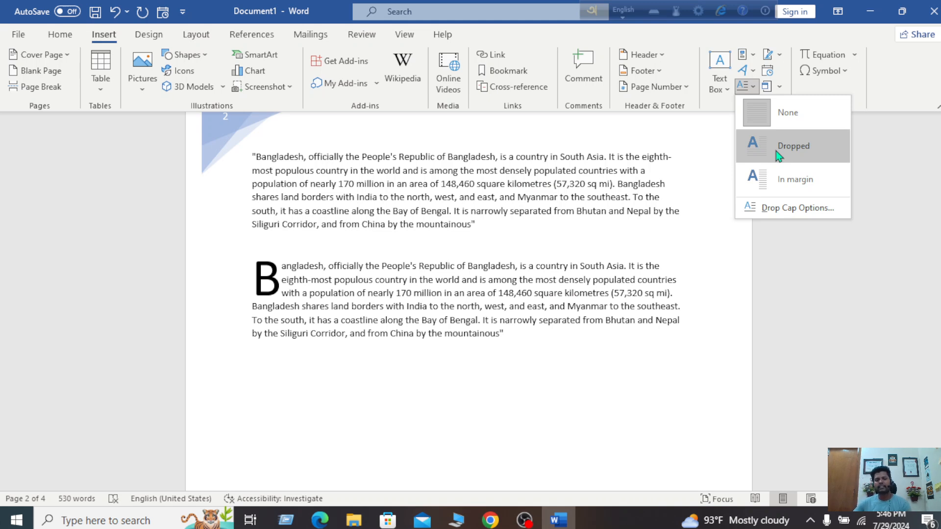
# Give the paragraph a Dropped capital B, try In margin, revert to Dropped, then open Drop Cap Options
pyautogui.click(749, 161)
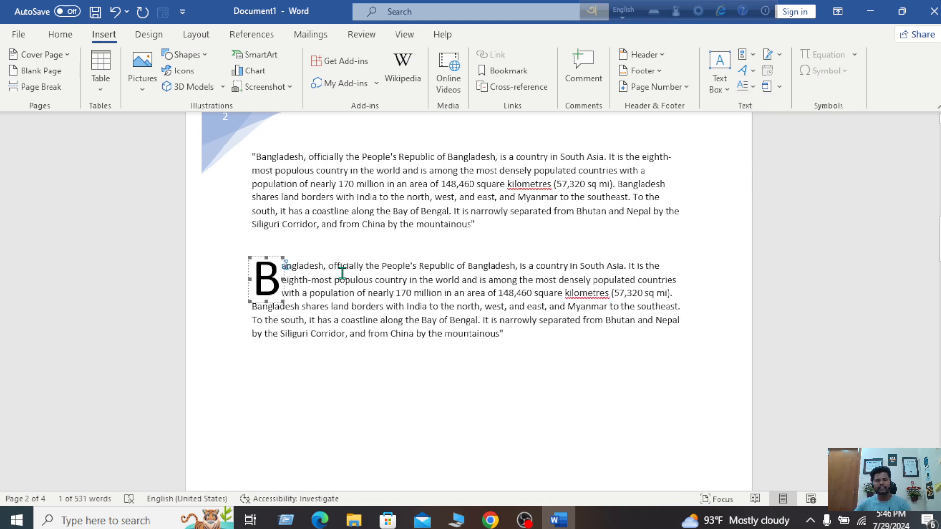
pyautogui.click(754, 87)
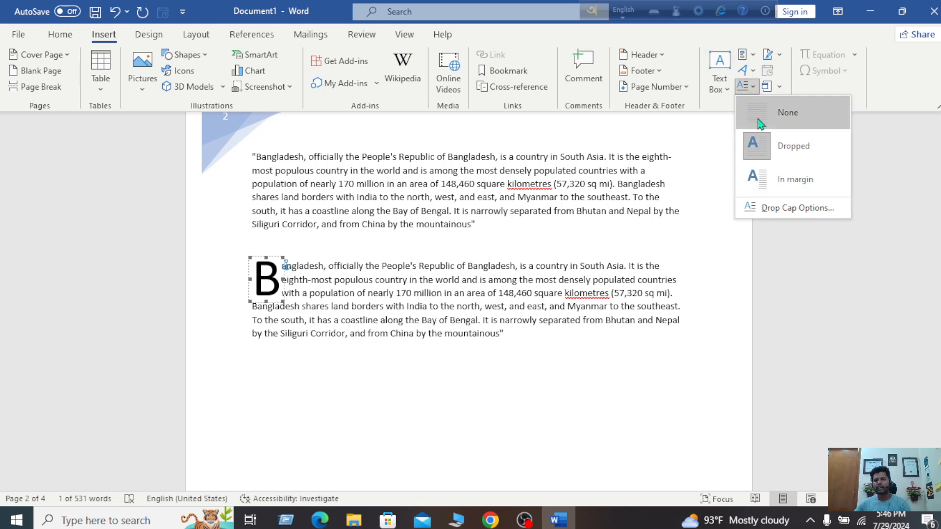
pyautogui.click(817, 178)
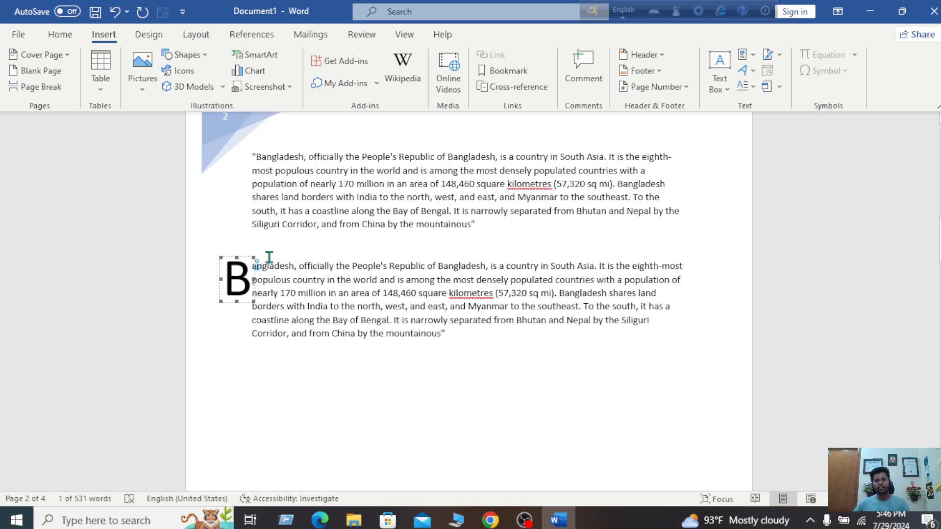
pyautogui.click(745, 86)
pyautogui.click(773, 145)
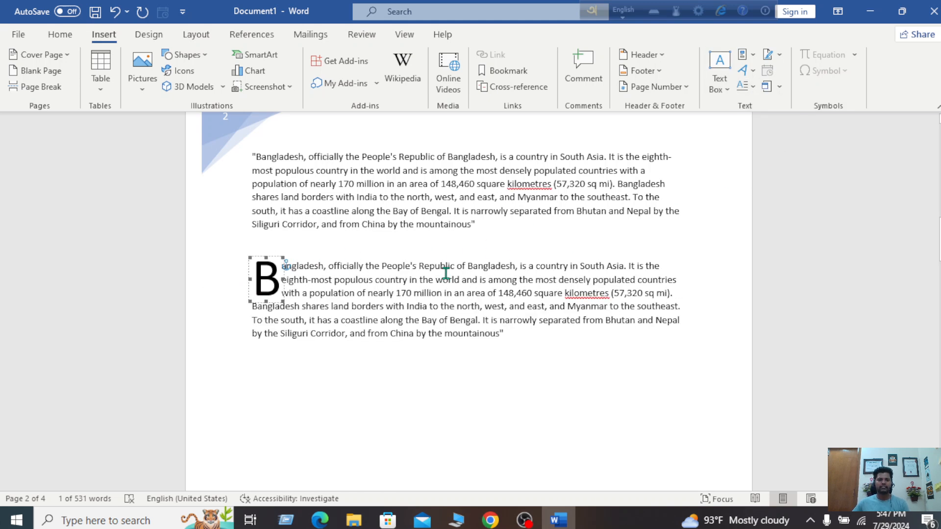
pyautogui.click(753, 88)
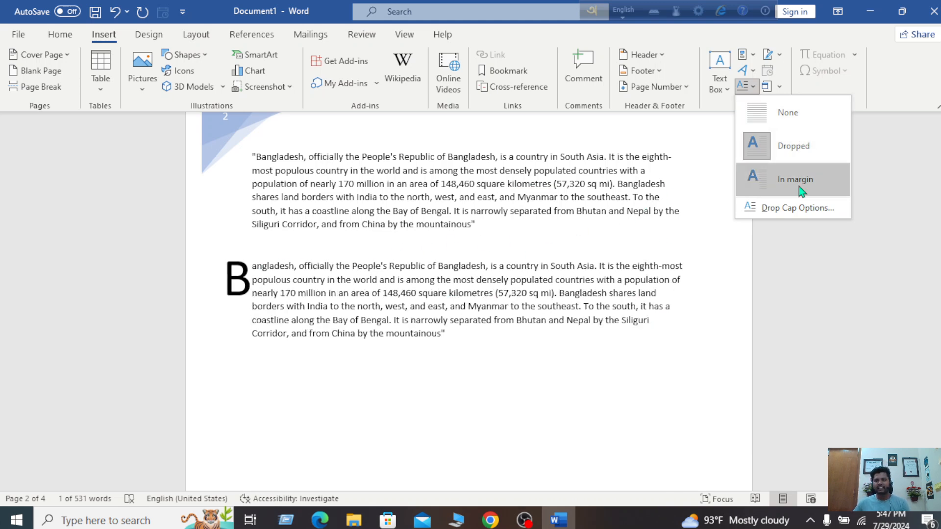
pyautogui.click(816, 213)
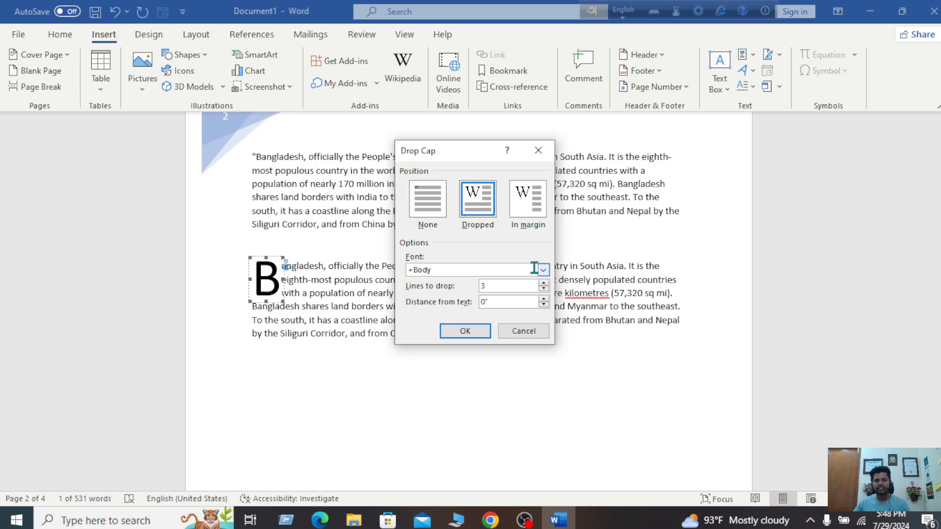
# Set the drop cap's lines to drop to 4
pyautogui.click(543, 283)
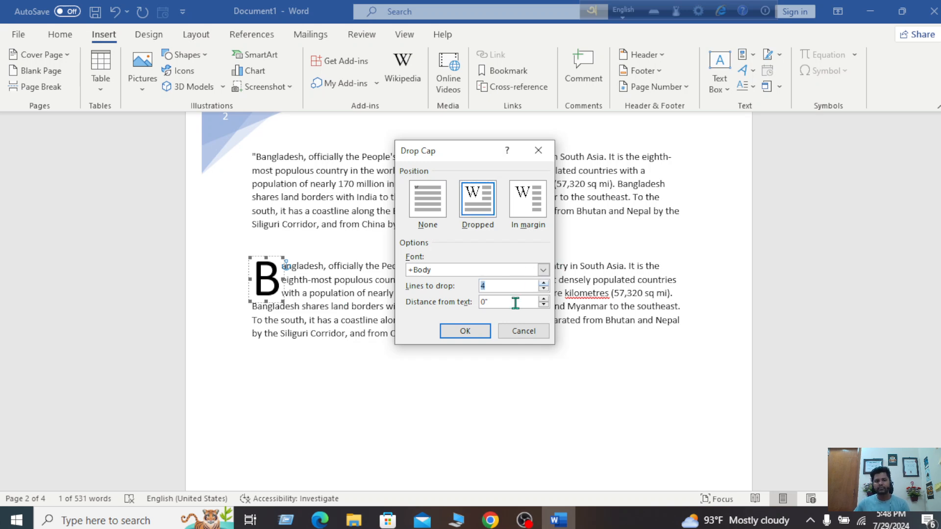
pyautogui.click(466, 332)
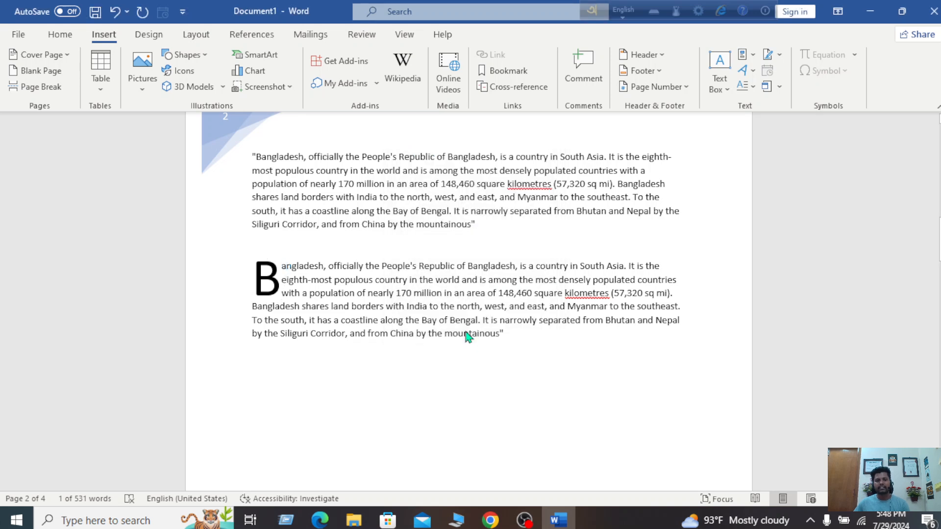
pyautogui.click(342, 371)
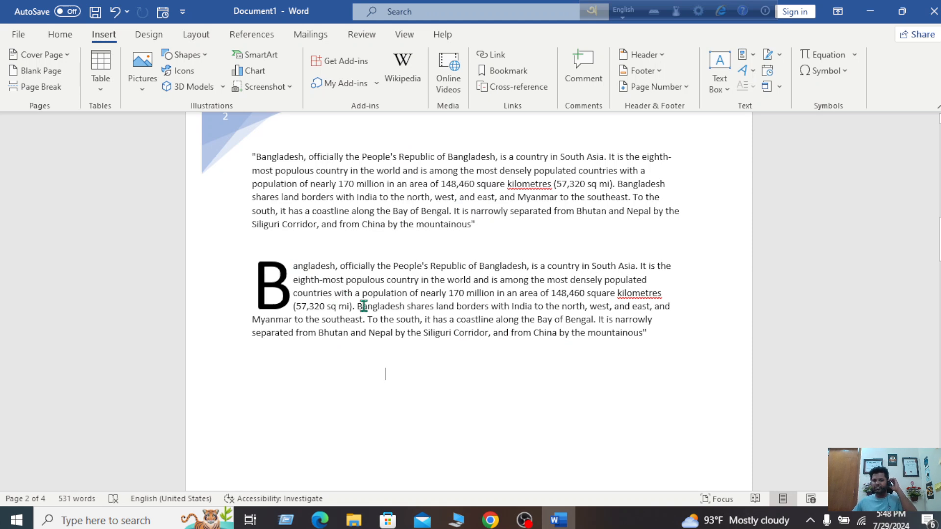
# Reopen Drop Cap Options and reduce the lines to drop to 2
pyautogui.click(681, 293)
pyautogui.click(646, 341)
pyautogui.click(746, 87)
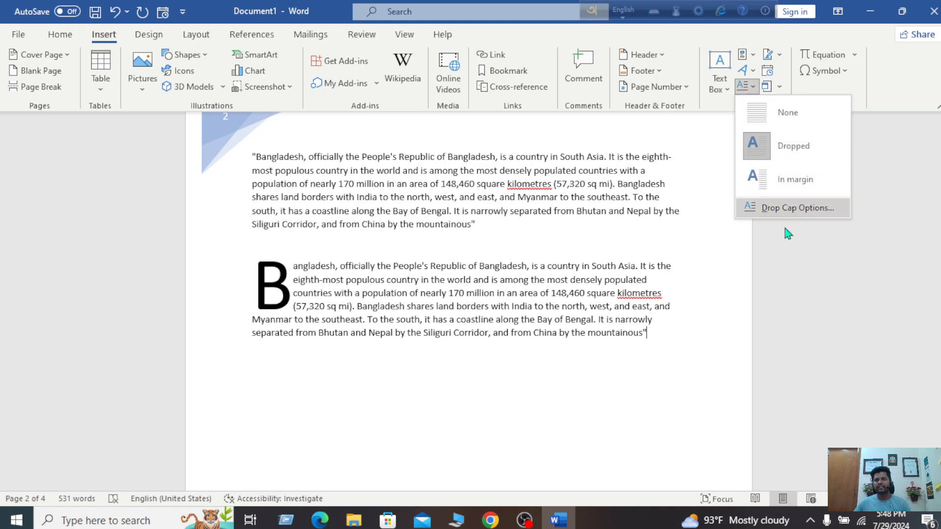
pyautogui.click(791, 210)
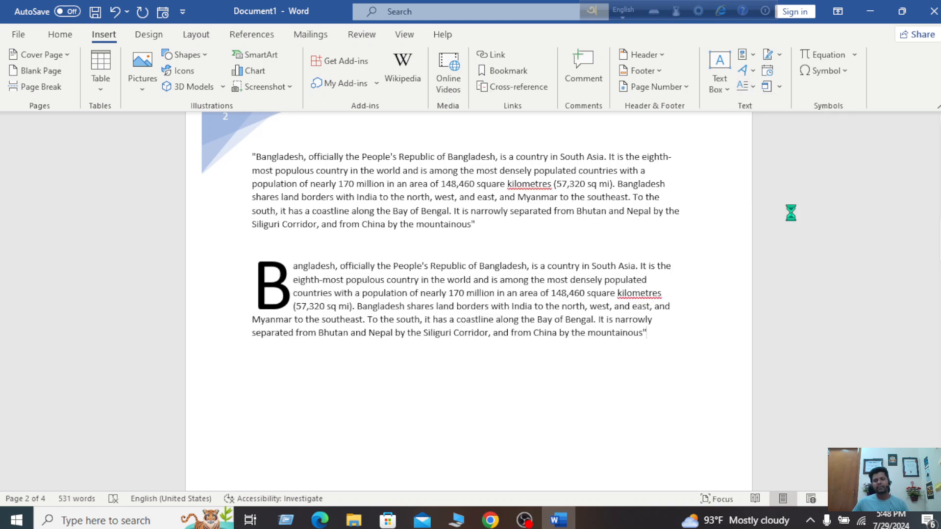
pyautogui.click(545, 290)
pyautogui.click(544, 290)
pyautogui.click(466, 332)
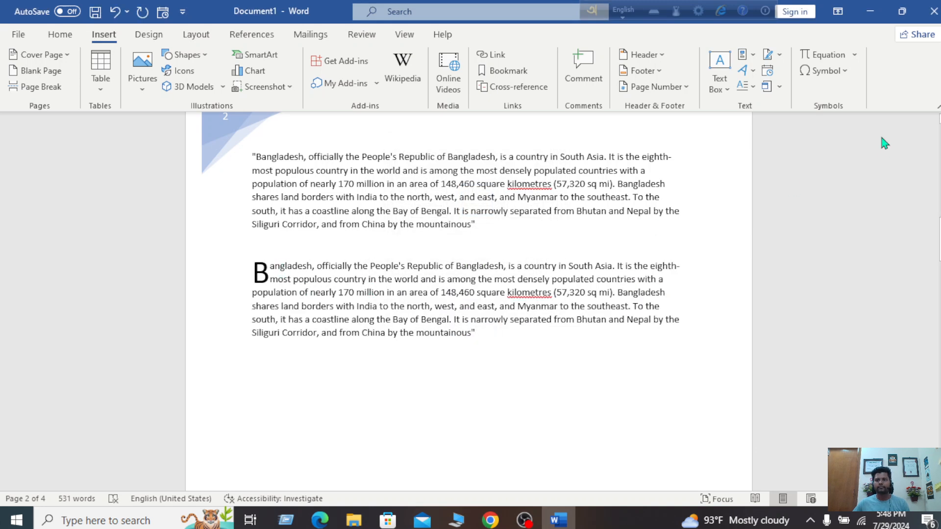
pyautogui.click(744, 86)
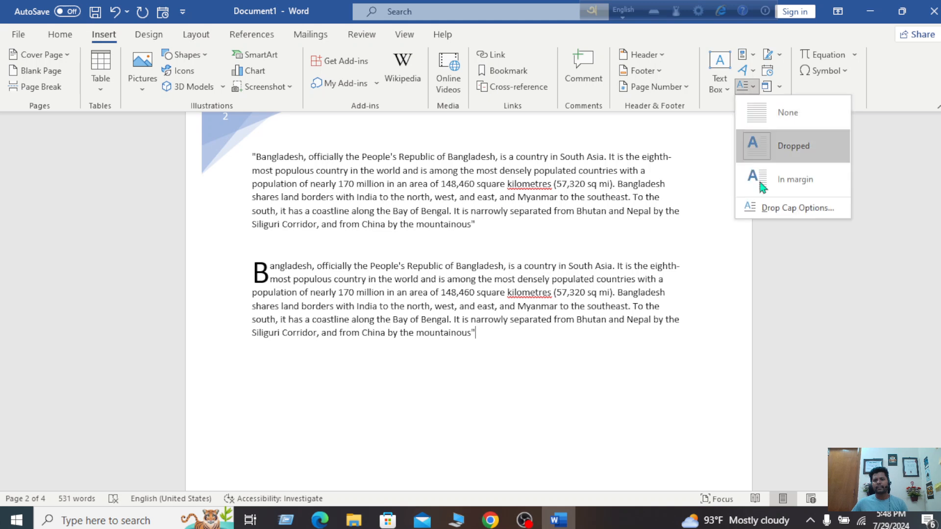
pyautogui.click(774, 210)
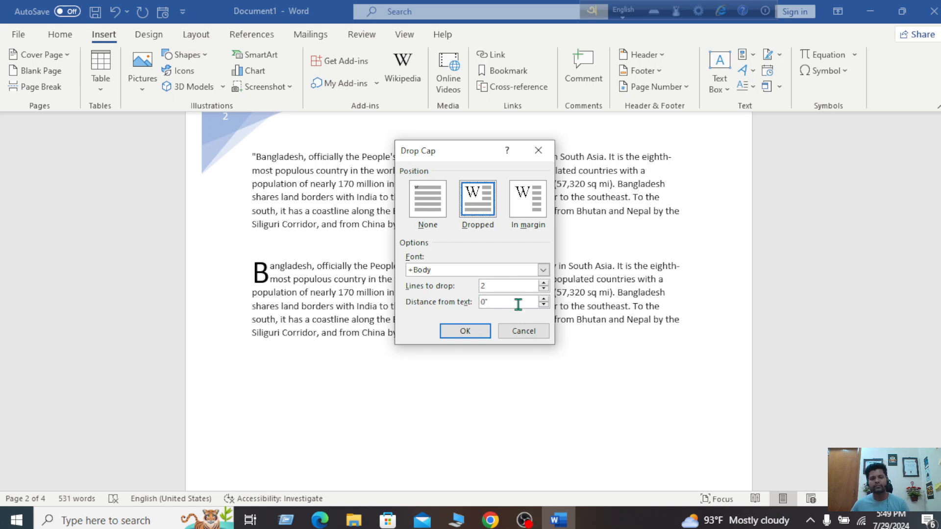
pyautogui.click(544, 300)
pyautogui.click(543, 299)
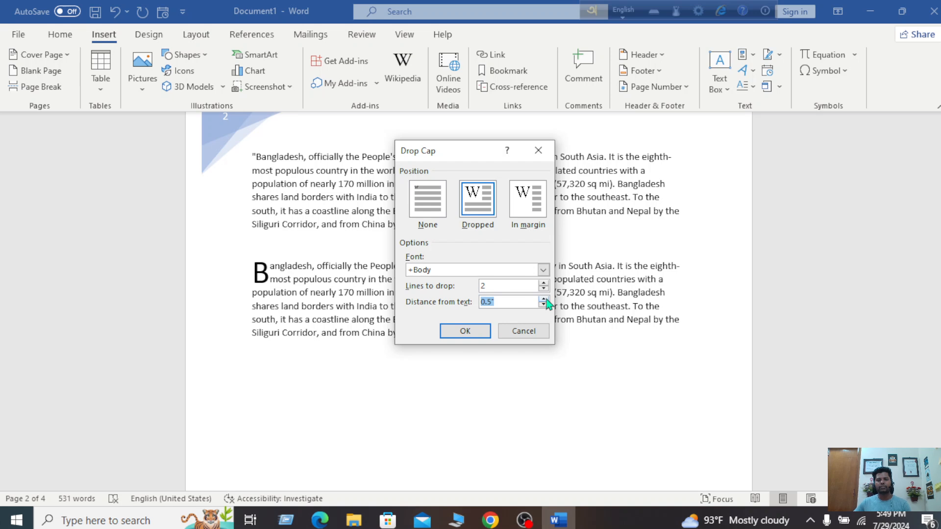
pyautogui.click(466, 332)
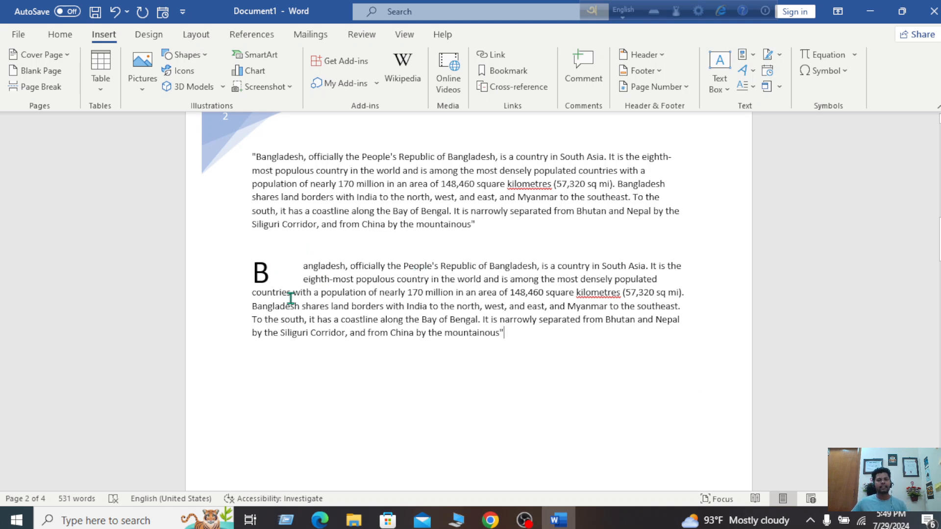
pyautogui.click(679, 92)
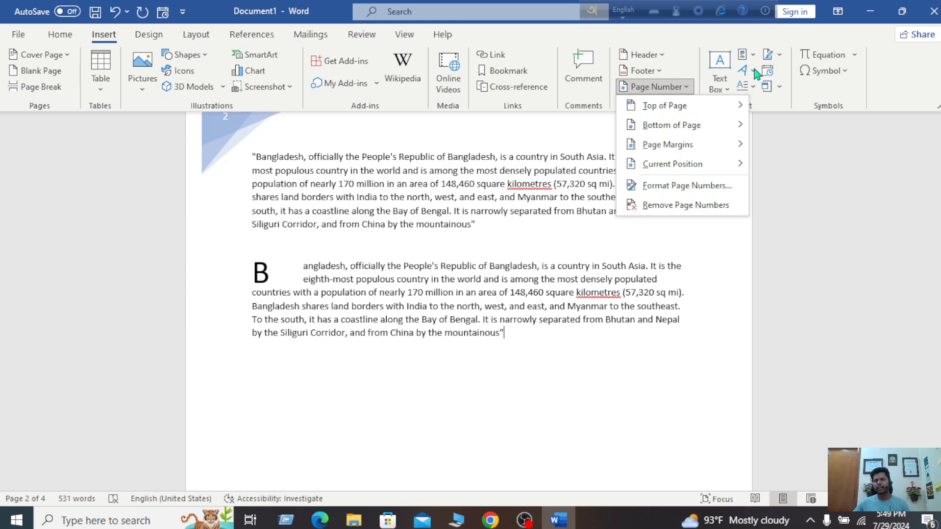
pyautogui.click(750, 87)
pyautogui.click(765, 206)
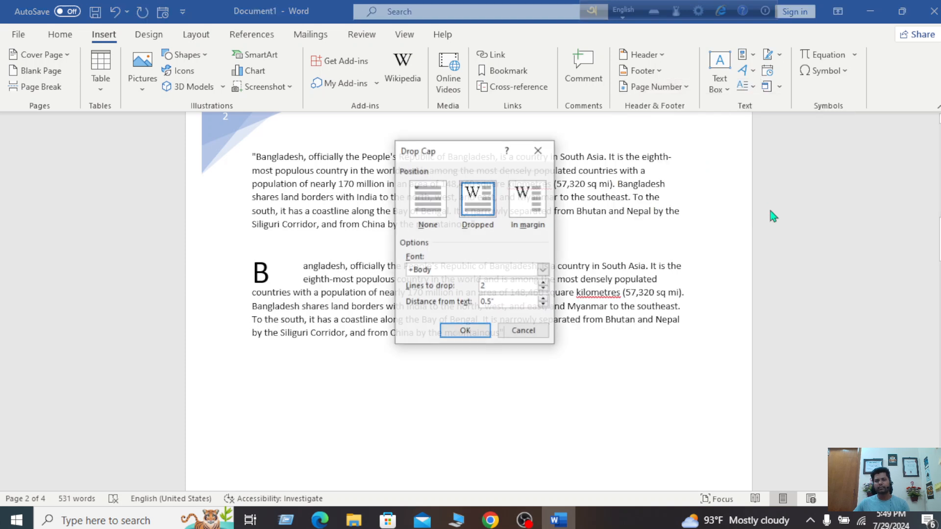
pyautogui.click(505, 300)
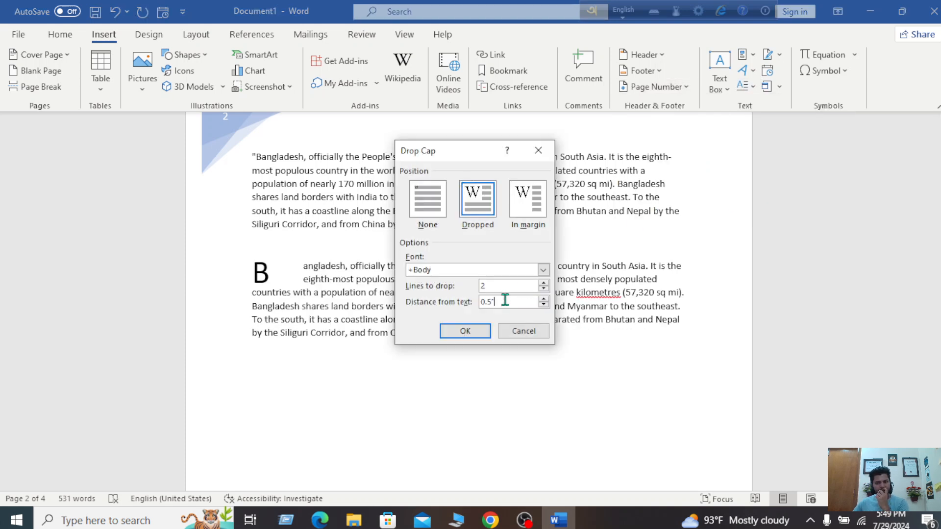
pyautogui.press('BackSpace')
pyautogui.press('BackSpace')
pyautogui.press('BackSpace')
pyautogui.press('BackSpace')
pyautogui.write('0')
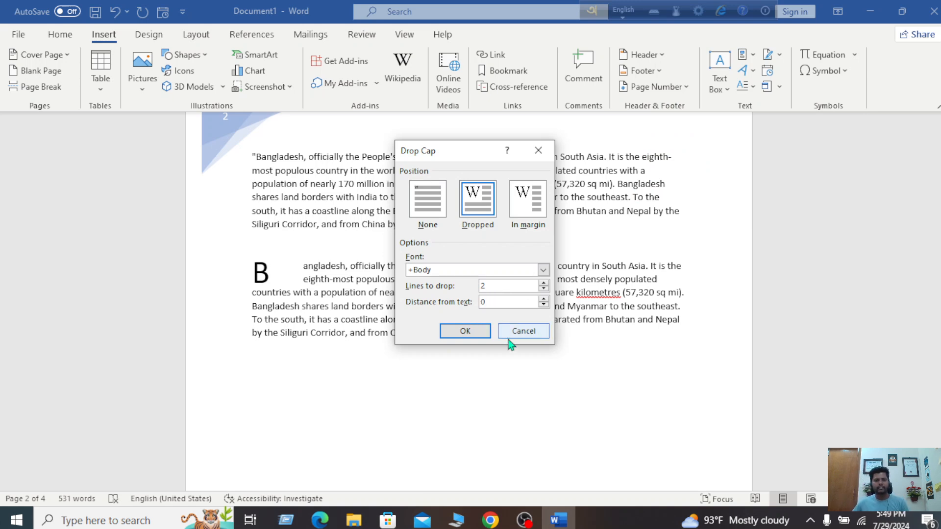
pyautogui.click(481, 332)
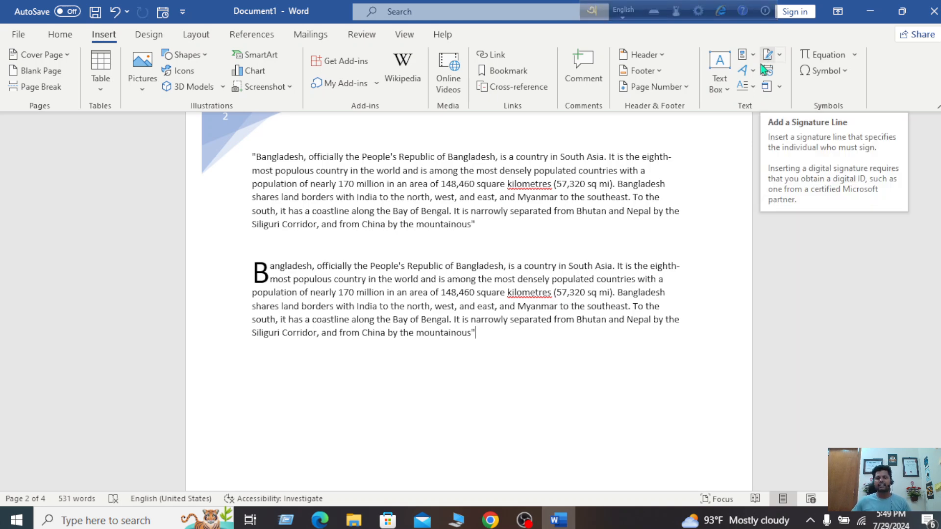
pyautogui.click(527, 520)
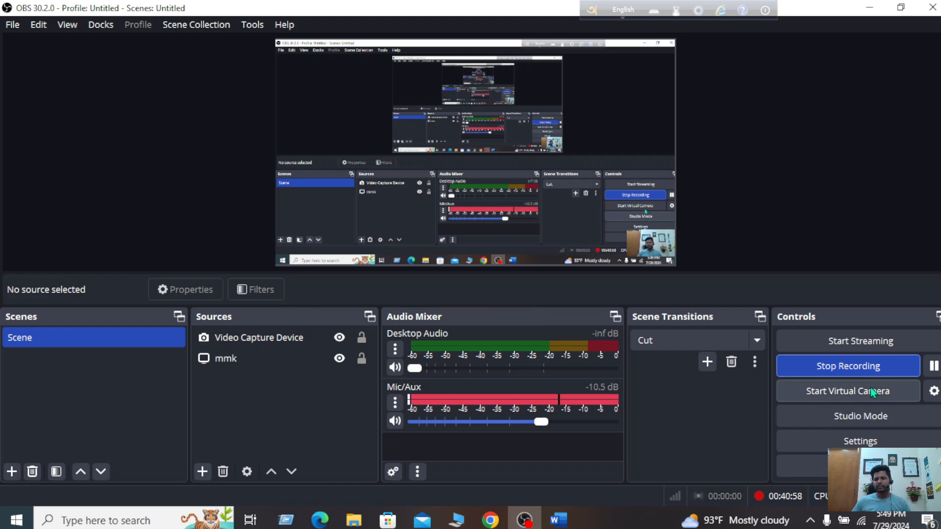
pyautogui.moveTo(568, 523)
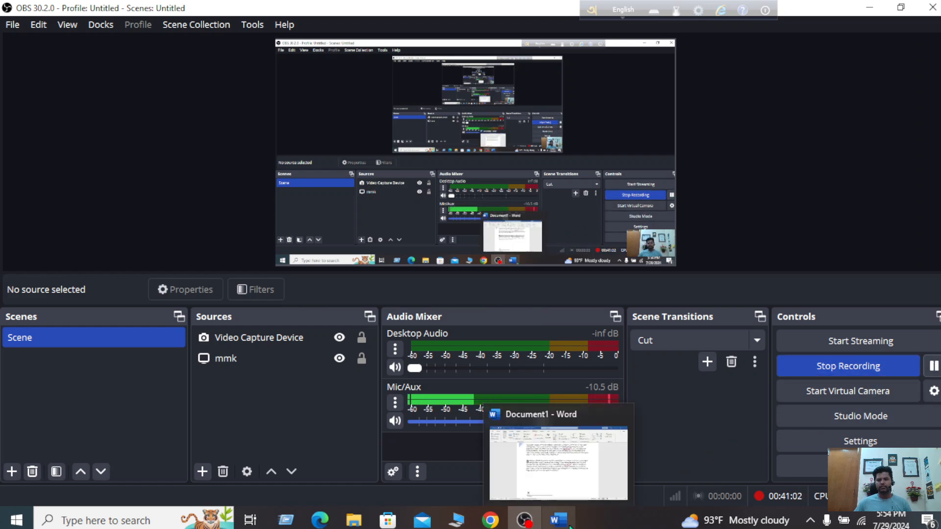
pyautogui.click(569, 523)
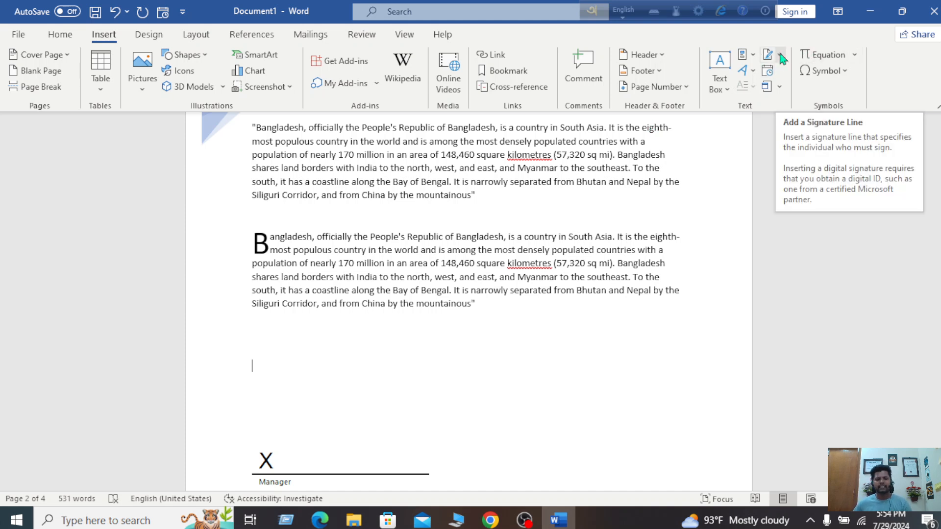
# Select the Manager signature line at the bottom of the page and delete it
pyautogui.click(410, 455)
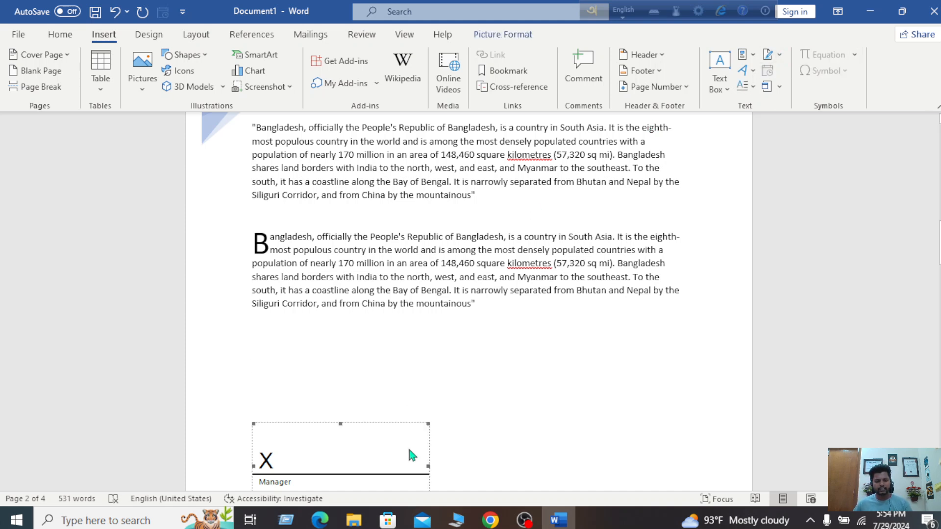
pyautogui.press('Escape')
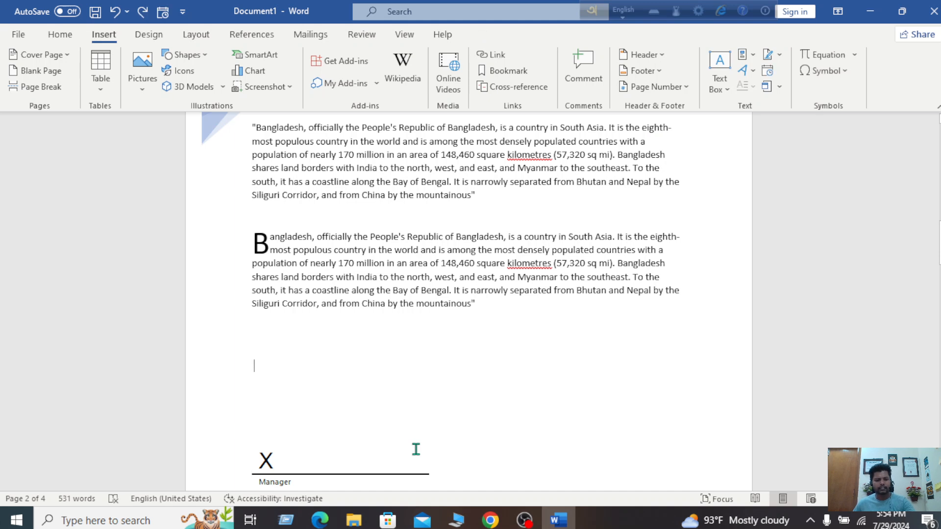
pyautogui.click(395, 472)
pyautogui.rightClick(395, 471)
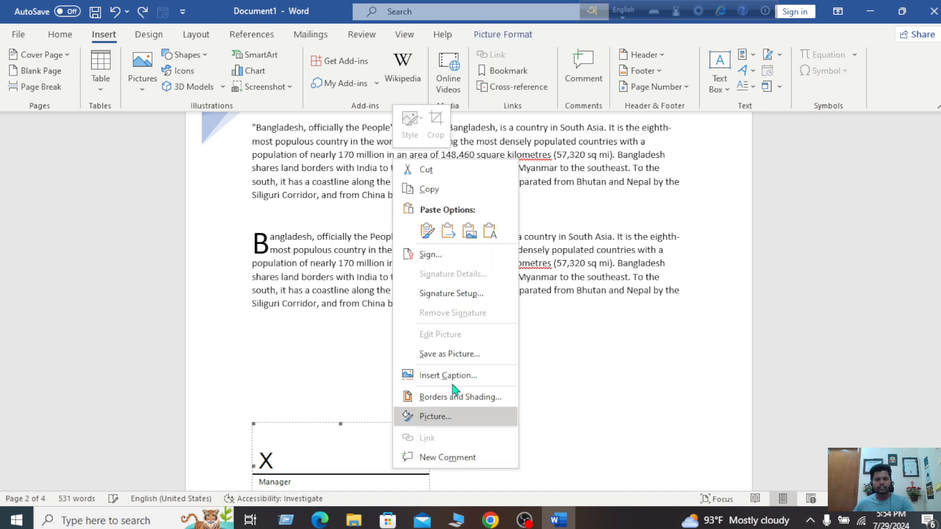
pyautogui.click(475, 181)
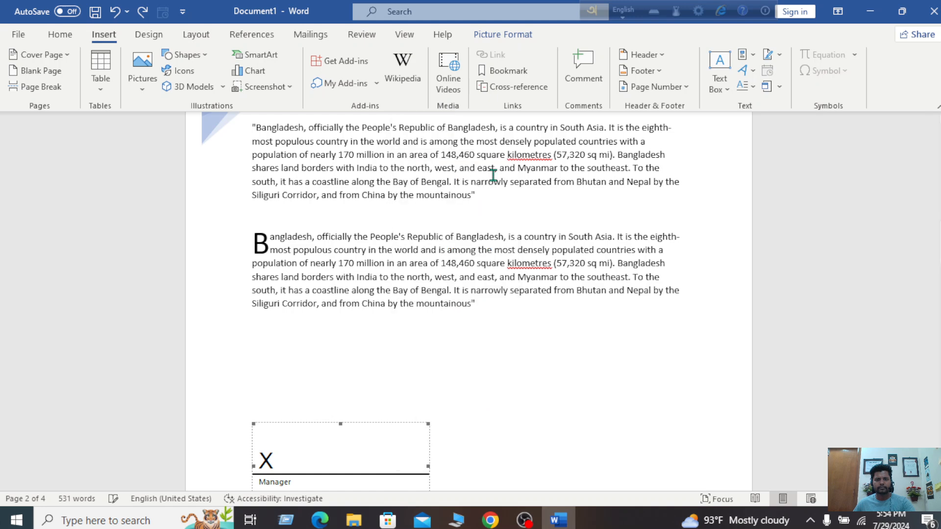
pyautogui.press('Delete')
# Check the end of the page and bring up the Signature Line choices
pyautogui.scroll(-1, 589, 307)
pyautogui.scroll(-2, 590, 307)
pyautogui.scroll(3, 588, 307)
pyautogui.scroll(-1, 664, 216)
pyautogui.scroll(-2, 663, 215)
pyautogui.click(780, 56)
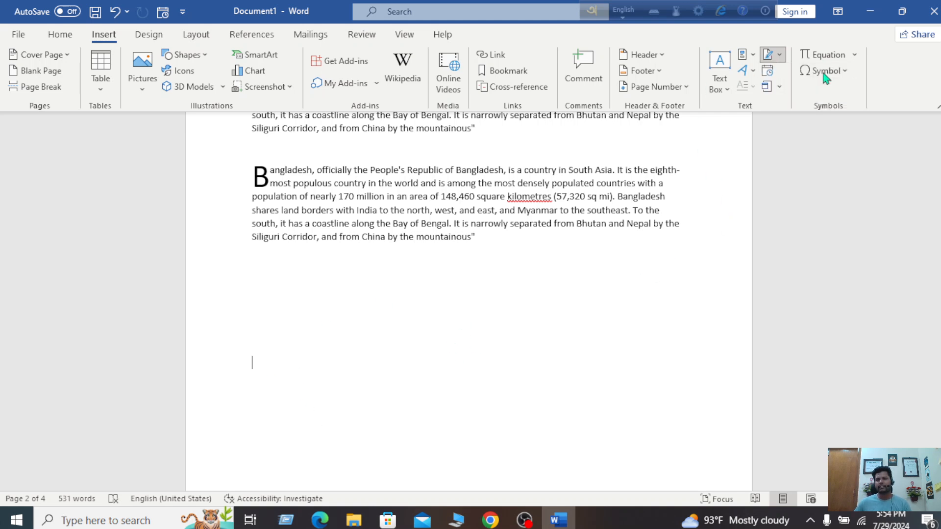
# Insert a new signature line with the suggested signer 'Manager'
pyautogui.click(826, 79)
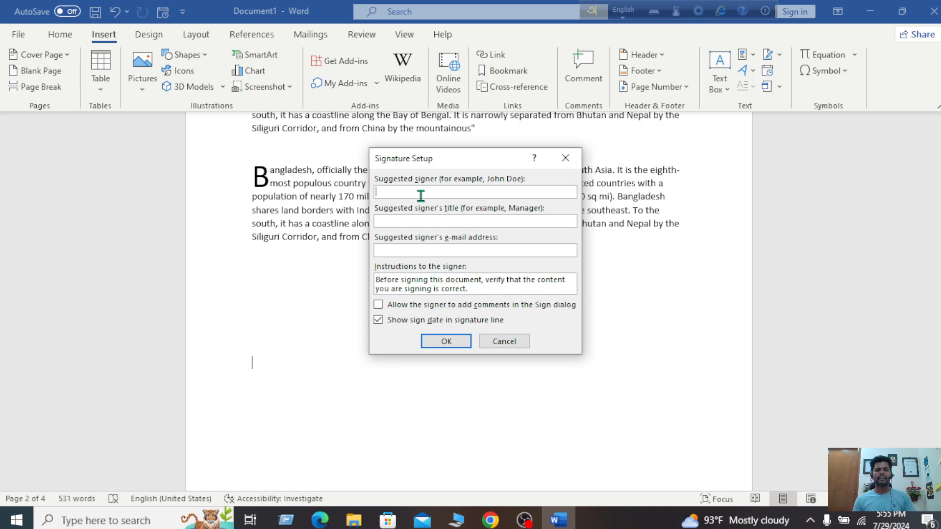
pyautogui.write('Manage')
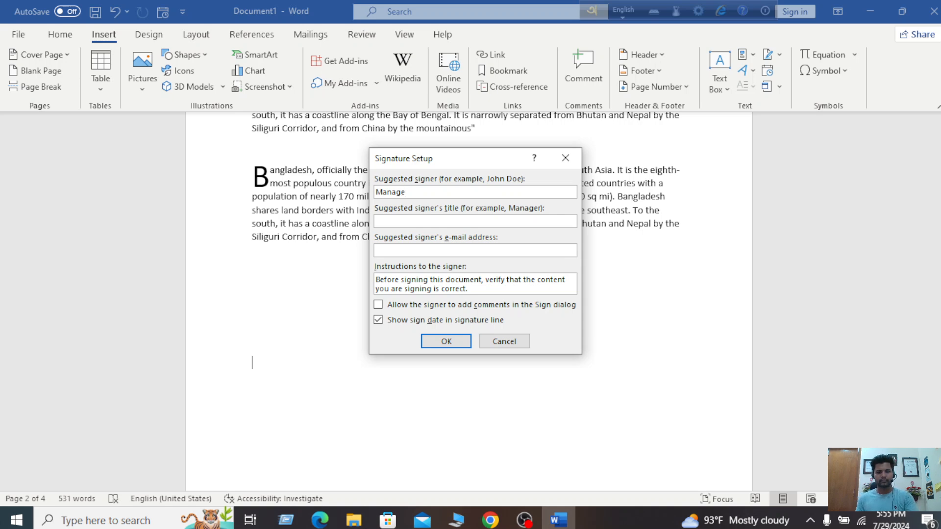
pyautogui.write('r')
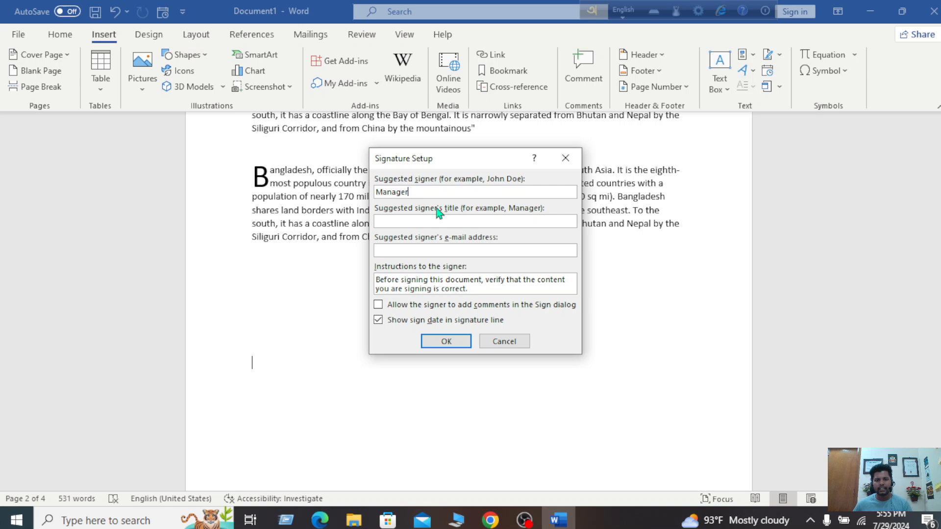
pyautogui.click(446, 342)
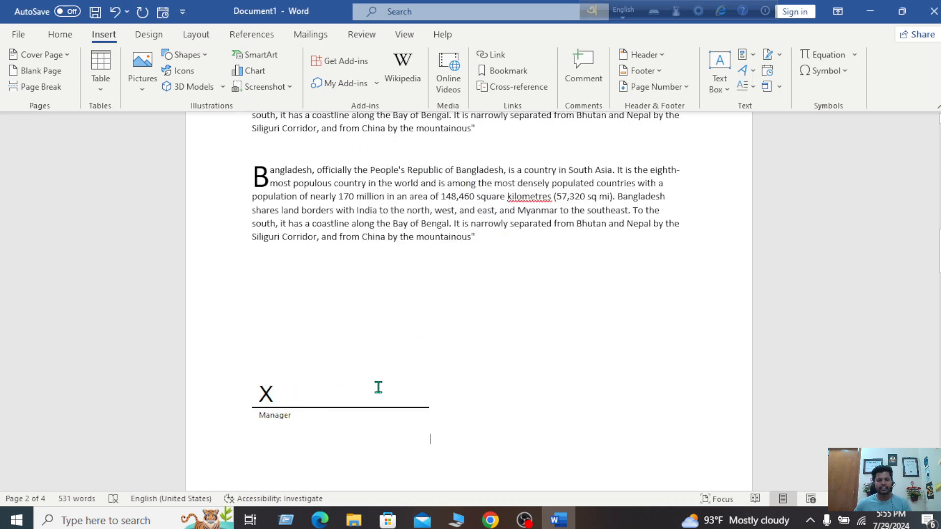
pyautogui.scroll(-4, 410, 359)
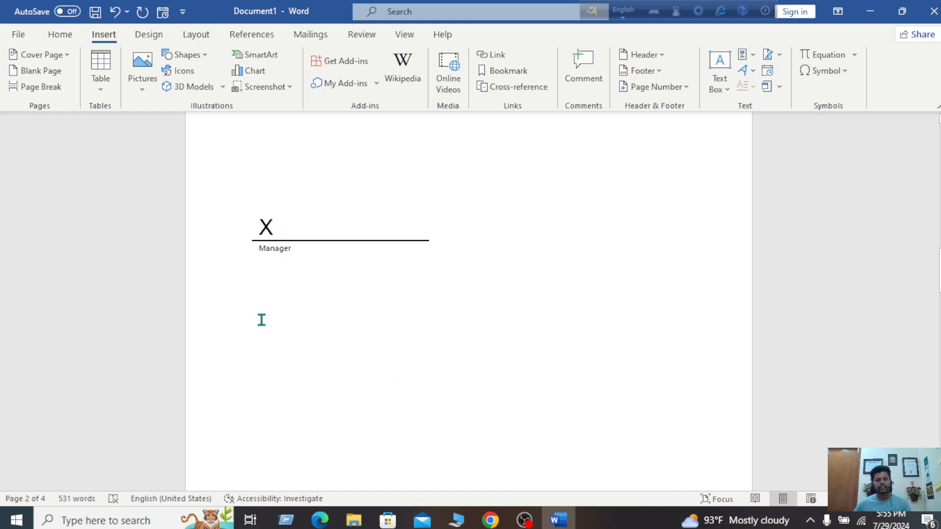
pyautogui.scroll(7, 261, 319)
pyautogui.scroll(-3, 261, 322)
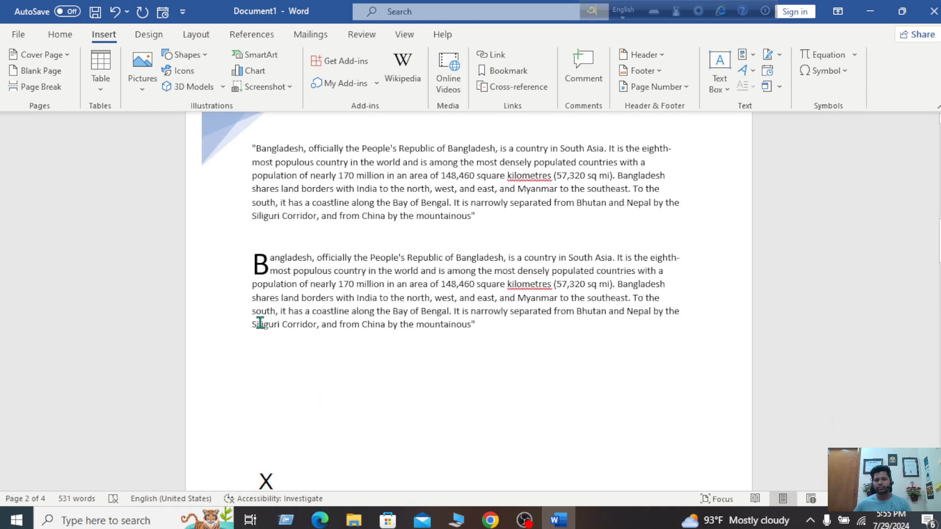
pyautogui.scroll(-3, 260, 322)
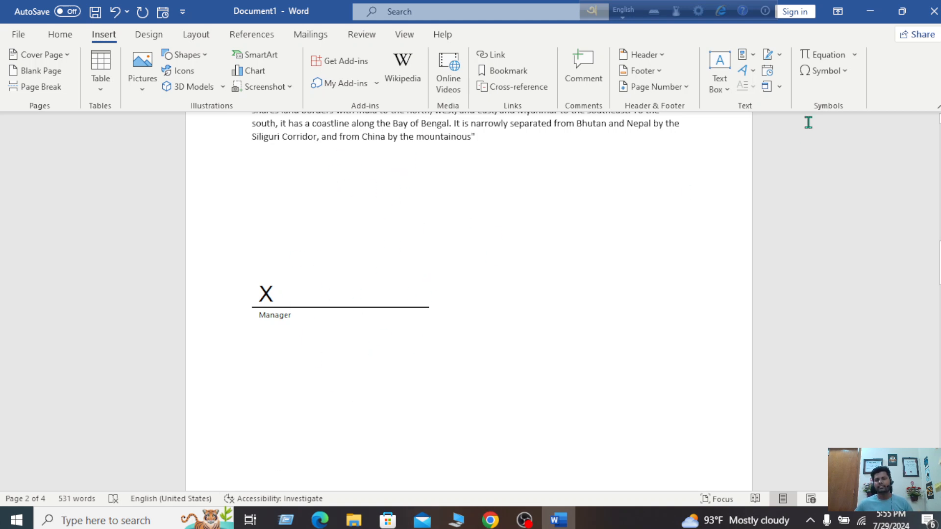
# Cut the Manager signature line out of page 2
pyautogui.click(300, 306)
pyautogui.rightClick(300, 307)
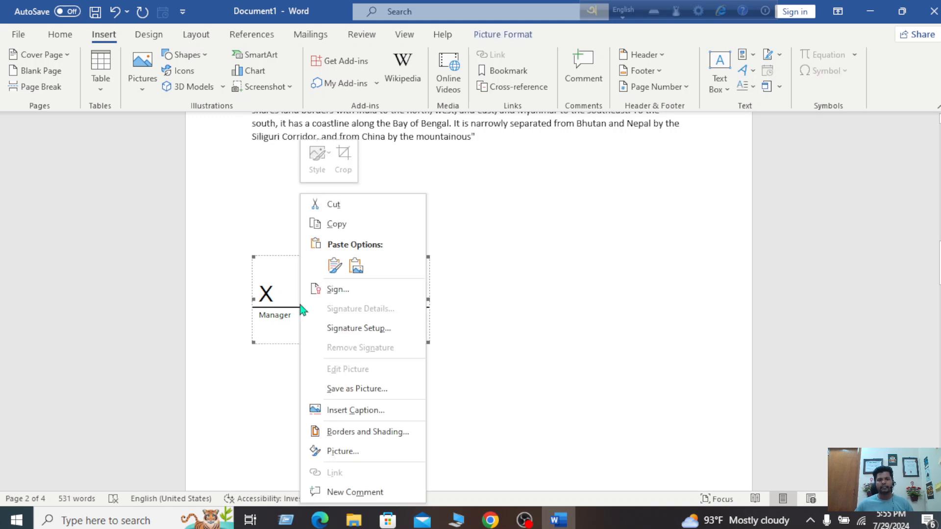
pyautogui.click(355, 205)
pyautogui.scroll(4, 615, 229)
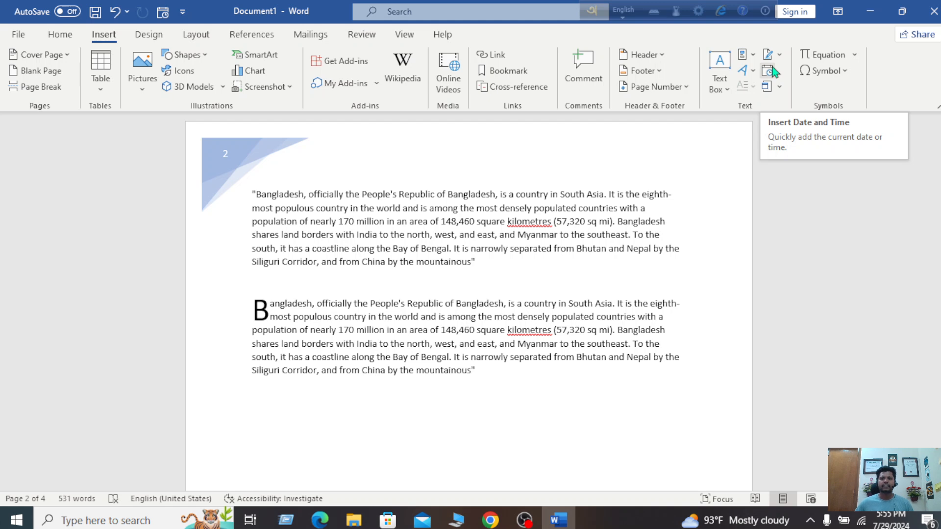
# Insert the date as '29 July 2024' on the blank line below the drop-cap paragraph
pyautogui.click(770, 72)
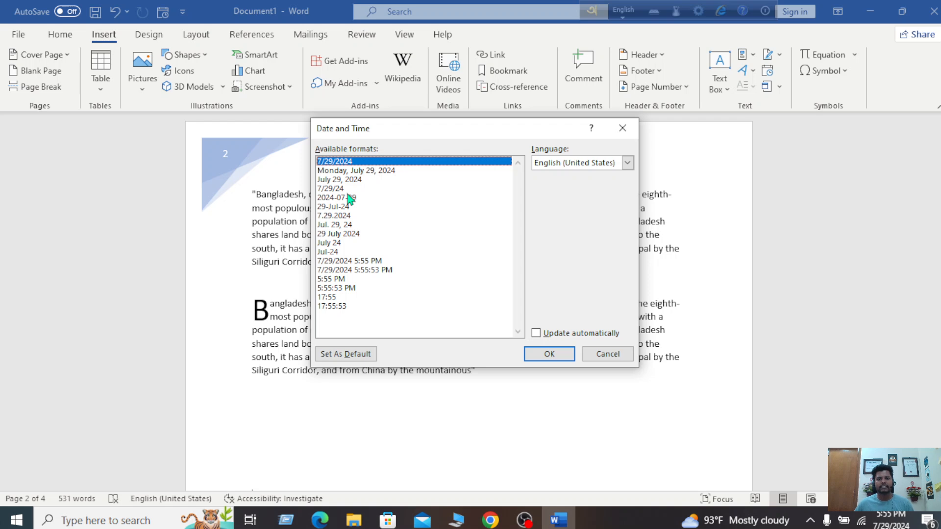
pyautogui.click(623, 129)
pyautogui.scroll(-2, 454, 376)
pyautogui.click(275, 306)
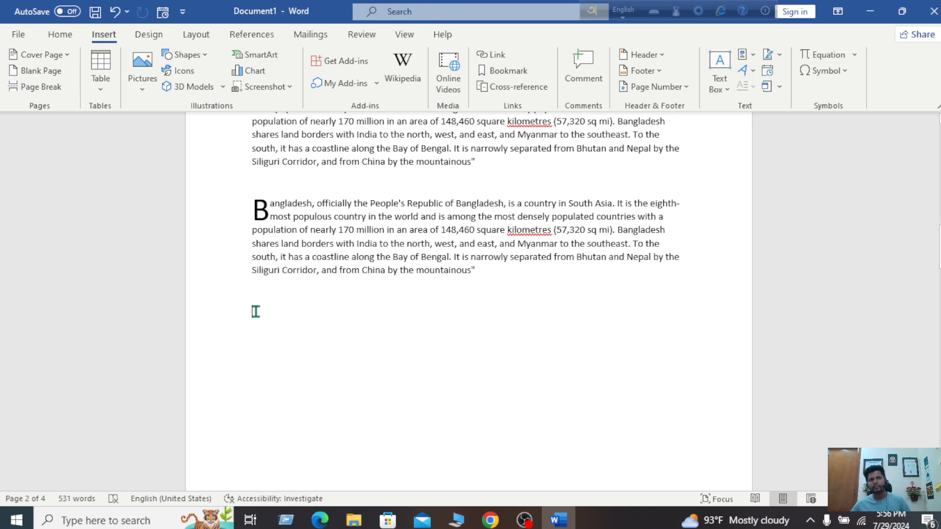
pyautogui.click(768, 72)
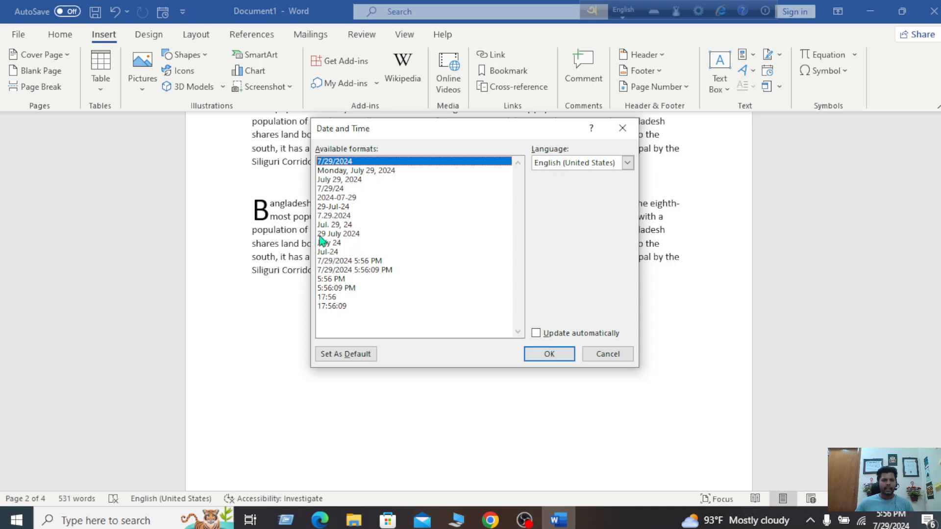
pyautogui.click(343, 236)
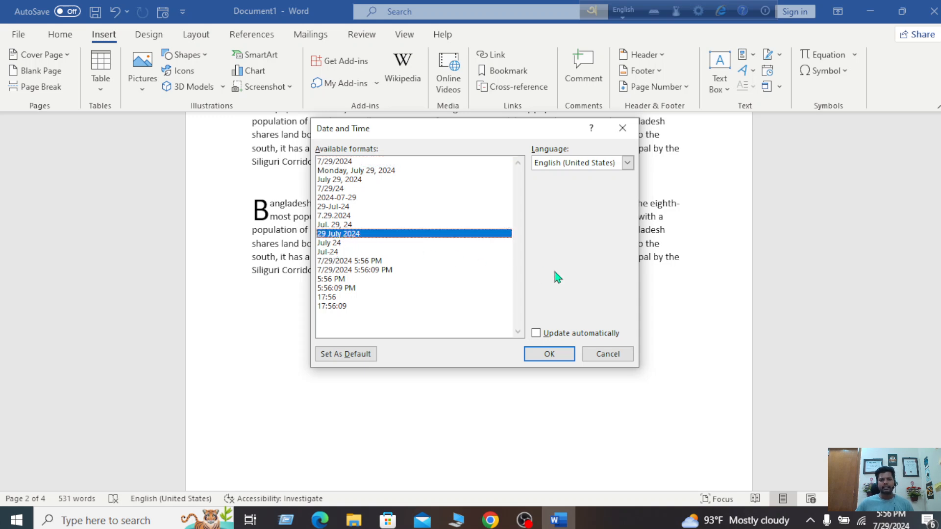
pyautogui.click(562, 353)
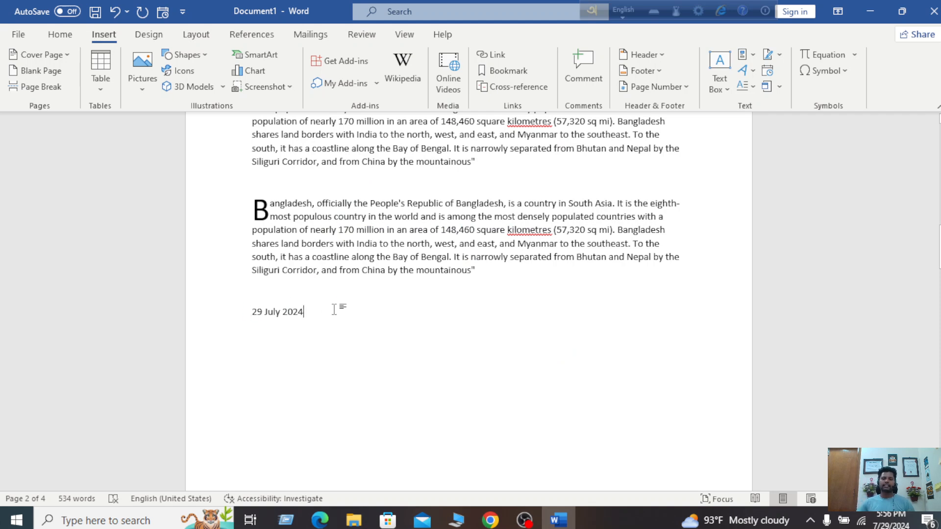
# Insert the date in 7/29/24 format on the line below 29 July 2024
pyautogui.click(768, 71)
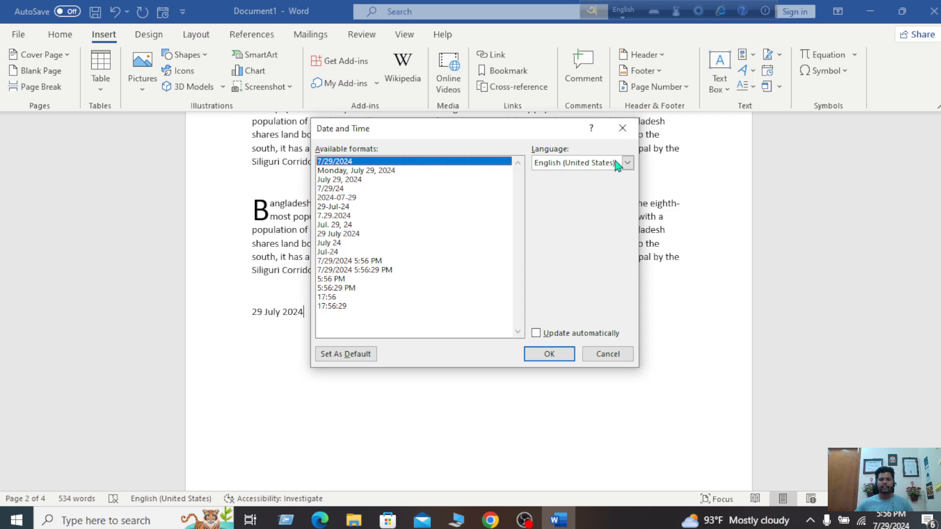
pyautogui.click(624, 128)
pyautogui.click(282, 345)
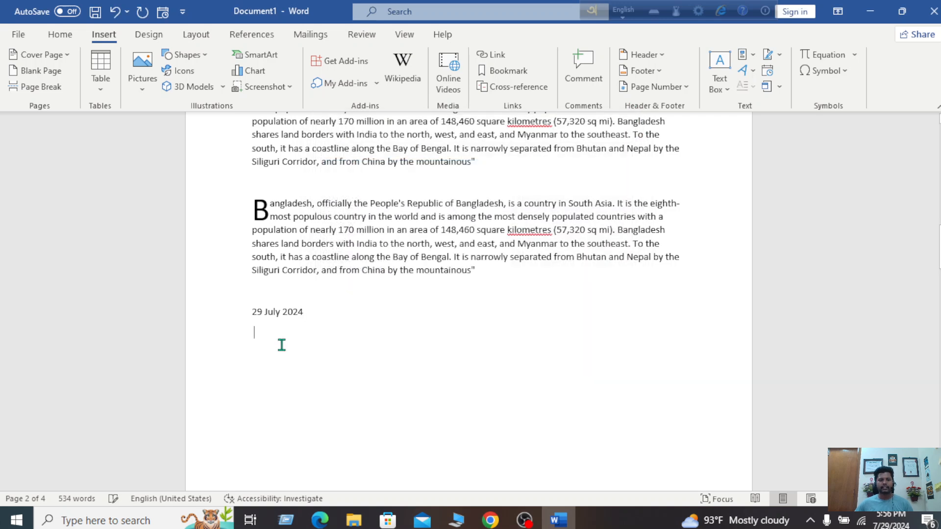
pyautogui.click(768, 70)
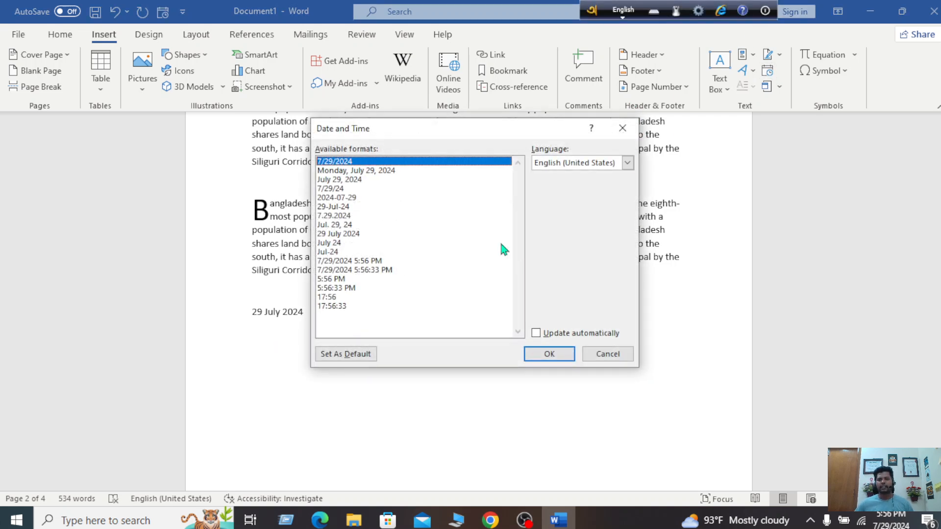
pyautogui.doubleClick(339, 189)
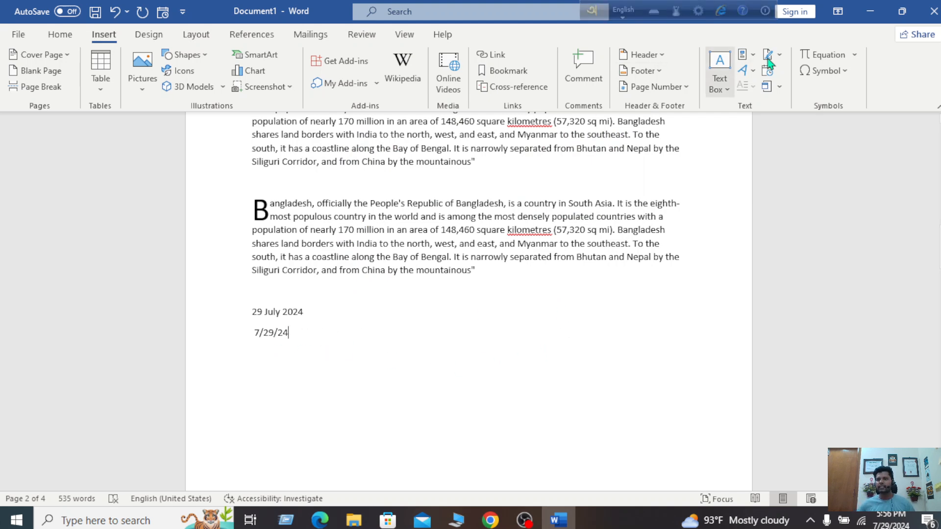
# Place the insertion point on the line below the two dates
pyautogui.click(780, 87)
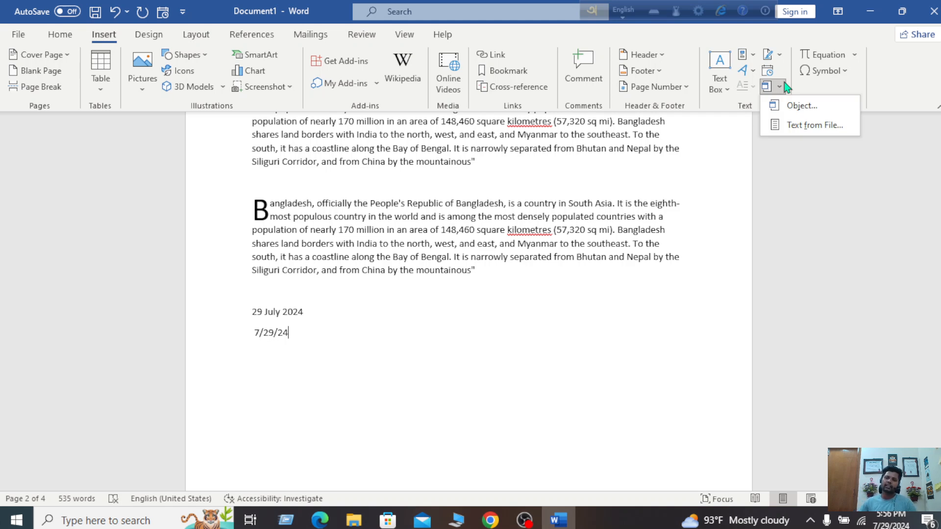
pyautogui.click(558, 304)
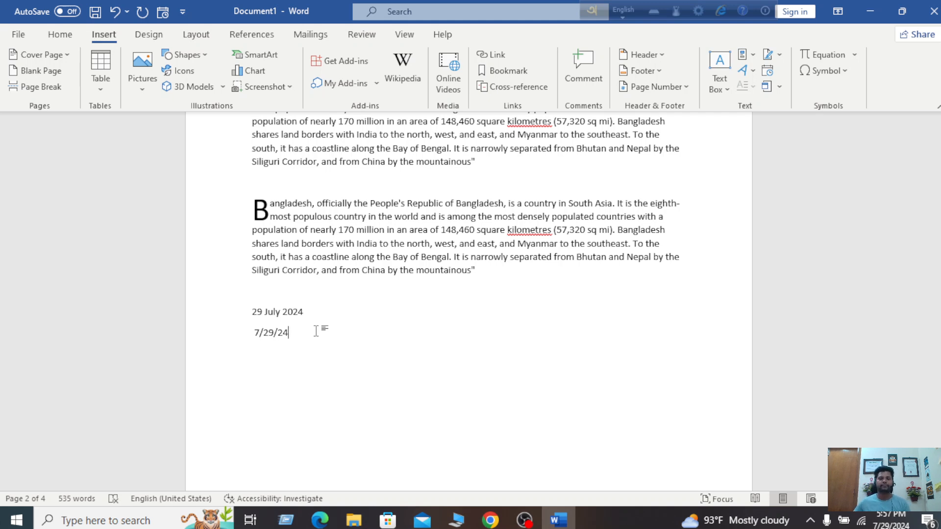
pyautogui.scroll(-10, 316, 331)
pyautogui.scroll(-10, 328, 330)
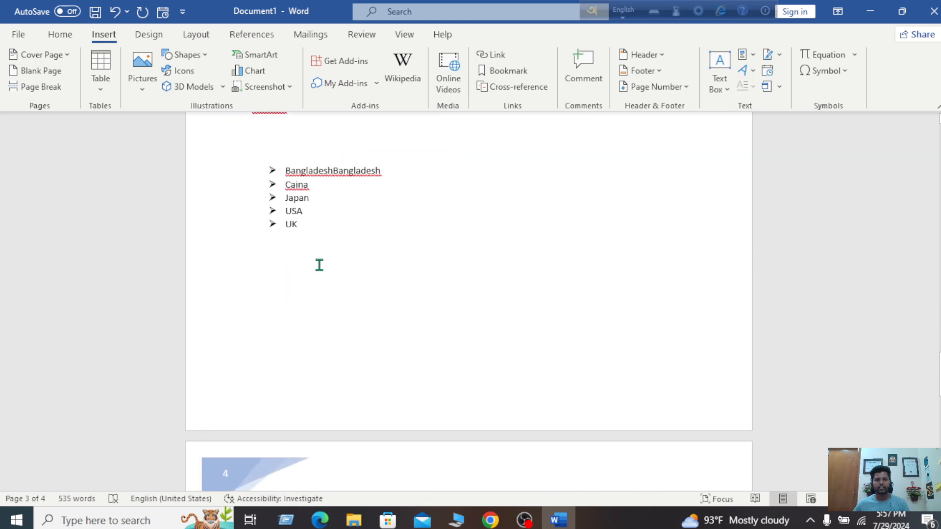
pyautogui.scroll(-15, 325, 399)
pyautogui.scroll(15, 330, 400)
pyautogui.scroll(20, 333, 400)
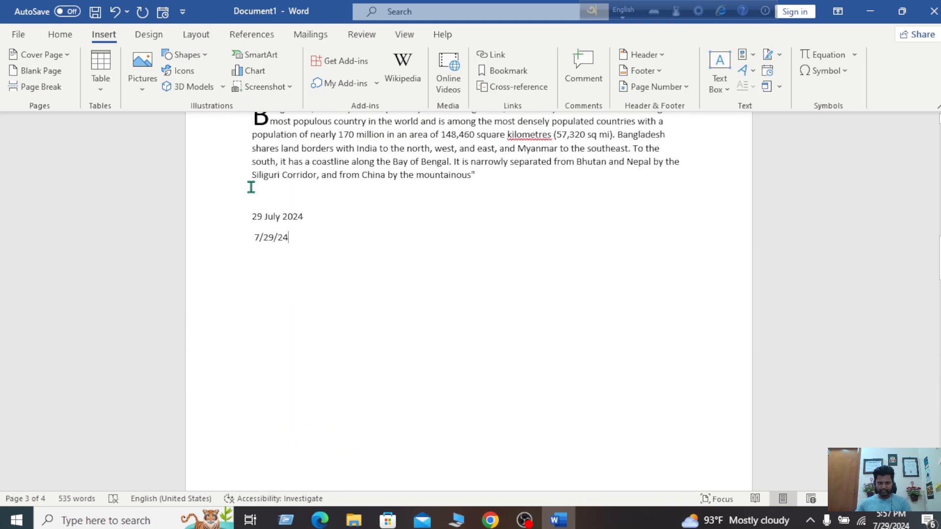
pyautogui.click(253, 305)
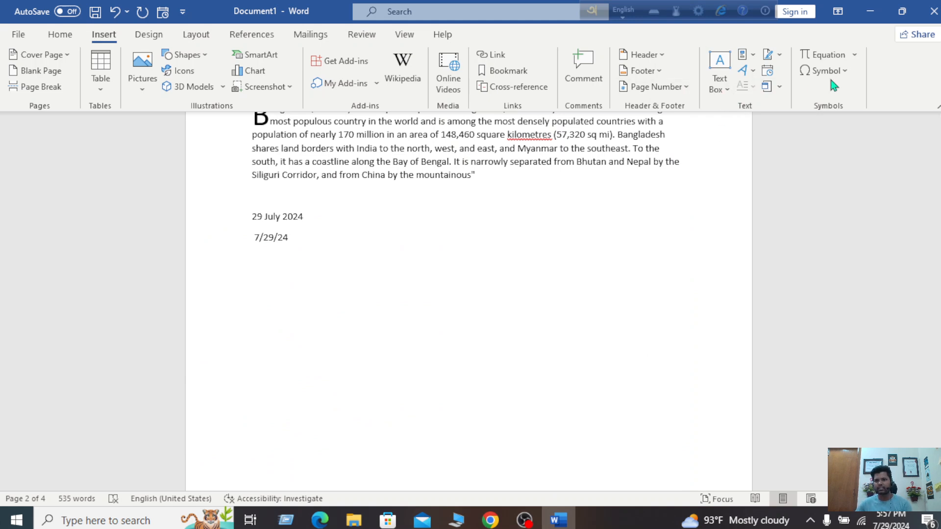
# Embed an existing .docx file from the Word folder using Object's Create from File option
pyautogui.click(778, 87)
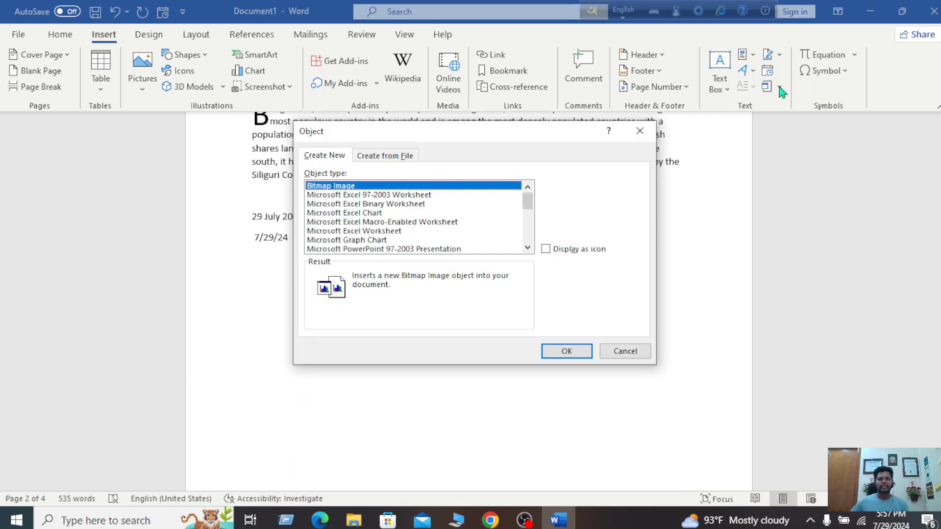
pyautogui.click(640, 131)
pyautogui.click(780, 87)
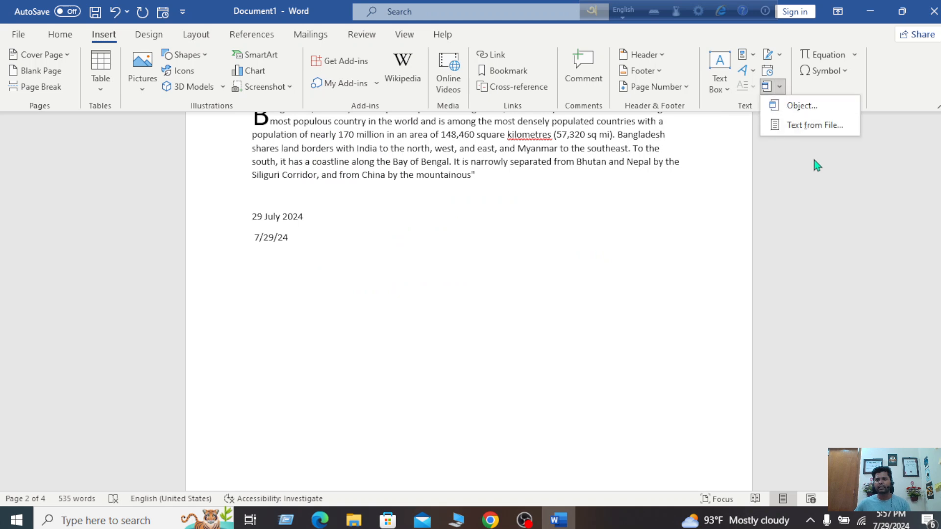
pyautogui.click(803, 106)
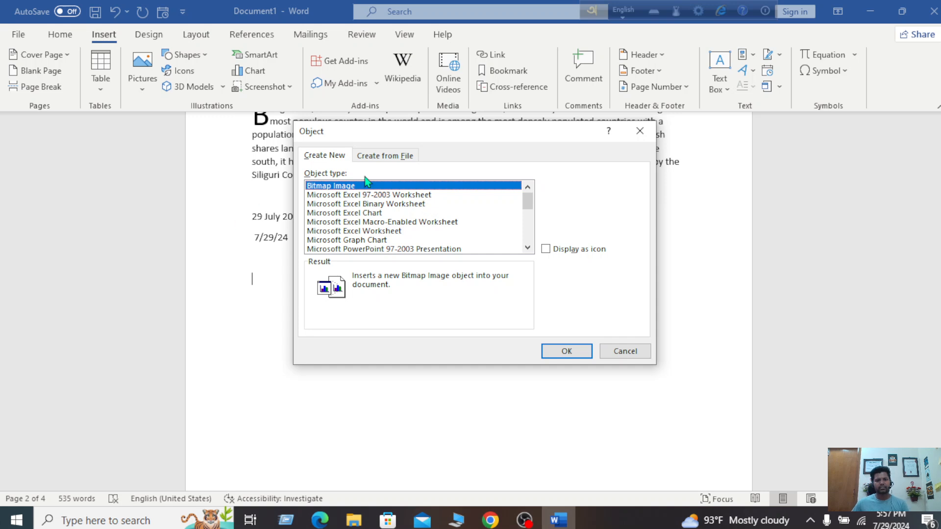
pyautogui.click(395, 158)
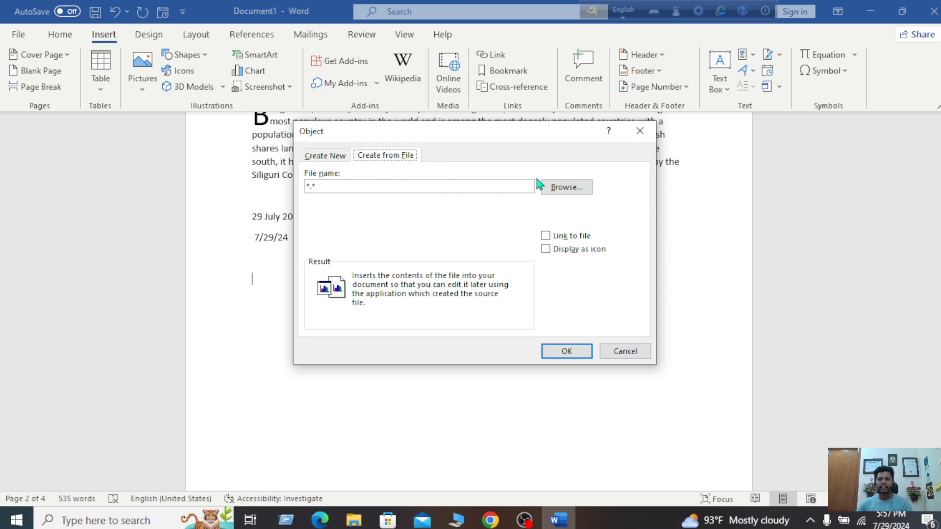
pyautogui.click(562, 191)
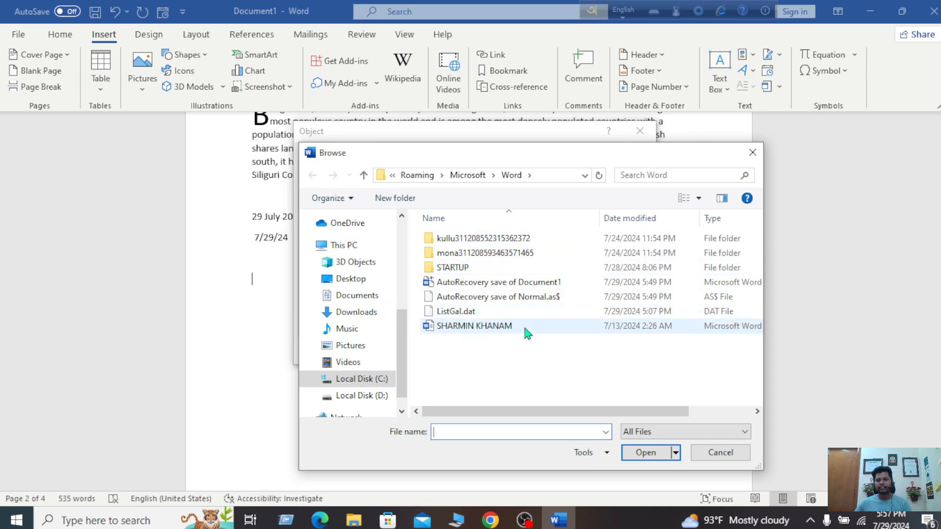
pyautogui.click(475, 327)
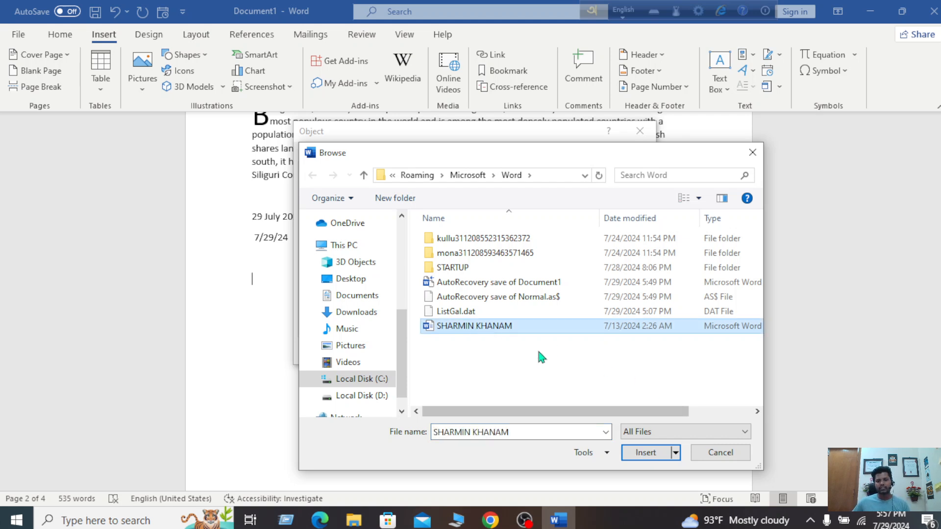
pyautogui.click(652, 455)
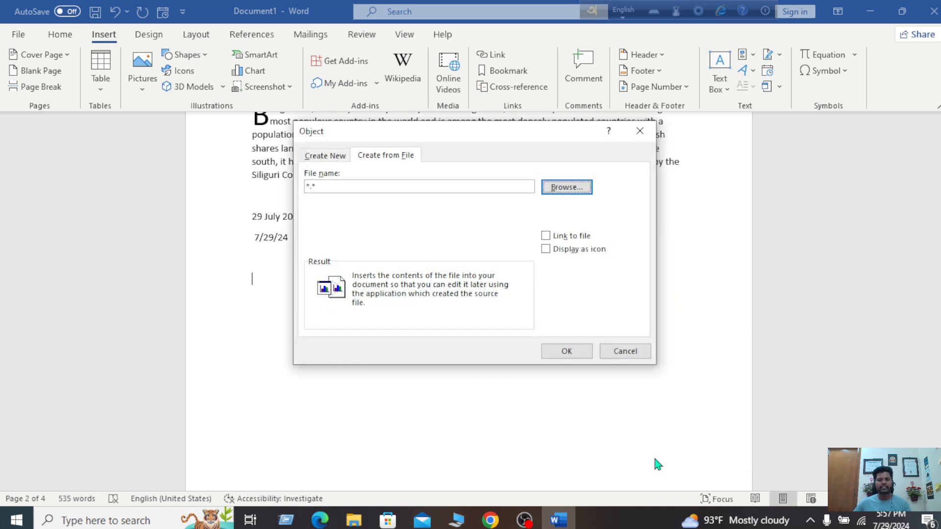
pyautogui.click(570, 354)
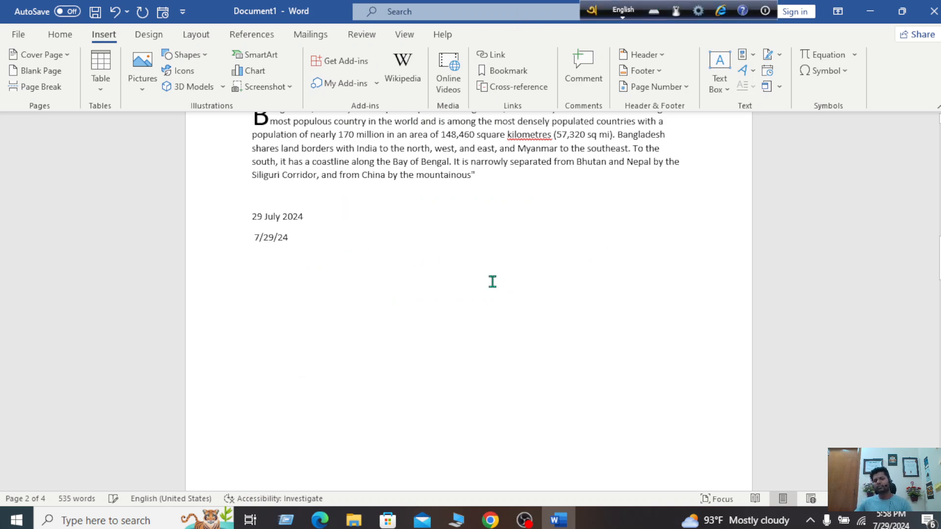
# Add an empty line directly below the 7/29/24 date on page 2
pyautogui.scroll(10, 466, 360)
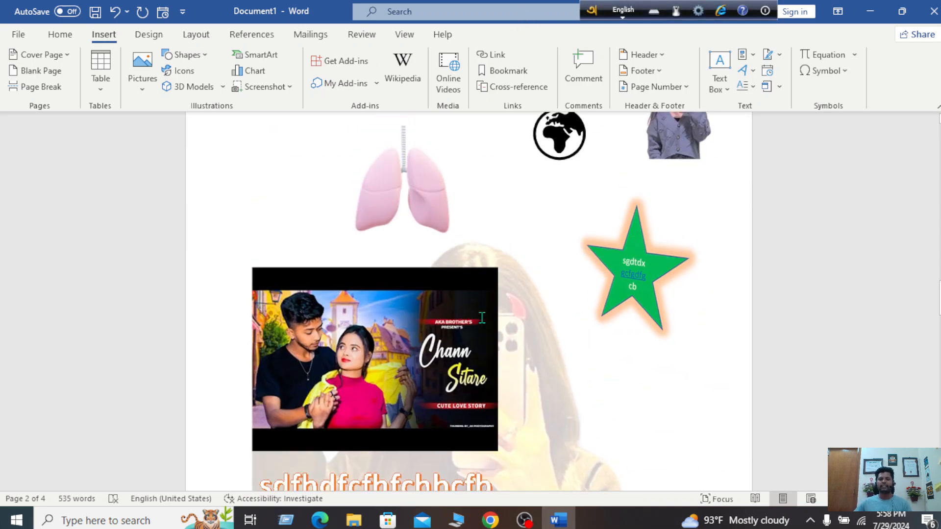
pyautogui.scroll(3, 482, 318)
pyautogui.scroll(-12, 487, 315)
pyautogui.scroll(-1, 492, 314)
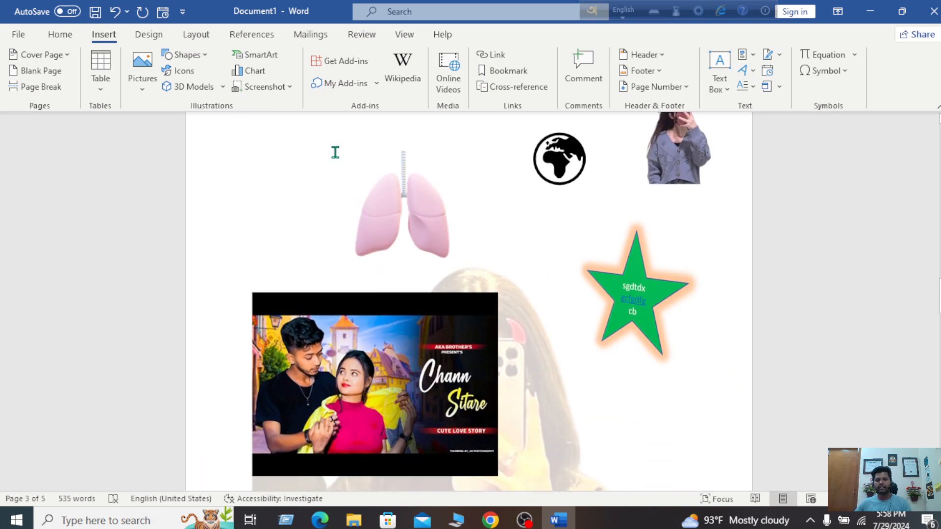
pyautogui.scroll(15, 400, 319)
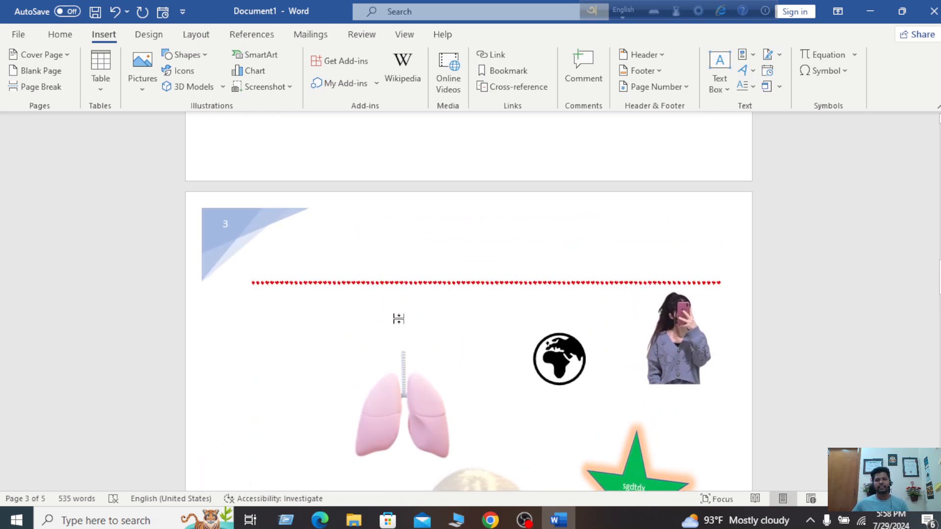
pyautogui.scroll(-12, 445, 322)
pyautogui.scroll(-1, 447, 324)
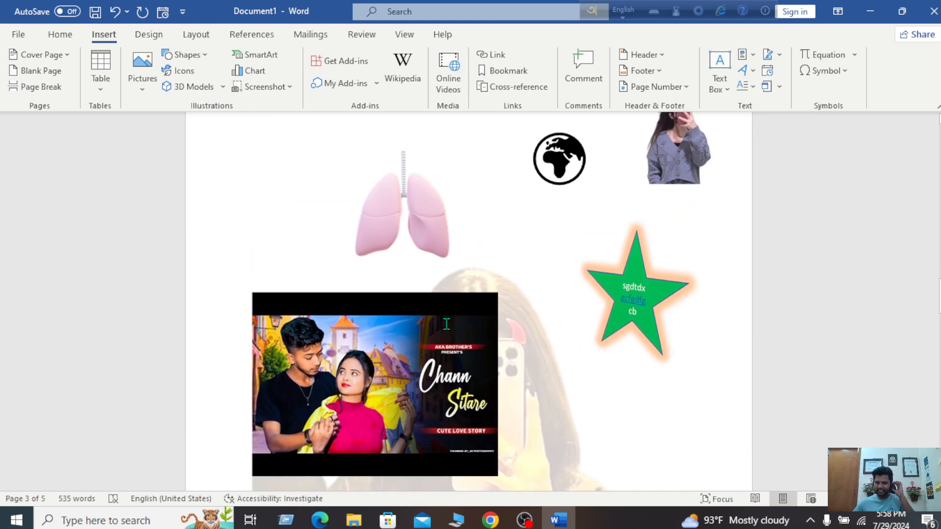
pyautogui.scroll(-3, 447, 324)
pyautogui.scroll(5, 448, 324)
pyautogui.scroll(8, 447, 322)
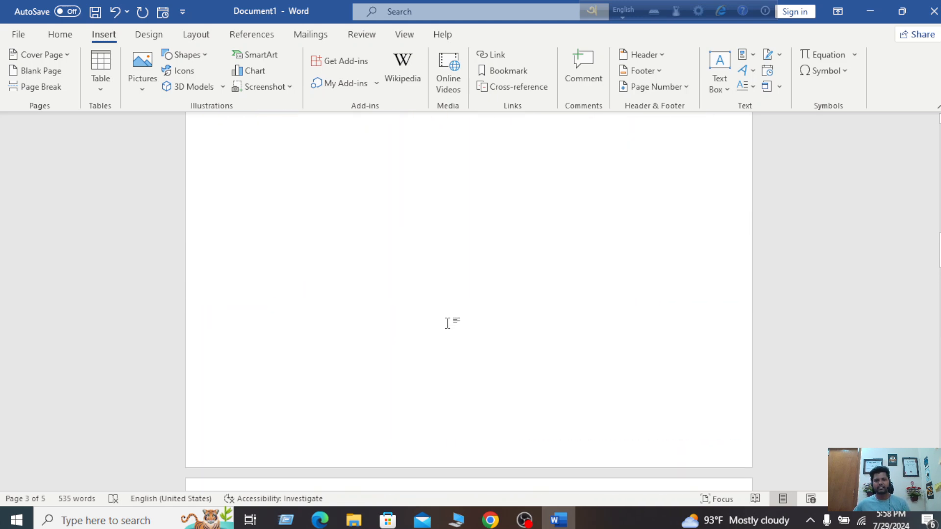
pyautogui.scroll(-8, 549, 338)
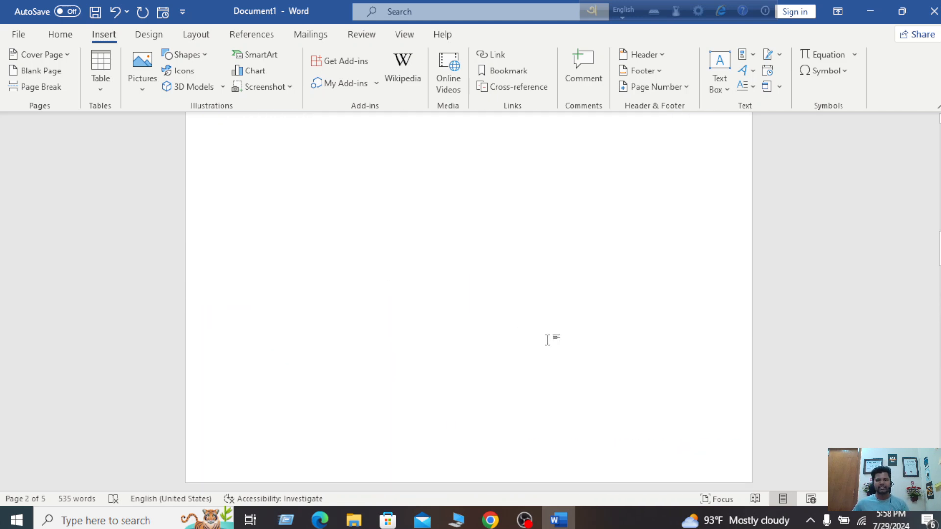
pyautogui.scroll(8, 547, 338)
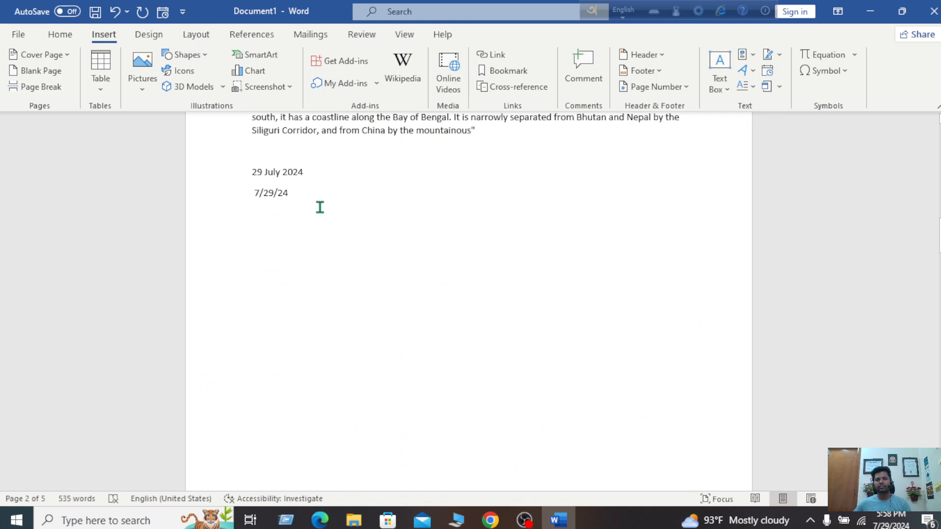
pyautogui.press('Return')
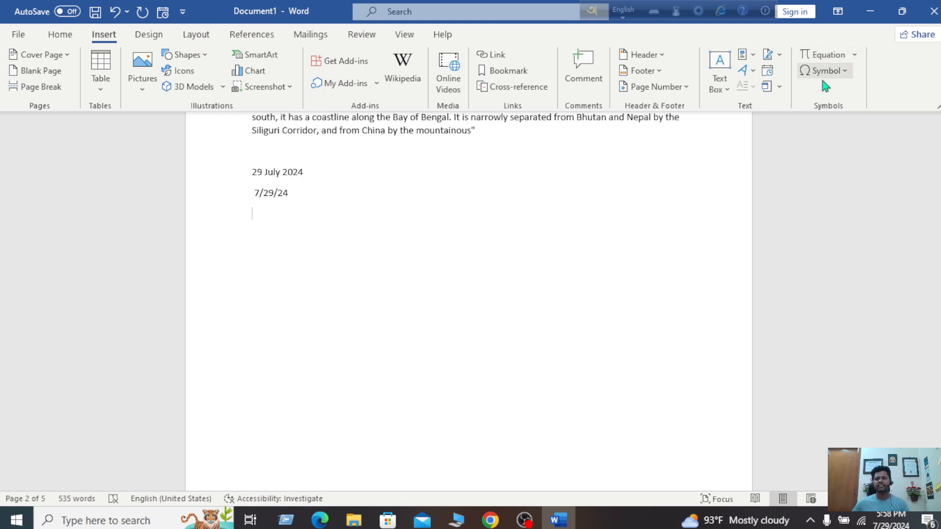
pyautogui.click(854, 55)
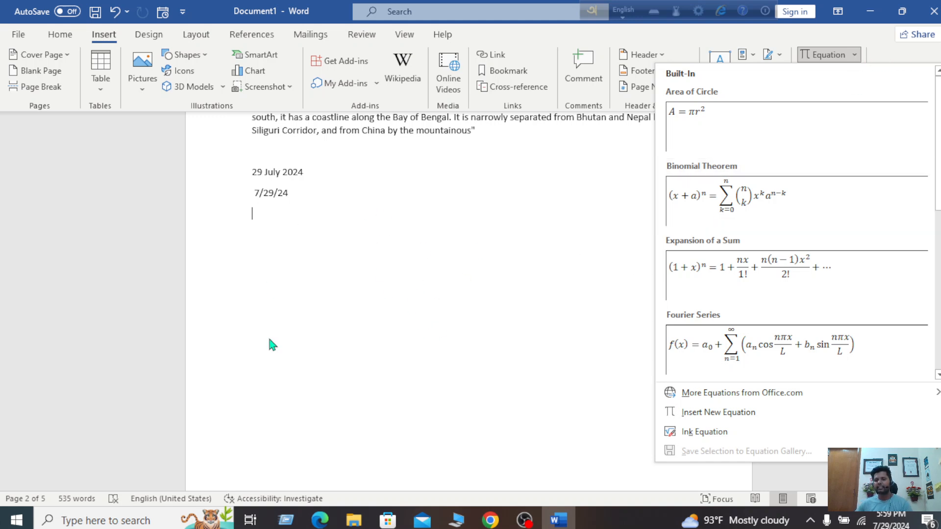
pyautogui.click(894, 50)
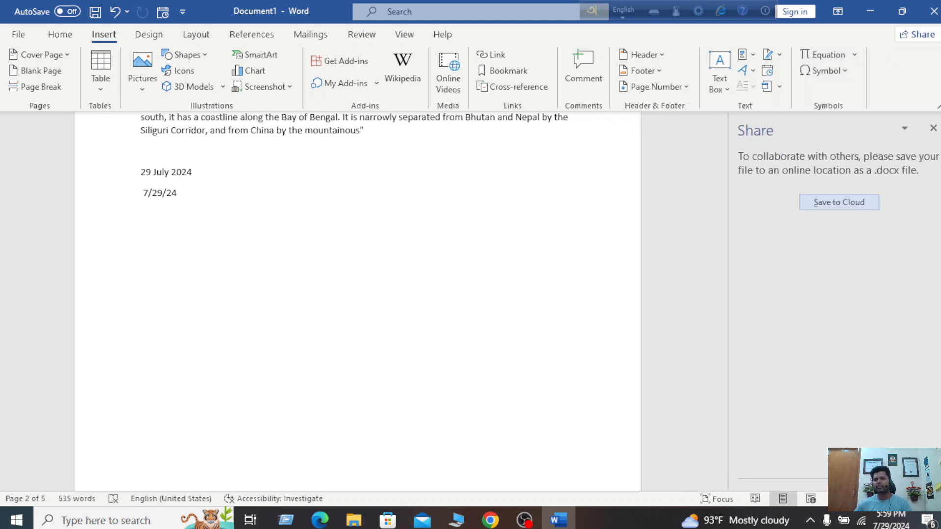
pyautogui.click(933, 128)
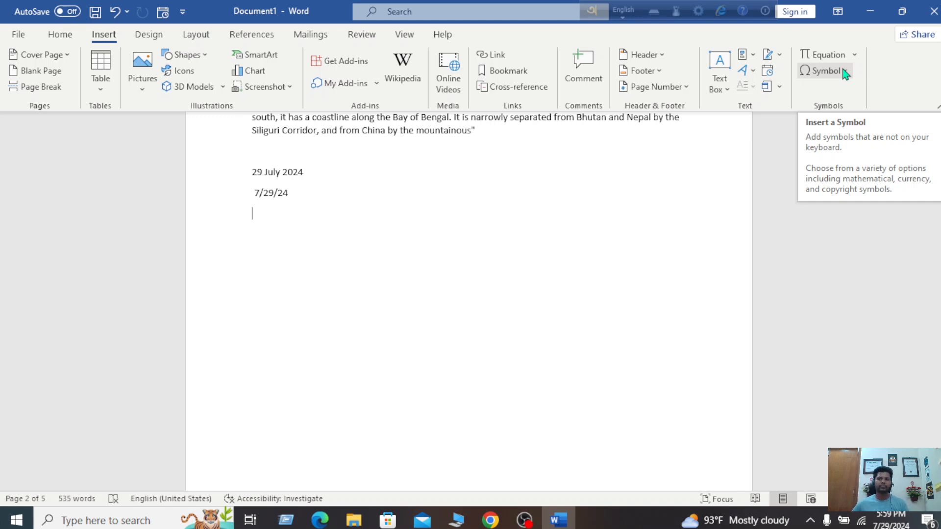
pyautogui.click(844, 71)
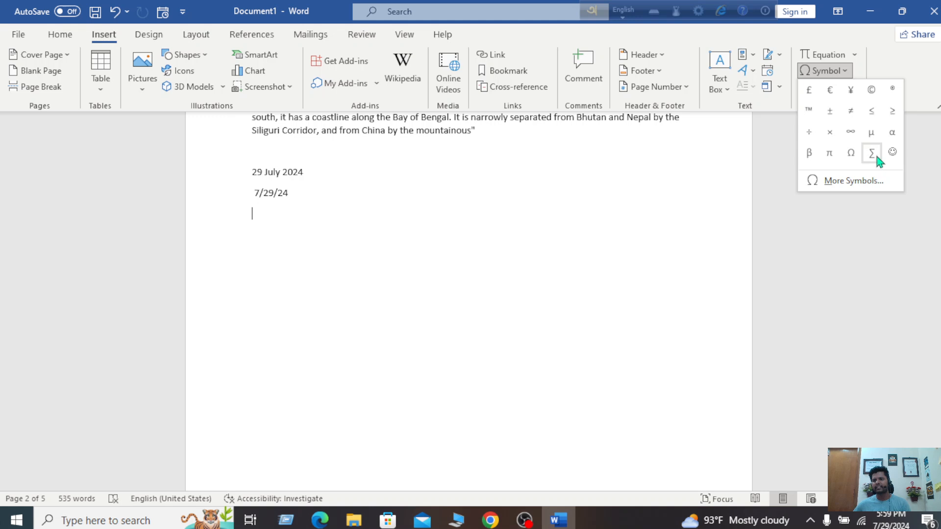
pyautogui.click(853, 186)
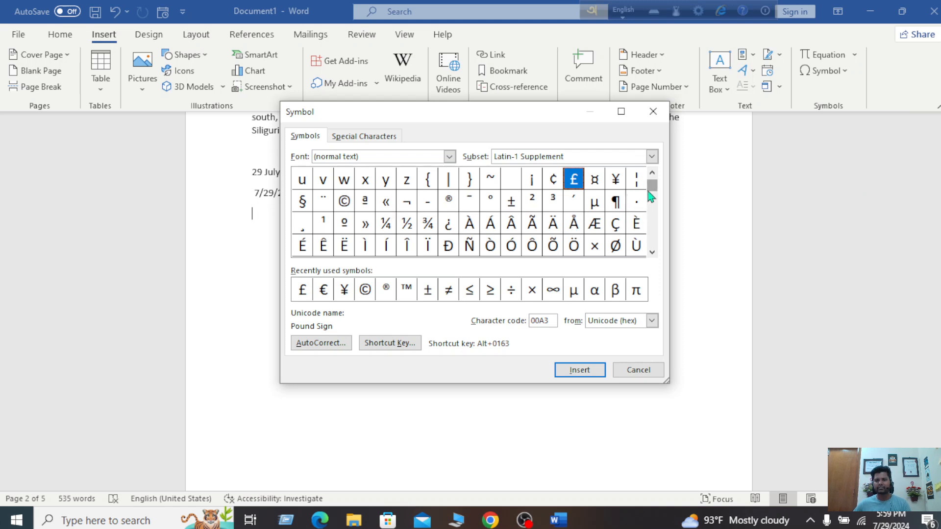
pyautogui.moveTo(653, 191); pyautogui.dragTo(651, 206)
pyautogui.moveTo(651, 215); pyautogui.dragTo(618, 225)
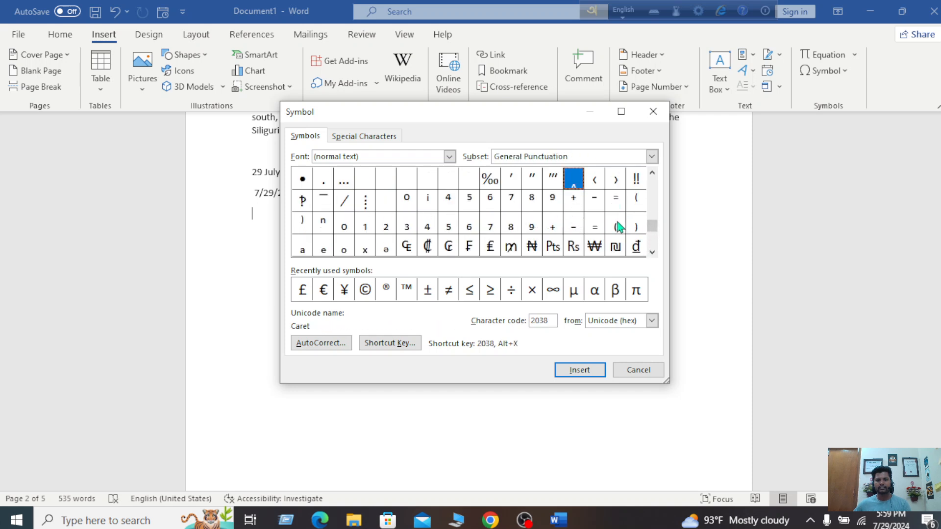
pyautogui.moveTo(657, 177); pyautogui.dragTo(657, 178)
pyautogui.click(665, 115)
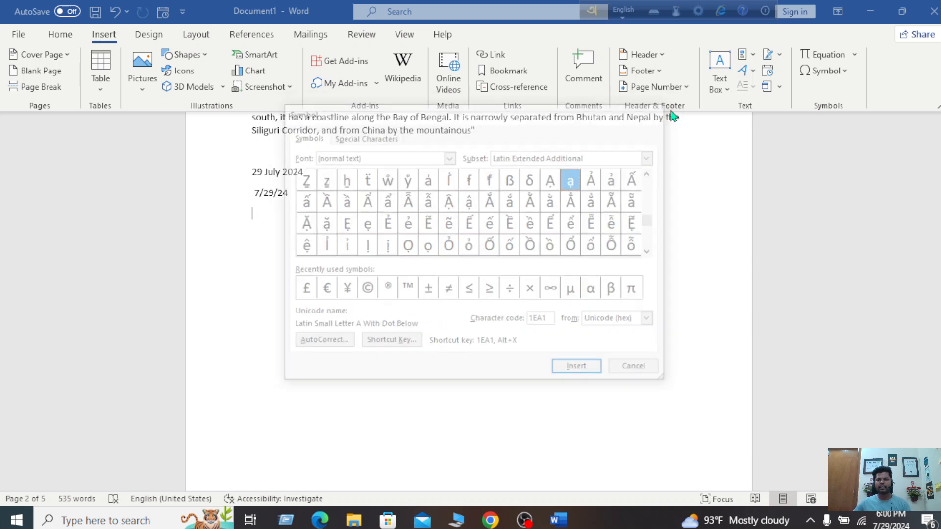
pyautogui.click(851, 72)
pyautogui.click(267, 223)
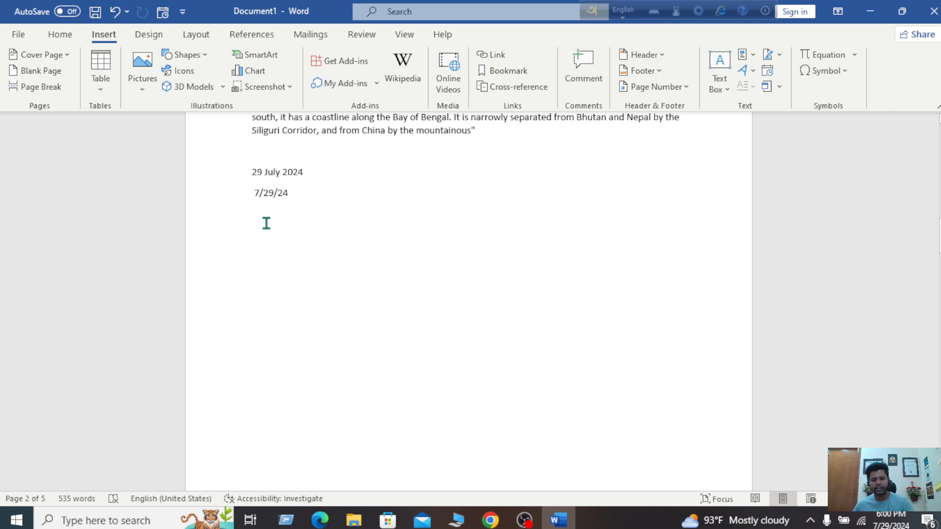
pyautogui.write('555')
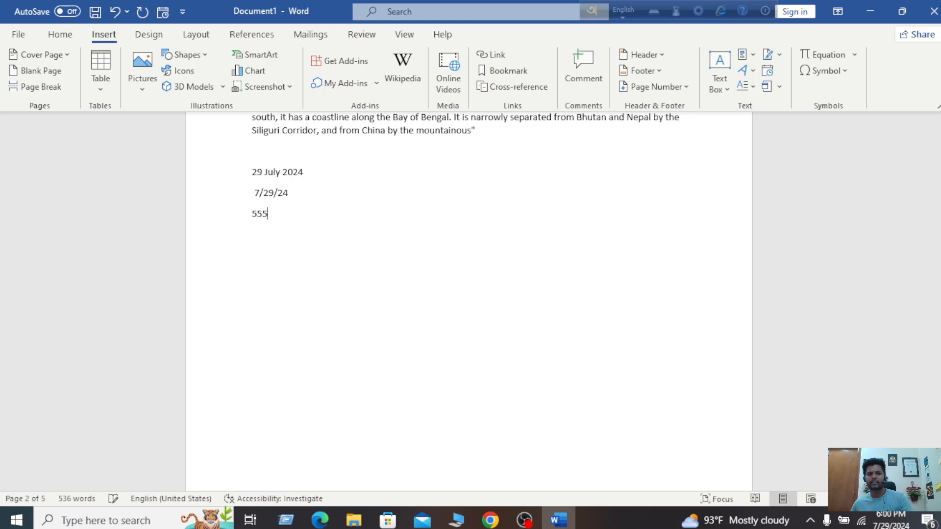
pyautogui.press('BackSpace')
pyautogui.press('BackSpace')
pyautogui.write('000')
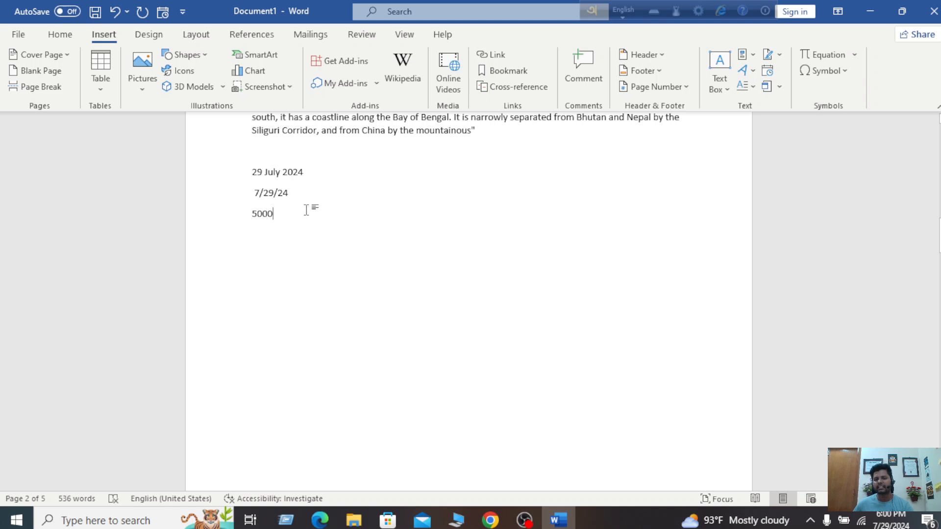
pyautogui.click(854, 55)
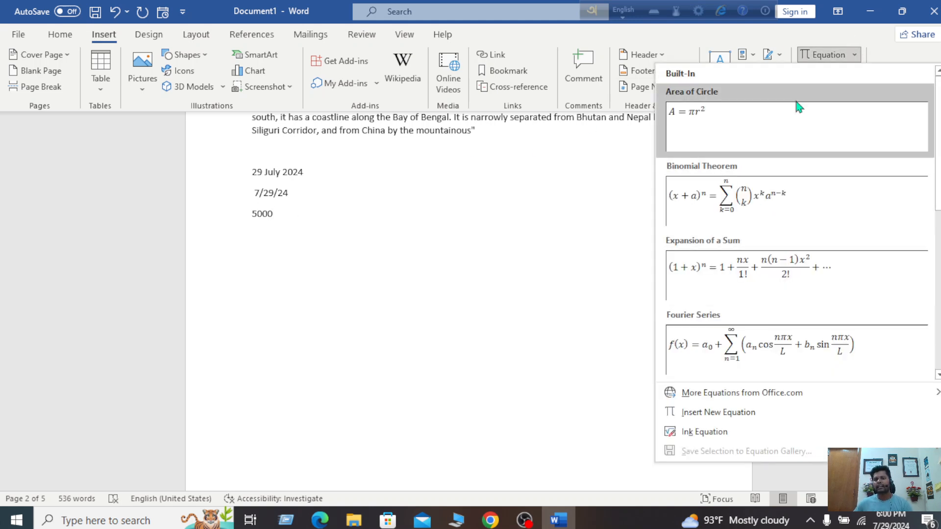
pyautogui.click(858, 54)
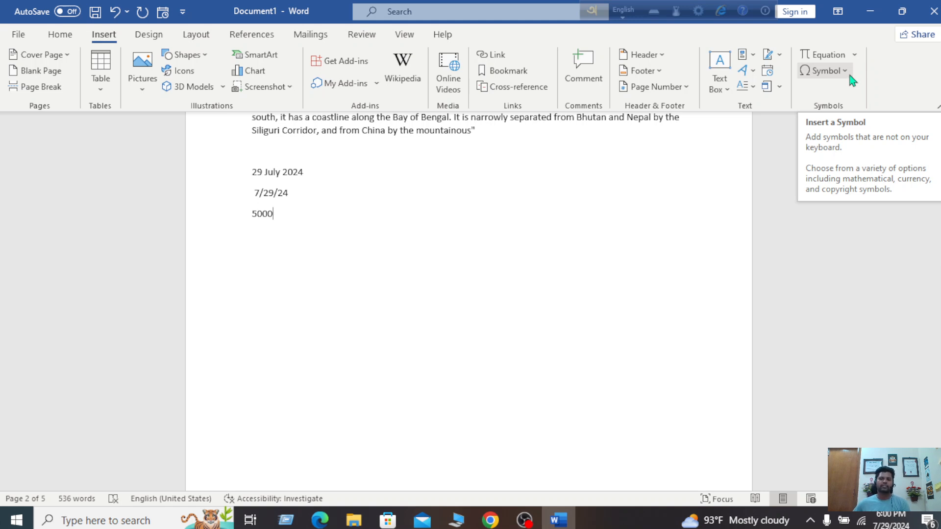
pyautogui.press('BackSpace')
pyautogui.press('BackSpace')
pyautogui.press('BackSpace')
pyautogui.press('BackSpace')
pyautogui.press('BackSpace')
pyautogui.press('Return')
pyautogui.press('Return')
pyautogui.press('Return')
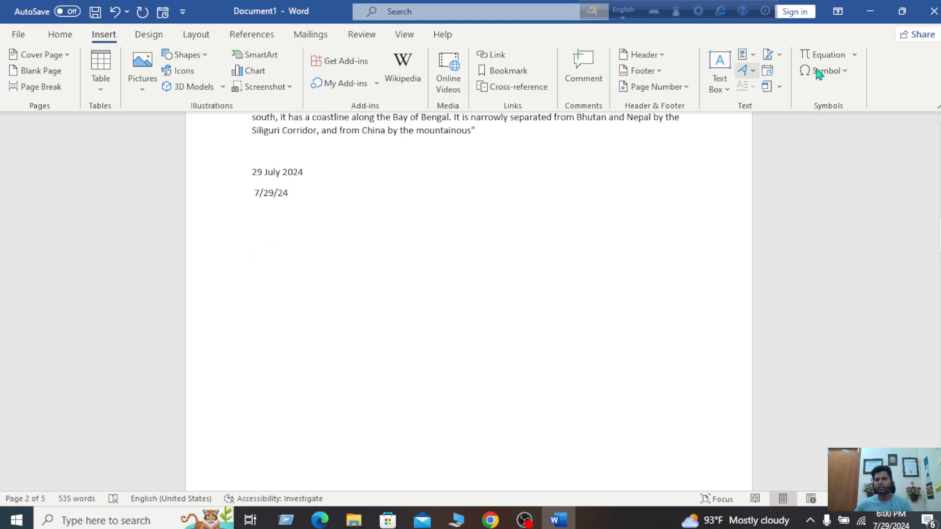
# Insert the € symbol from the symbol gallery and begin typing the 500 amount after it
pyautogui.click(851, 71)
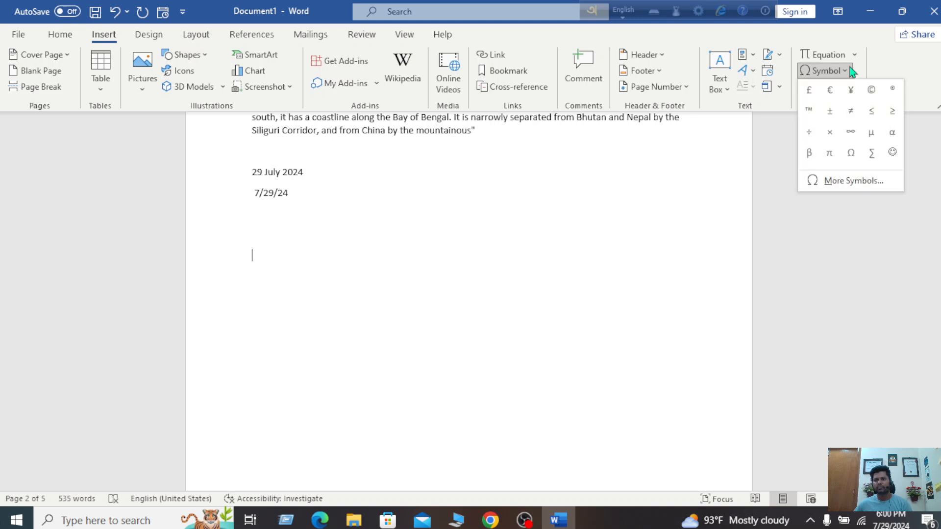
pyautogui.click(830, 90)
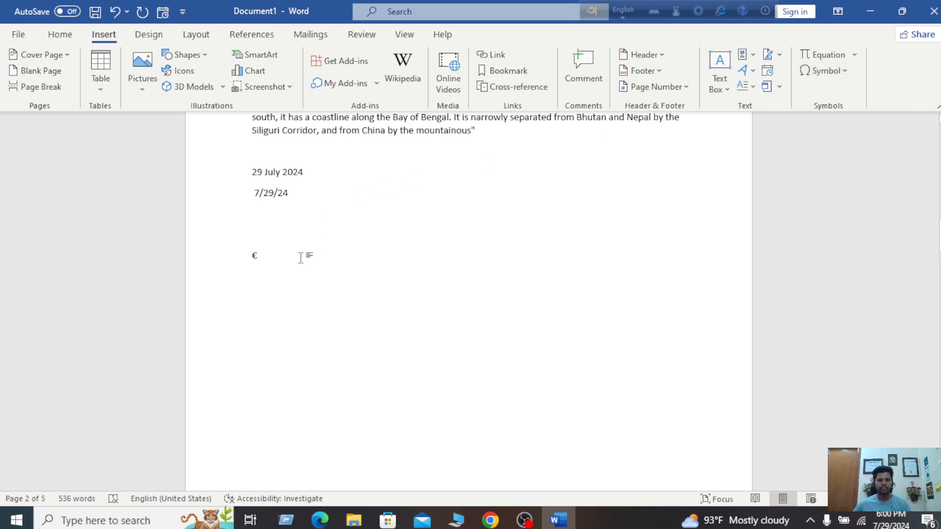
pyautogui.write('500')
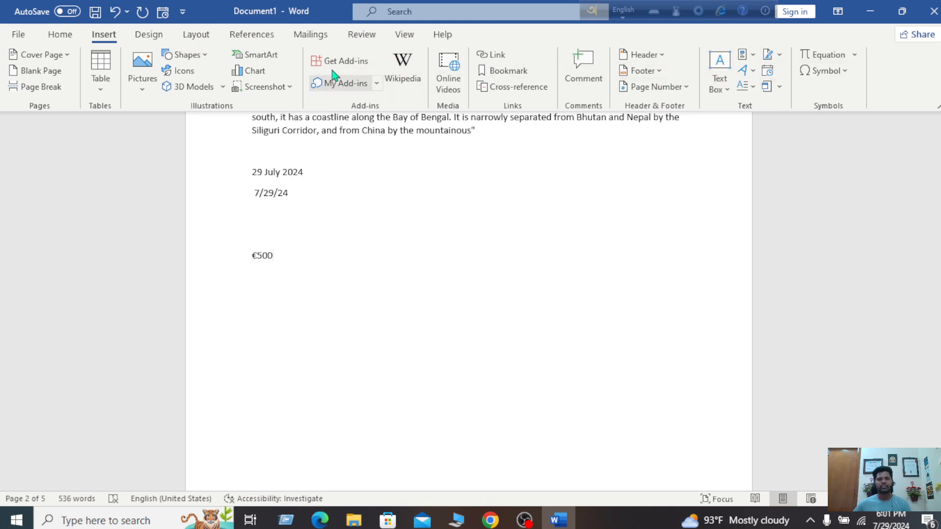
pyautogui.click(149, 40)
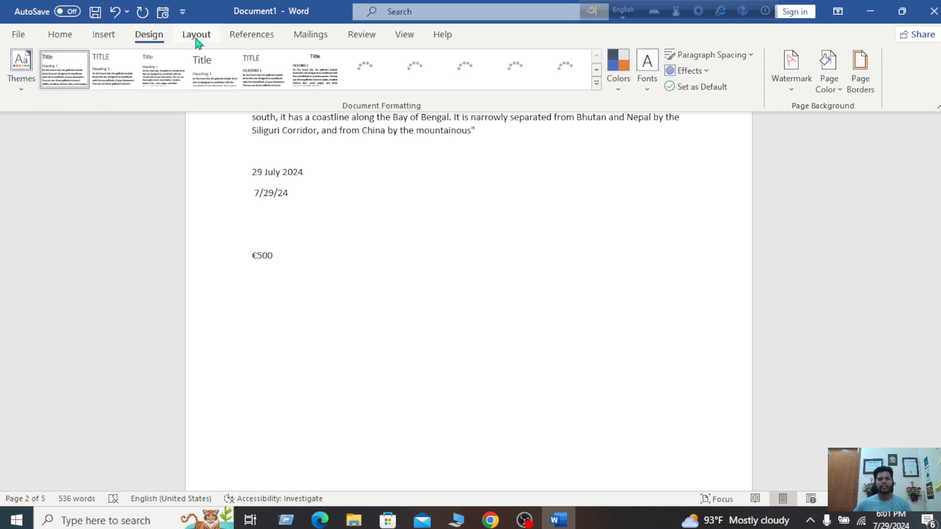
pyautogui.scroll(-2, 145, 43)
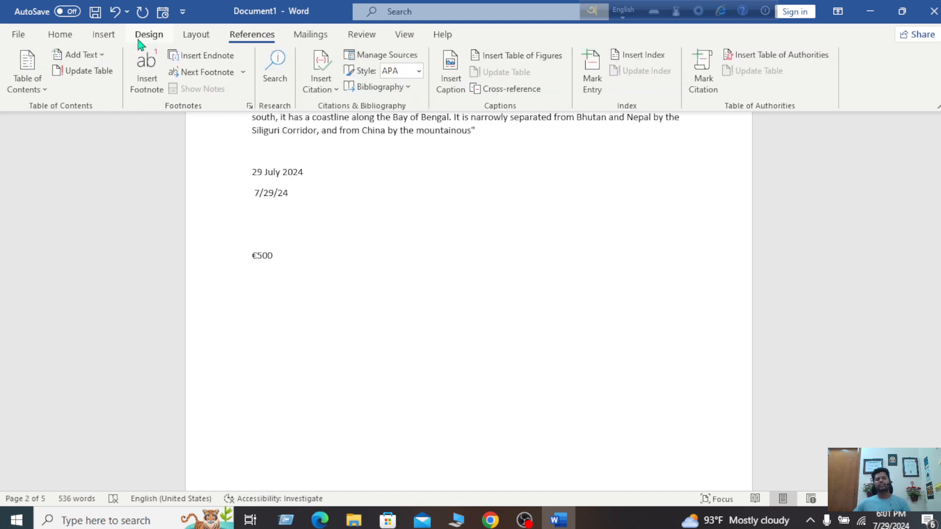
pyautogui.click(103, 37)
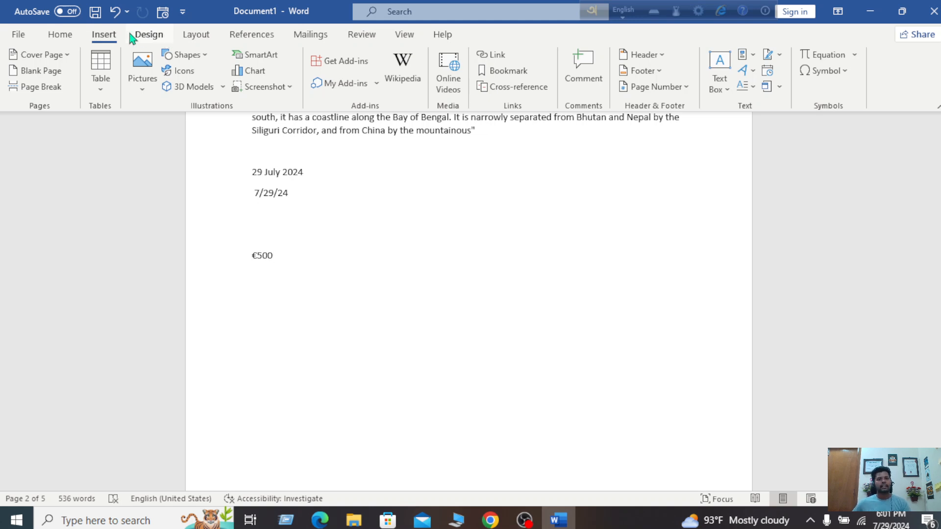
pyautogui.click(61, 35)
pyautogui.click(101, 35)
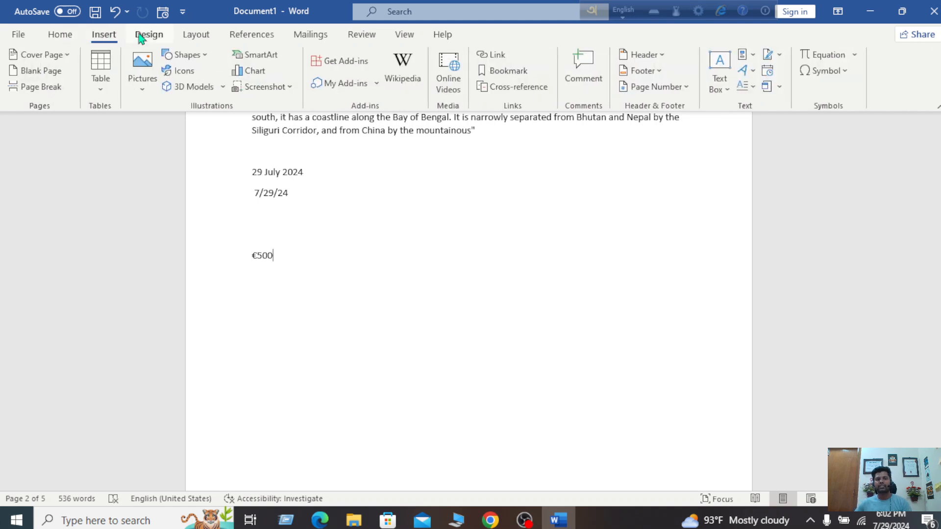
pyautogui.click(142, 36)
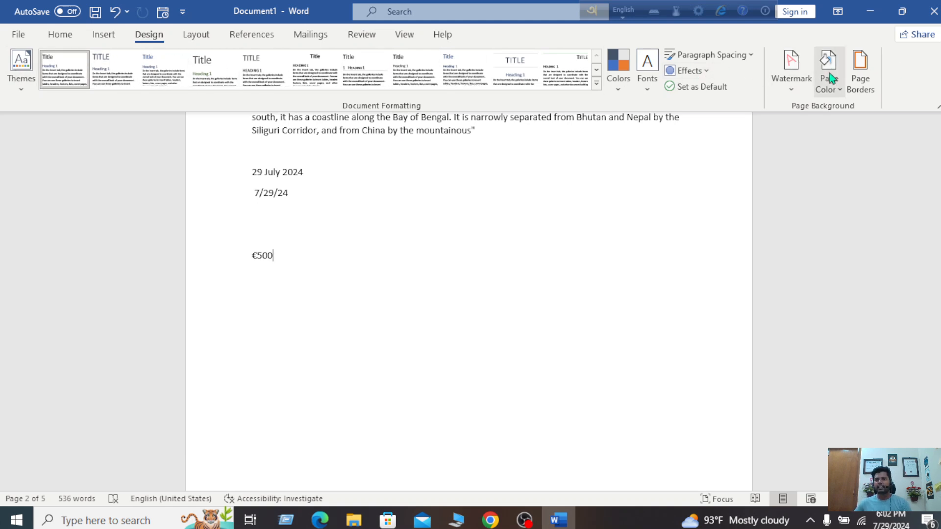
pyautogui.click(196, 37)
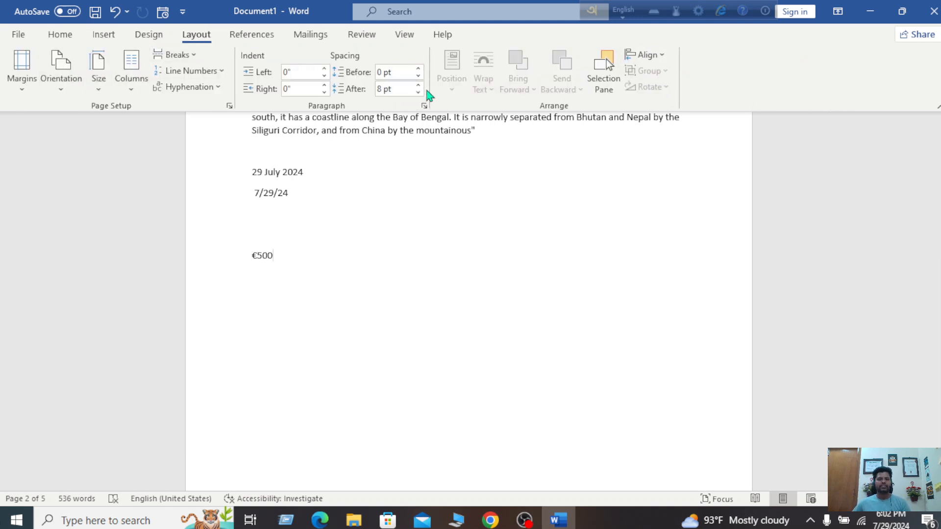
pyautogui.click(105, 35)
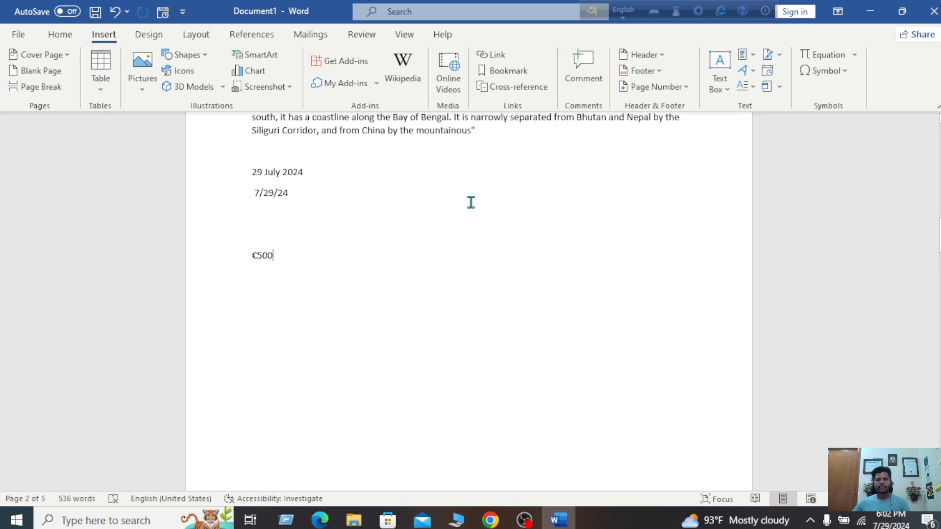